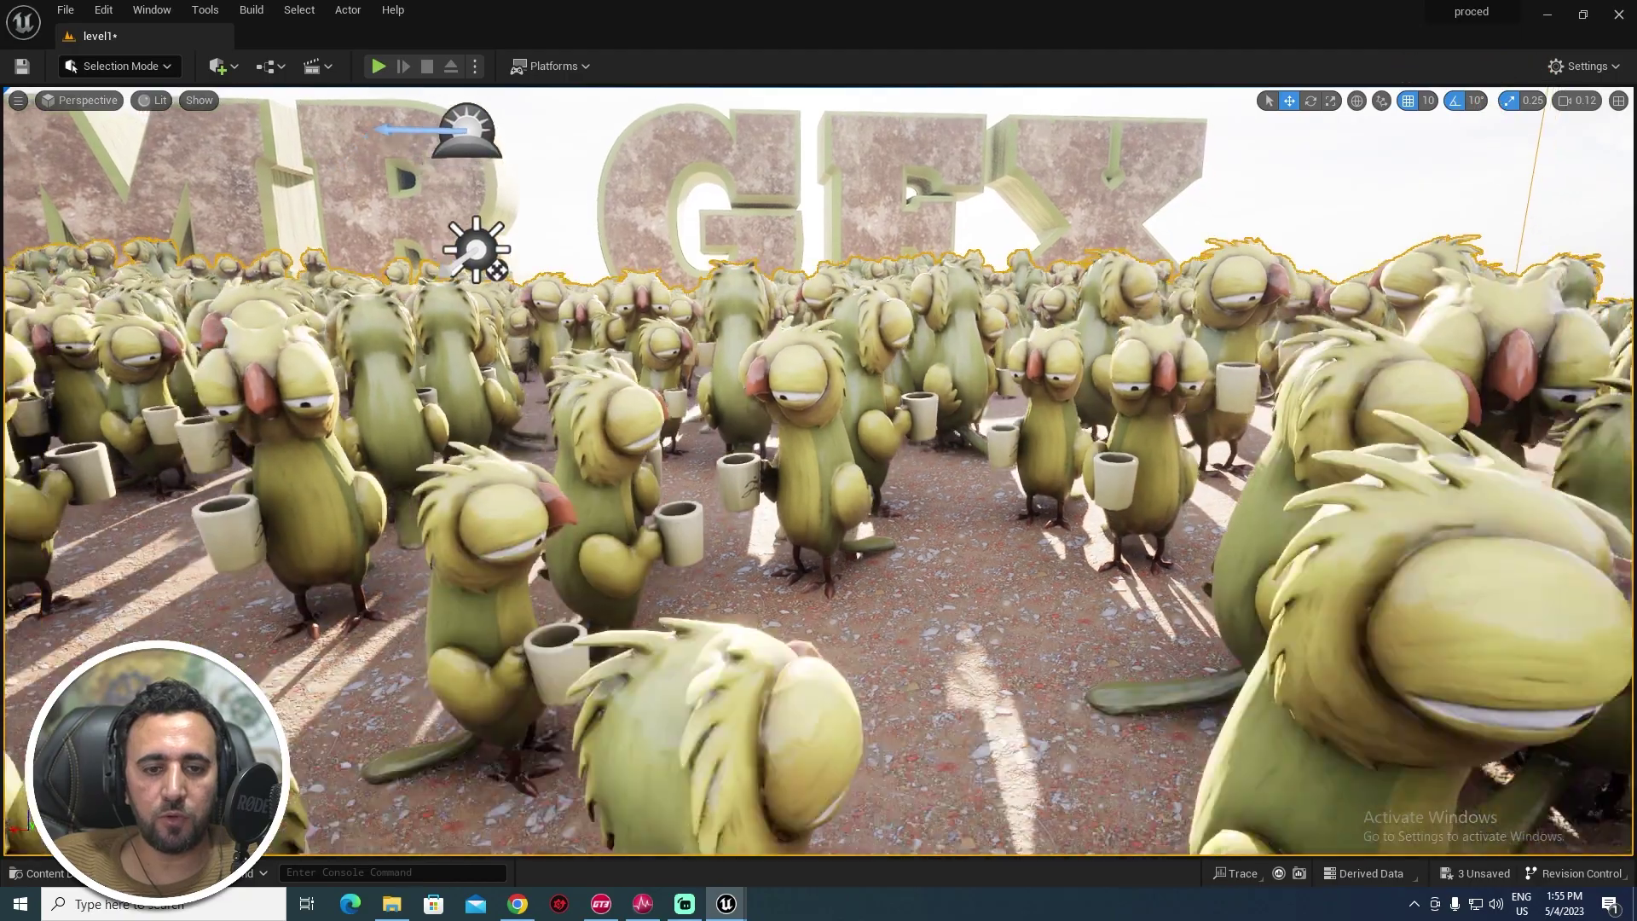
key("s")
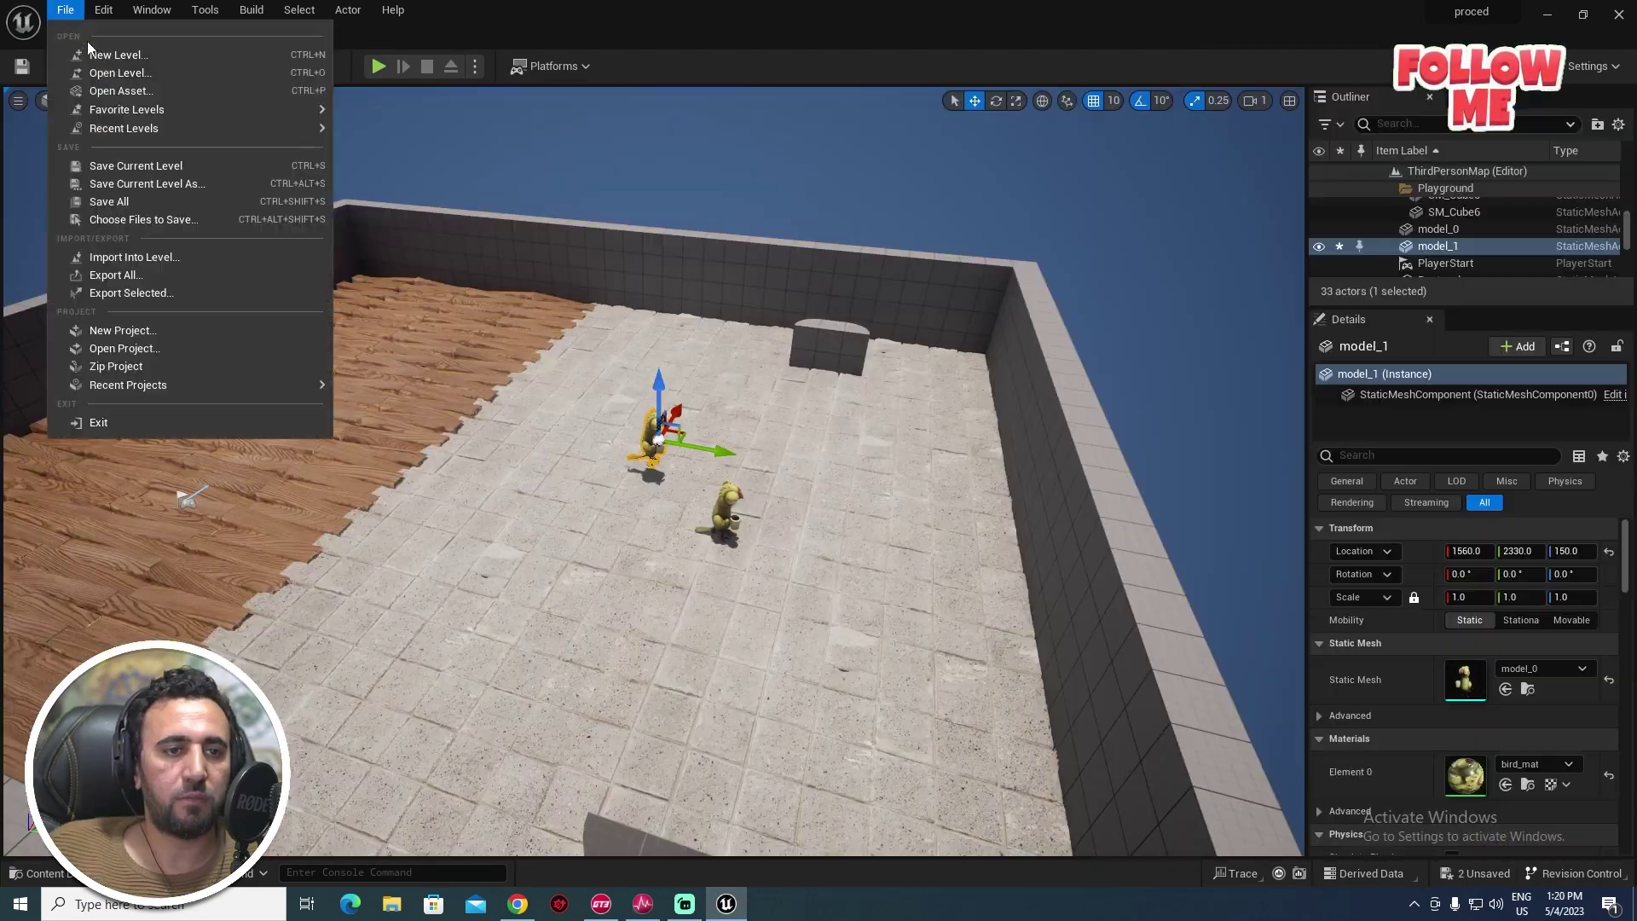
- Create a new level from the Basic template and delete its default floor
left_click(87, 41)
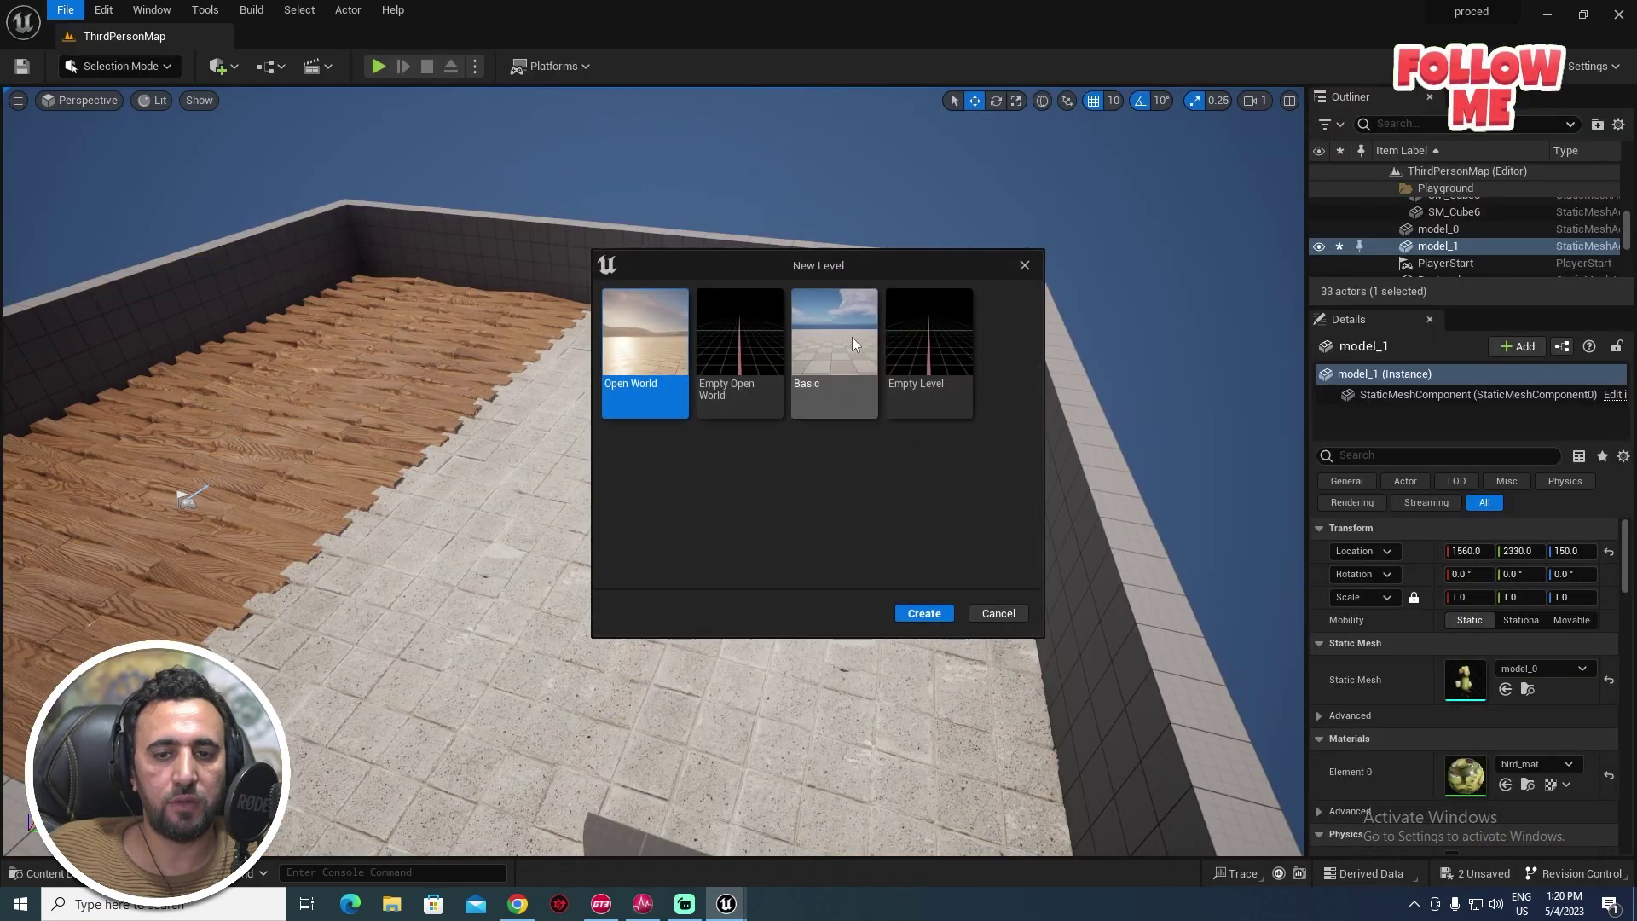
double_click(836, 337)
left_click(866, 645)
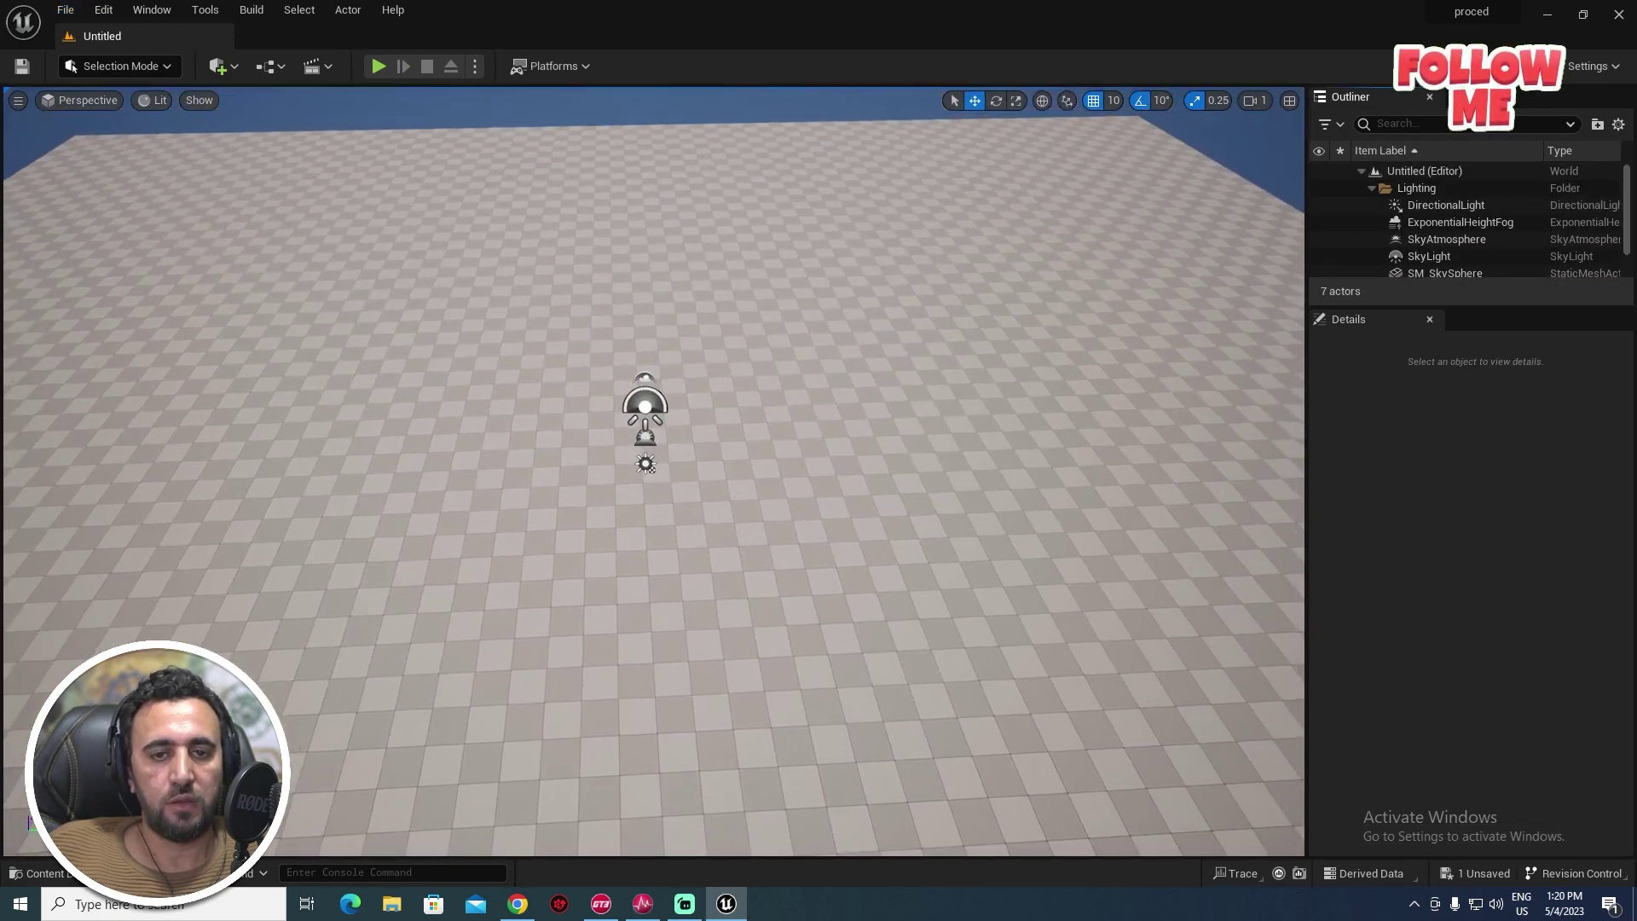
left_click(683, 299)
key("Delete")
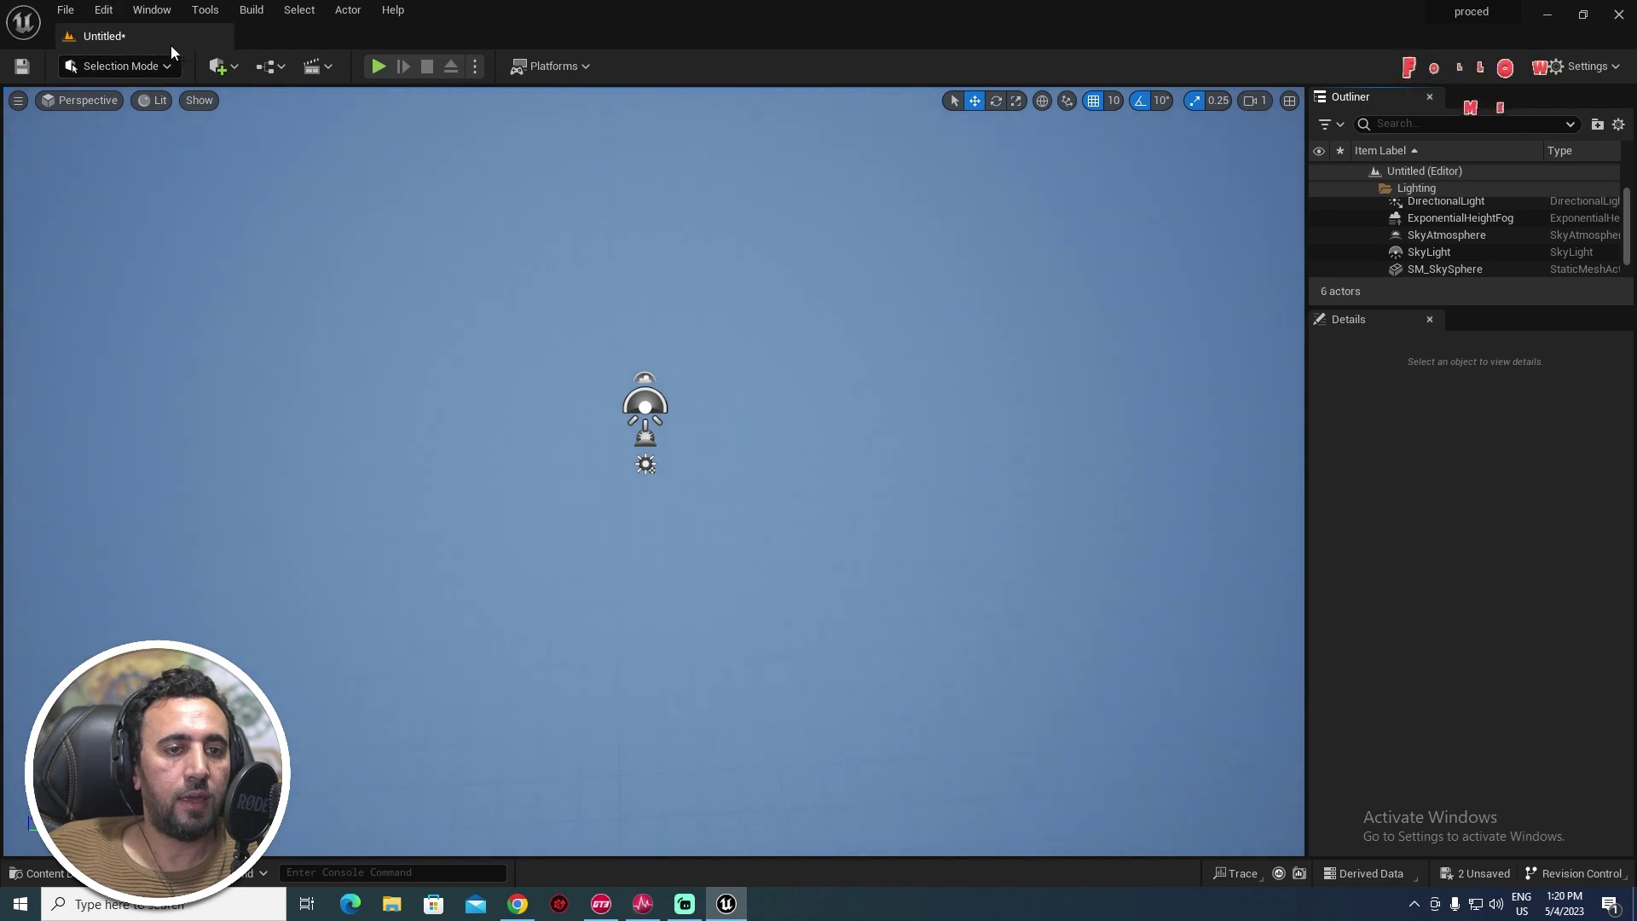
- Switch to Landscape Mode and create a new landscape with 1 × 1 components
left_click(126, 70)
left_click(128, 111)
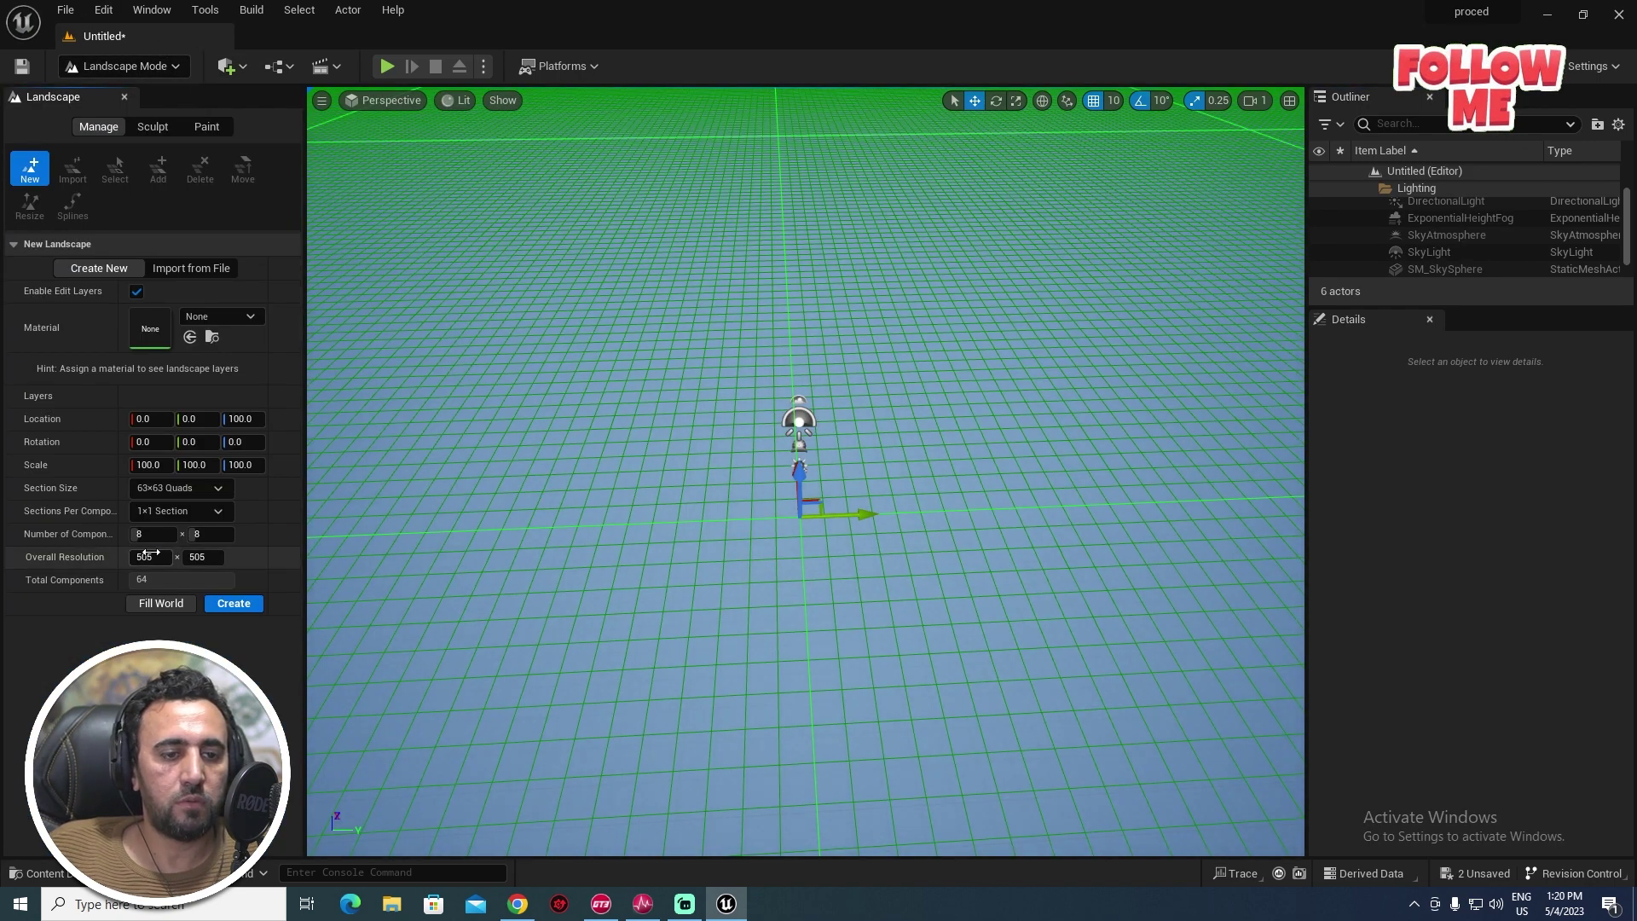
left_click(147, 537)
type("1")
left_click(213, 535)
type("1")
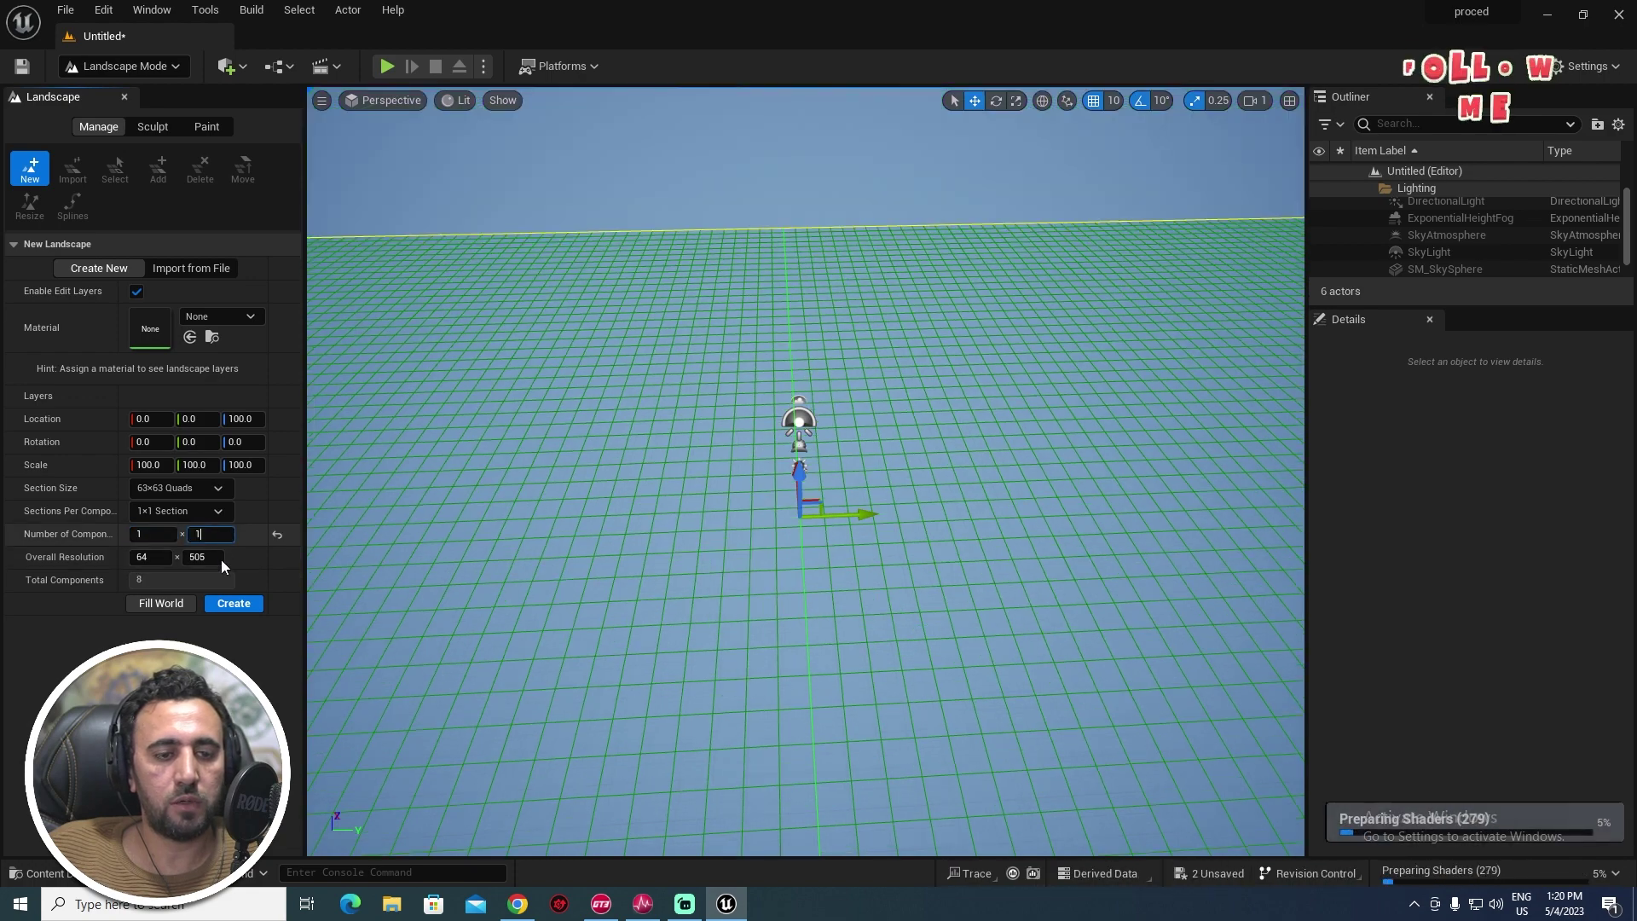
left_click(206, 603)
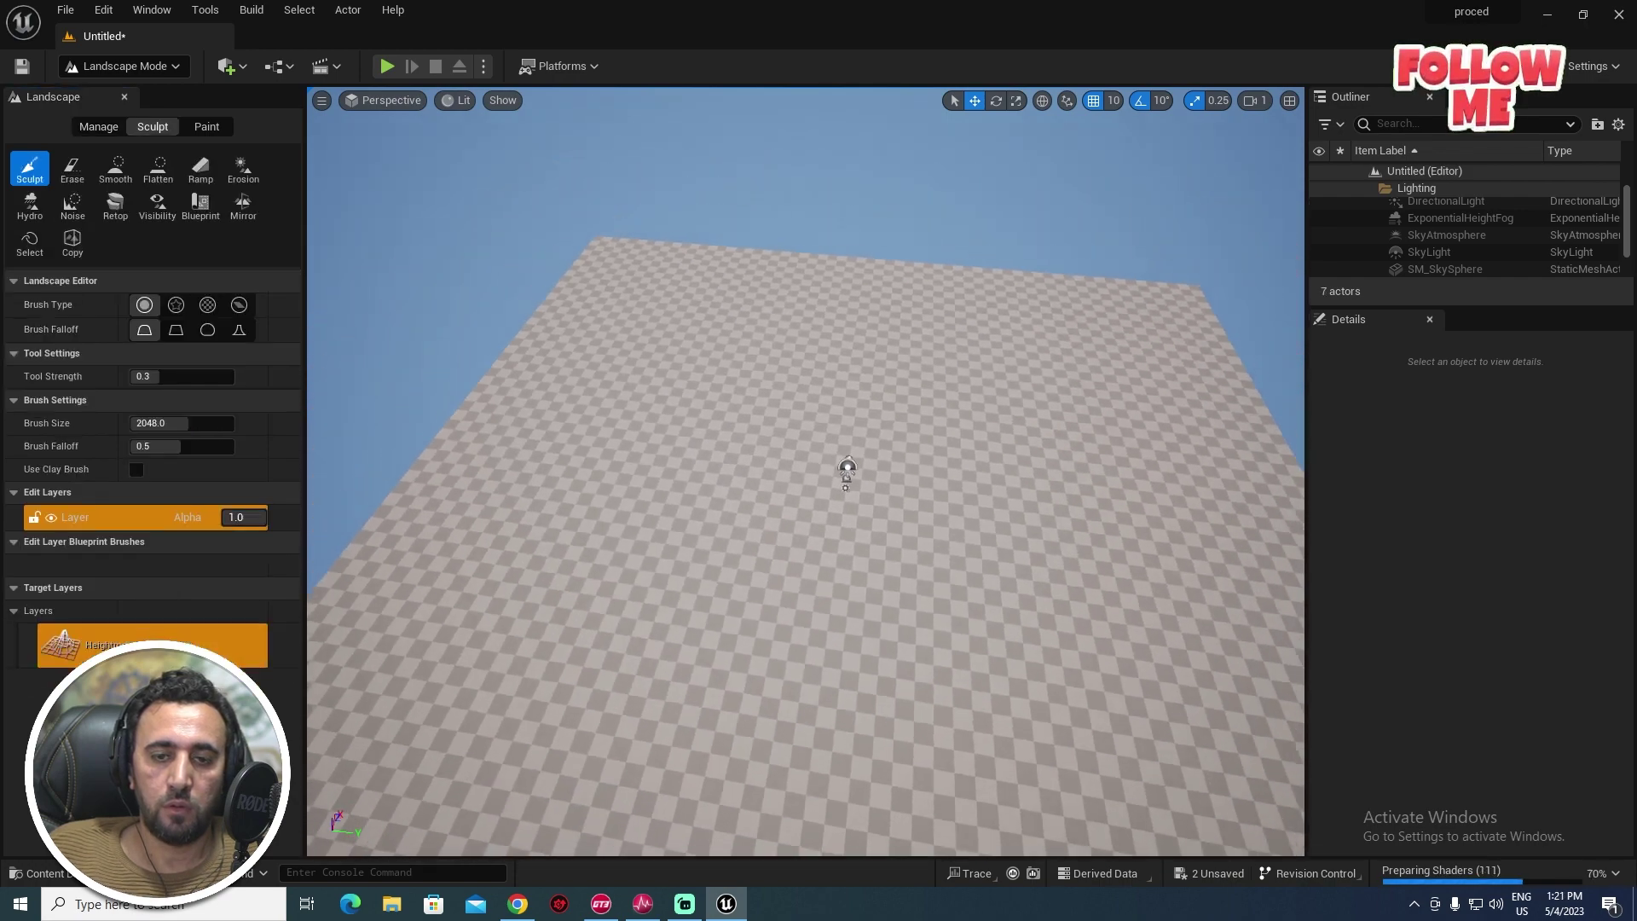
- Sculpt rolling hills around the edges of the flat landscape with the Sculpt brush
right_click_drag(542, 376, 493, 248)
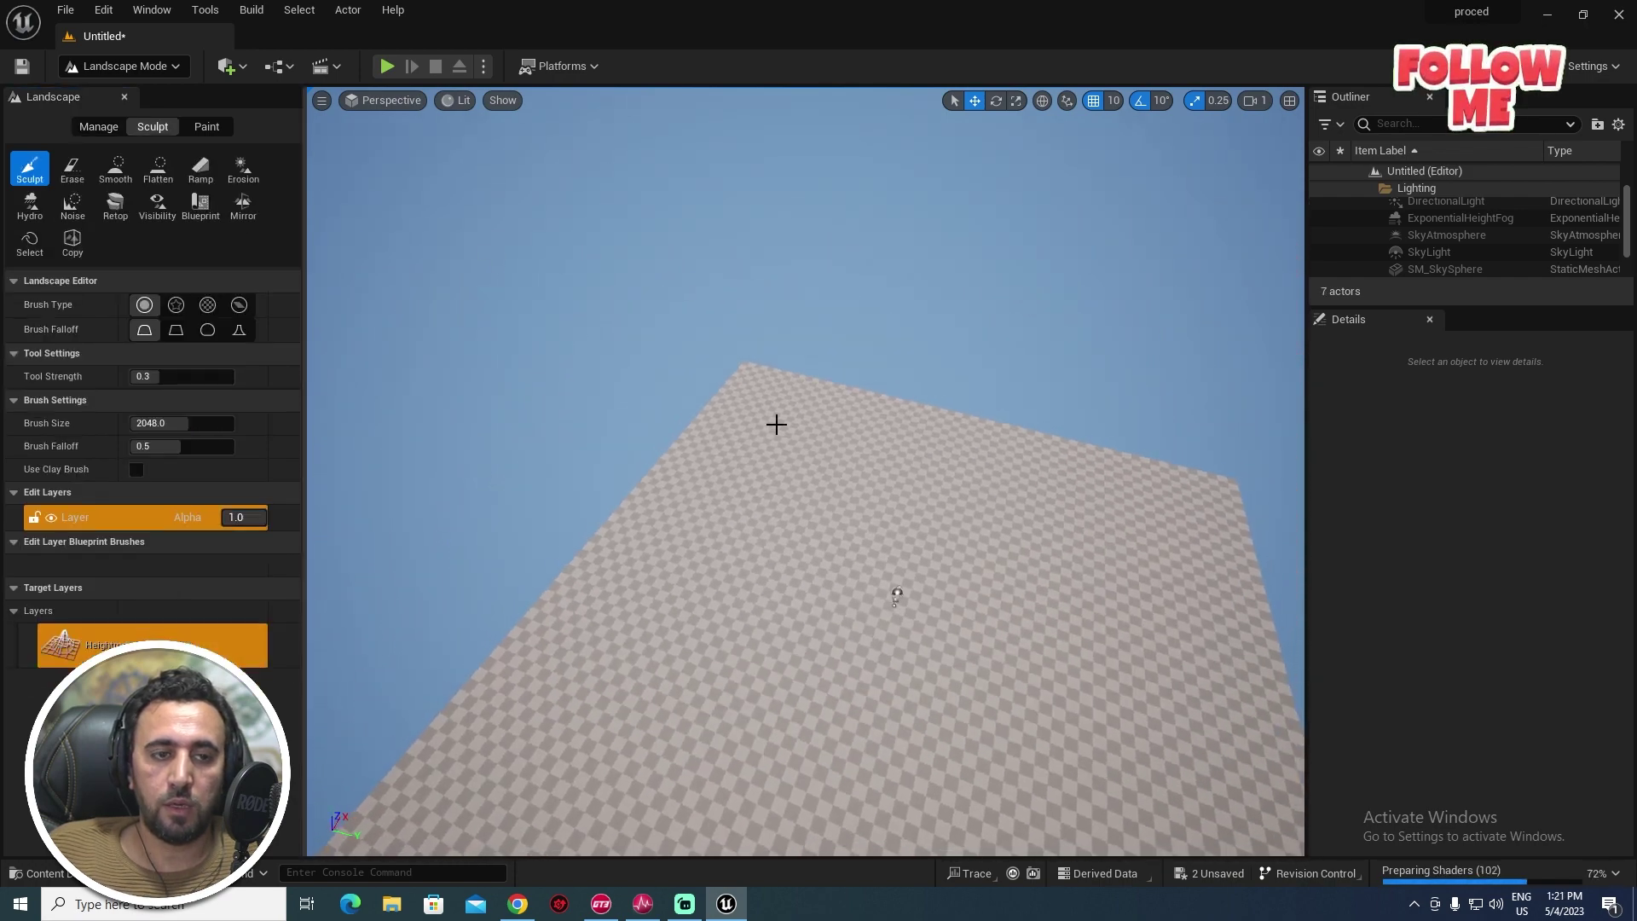
right_click_drag(775, 424, 921, 508)
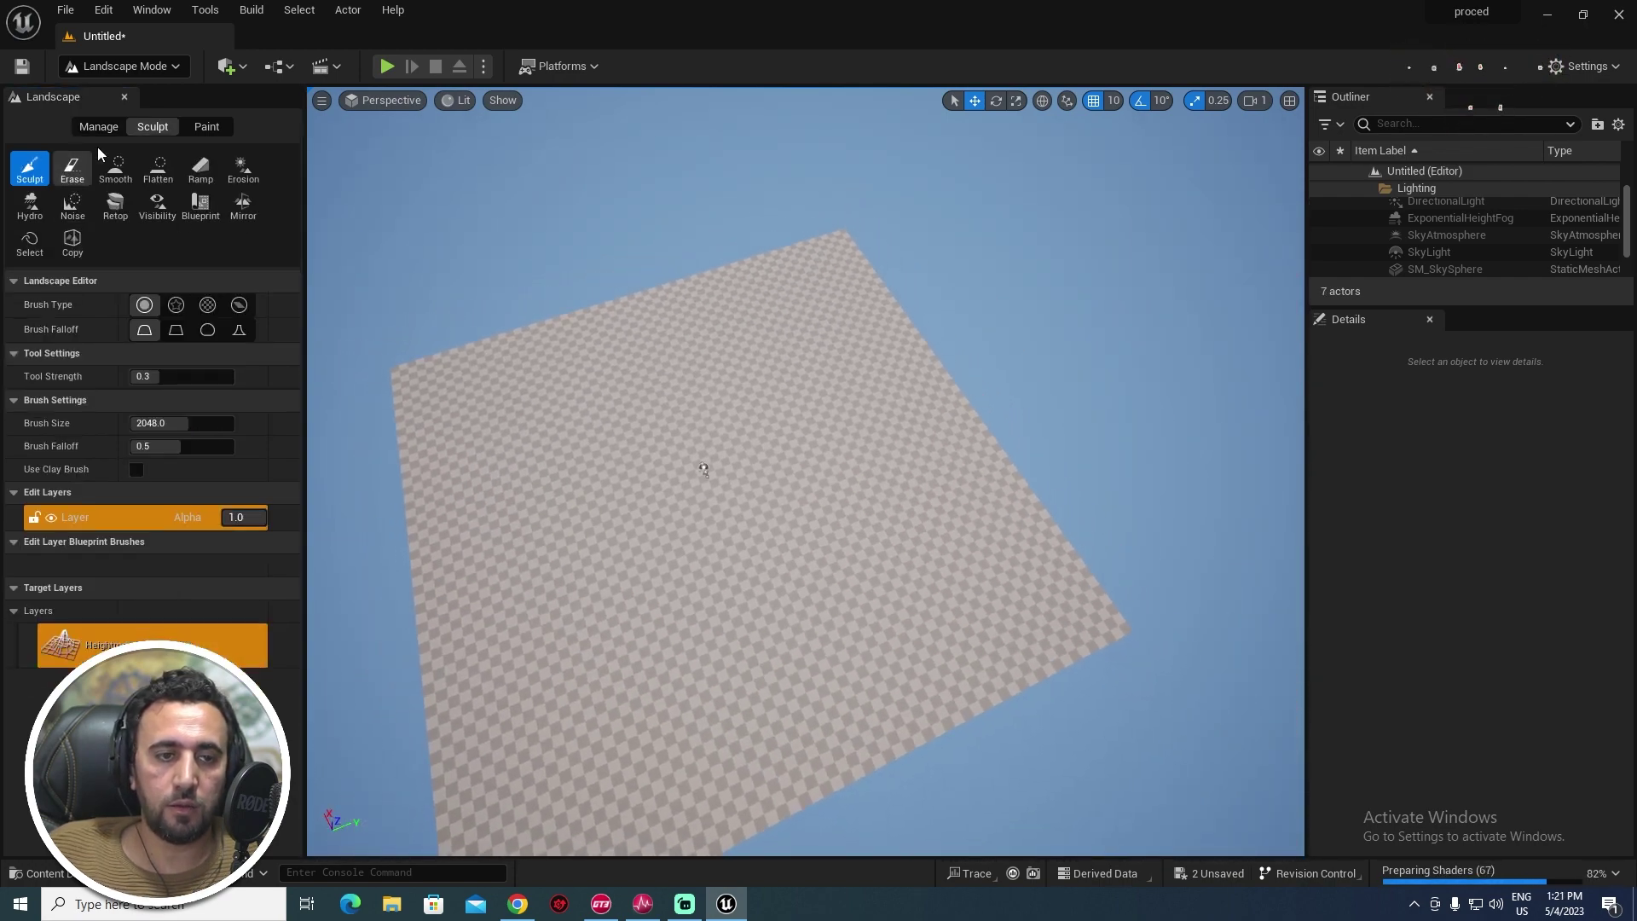
left_click(72, 177)
left_click(28, 169)
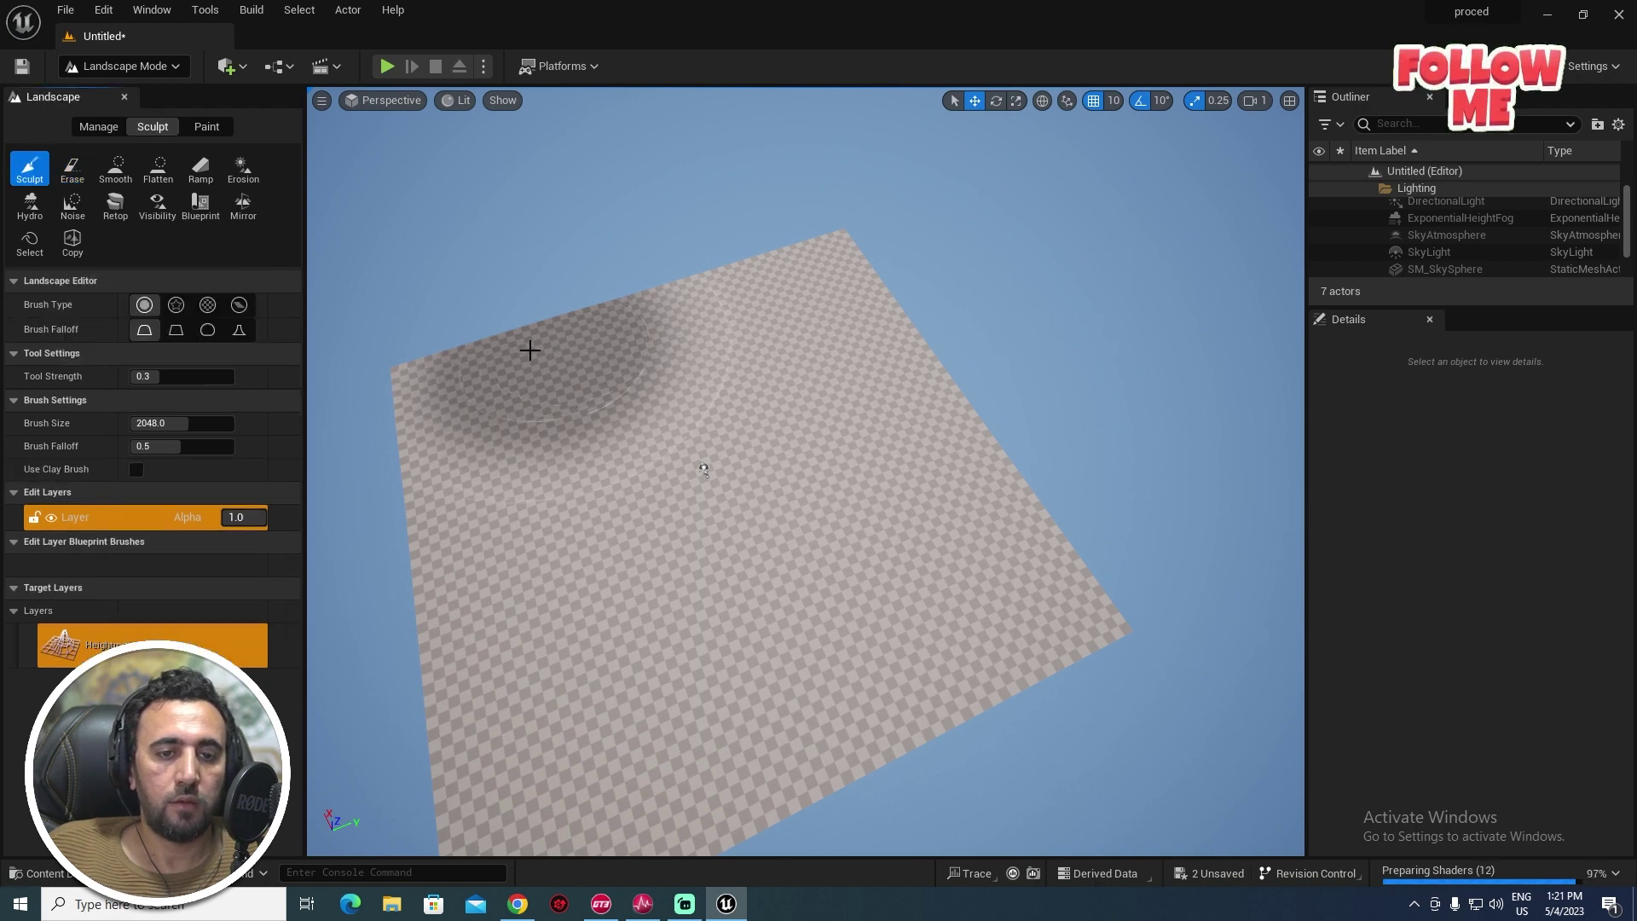
mouse_move(530, 350)
left_mouse_down()
mouse_move(486, 369)
mouse_move(822, 289)
mouse_move(790, 446)
mouse_move(1000, 607)
mouse_move(639, 708)
left_mouse_up()
mouse_move(546, 716)
right_mouse_down()
mouse_move(529, 690)
mouse_move(545, 512)
mouse_move(545, 546)
right_mouse_up()
key("w")
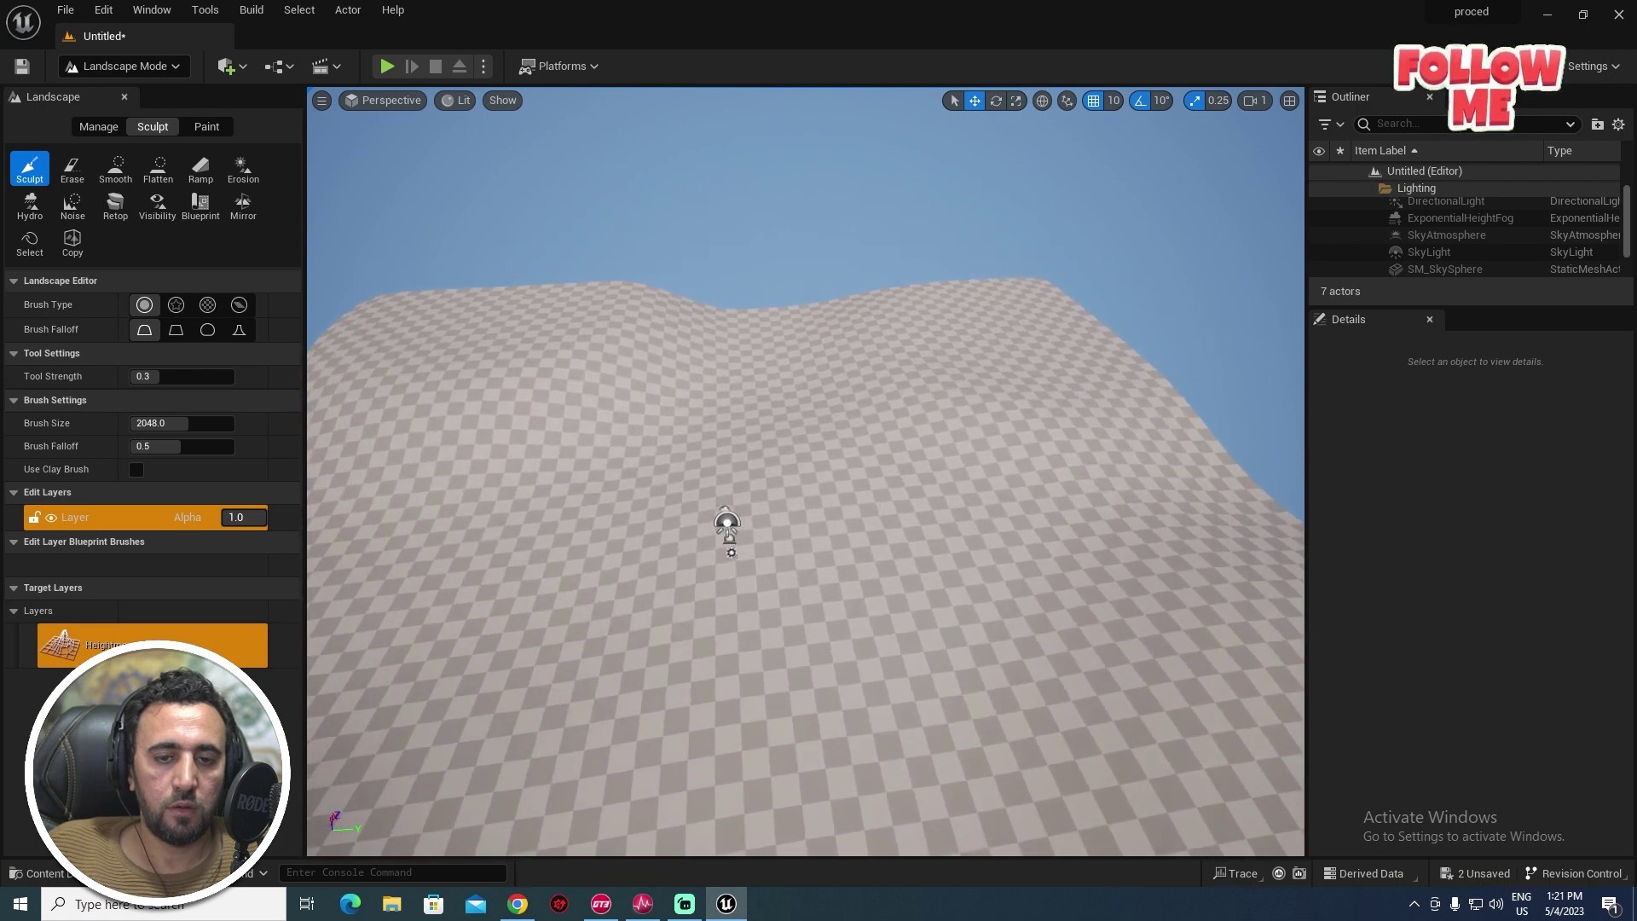
right_click_drag(503, 426, 504, 340)
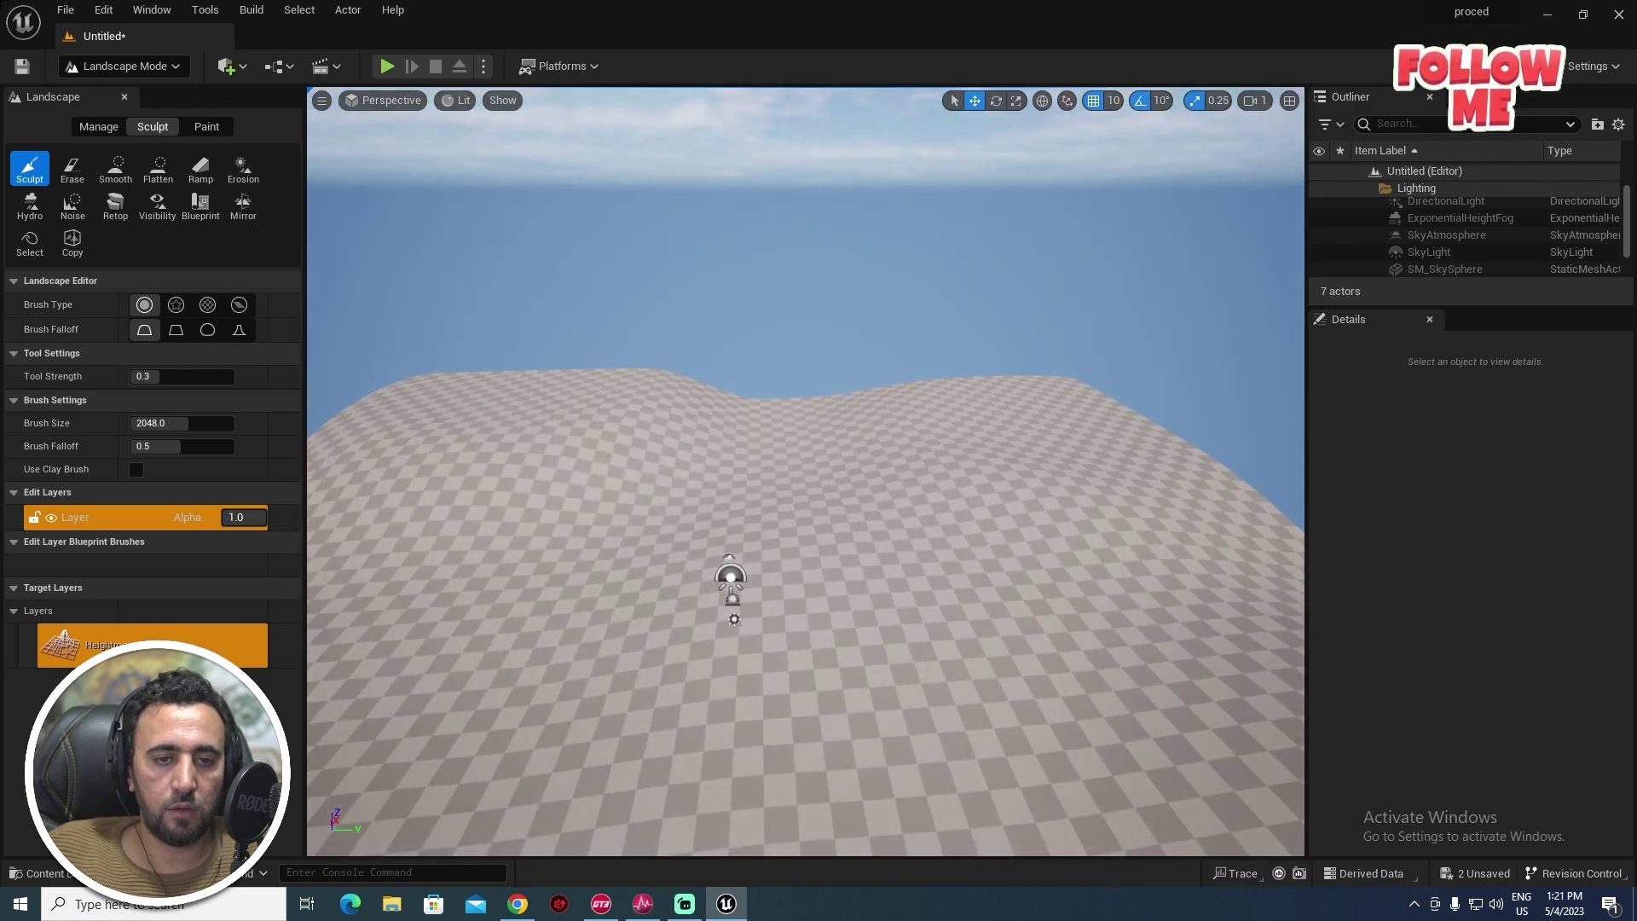
left_click_drag(461, 372, 503, 392)
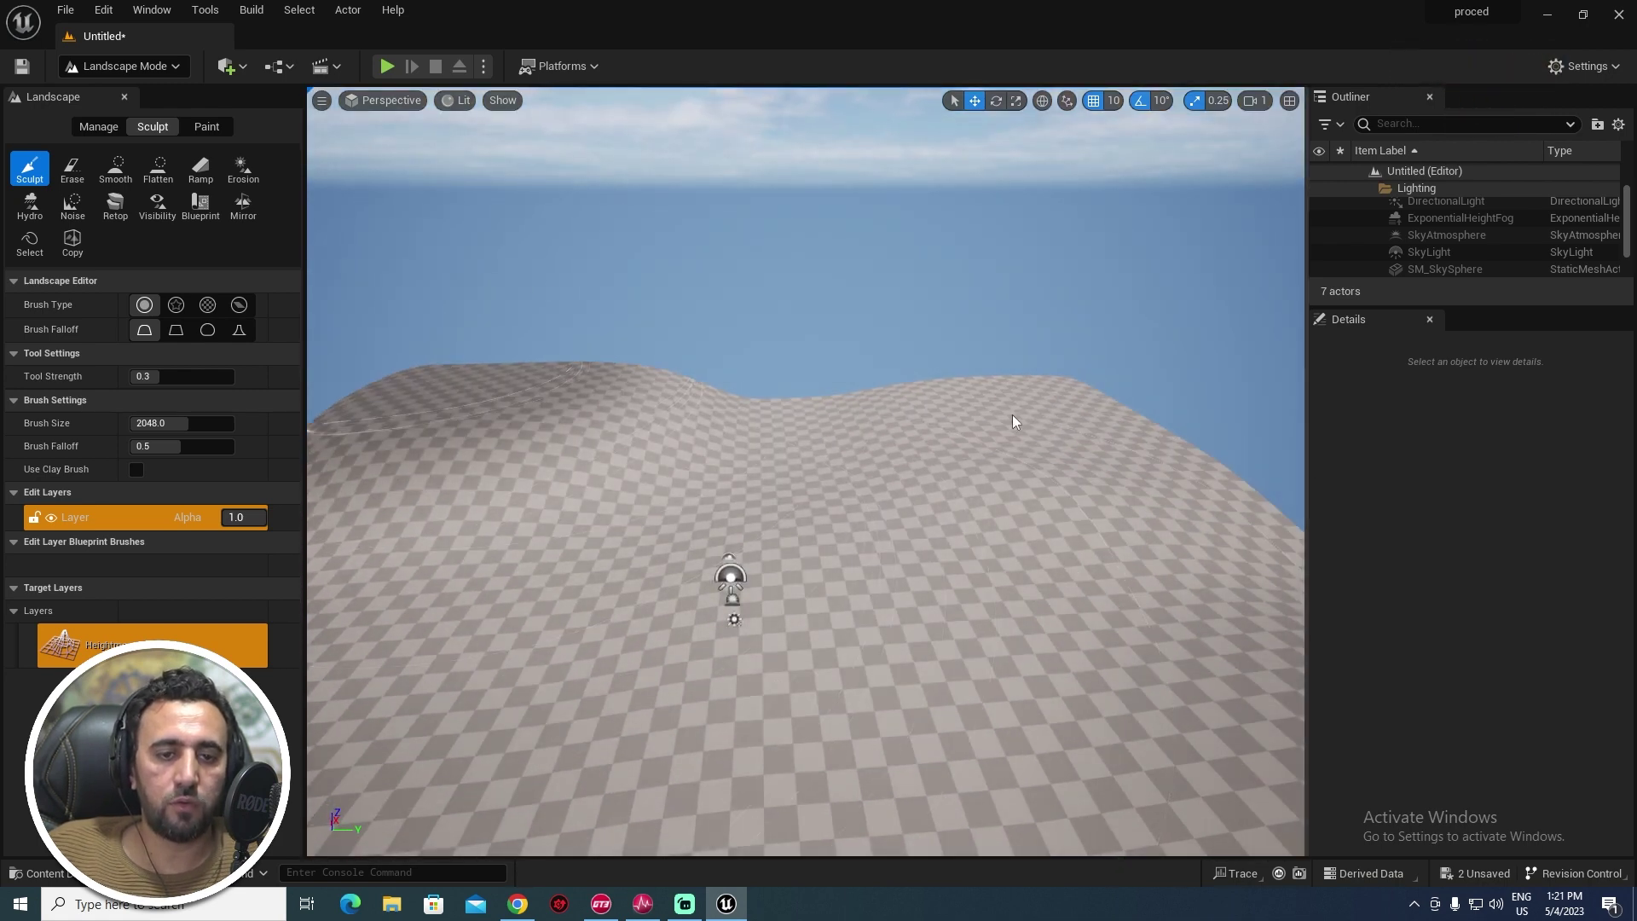
mouse_move(1013, 422)
left_mouse_down()
mouse_move(862, 361)
mouse_move(797, 410)
mouse_move(853, 435)
left_mouse_up()
key("s")
mouse_move(853, 435)
right_mouse_down()
mouse_move(772, 614)
mouse_move(894, 607)
right_mouse_up()
key("q")
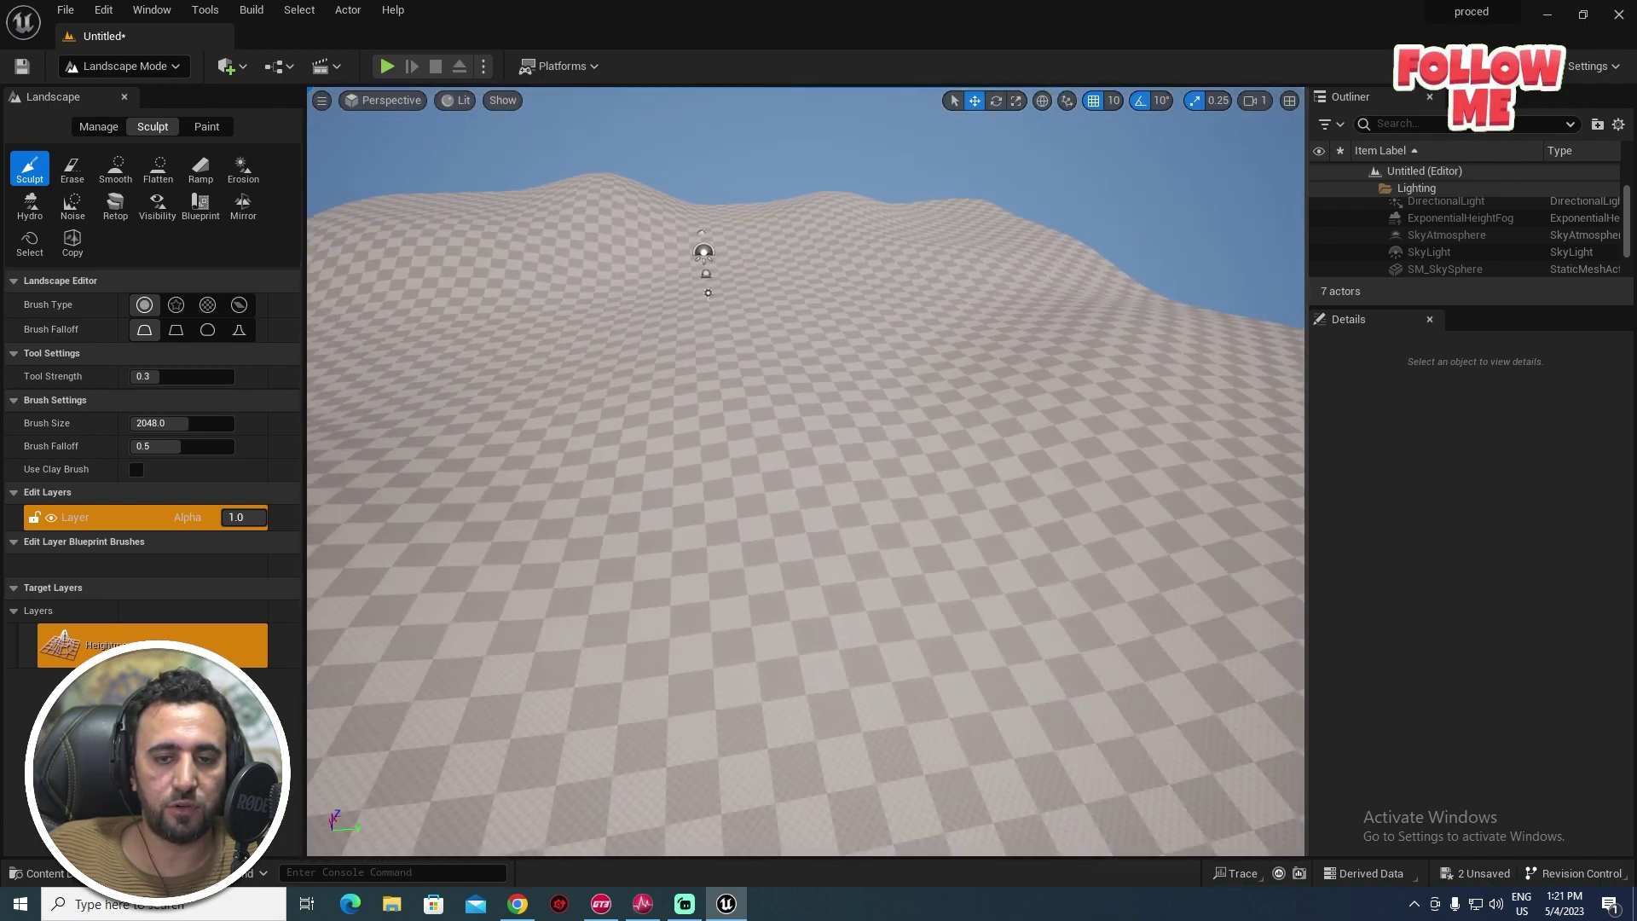
right_click_drag(823, 412, 676, 435)
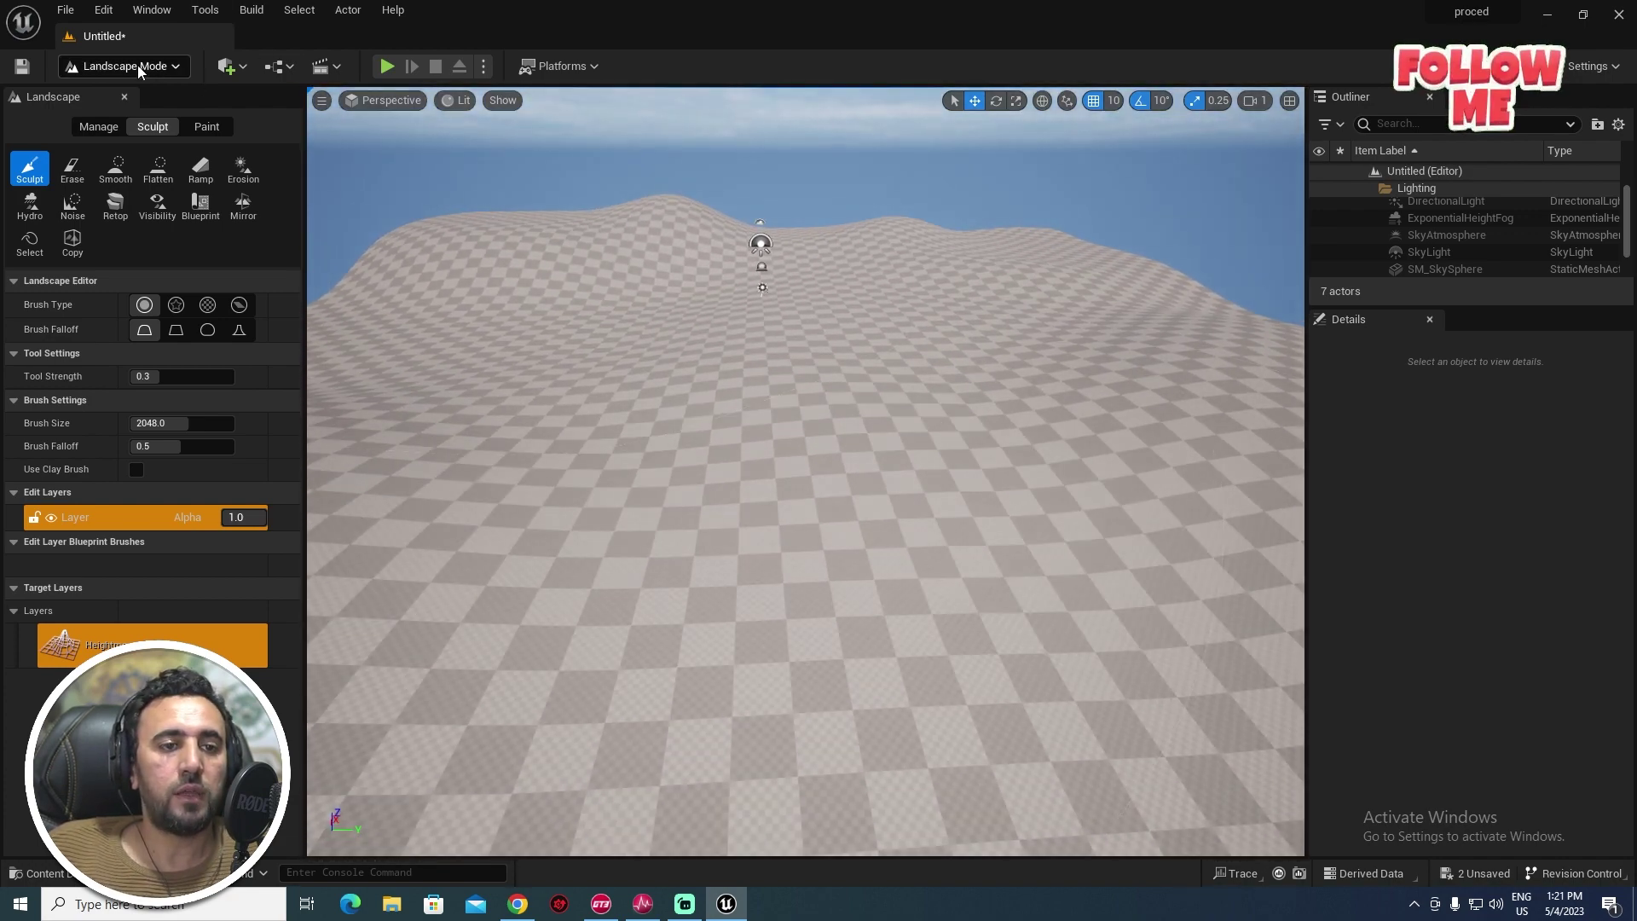
- Leave landscape editing and return to Selection Mode
left_click(138, 66)
left_click(111, 120)
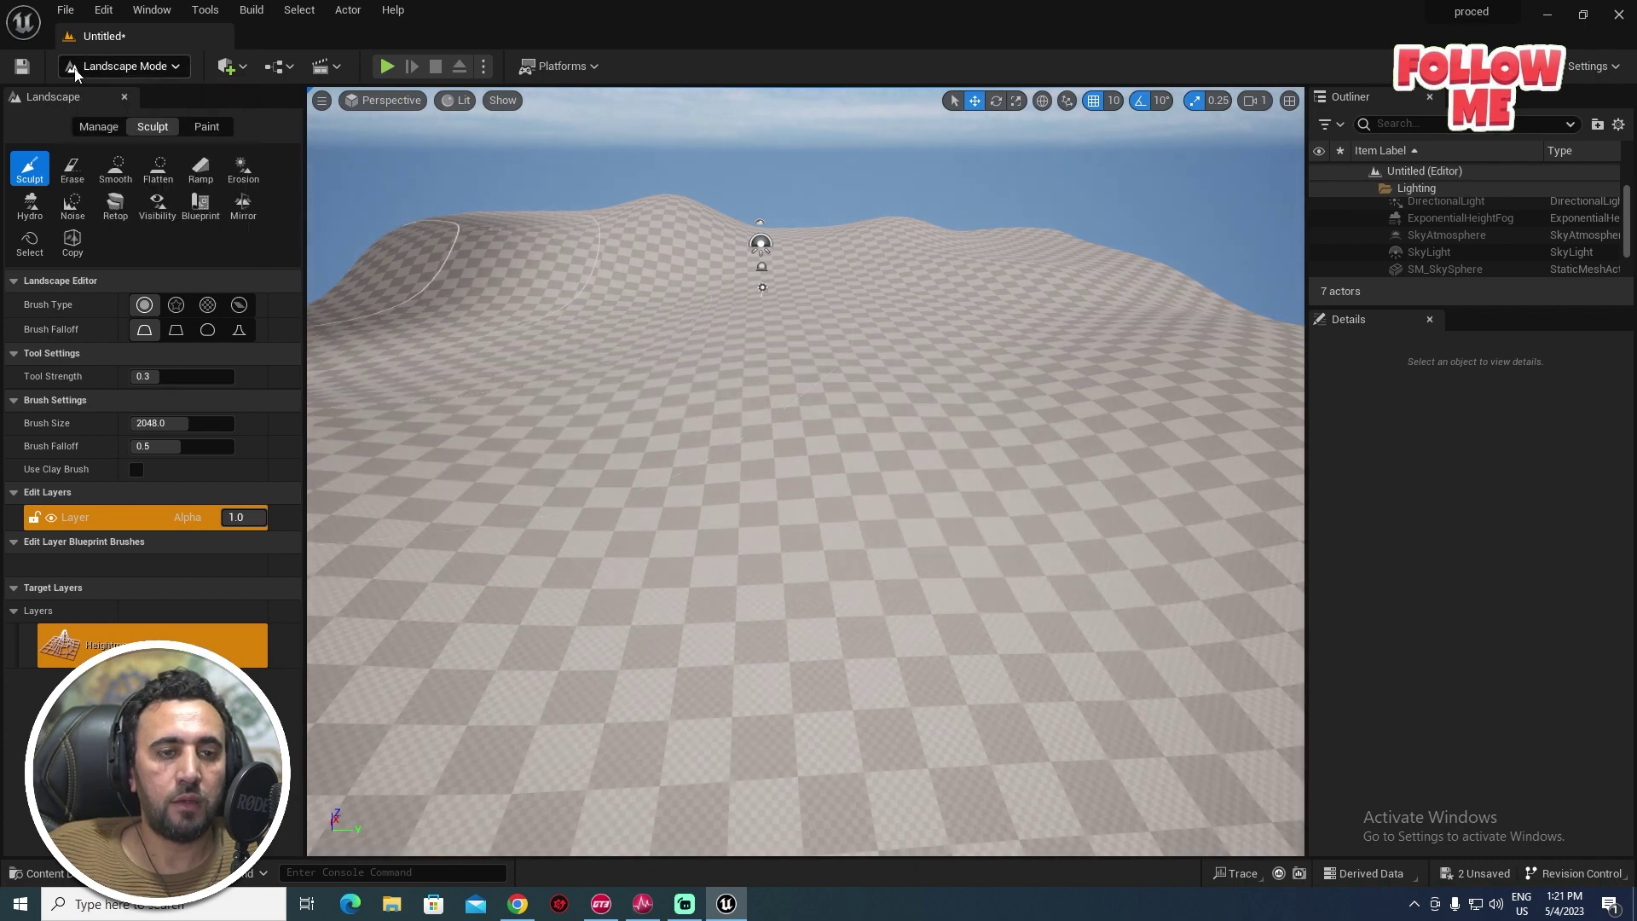
left_click(129, 68)
left_click(131, 95)
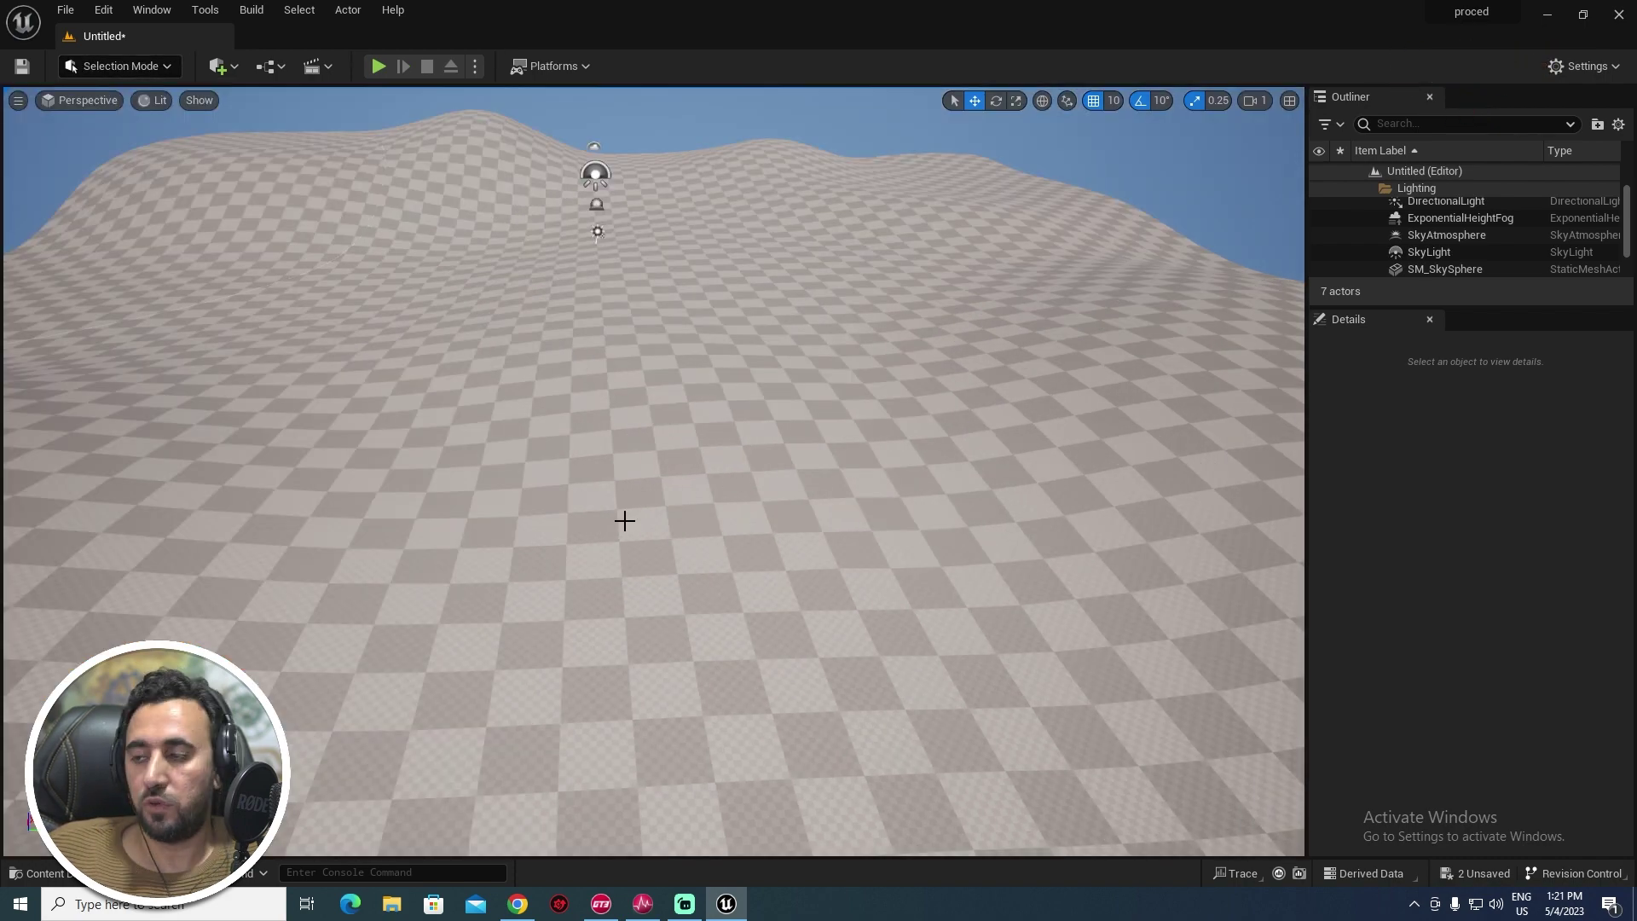
right_click_drag(622, 518, 561, 496)
- Create a folder named "pcg" in the project's Content folder and open it
key("ctrl+space")
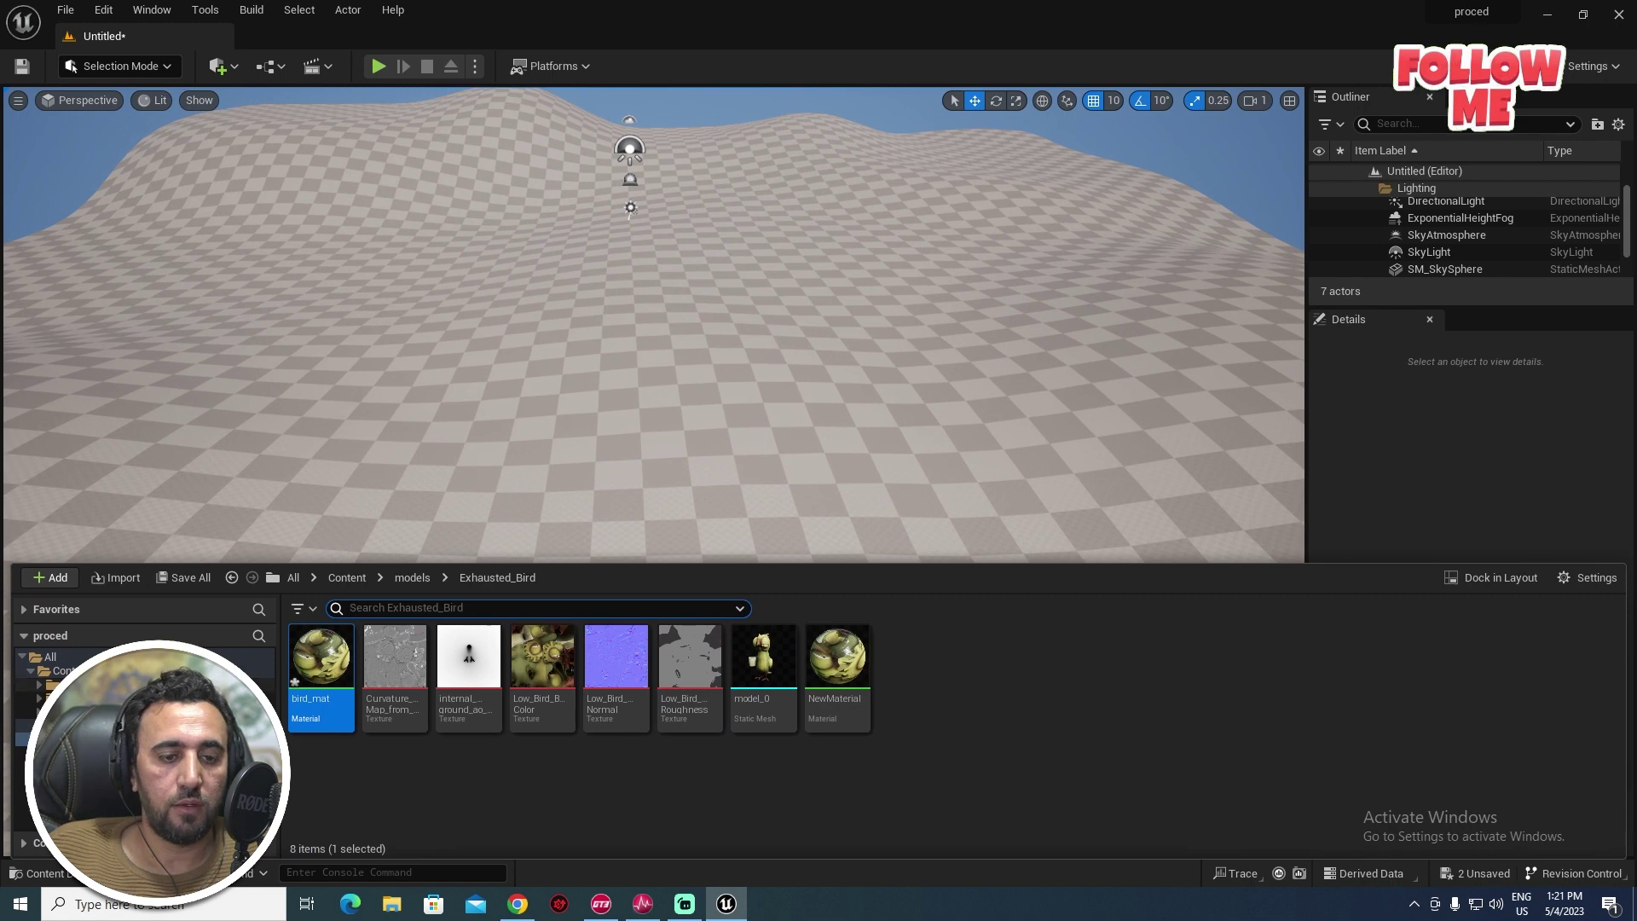
left_click(61, 673)
right_click(755, 819)
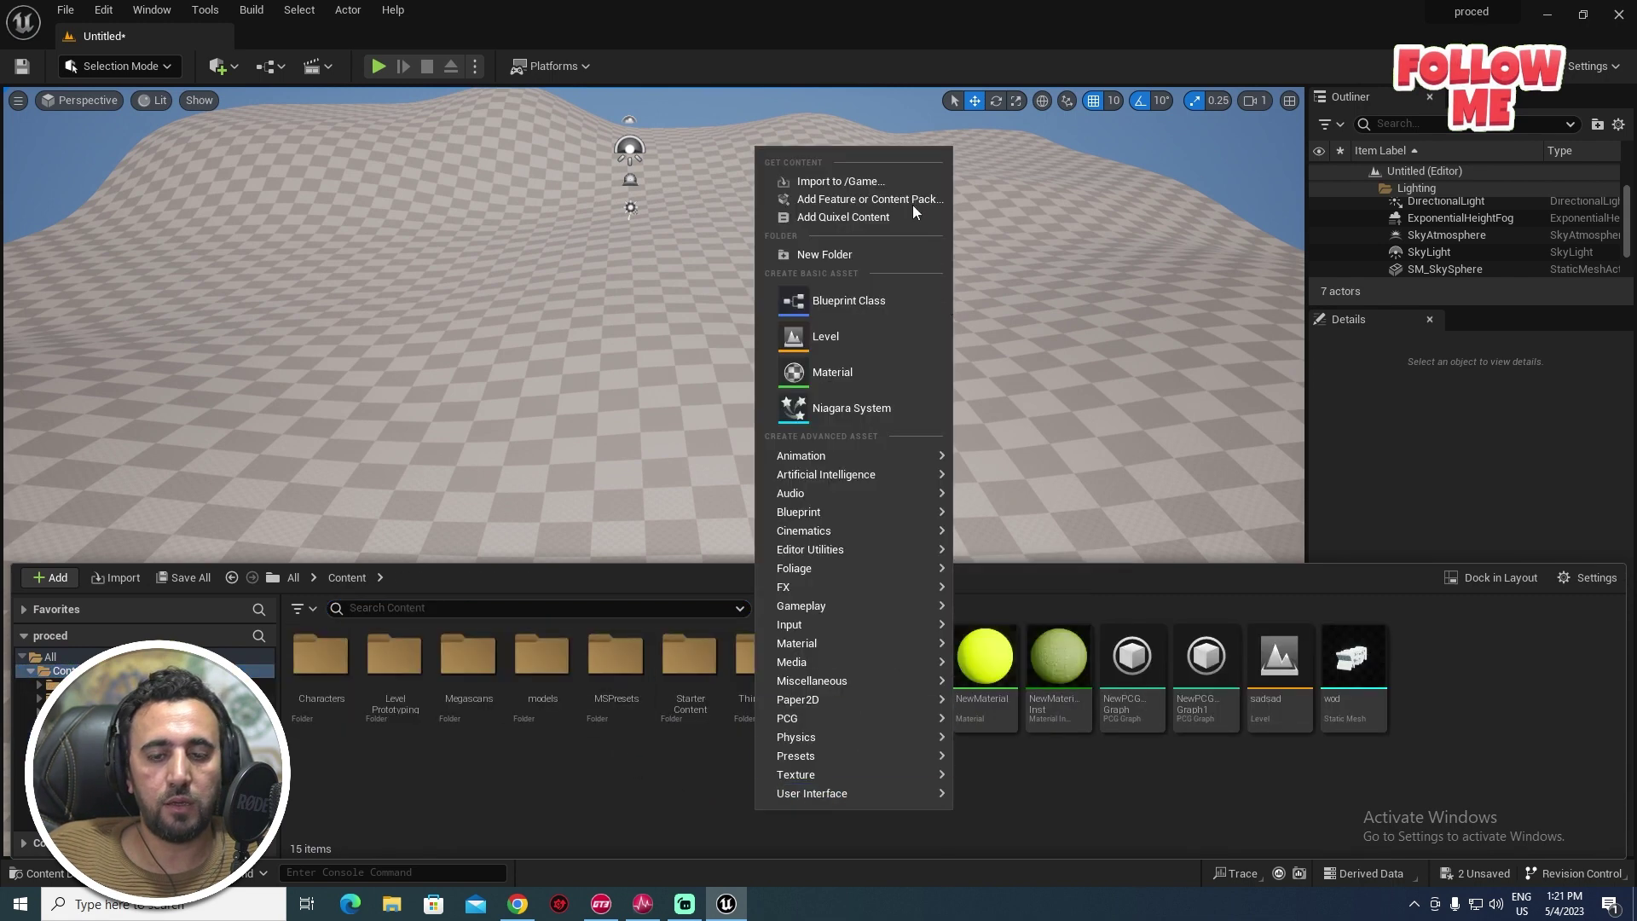
left_click(842, 251)
double_click(699, 657)
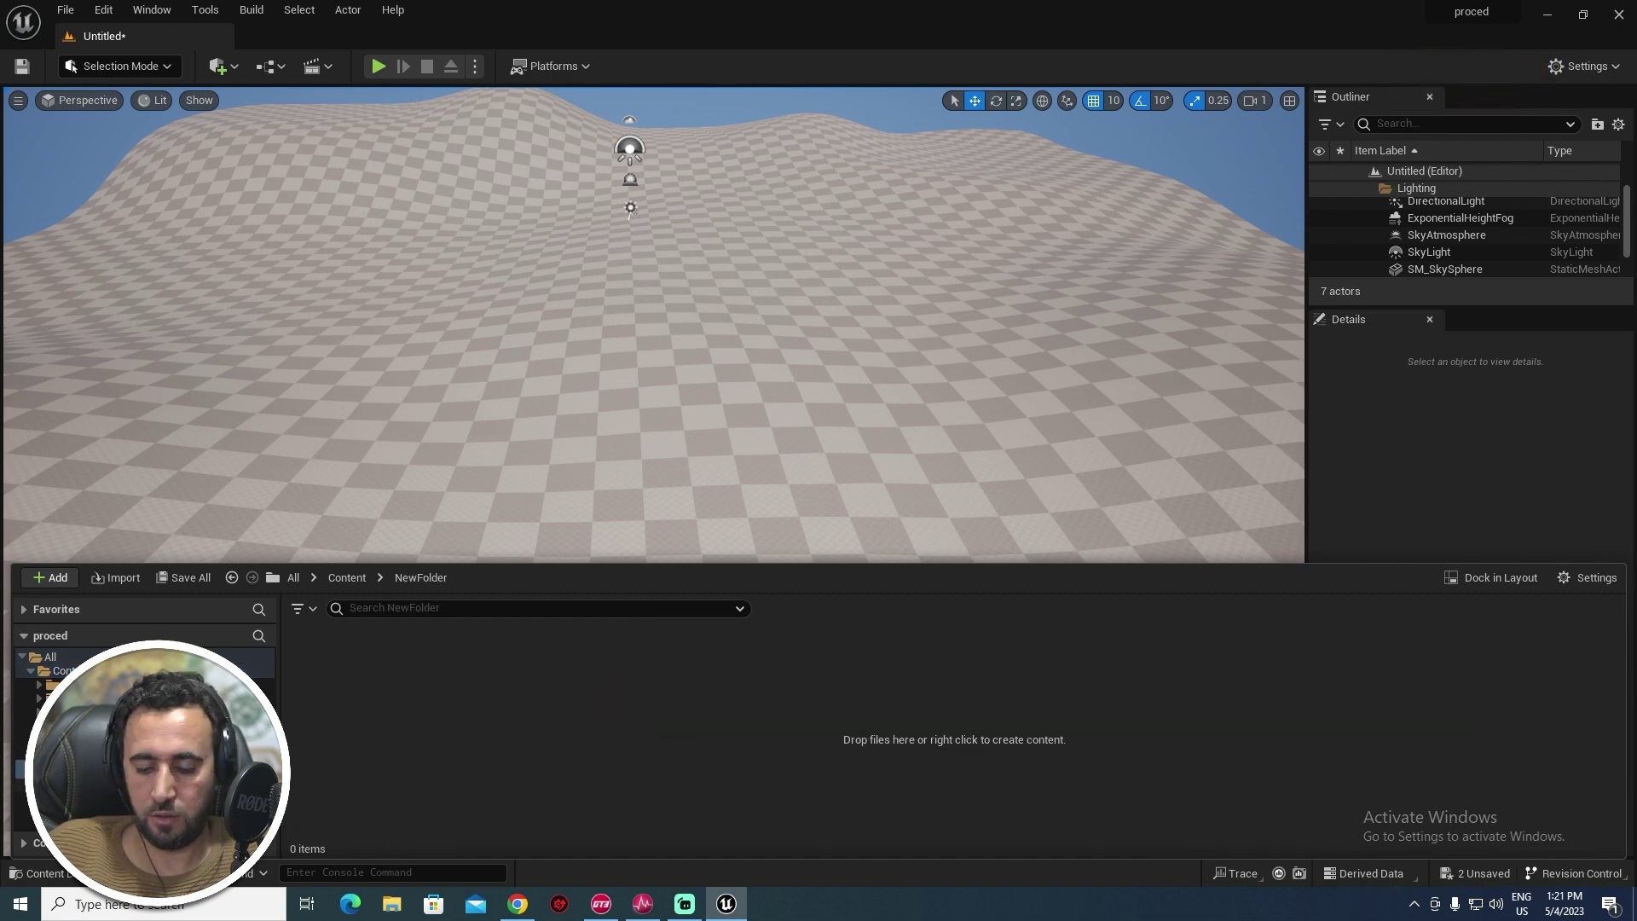
type("pcg")
key("Return")
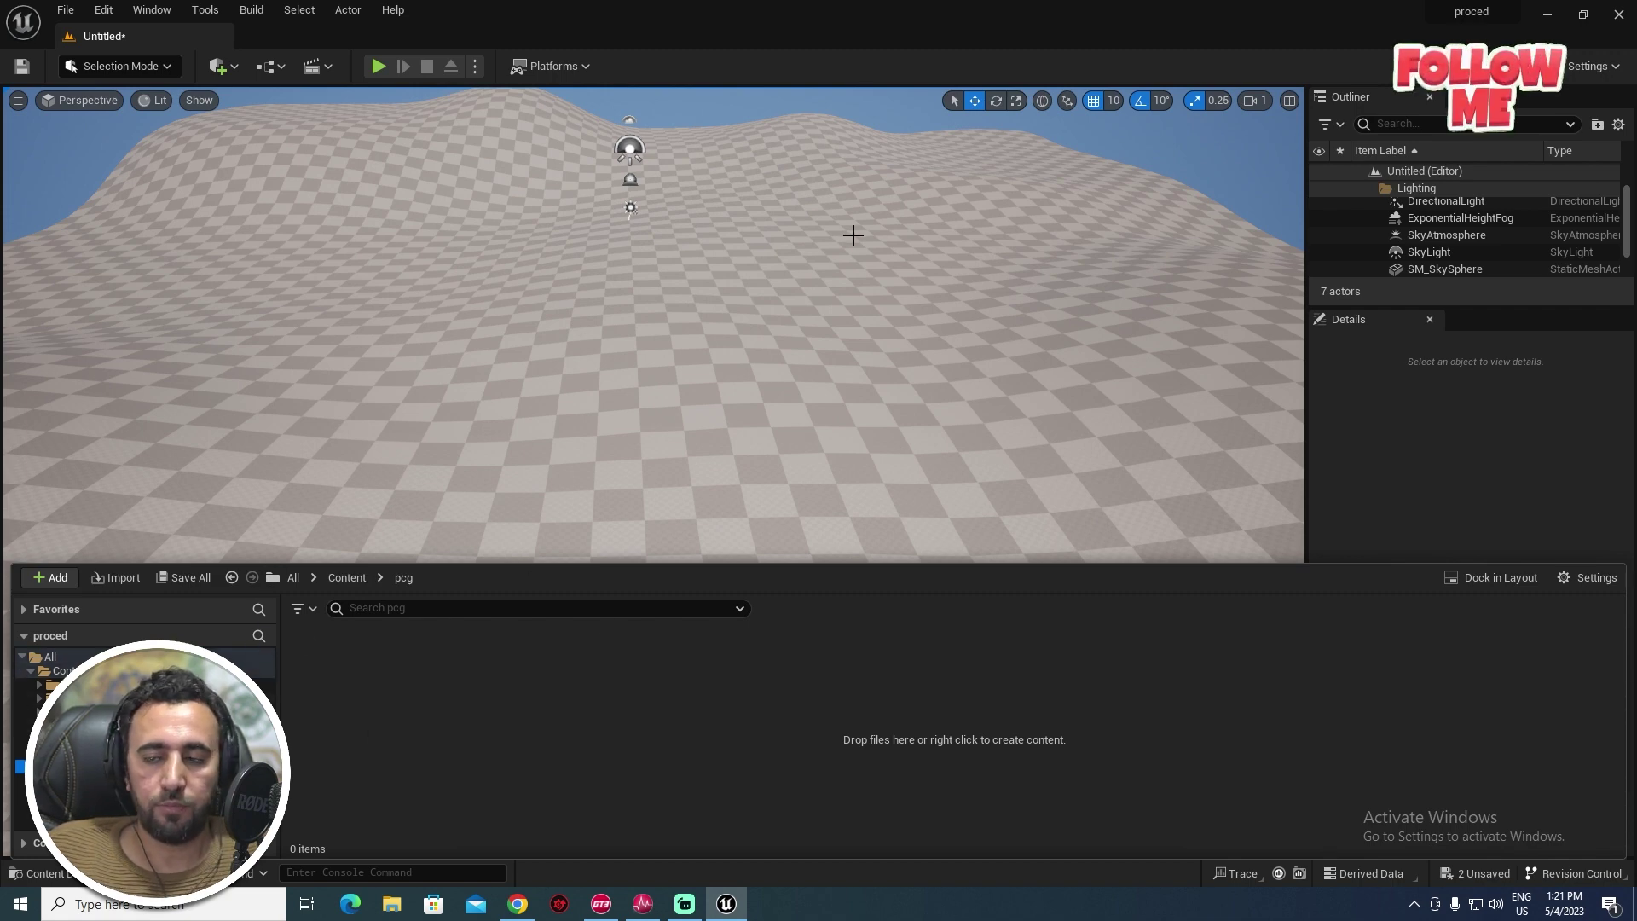
- Create a PCG Graph asset named "brd" in the pcg folder
right_click(650, 662)
mouse_move(727, 592)
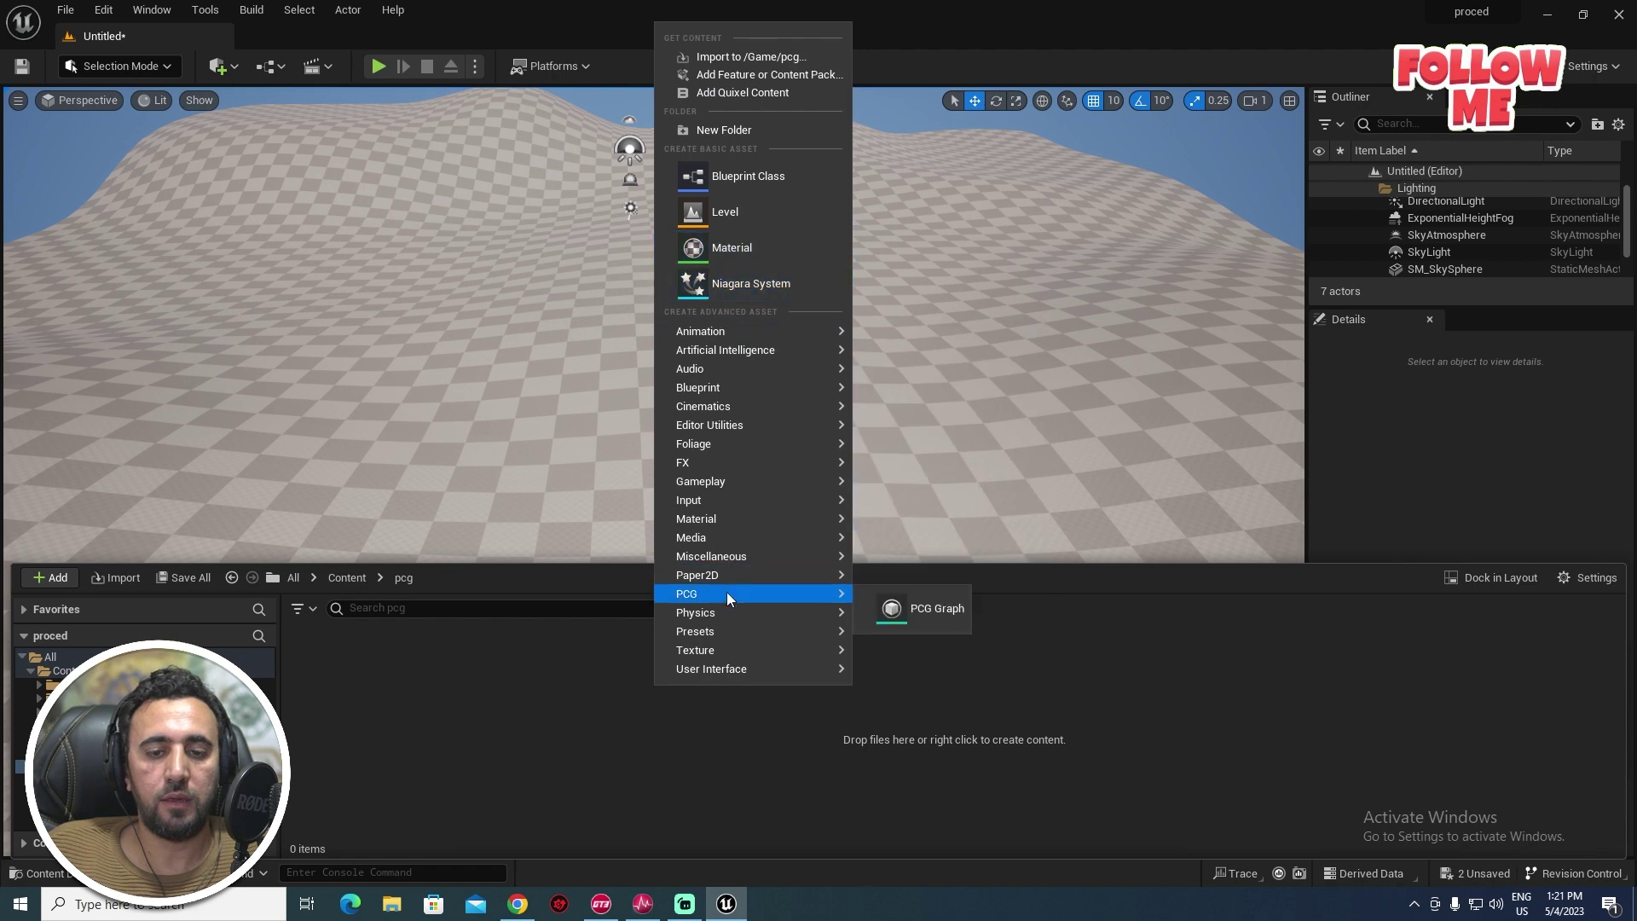
left_click(942, 610)
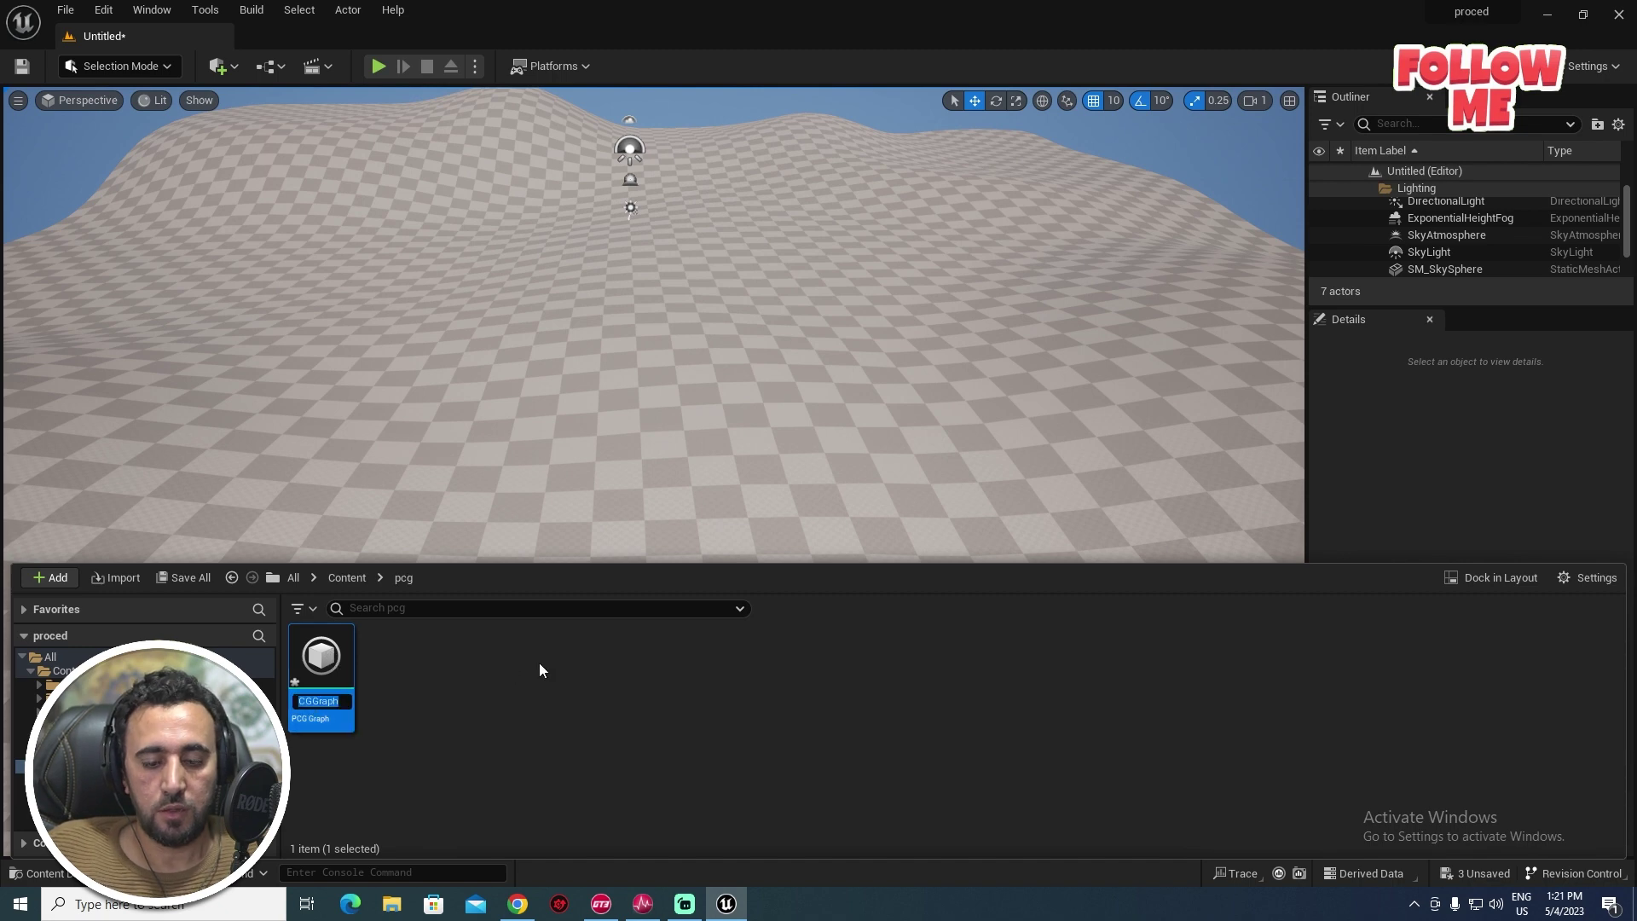
type("br")
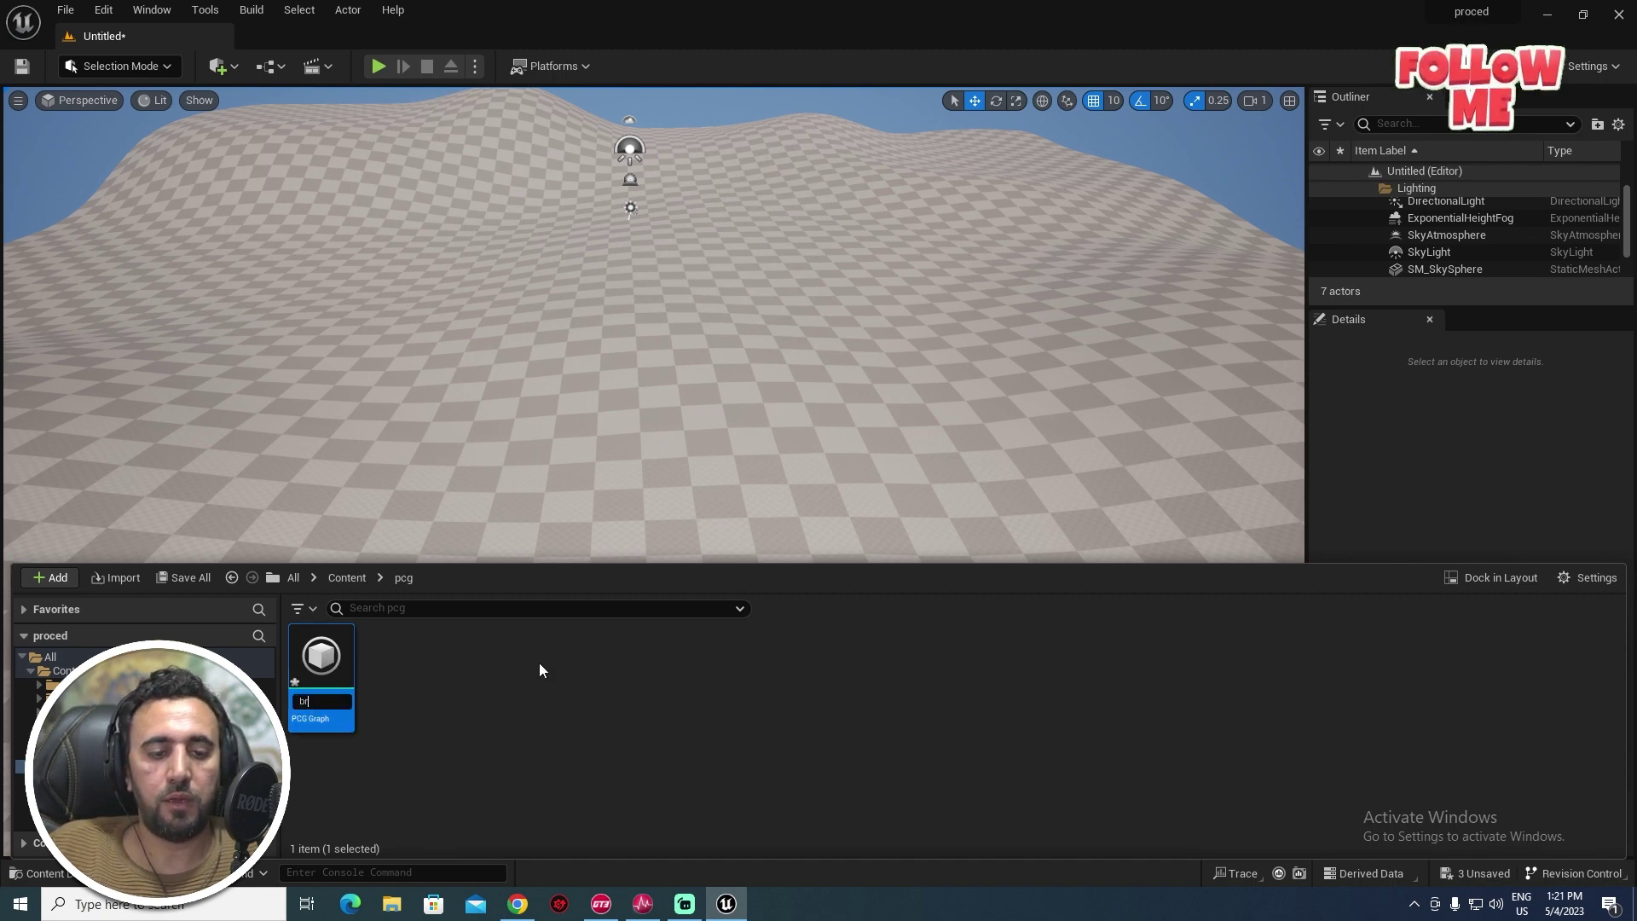
type("d")
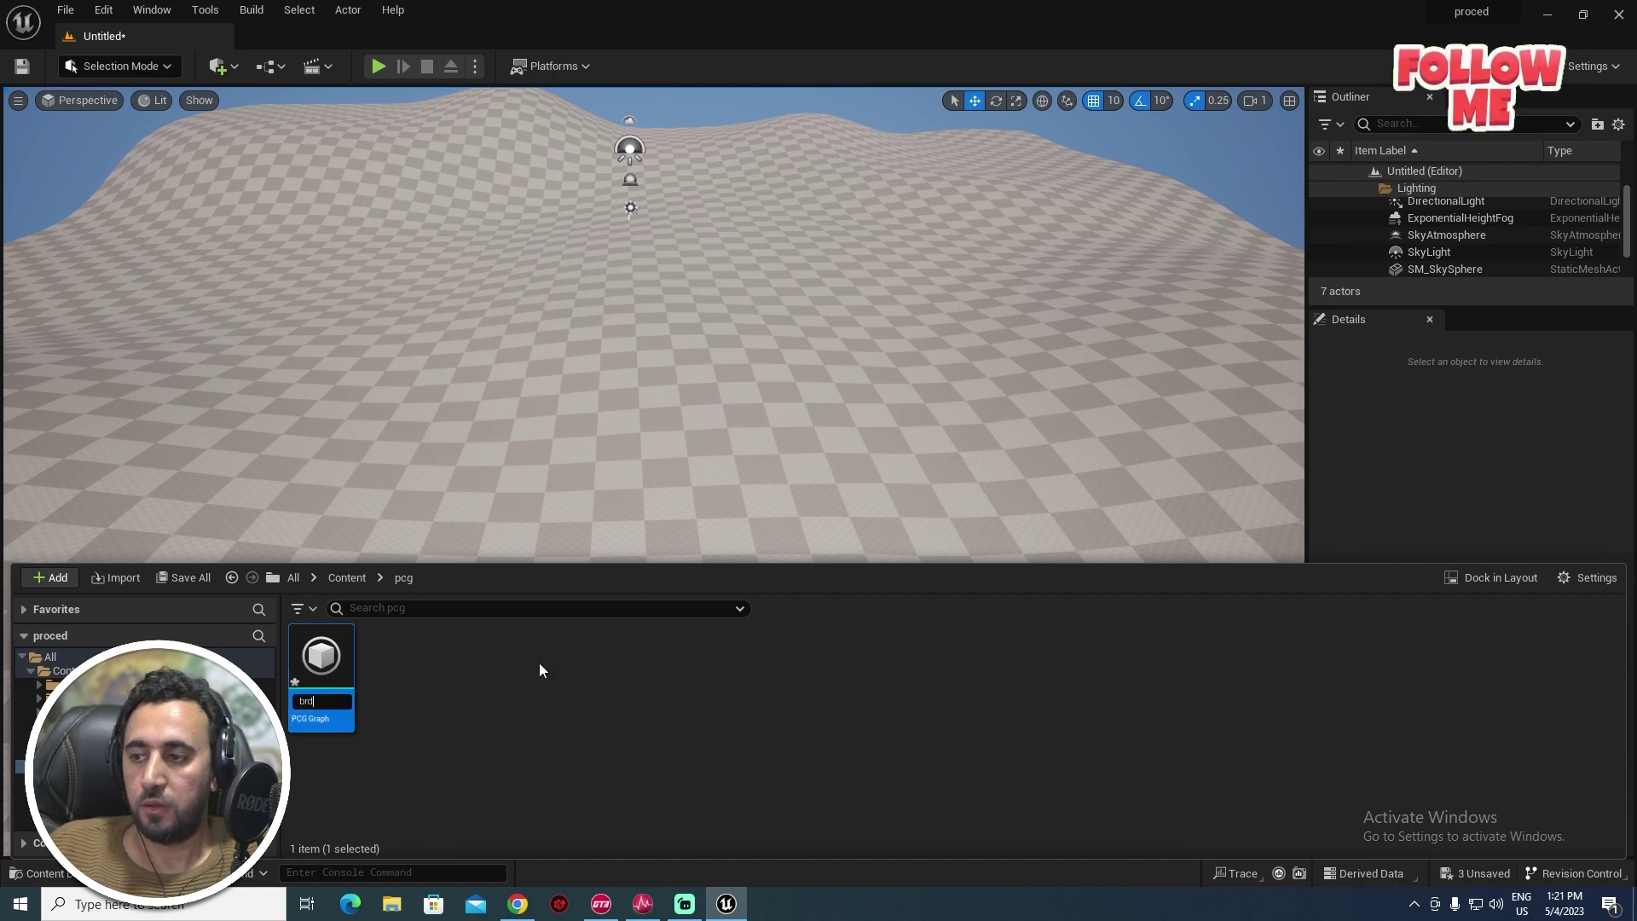
key("Return")
- Open the brd graph, space the Input and Output nodes apart, and expand the Input node's hidden pins
double_click(318, 654)
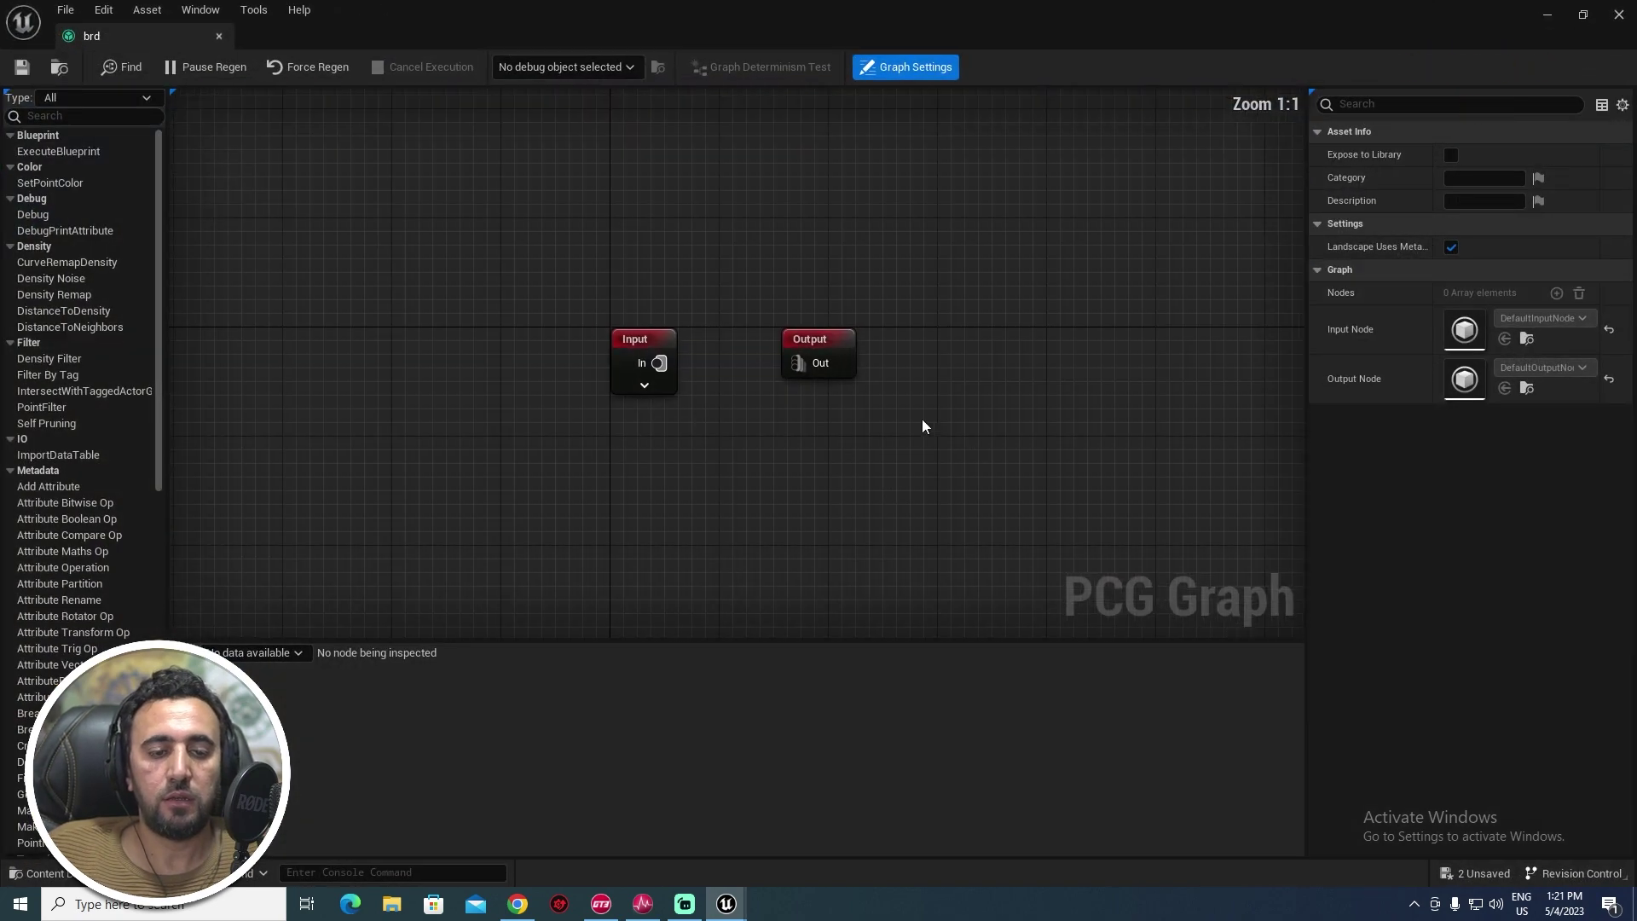
left_click_drag(635, 341, 365, 250)
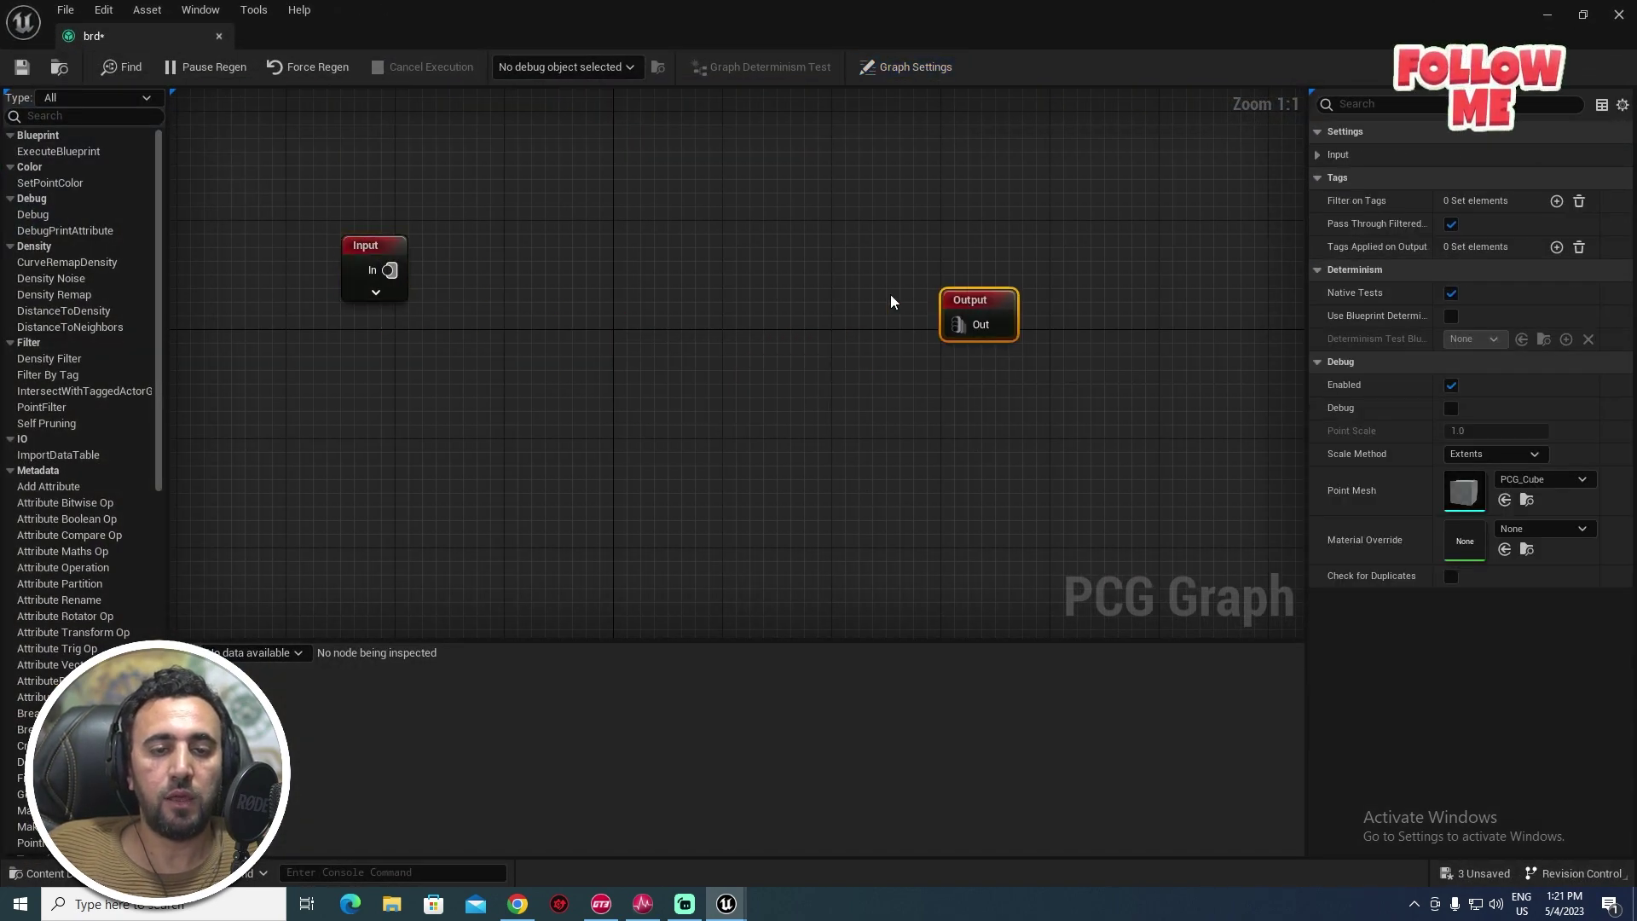
left_click(375, 292)
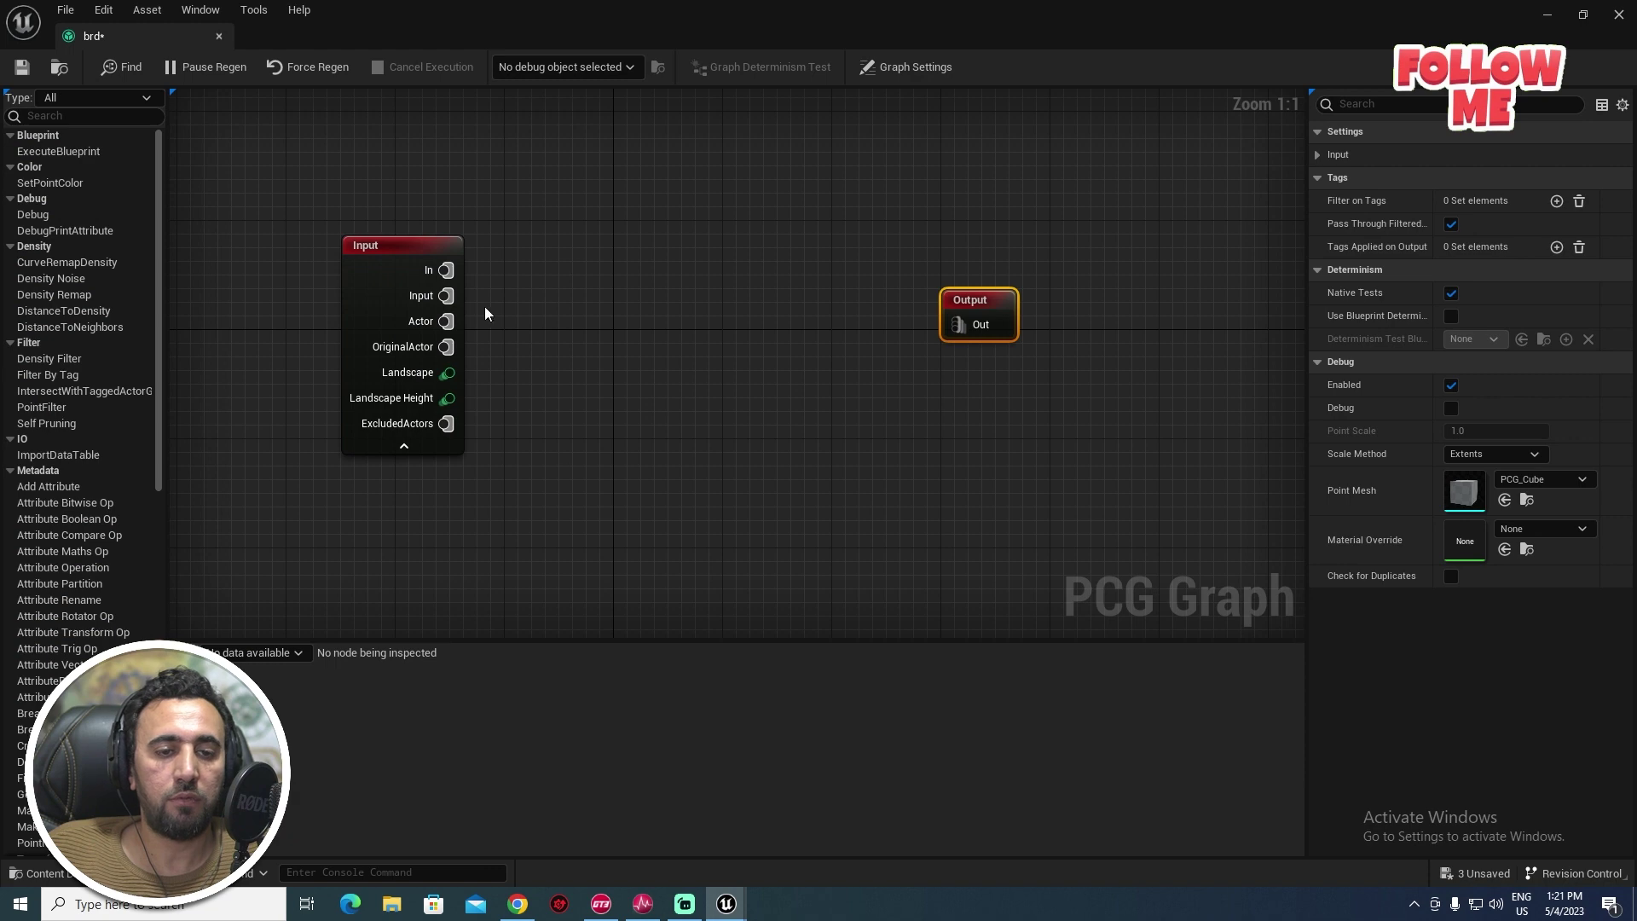
scroll(615, 320, "down", 1)
- Add a Surface Sampler node connected to the Input node's Landscape pin and place it between Input and Output
left_click_drag(448, 373, 588, 326)
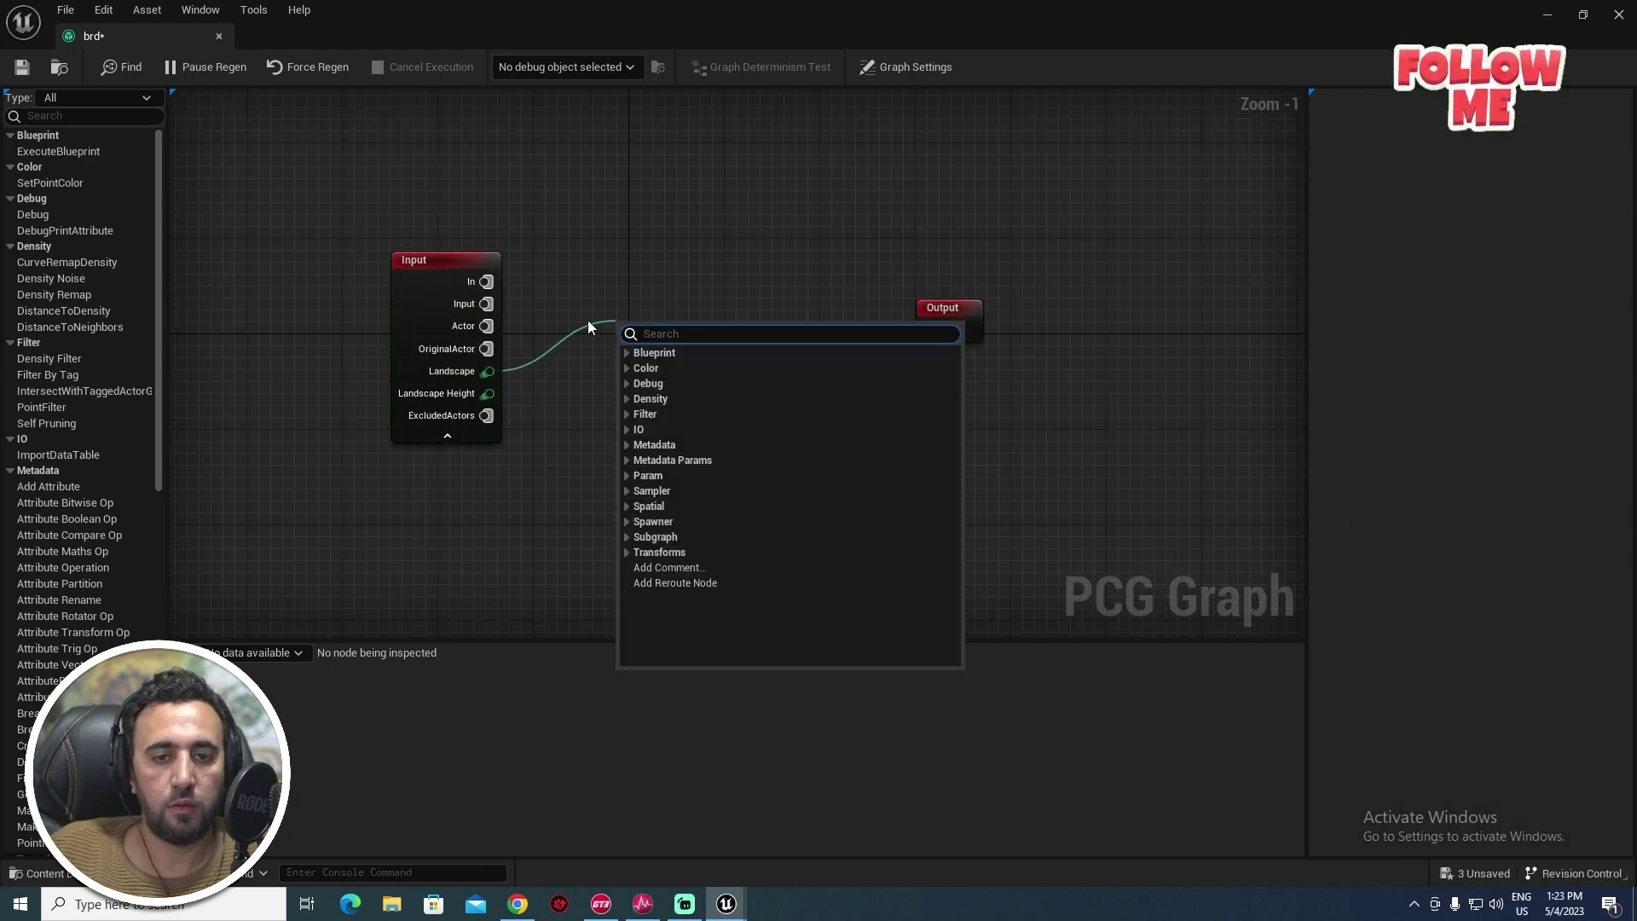
type("sue")
key("BackSpace")
type("rf")
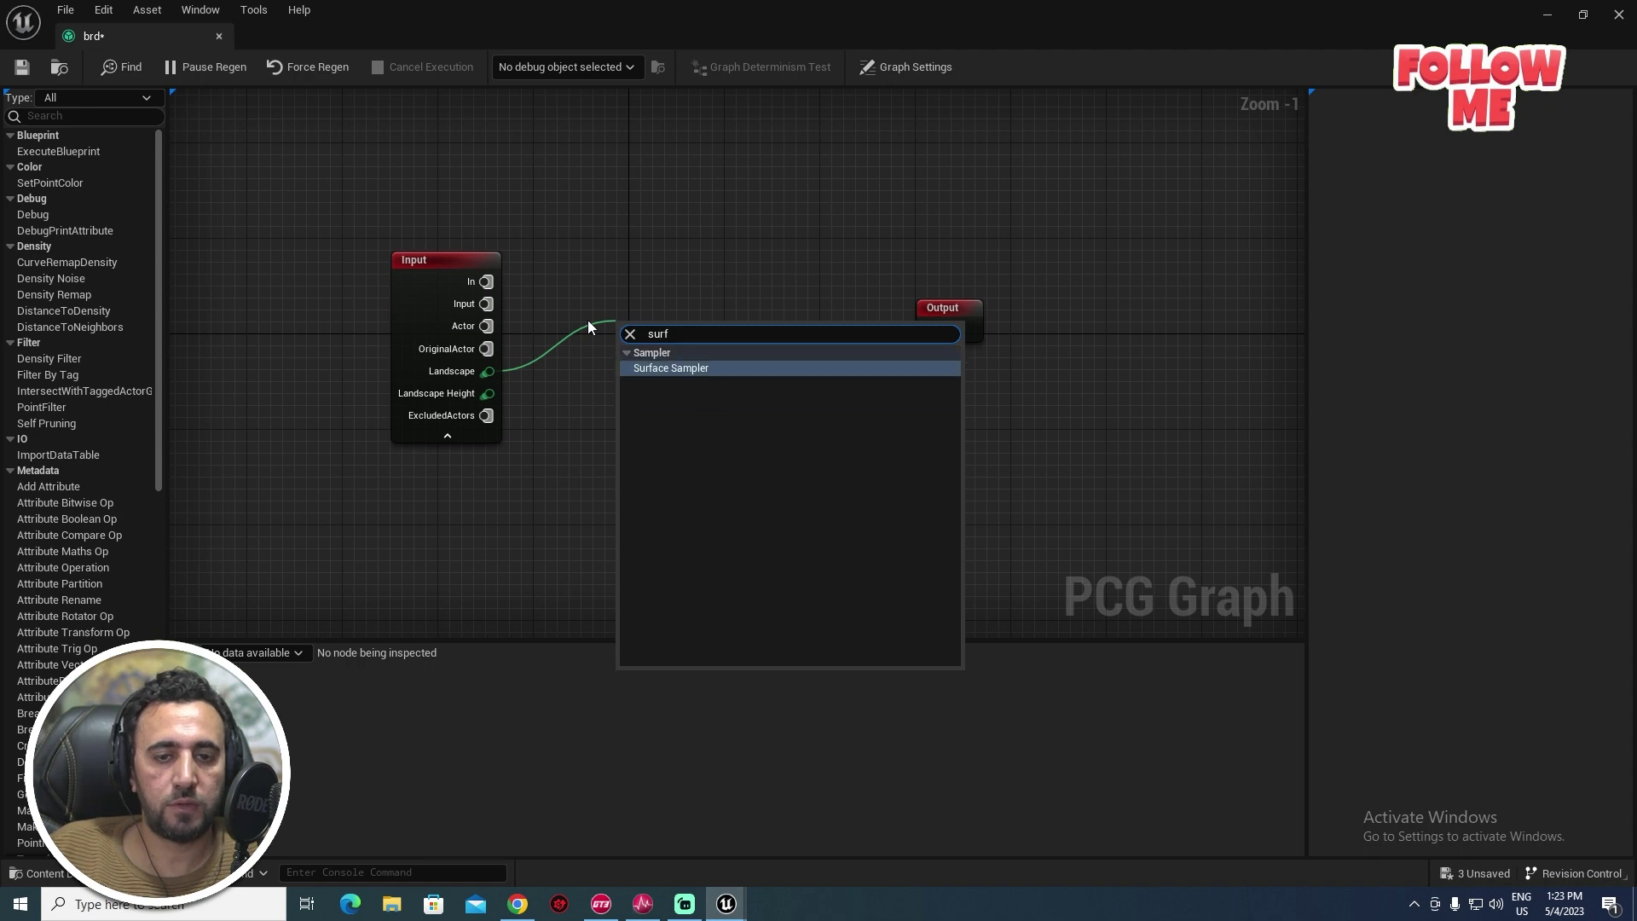
key("Return")
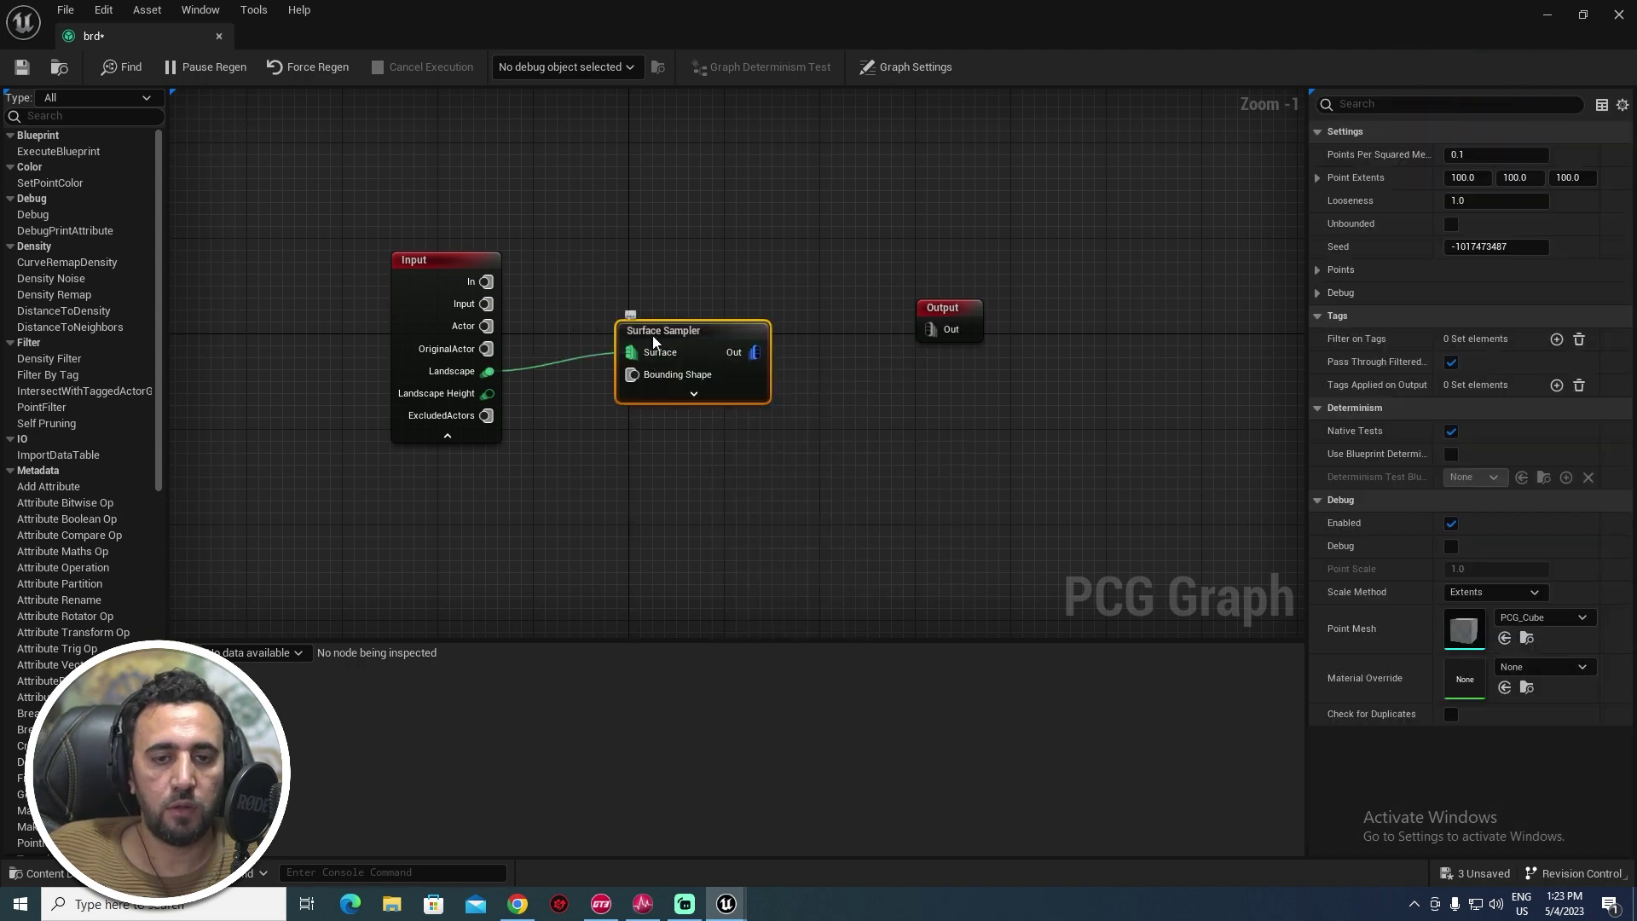
left_click_drag(653, 336, 621, 311)
- Move the graph editor window aside and place the brd PCG graph on the landscape in the level
left_click_drag(448, 20, 1524, 131)
left_click(82, 147)
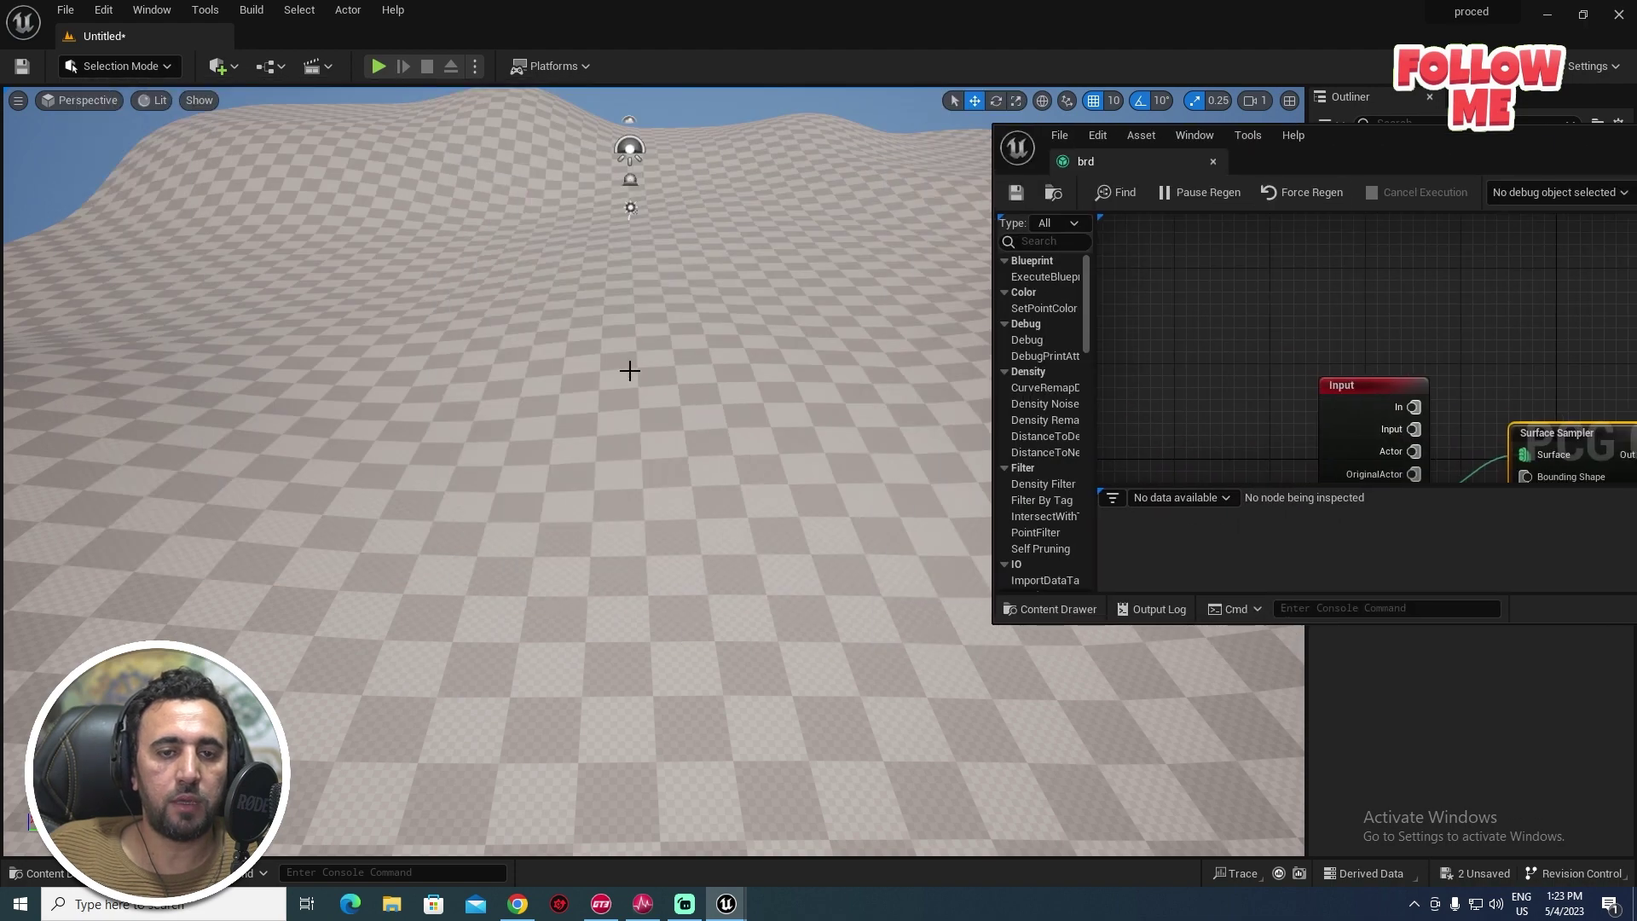
key("ctrl+space")
left_click_drag(325, 660, 531, 423)
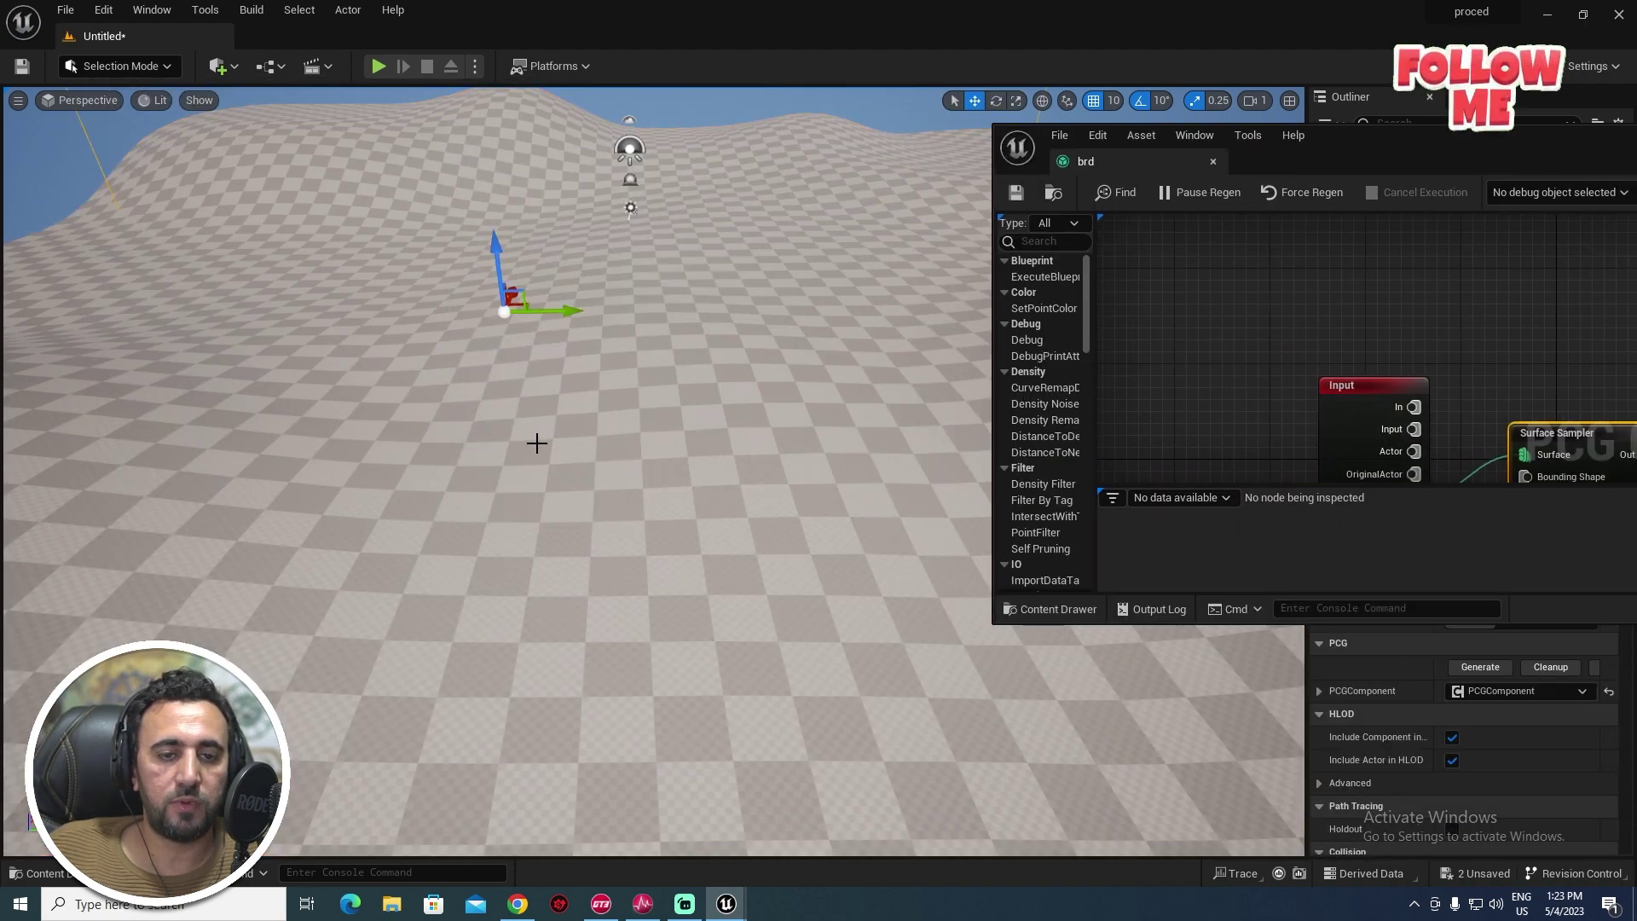
right_click_drag(537, 442, 503, 358)
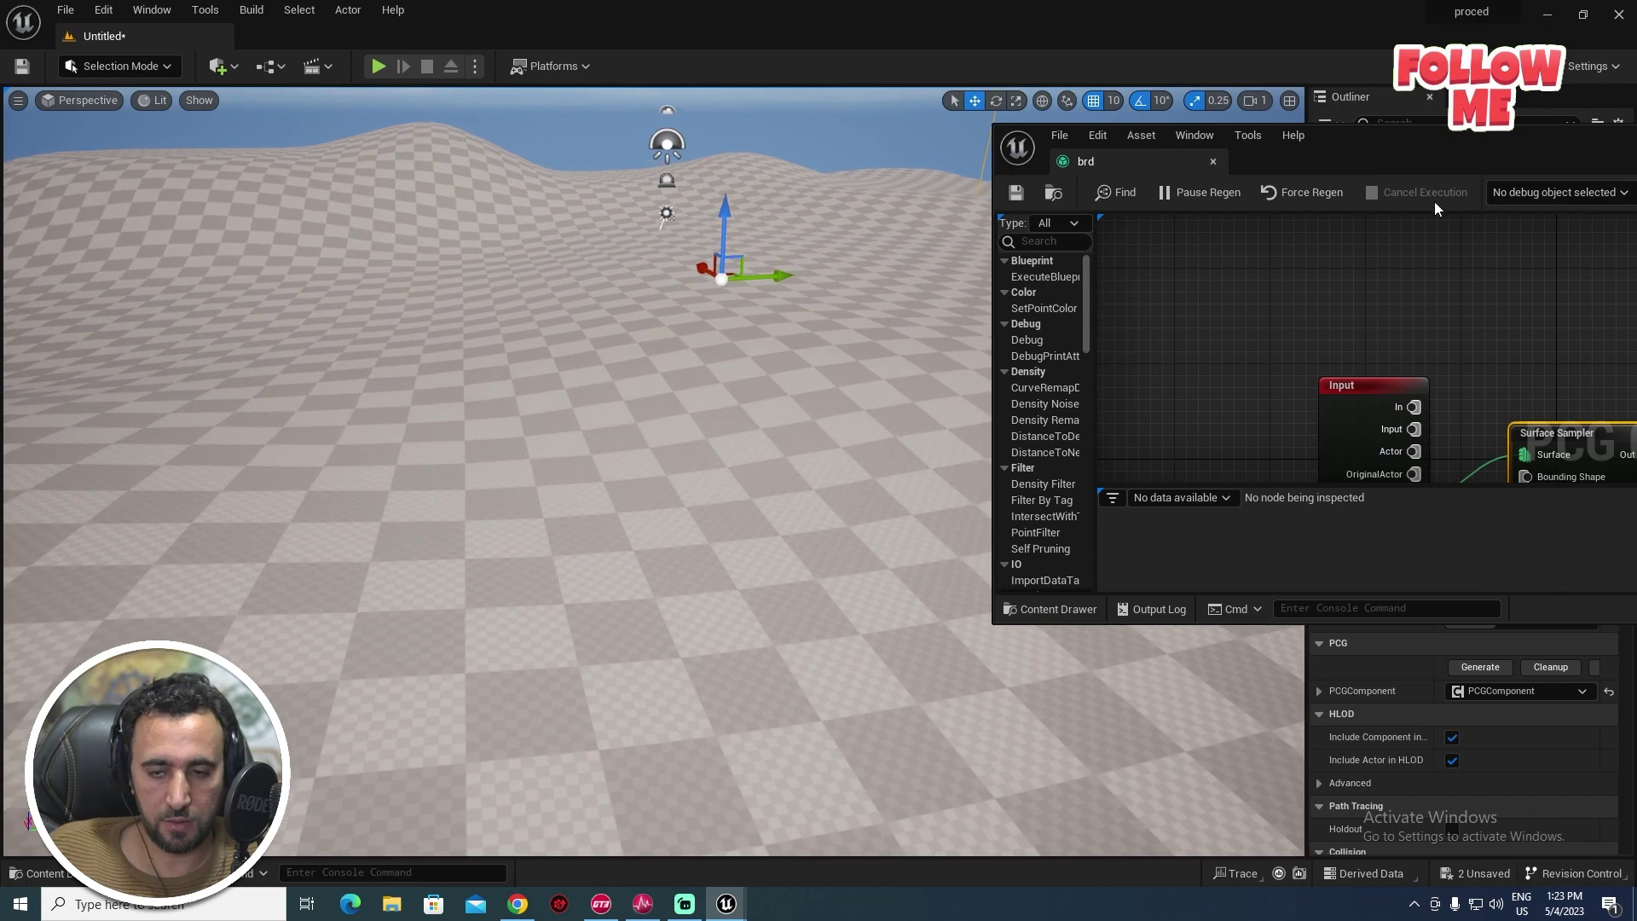
- Enlarge the graph editor window and turn on debug display for the Surface Sampler to preview its points on the landscape
left_click_drag(1424, 150, 872, 155)
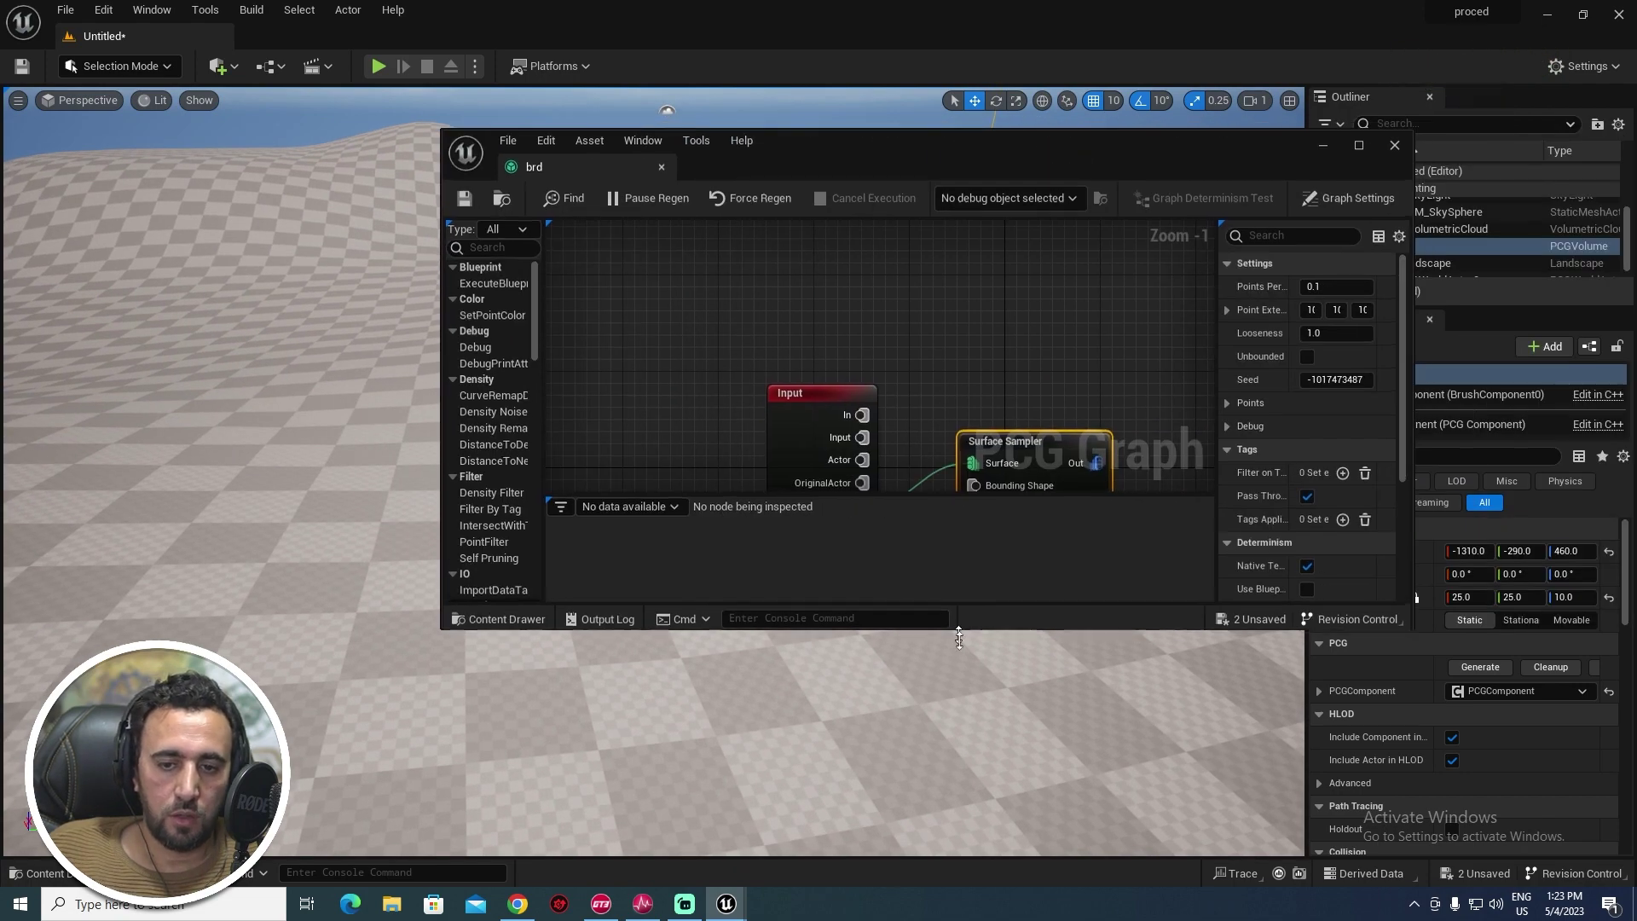
double_click(1070, 626)
left_click_drag(1020, 441, 1024, 419)
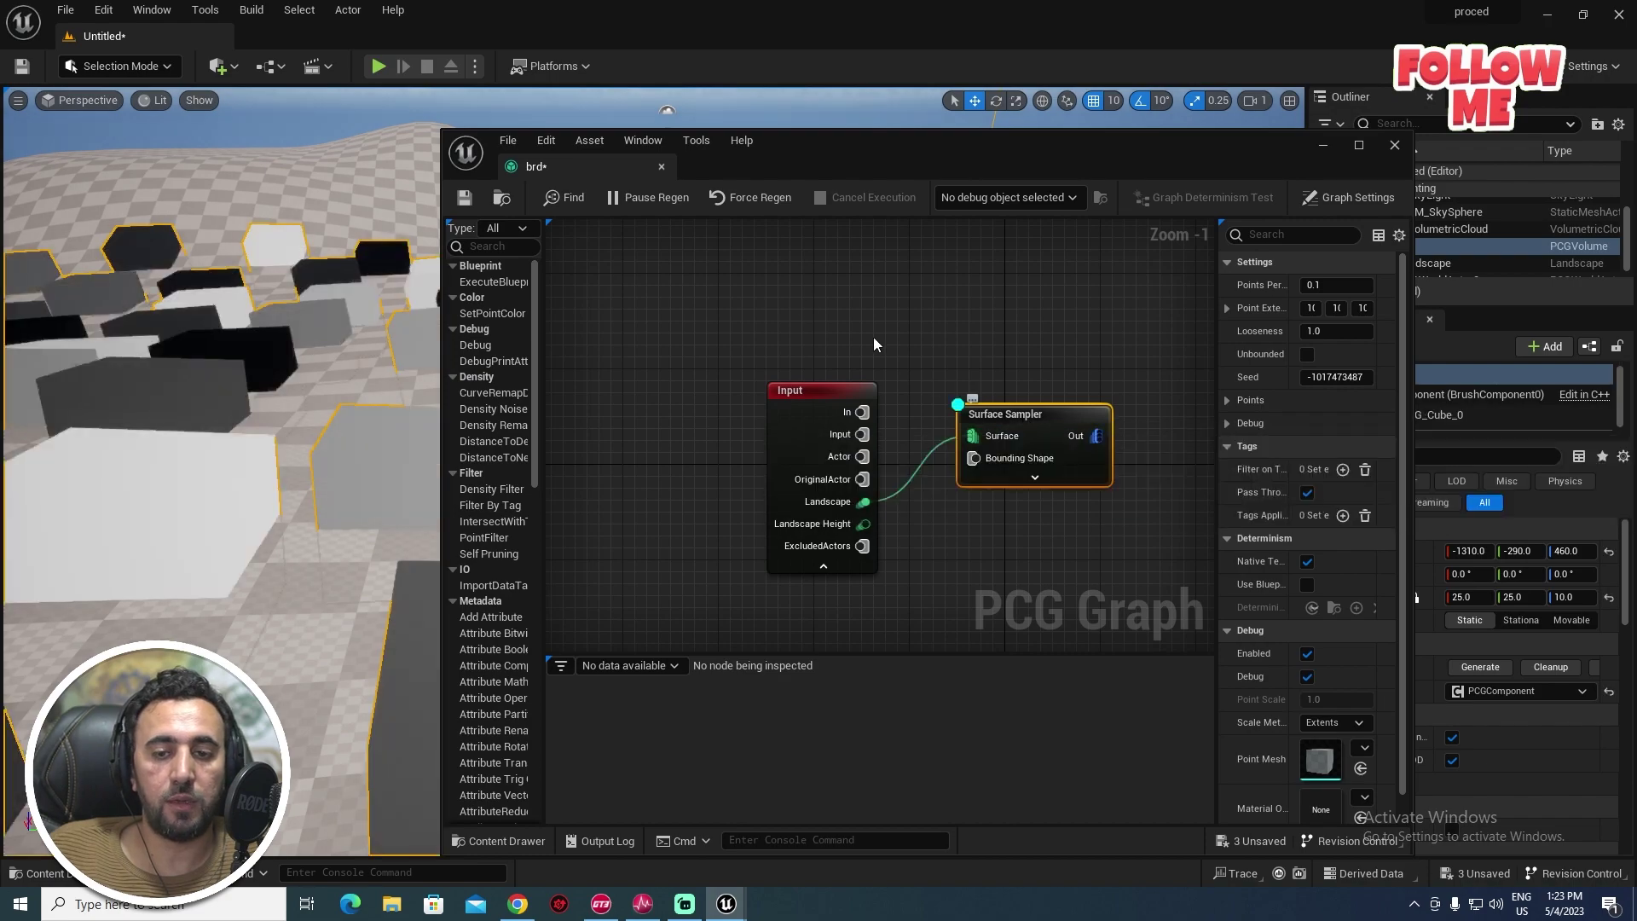
left_click_drag(870, 152, 1112, 304)
right_click_drag(768, 358, 810, 490)
- Widen the graph editor window and set the Surface Sampler's Point Extents to 20, 20, 20
left_click_drag(1383, 261, 612, 84)
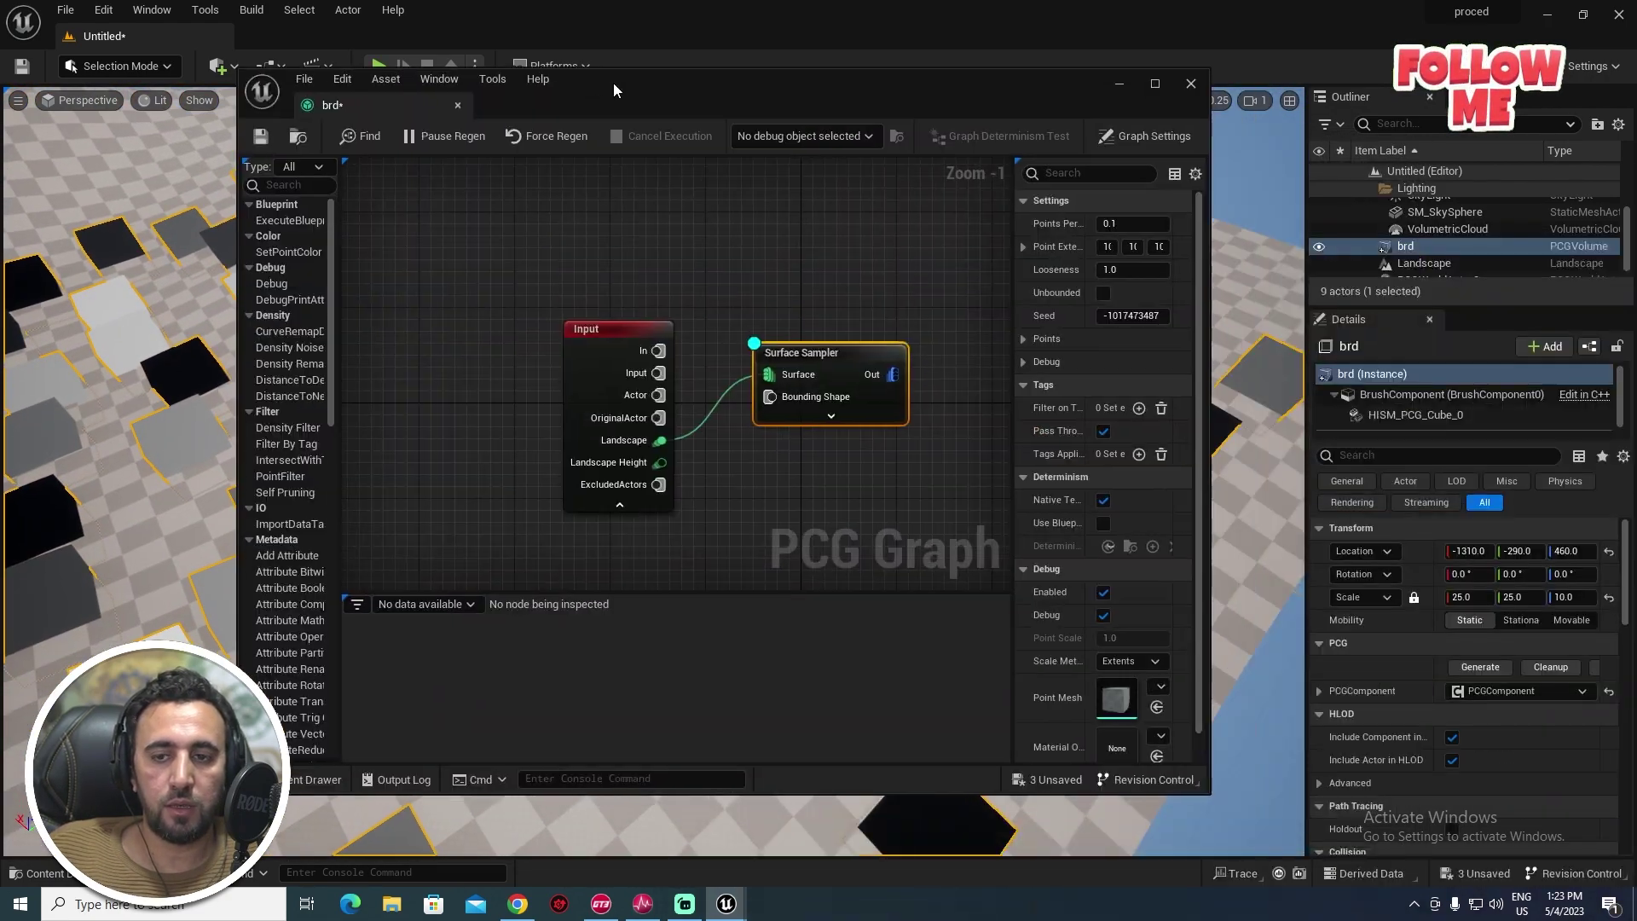
right_click_drag(1224, 318, 1279, 314)
left_click_drag(1216, 319, 1438, 284)
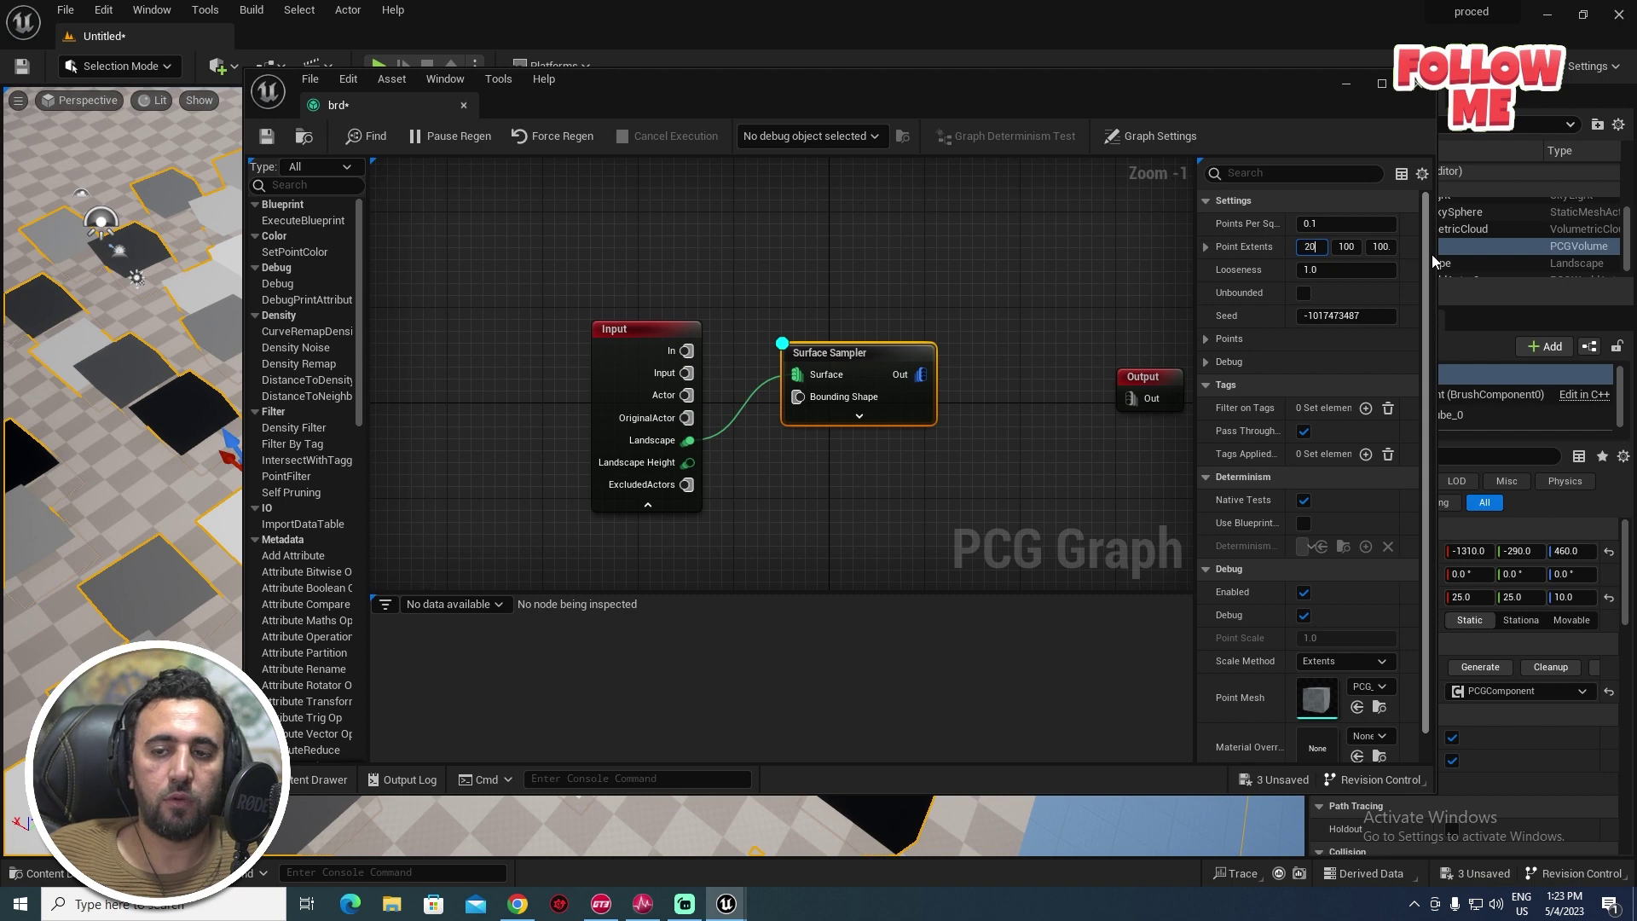
key("Tab")
type("2")
key("Tab")
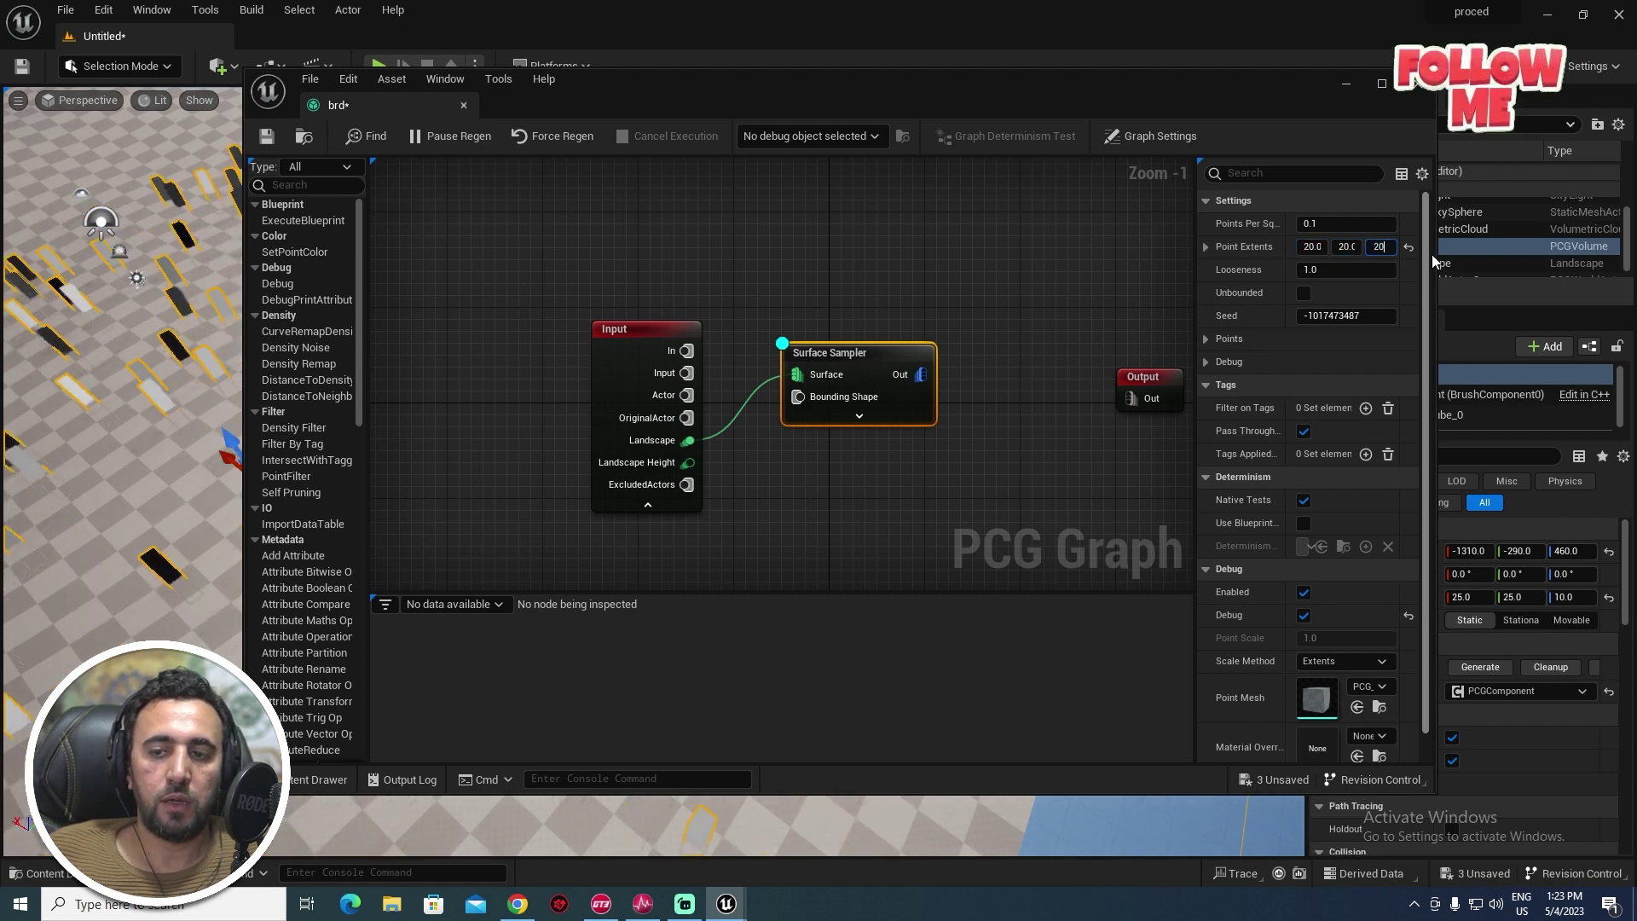
- Set the Surface Sampler's Points Per Squared Meter to 1.0
left_click_drag(749, 90, 1139, 131)
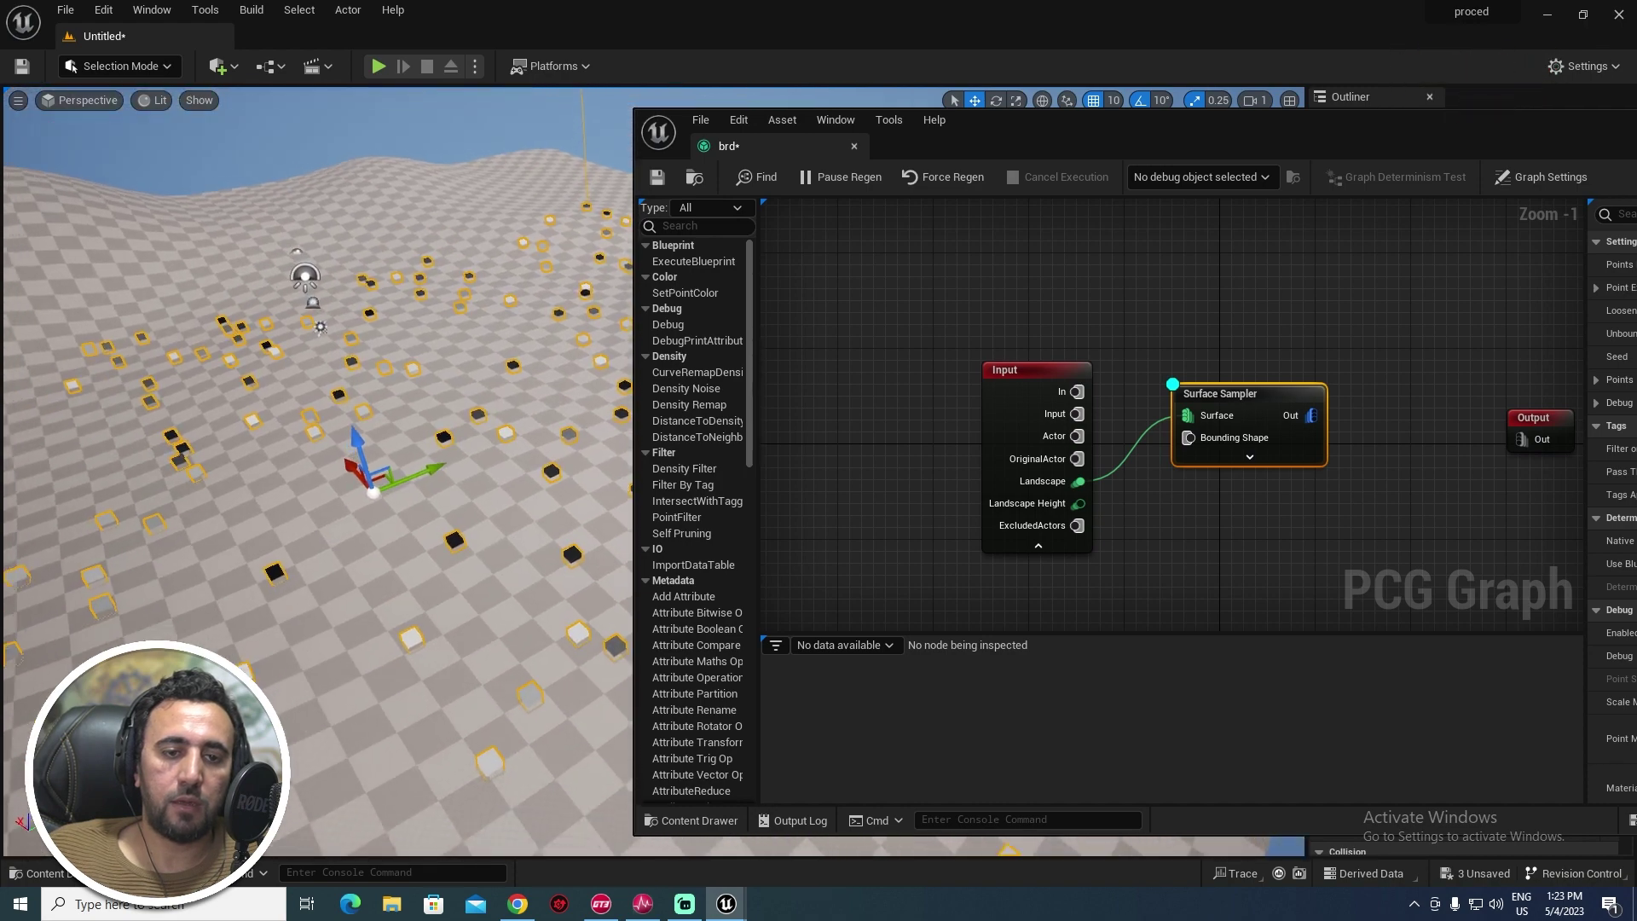
left_click_drag(1342, 127, 828, 127)
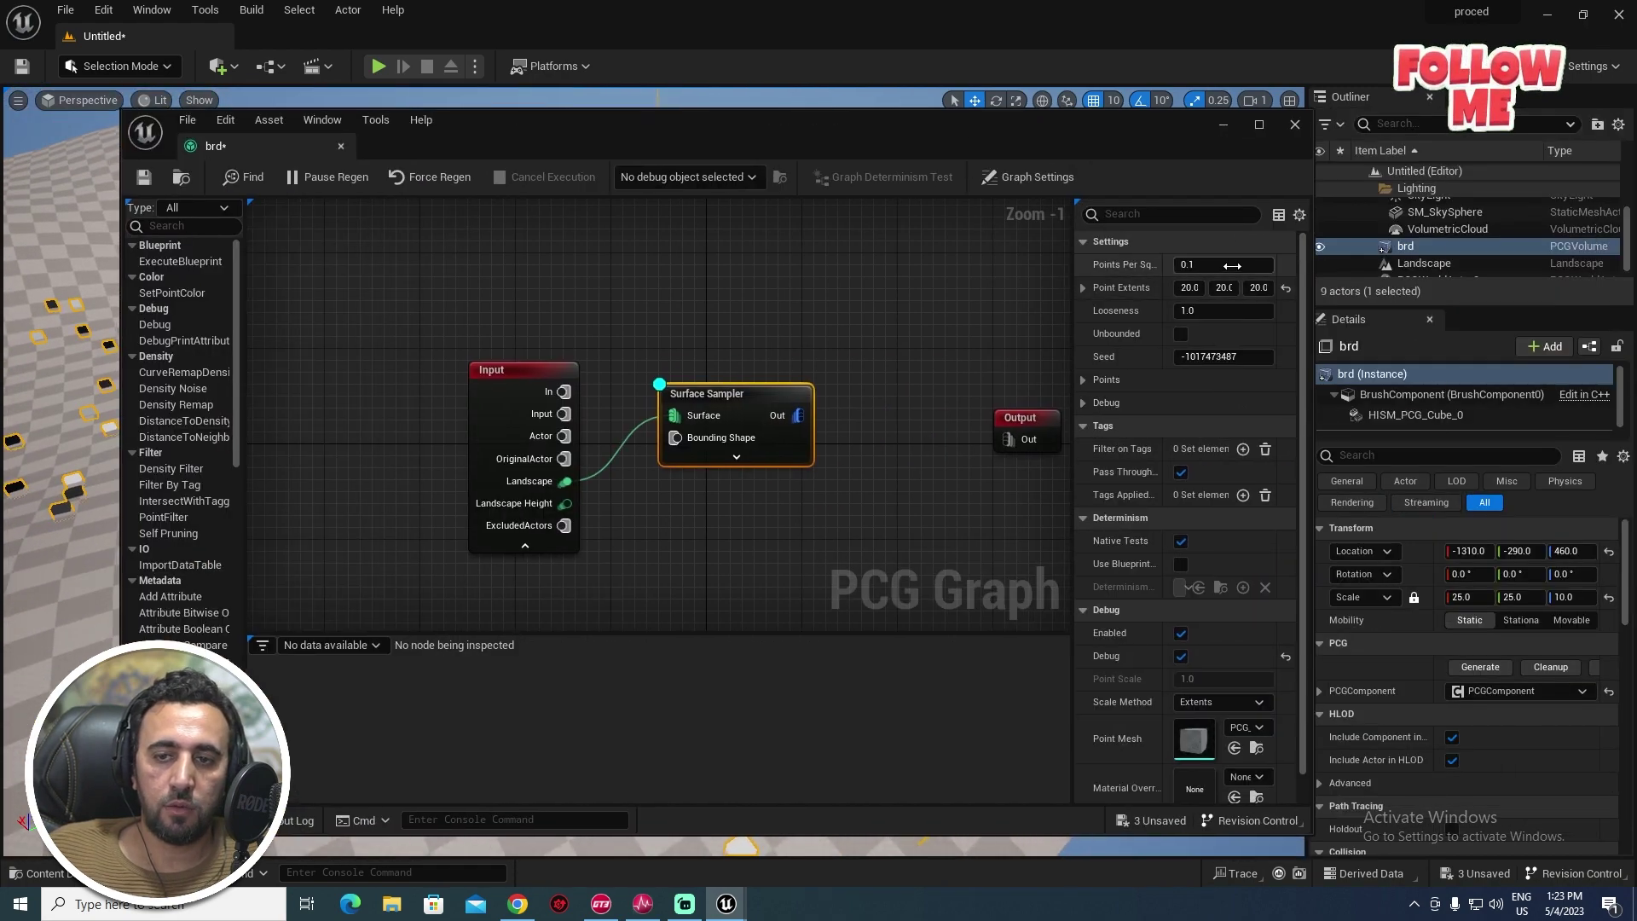
key("Return")
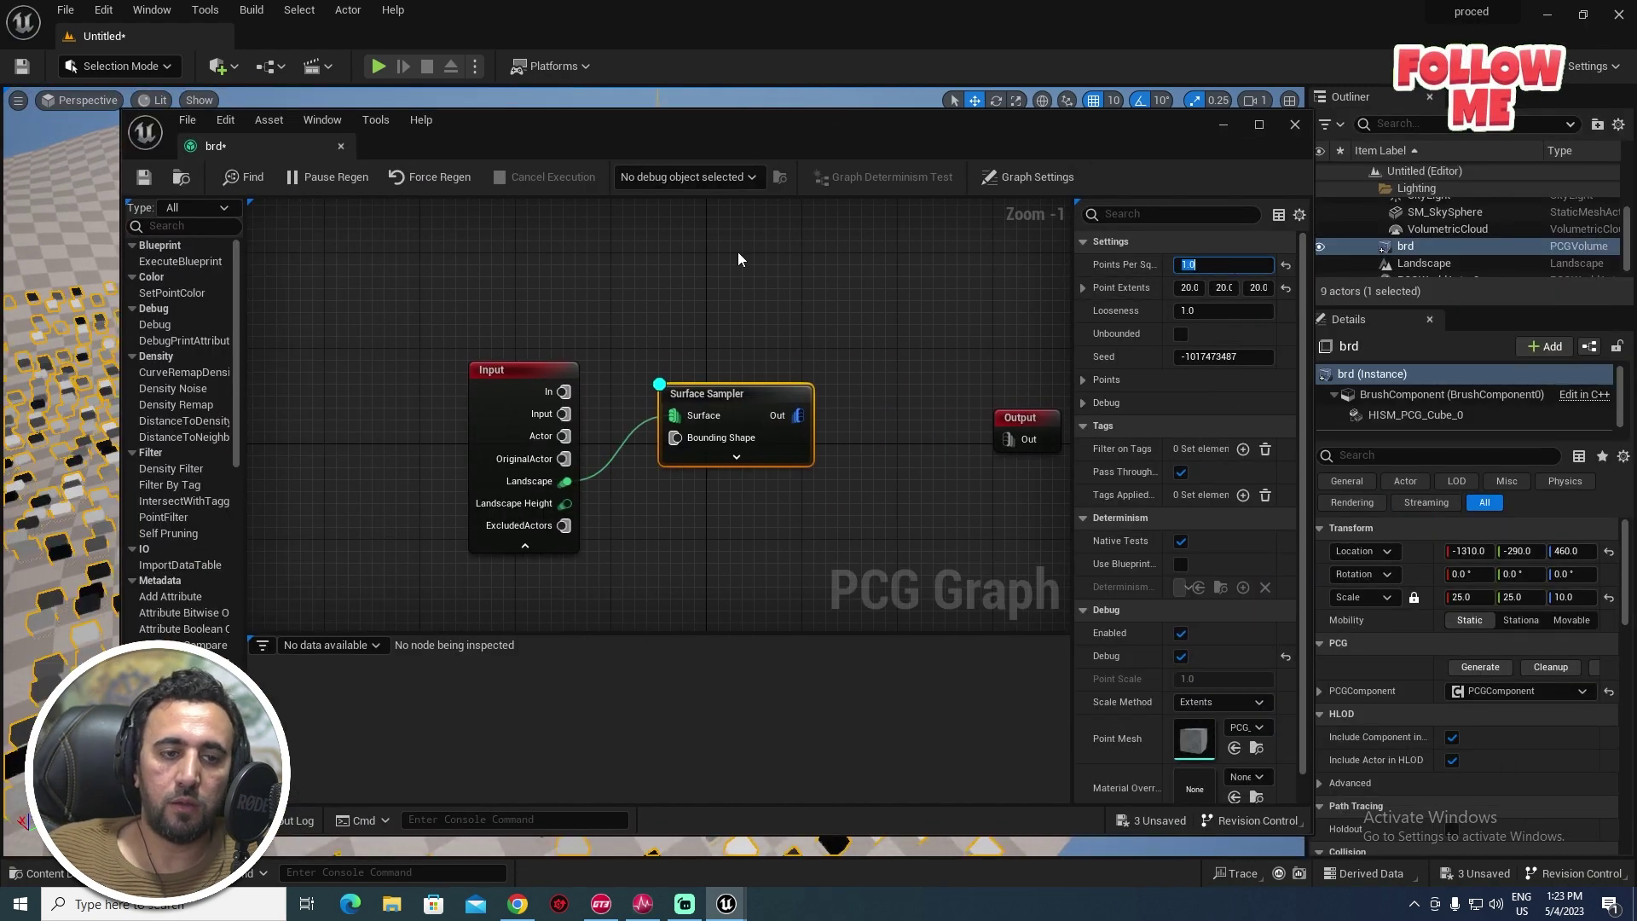
- Move the graph window aside, then reposition and scale up the brd volume to spread the points over more of the landscape
left_click_drag(720, 134, 1382, 218)
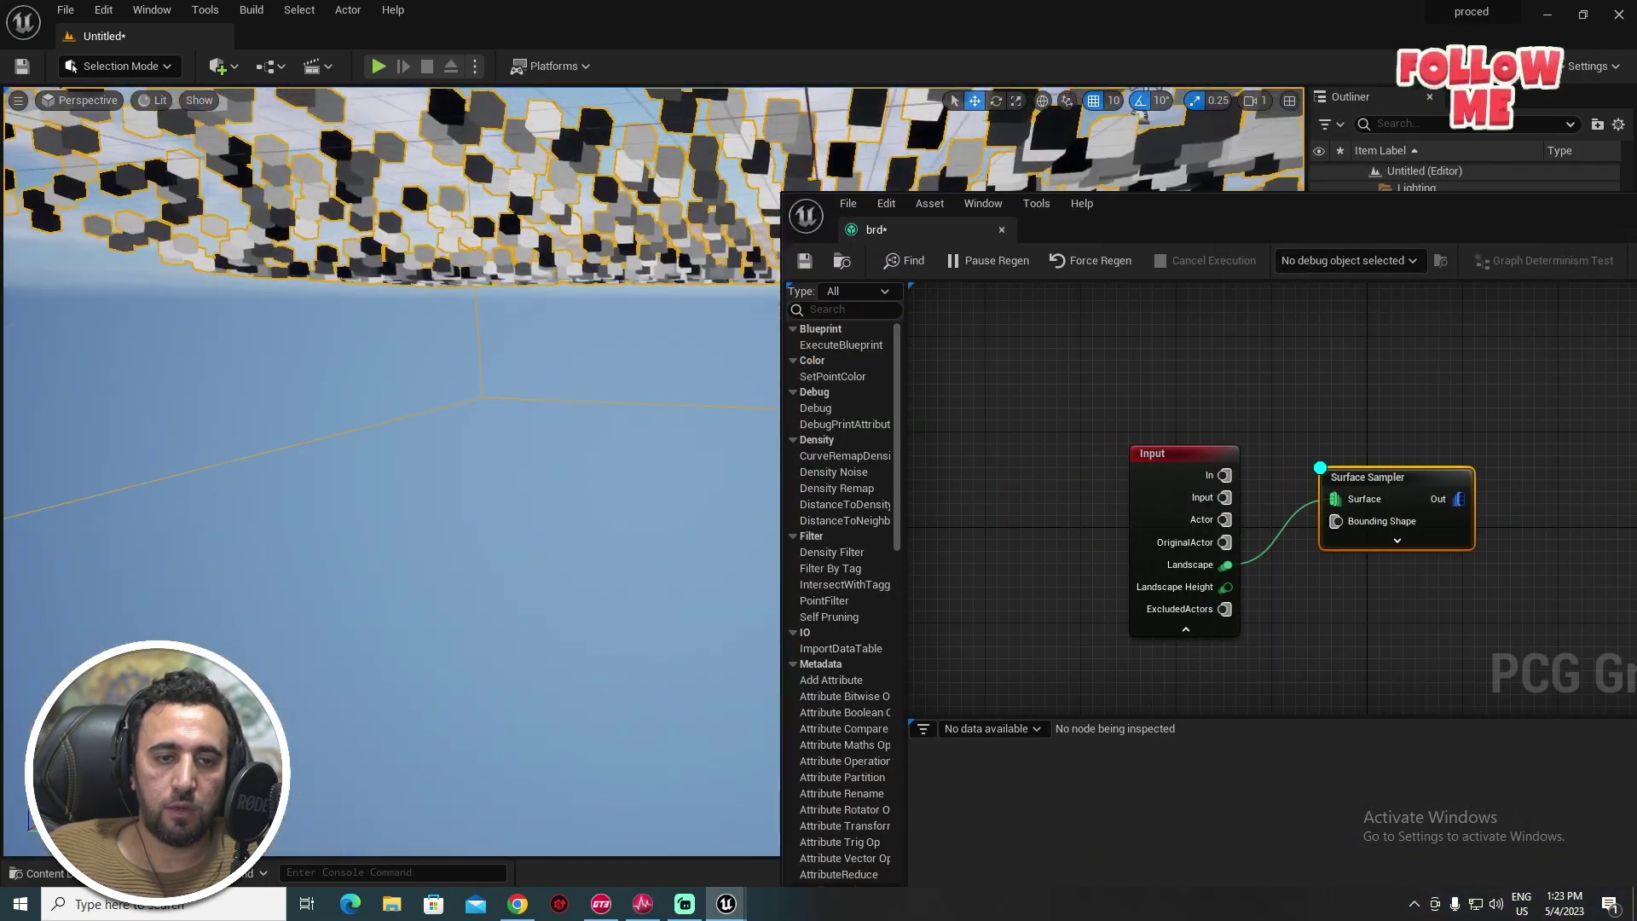
right_click_drag(390, 383, 256, 503)
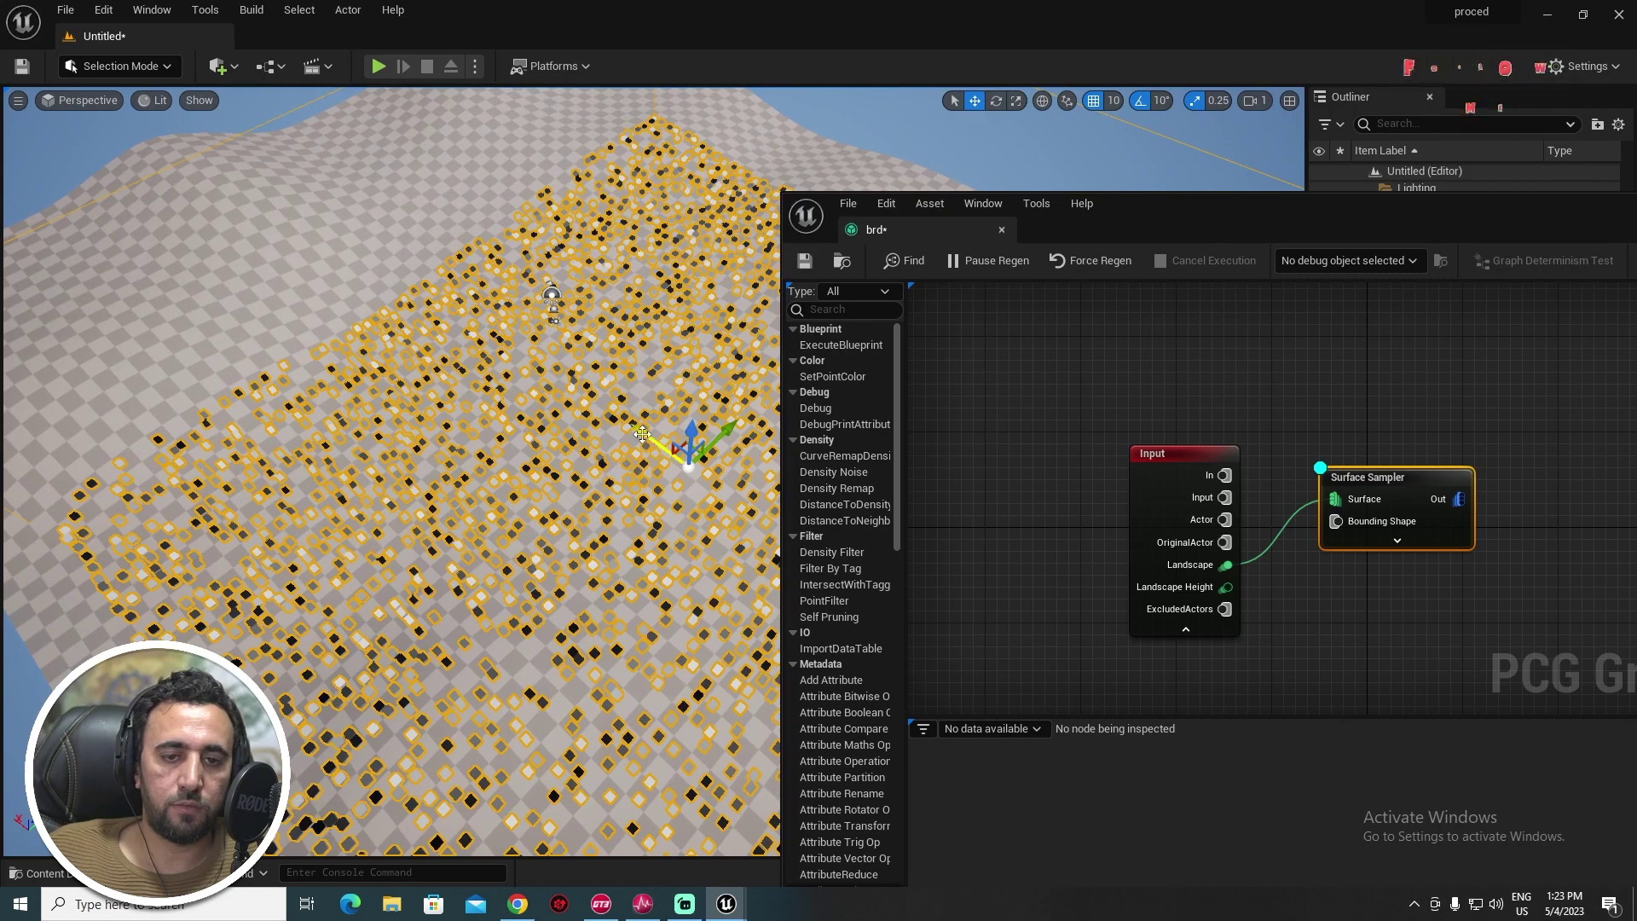
left_click_drag(642, 434, 397, 247)
right_click_drag(397, 248, 477, 205)
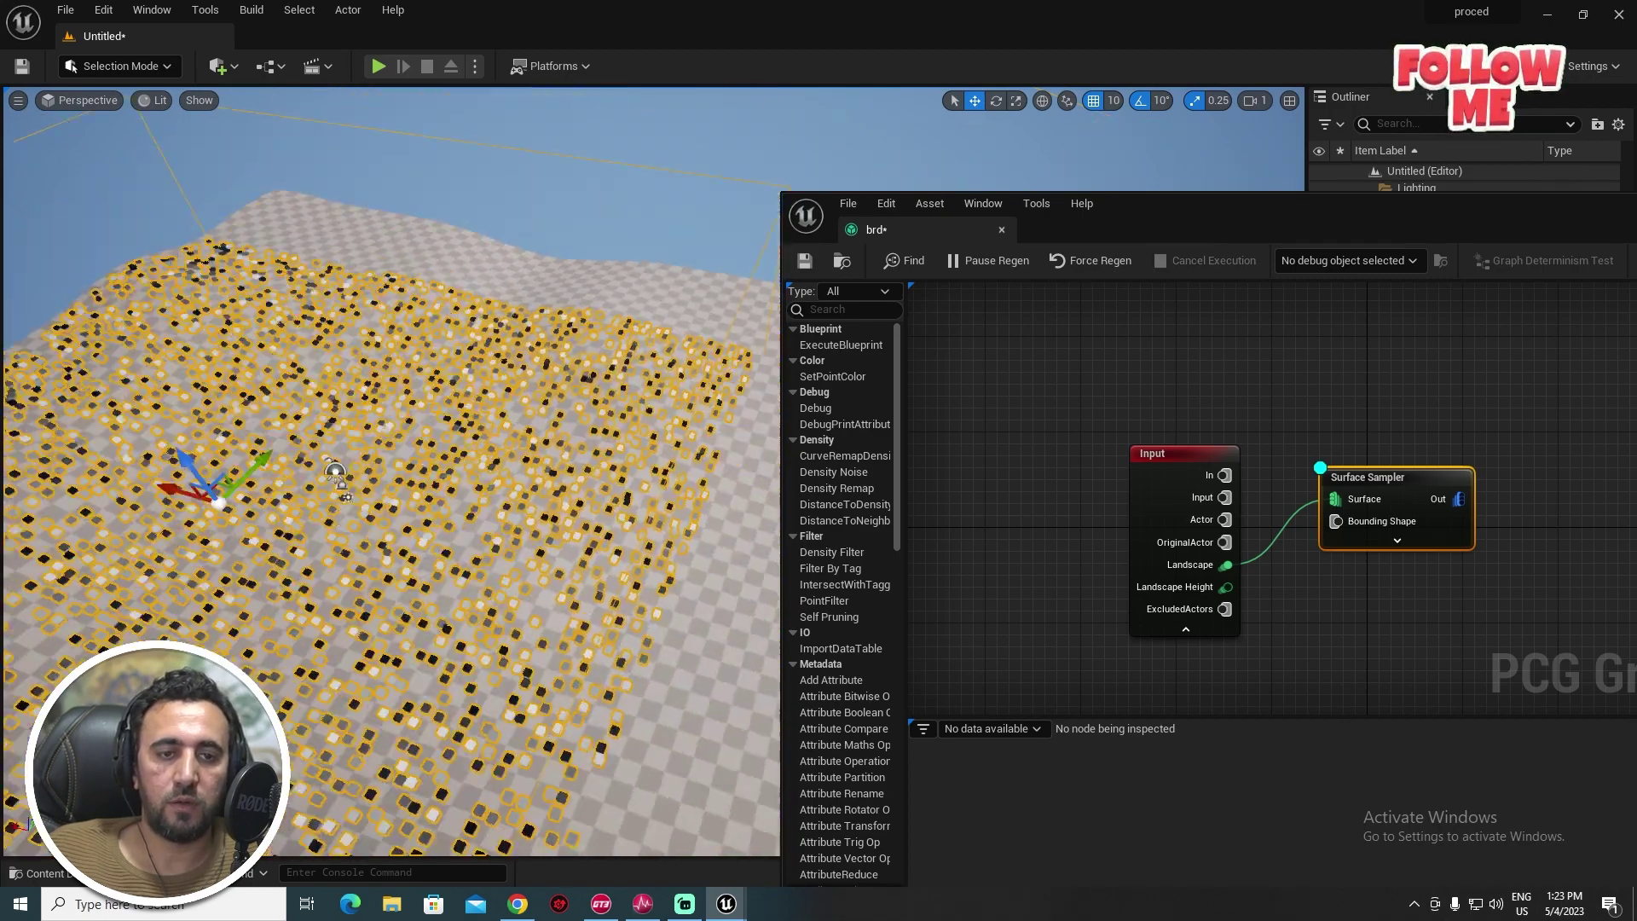
right_click_drag(580, 443, 384, 401)
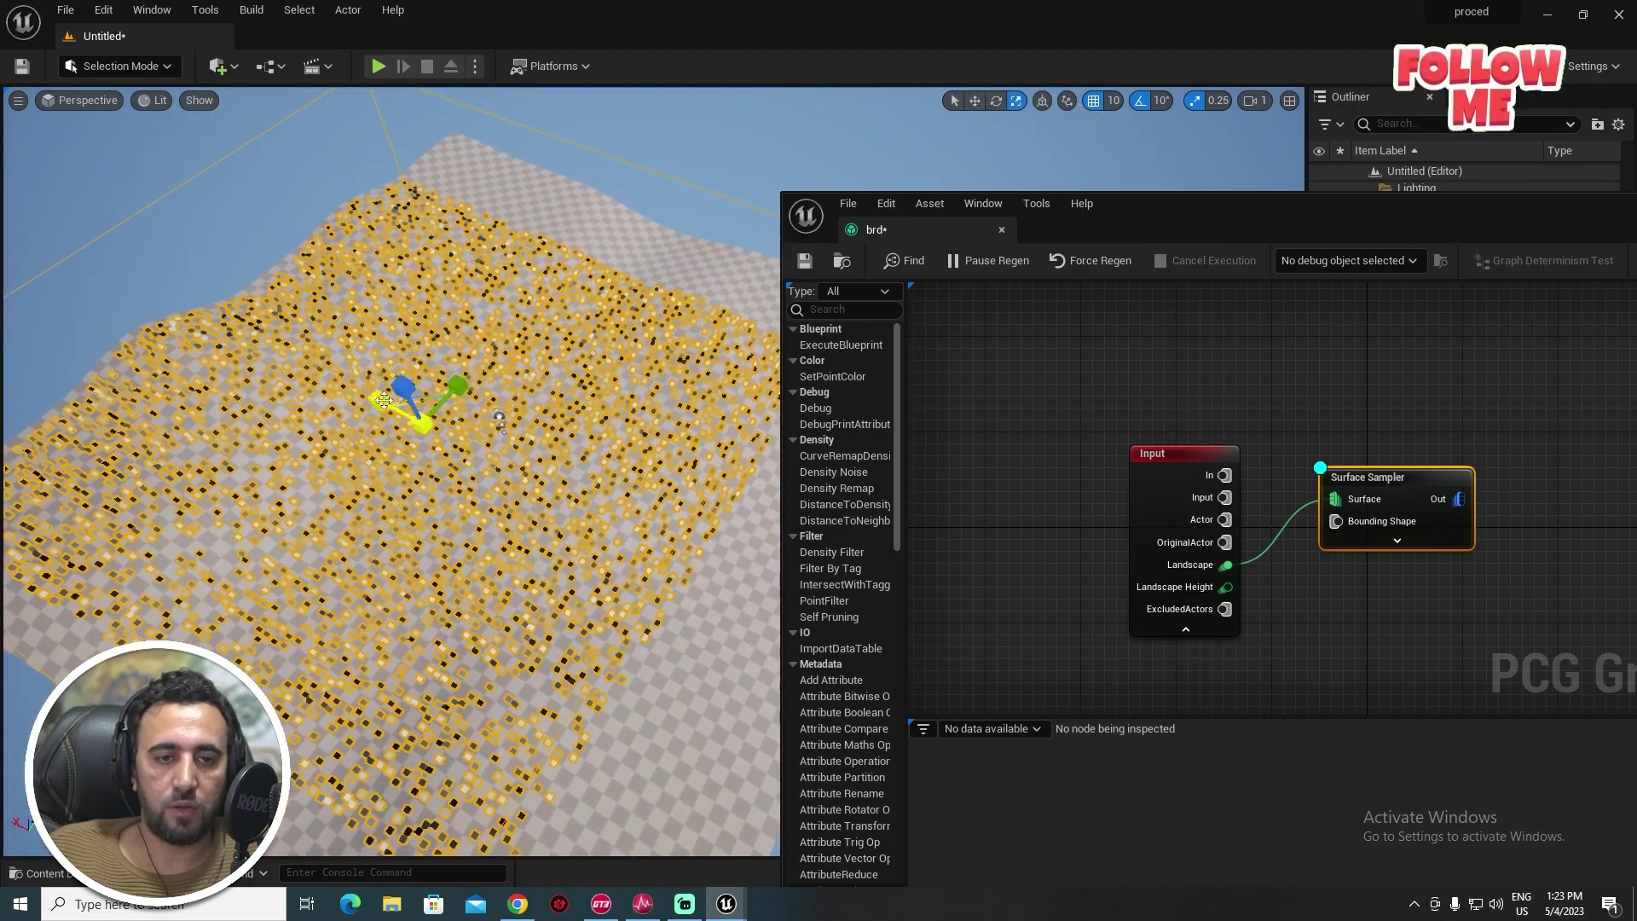
left_click_drag(395, 412, 522, 461)
right_click_drag(504, 427, 588, 418)
key("r")
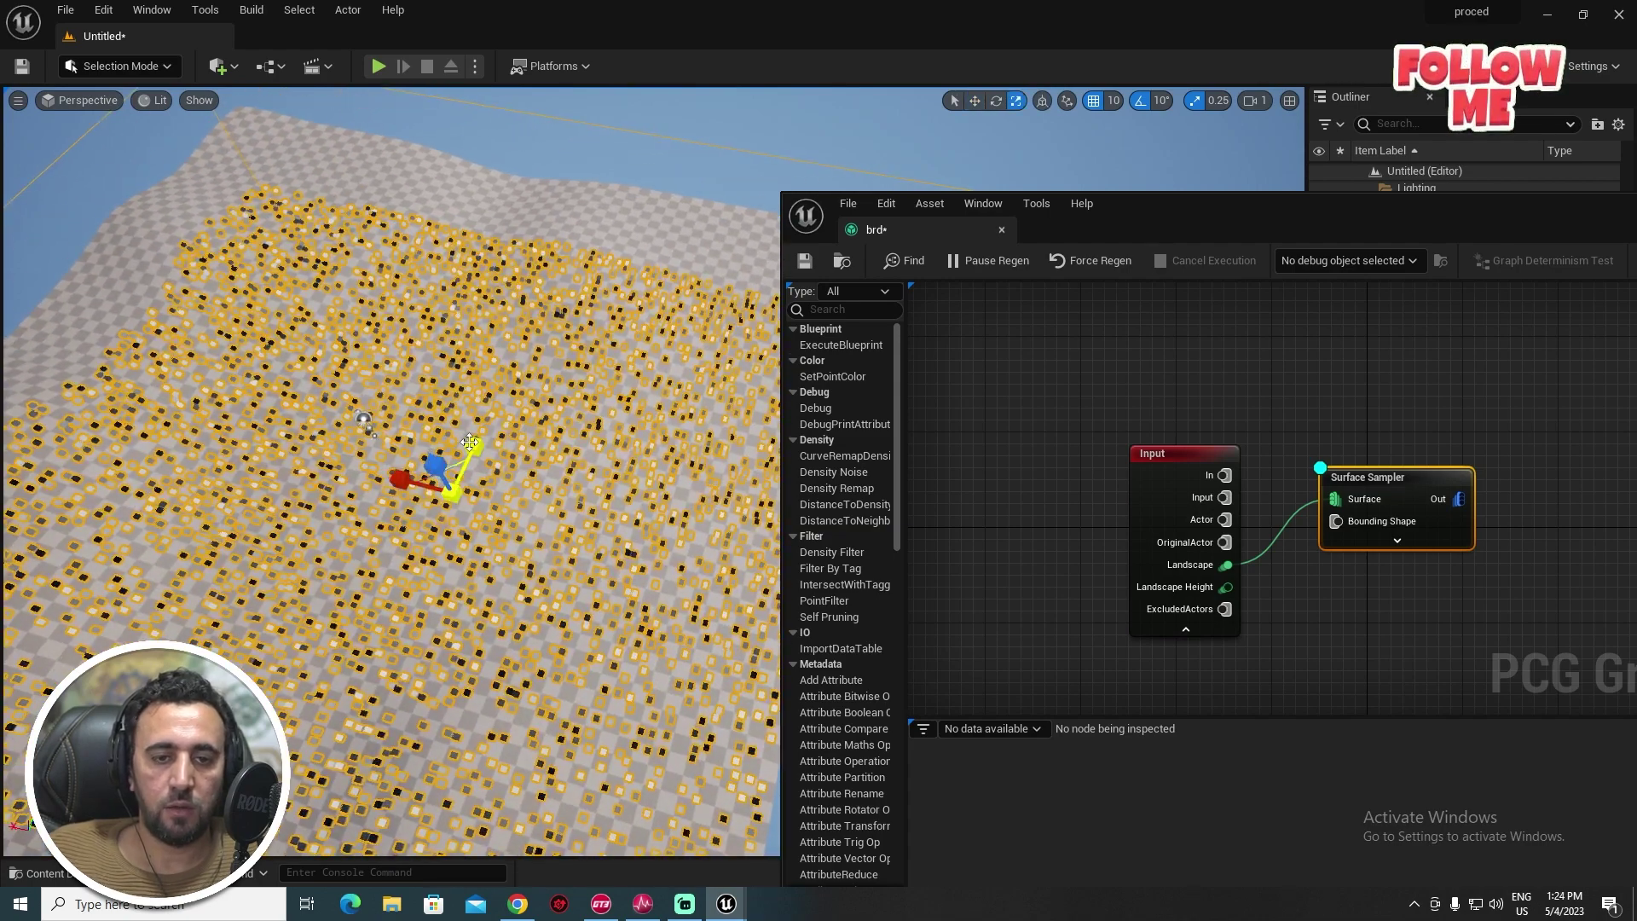
left_click_drag(469, 442, 491, 418)
right_click_drag(491, 418, 268, 321)
left_click_drag(338, 410, 277, 407)
right_click_drag(532, 568, 452, 460)
- Add a Transform Points node connected to the Surface Sampler's Out pin
left_click_drag(1304, 206, 823, 165)
left_click_drag(978, 459, 1031, 377)
type("tr")
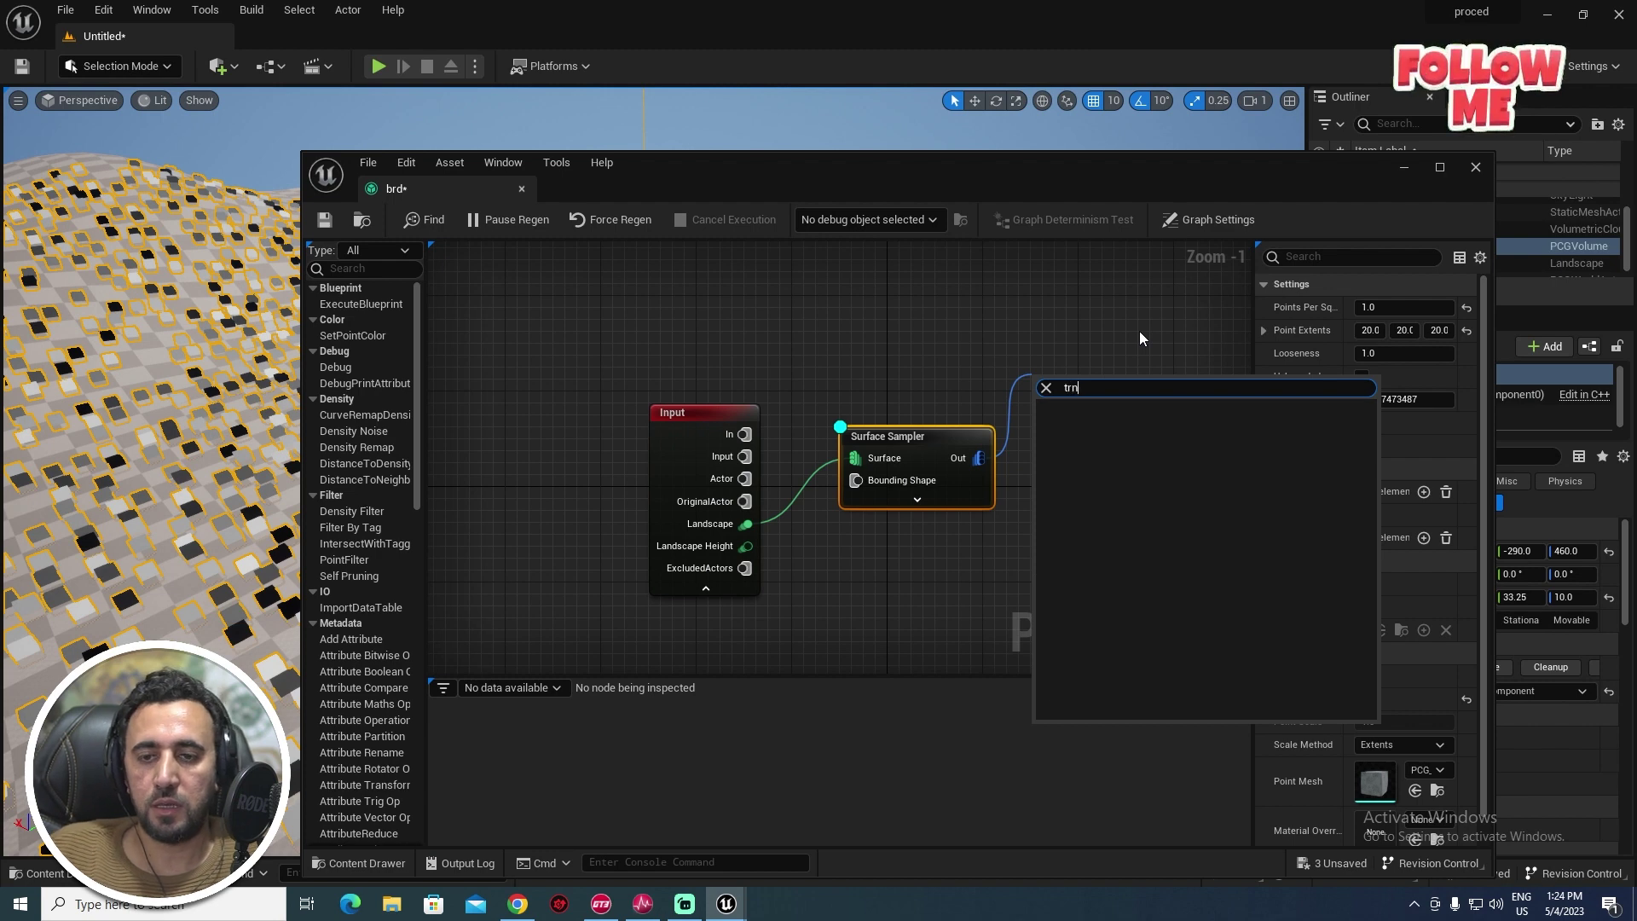
type("ans")
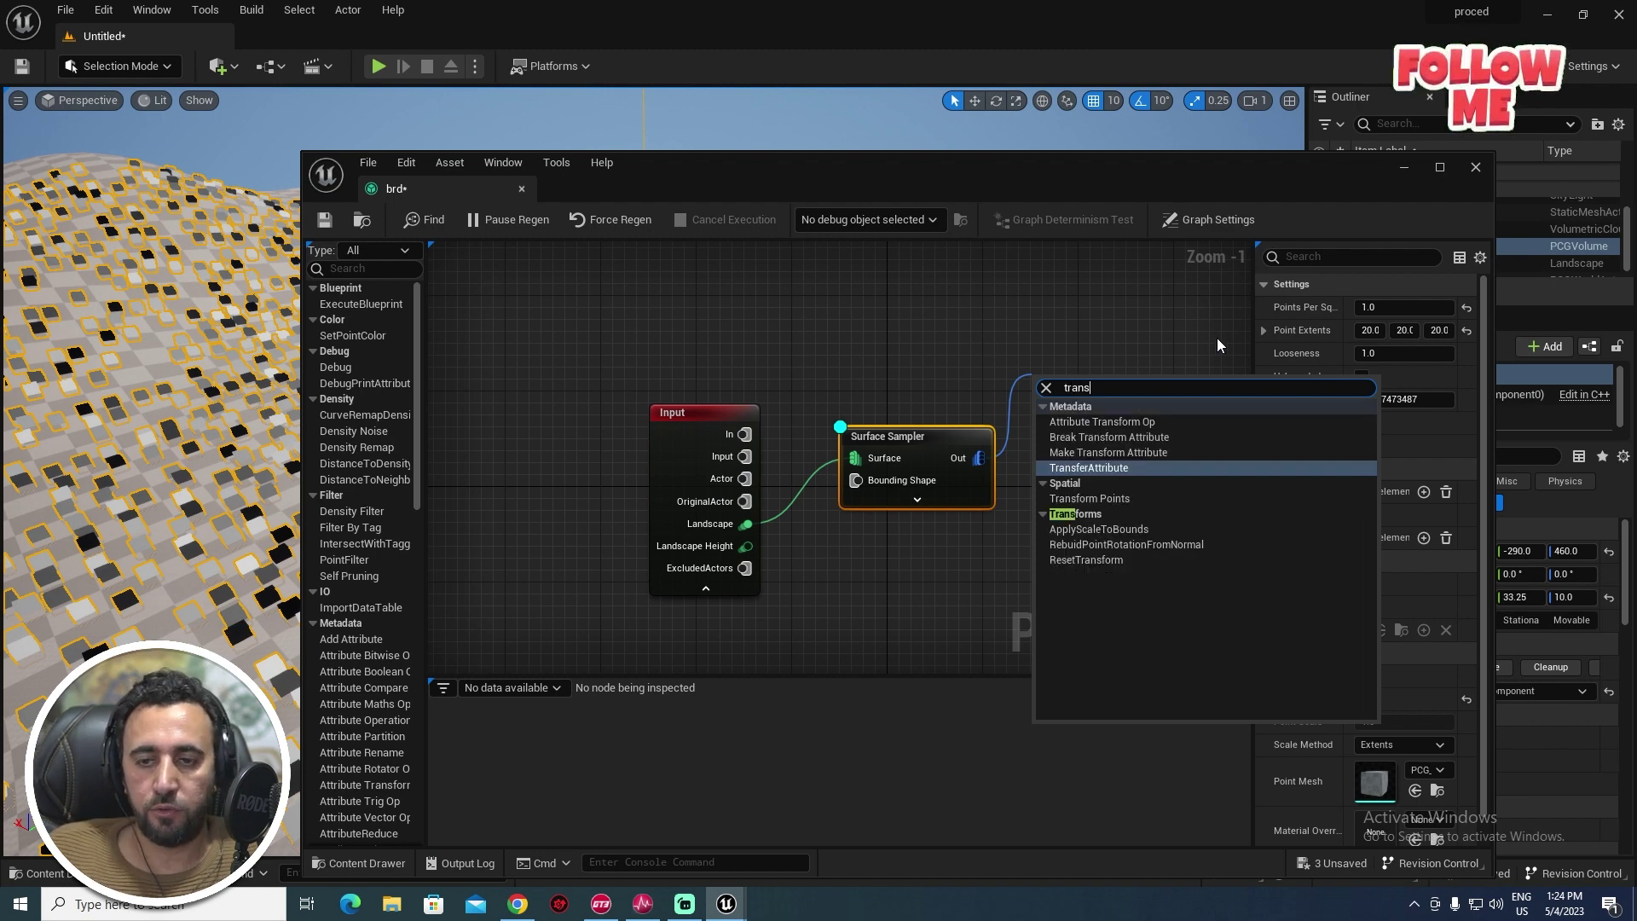
left_click(1108, 499)
- Select the Landscape actor in the level and widen the graph editor window to show the node settings in full
left_click_drag(1195, 177, 663, 131)
left_click(1416, 263)
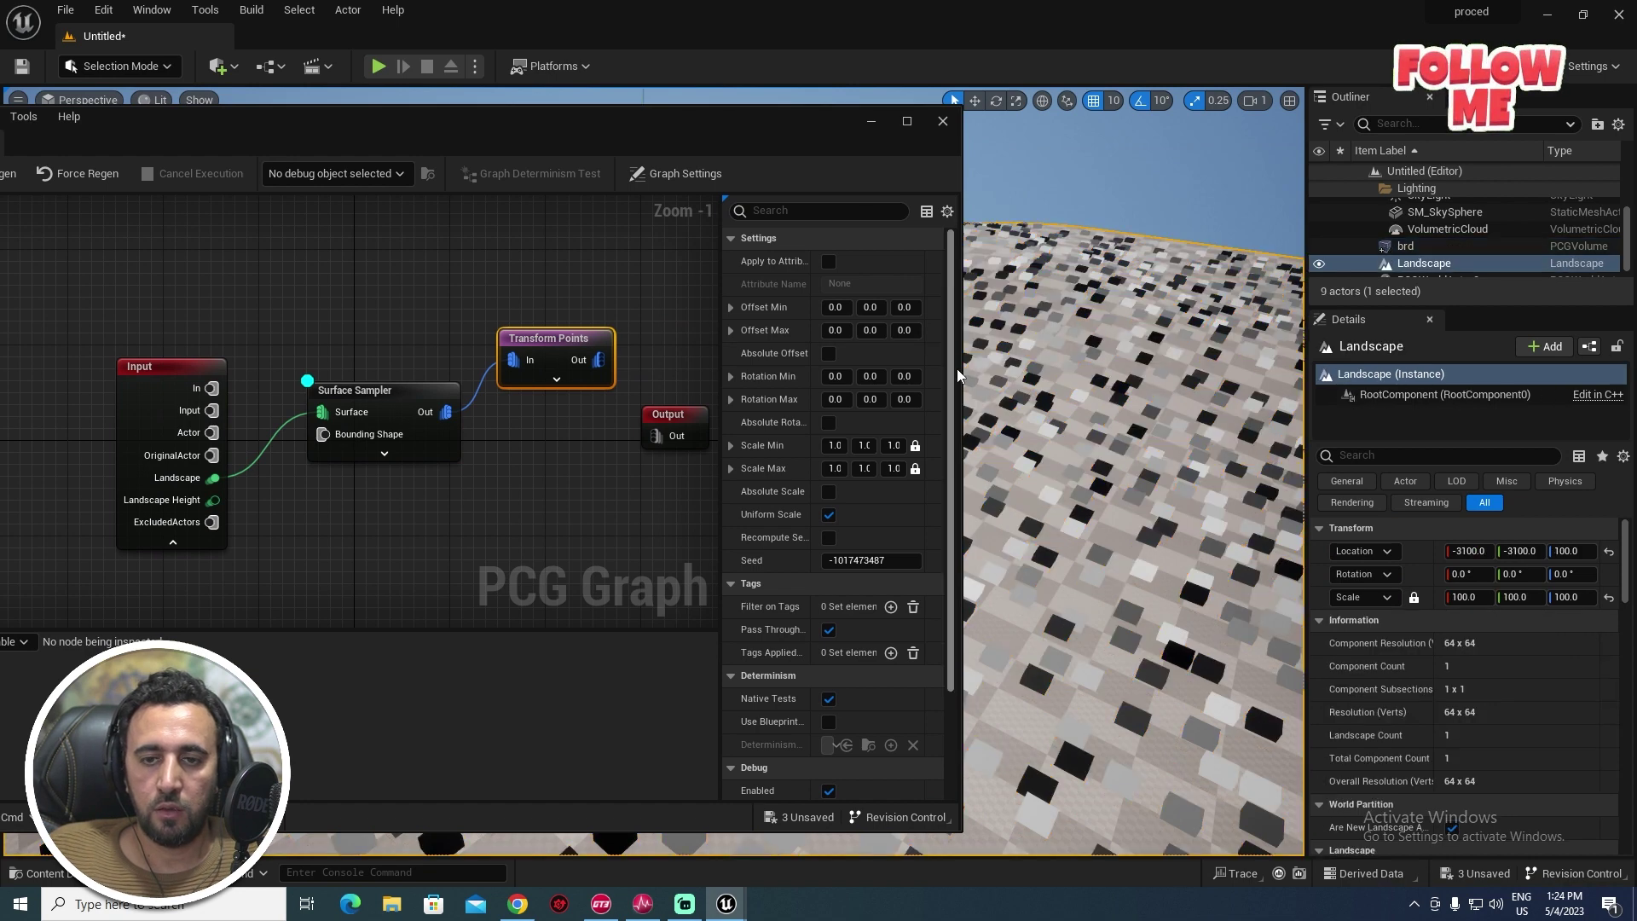
left_click_drag(962, 369, 1285, 389)
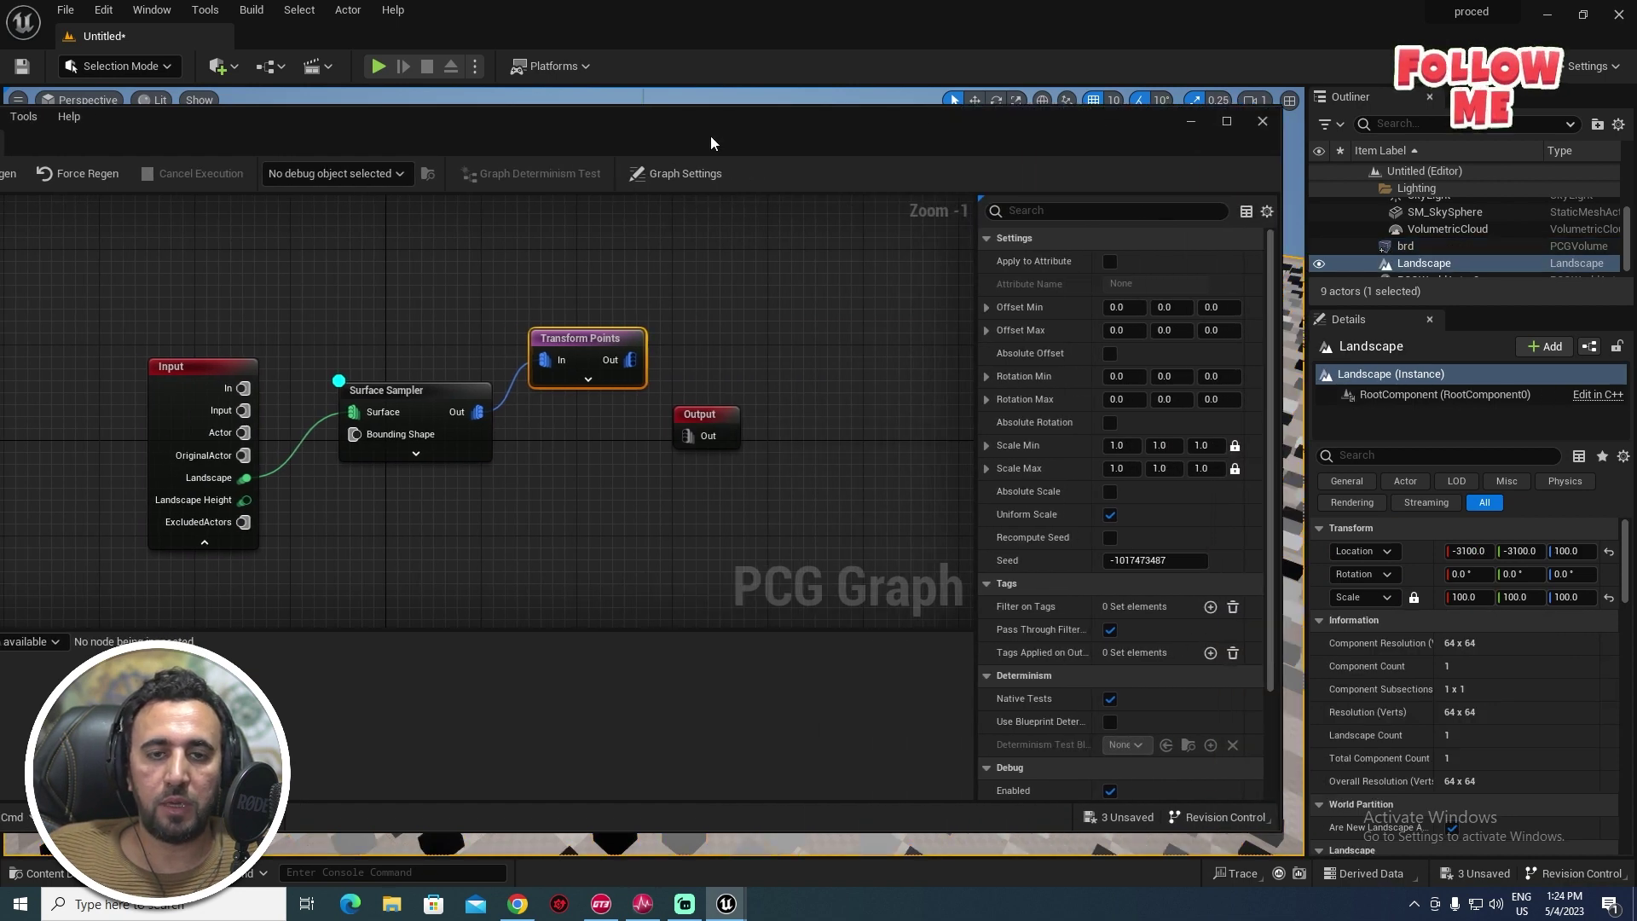
left_click_drag(709, 136, 714, 217)
- Add a StaticMeshSpawner node connected to the Transform Points node's Out pin
left_click(747, 387)
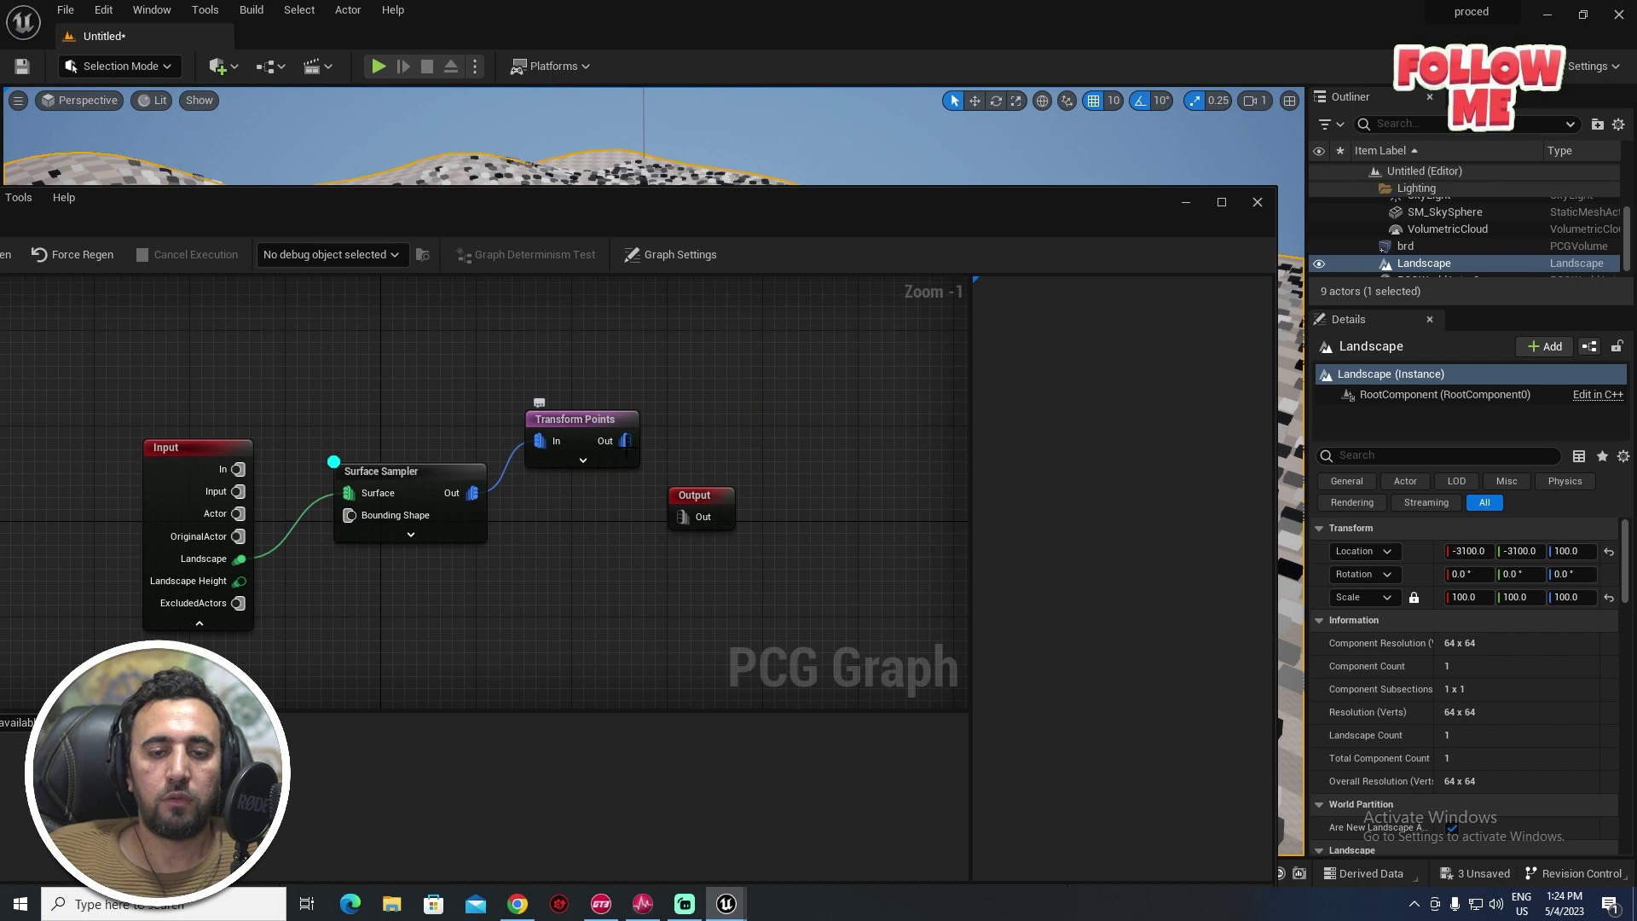
left_click_drag(625, 441, 716, 357)
type("stt")
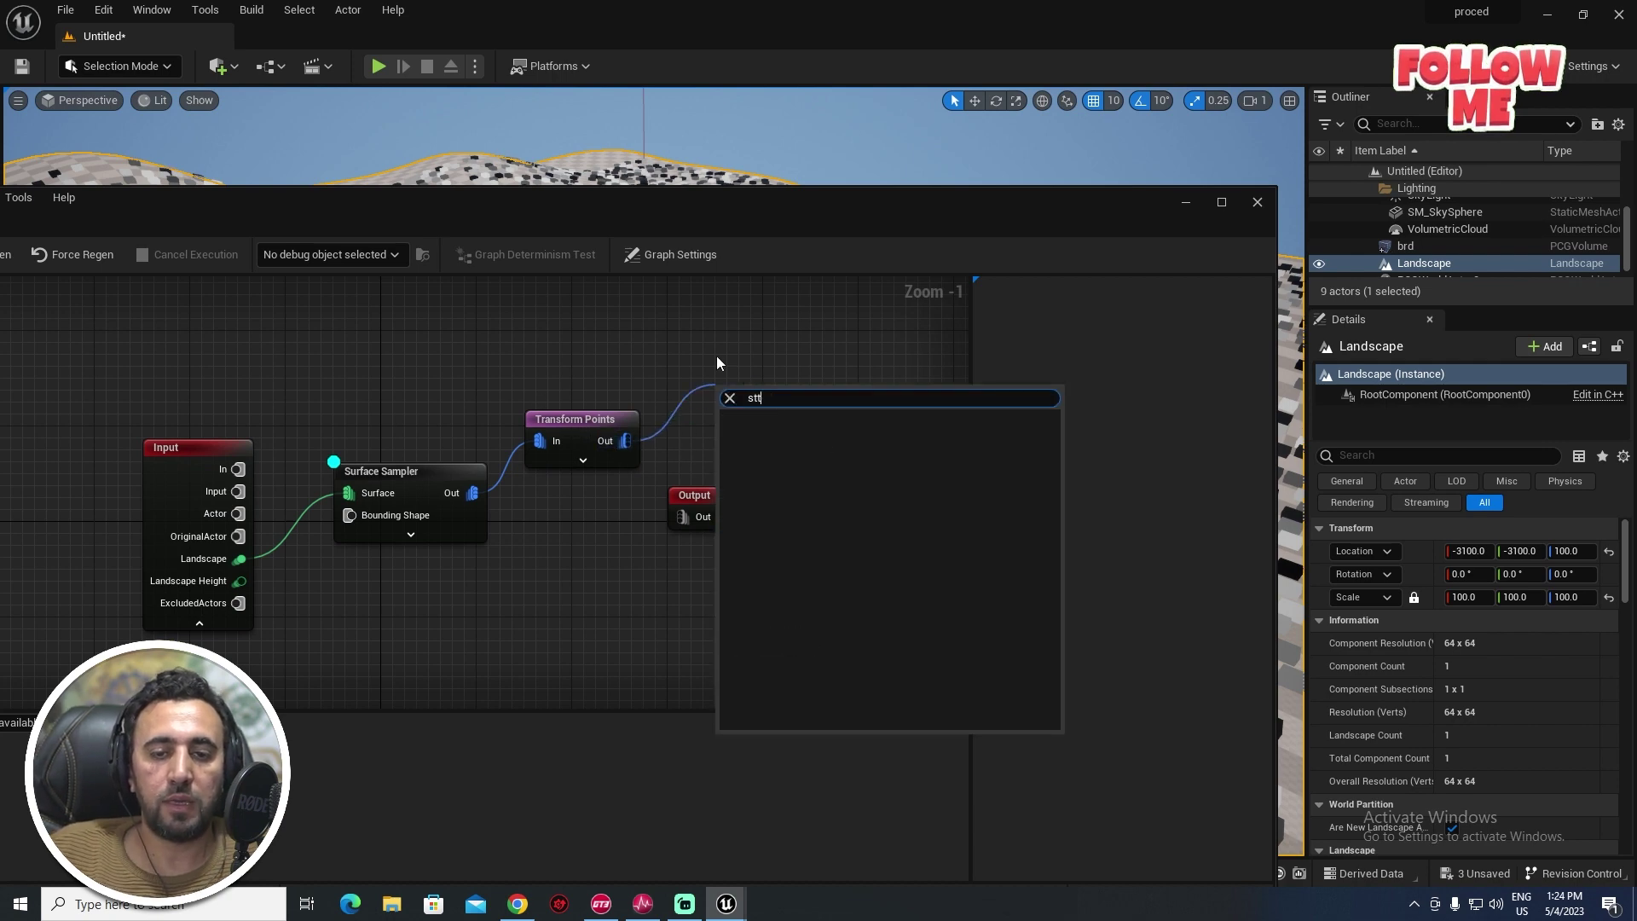
key("BackSpace")
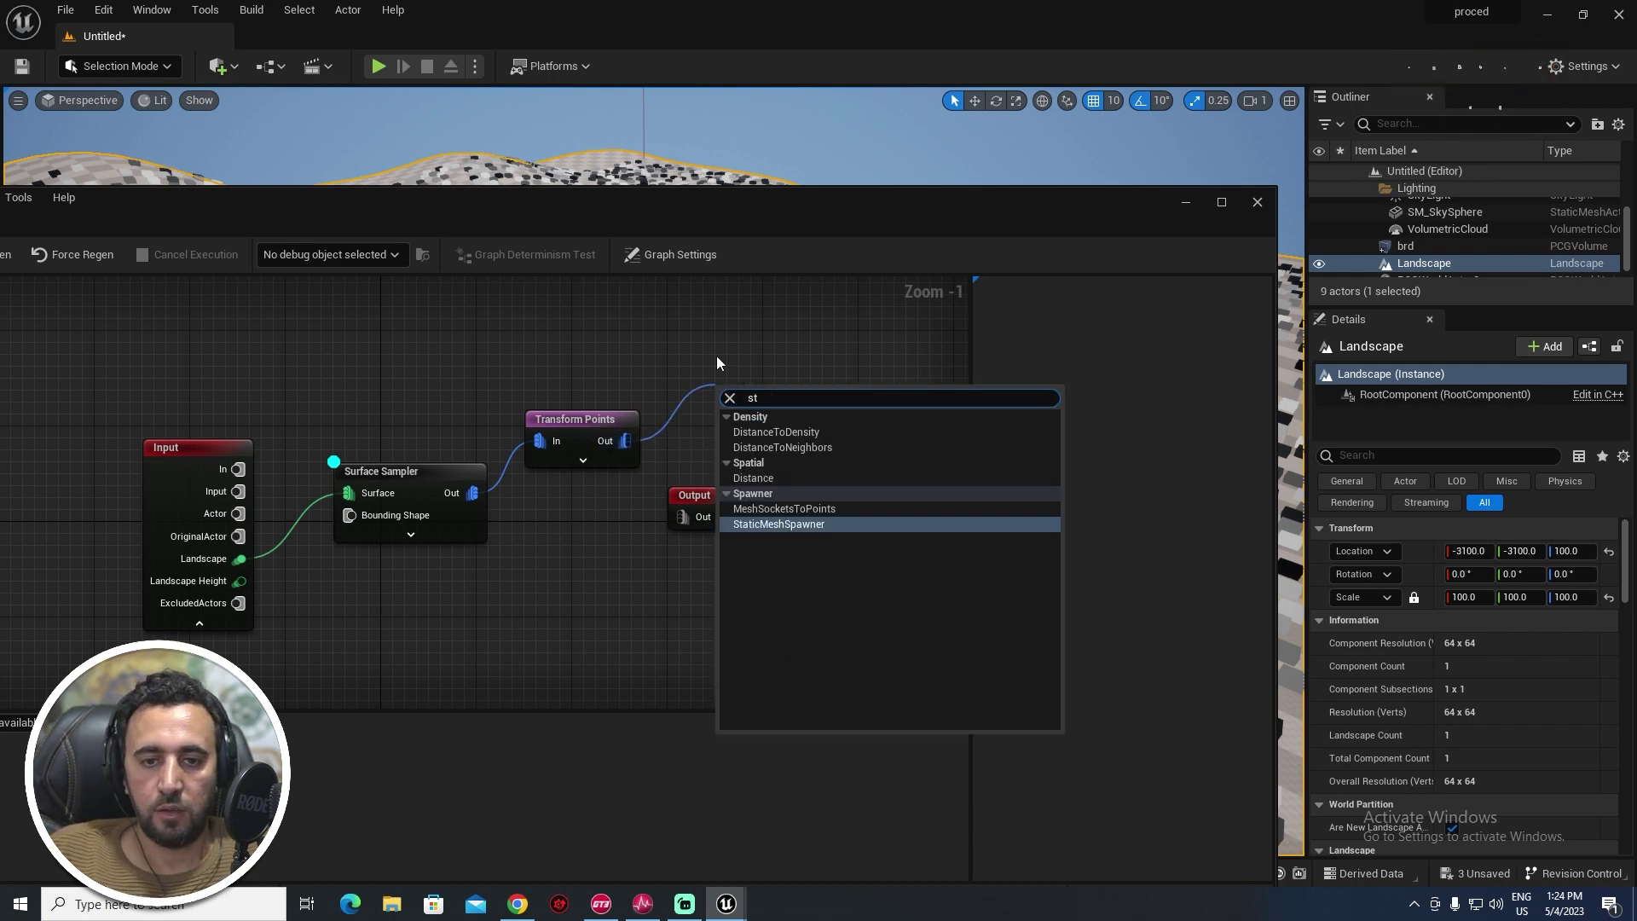
type("at")
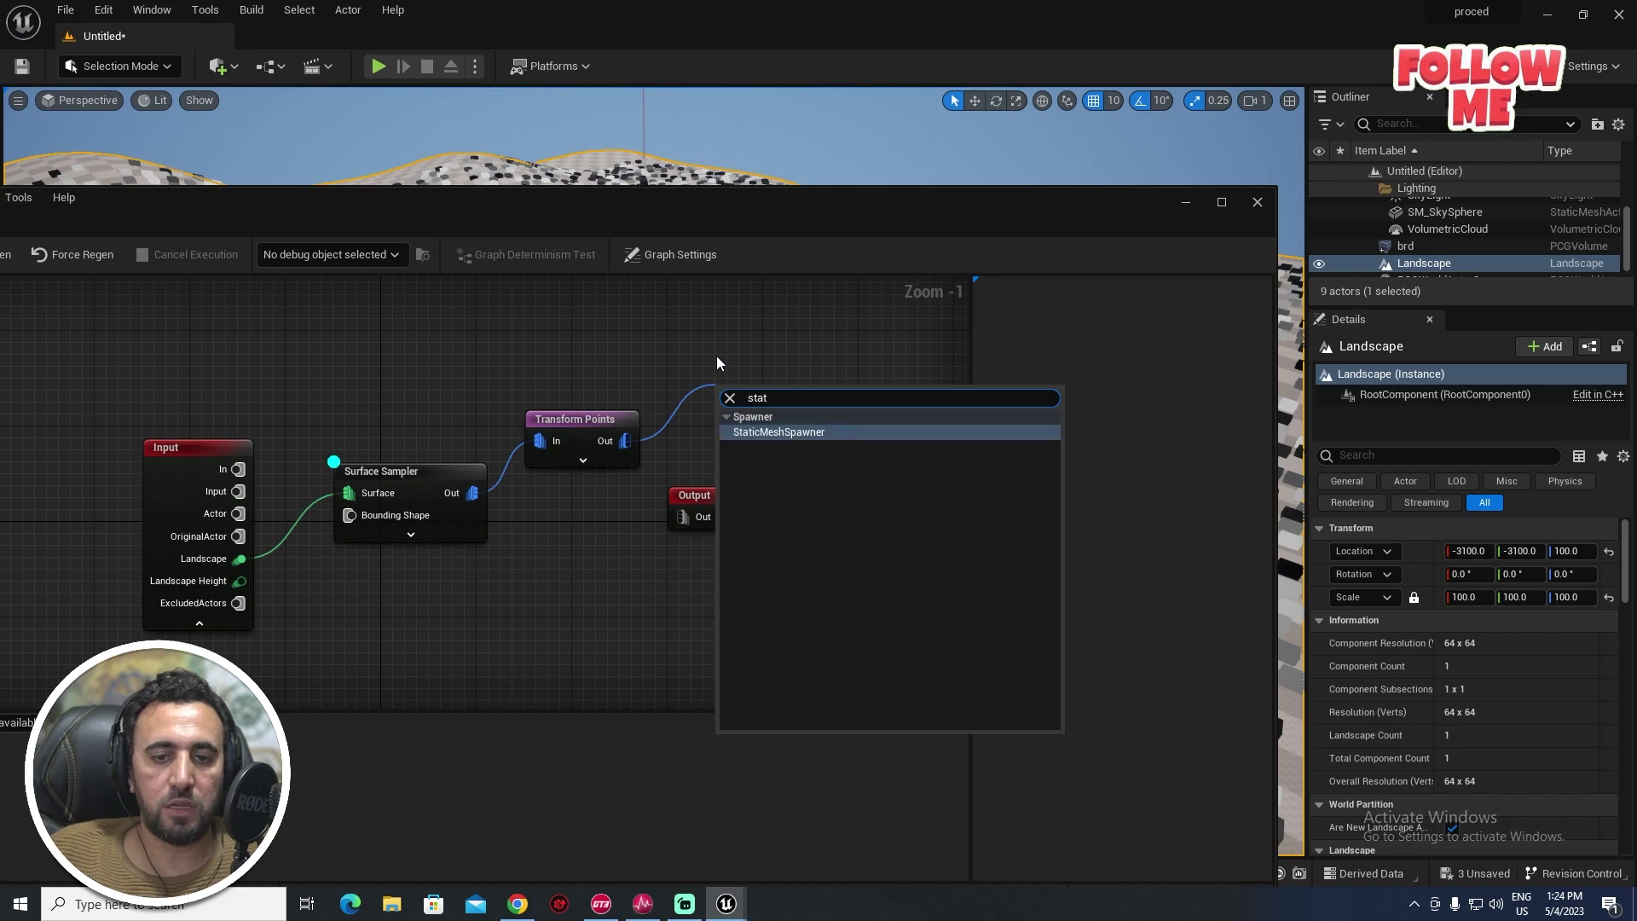
left_click(760, 433)
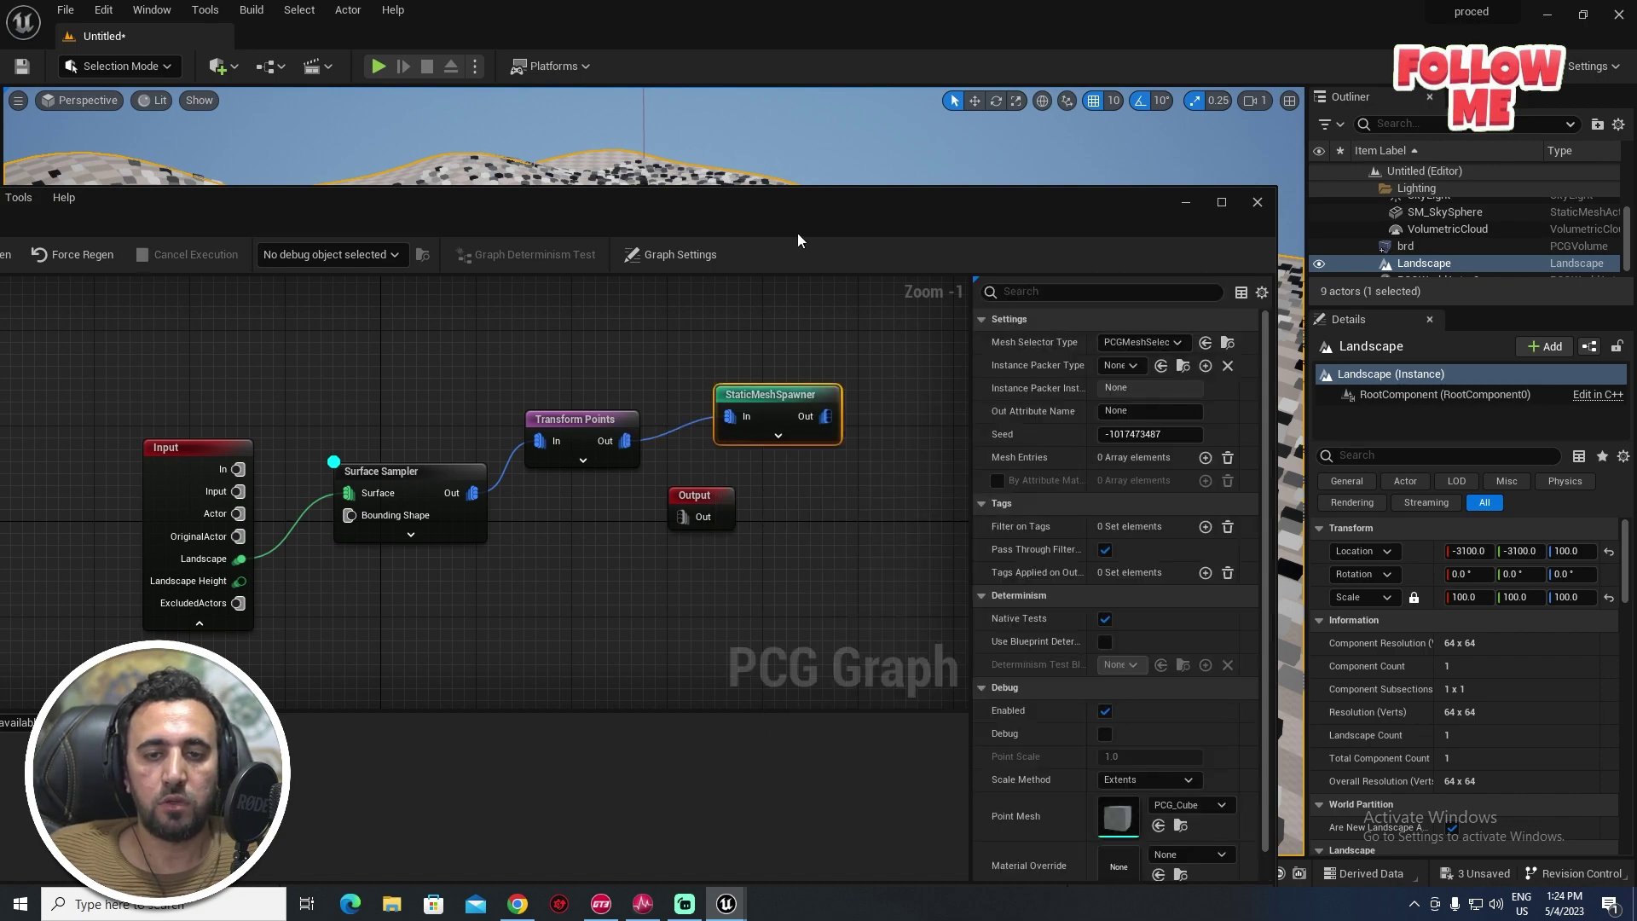
- Move the graph editor window clear of the viewport and save the level as level1 in the Content folder
left_click_drag(798, 239, 759, 615)
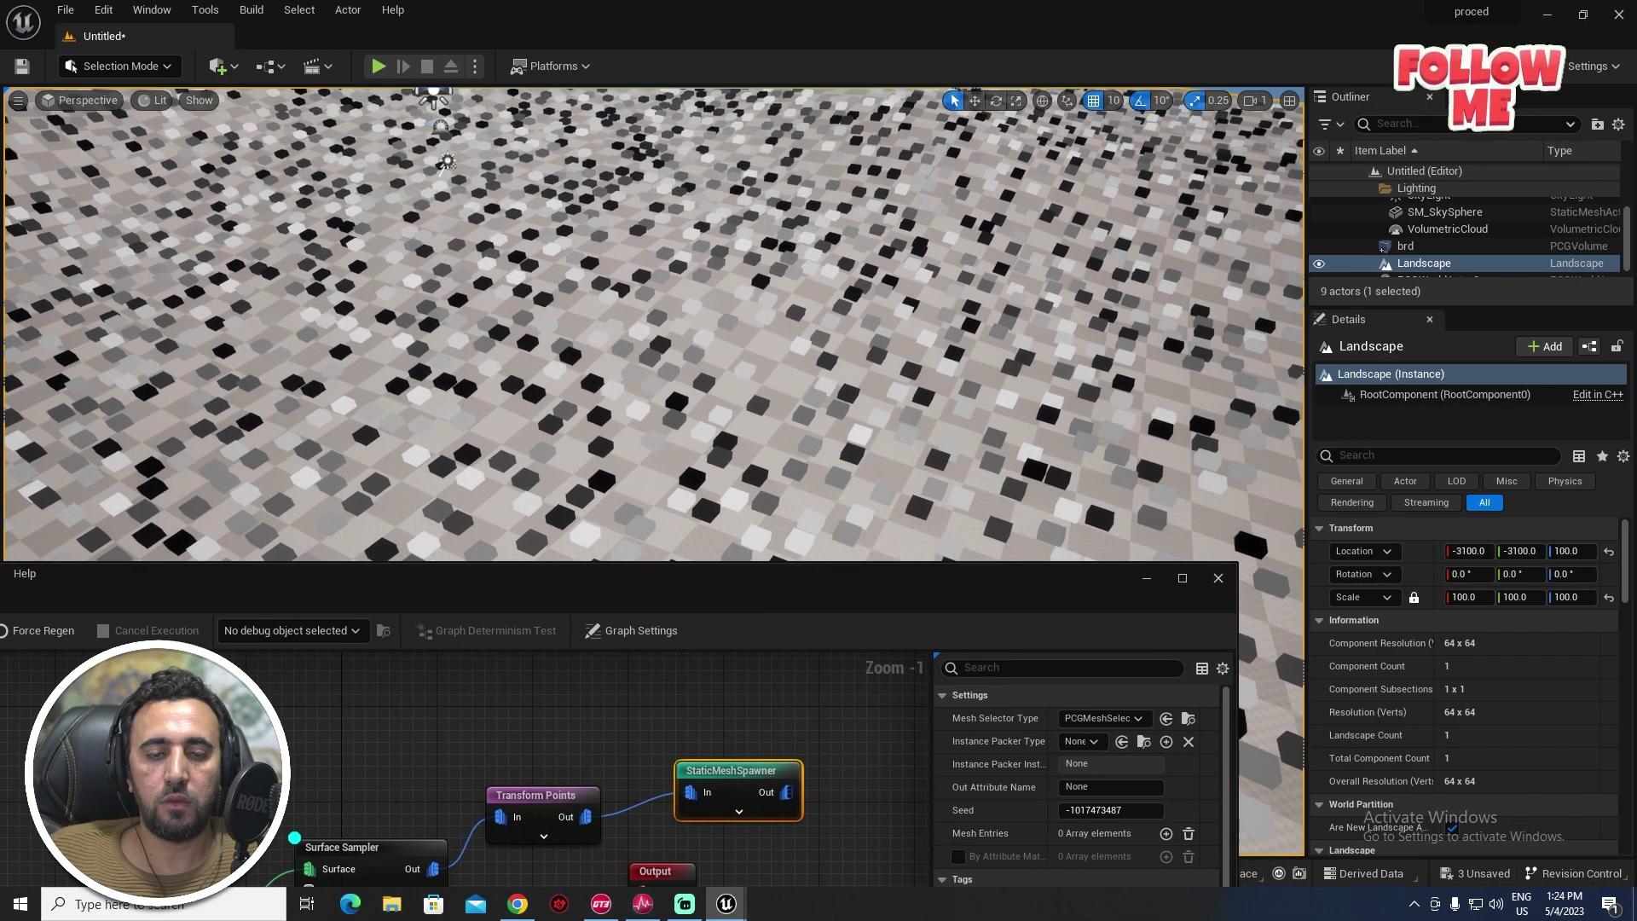
key("ctrl+s")
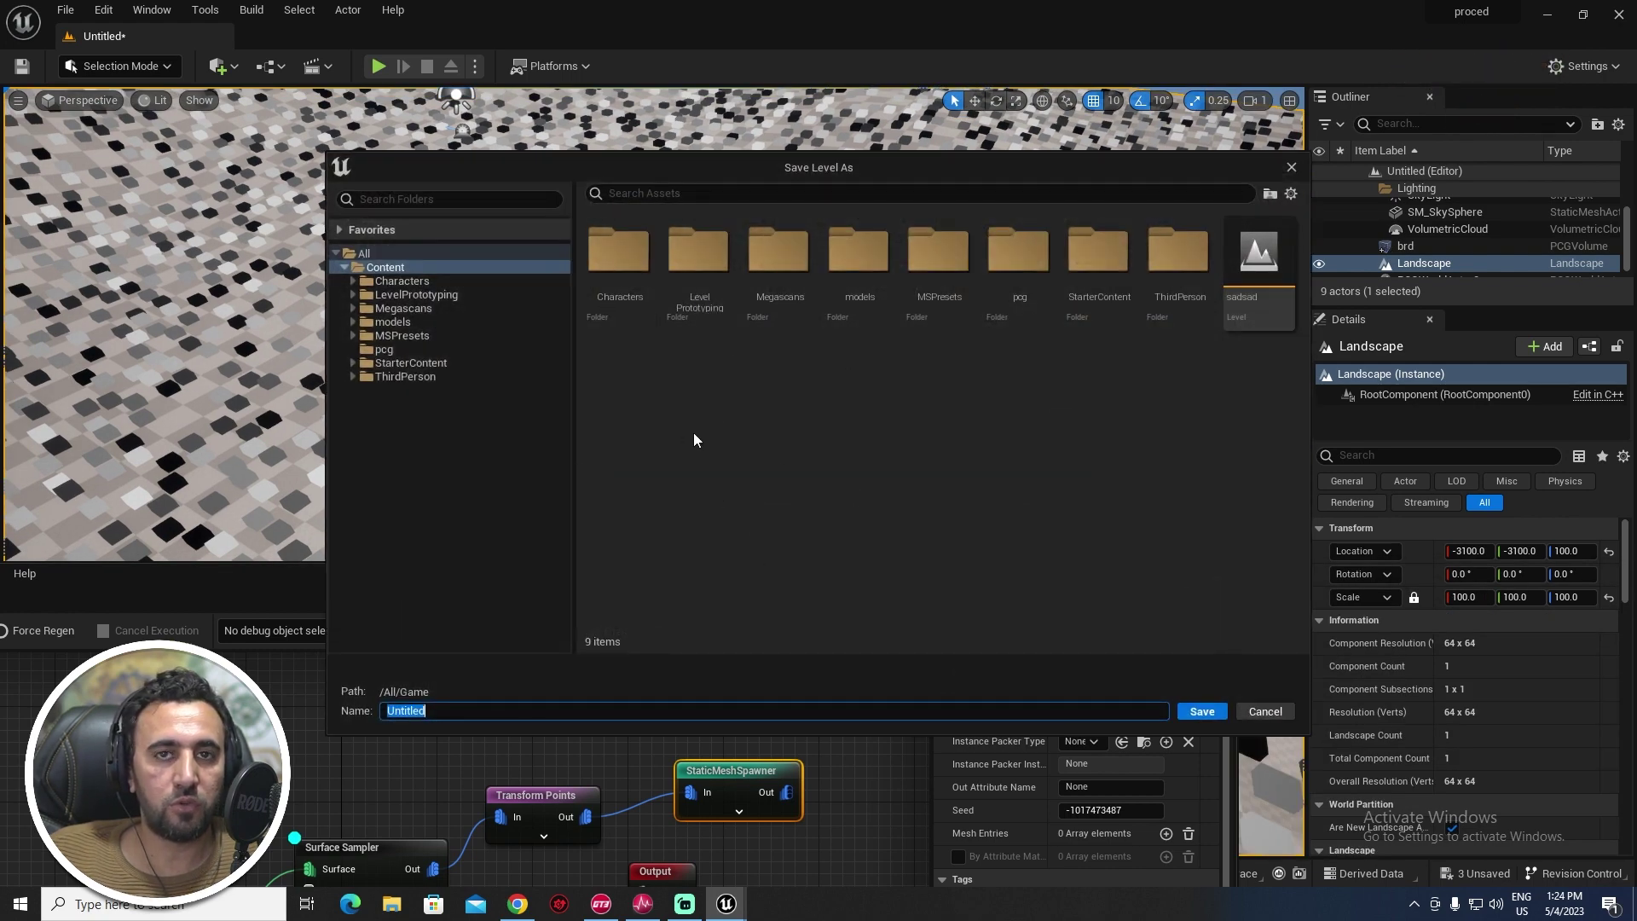
type("level")
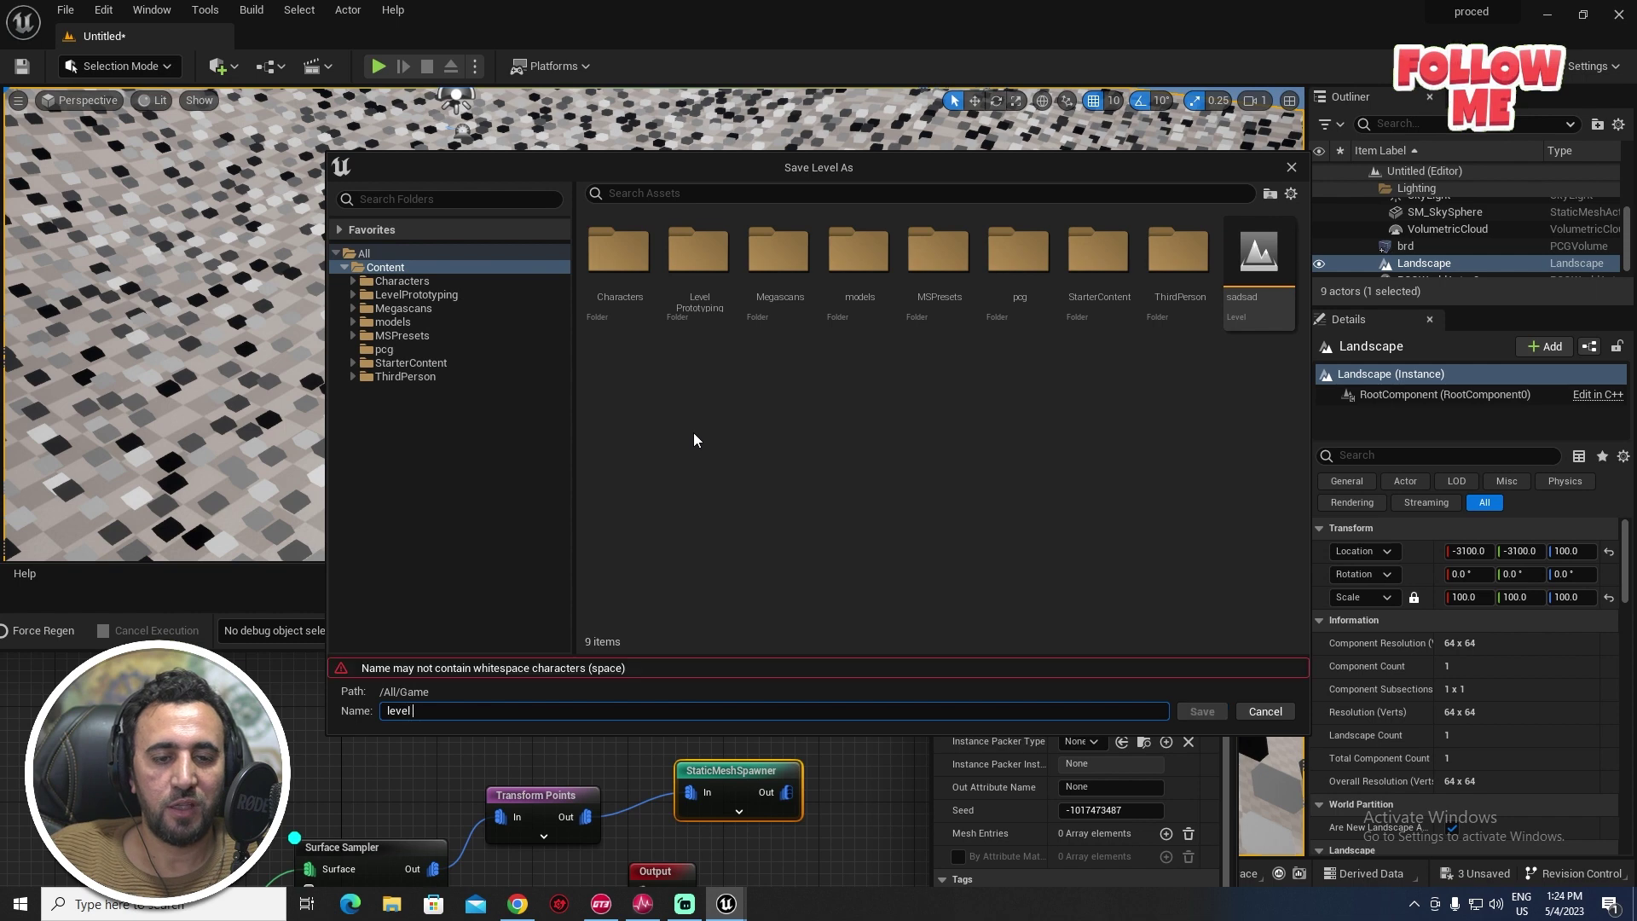
key("BackSpace")
type("1")
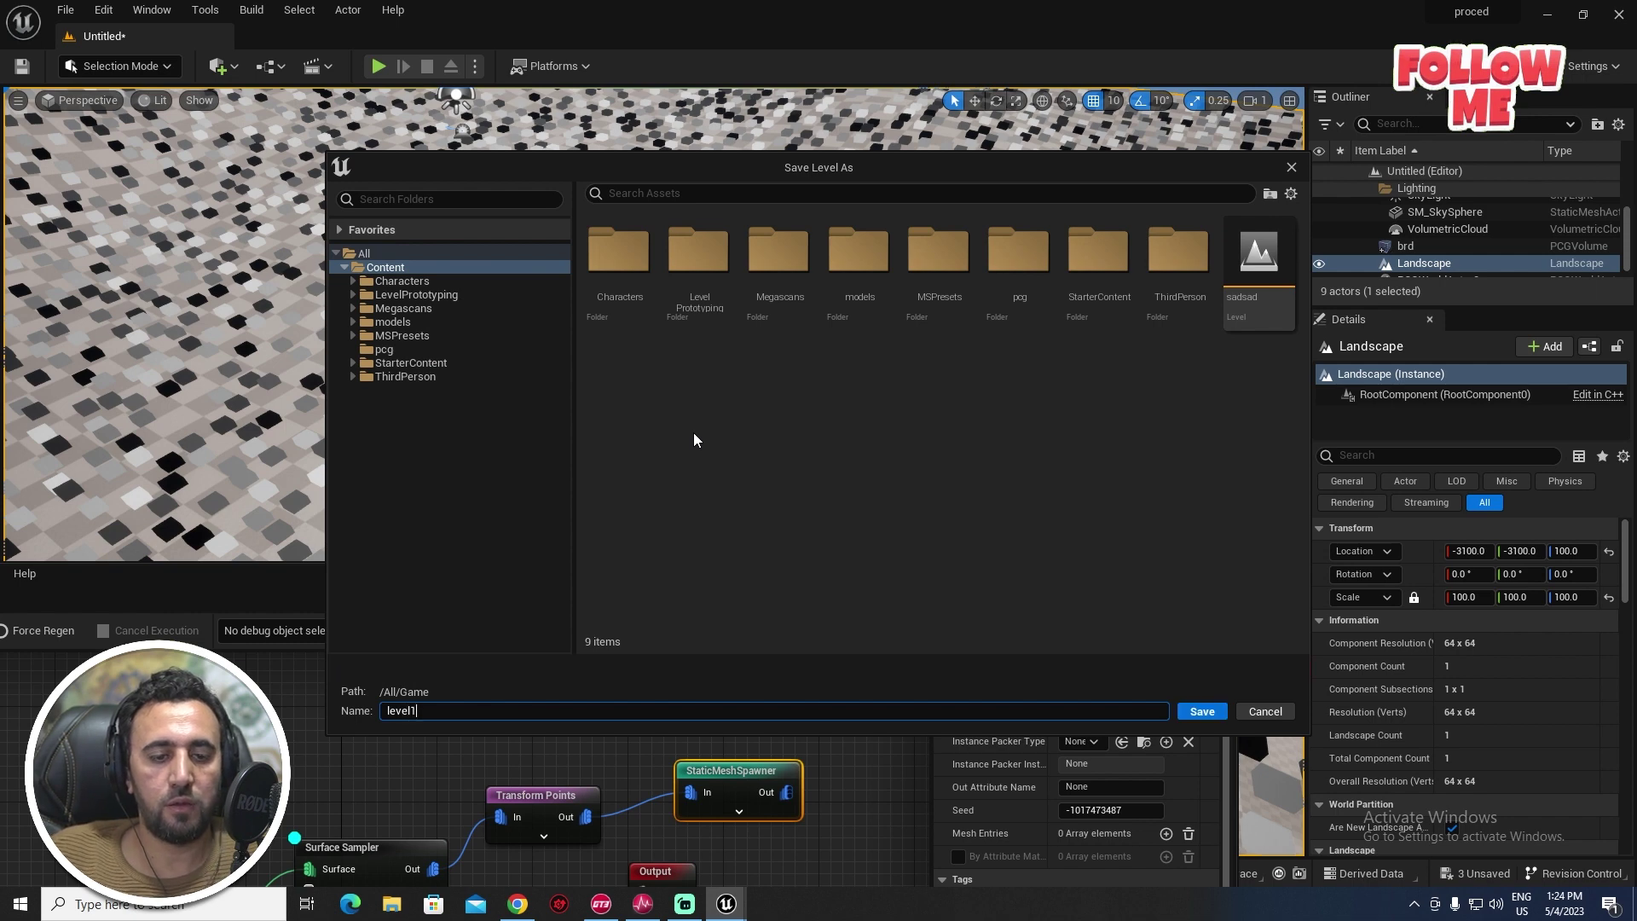
left_click(1202, 711)
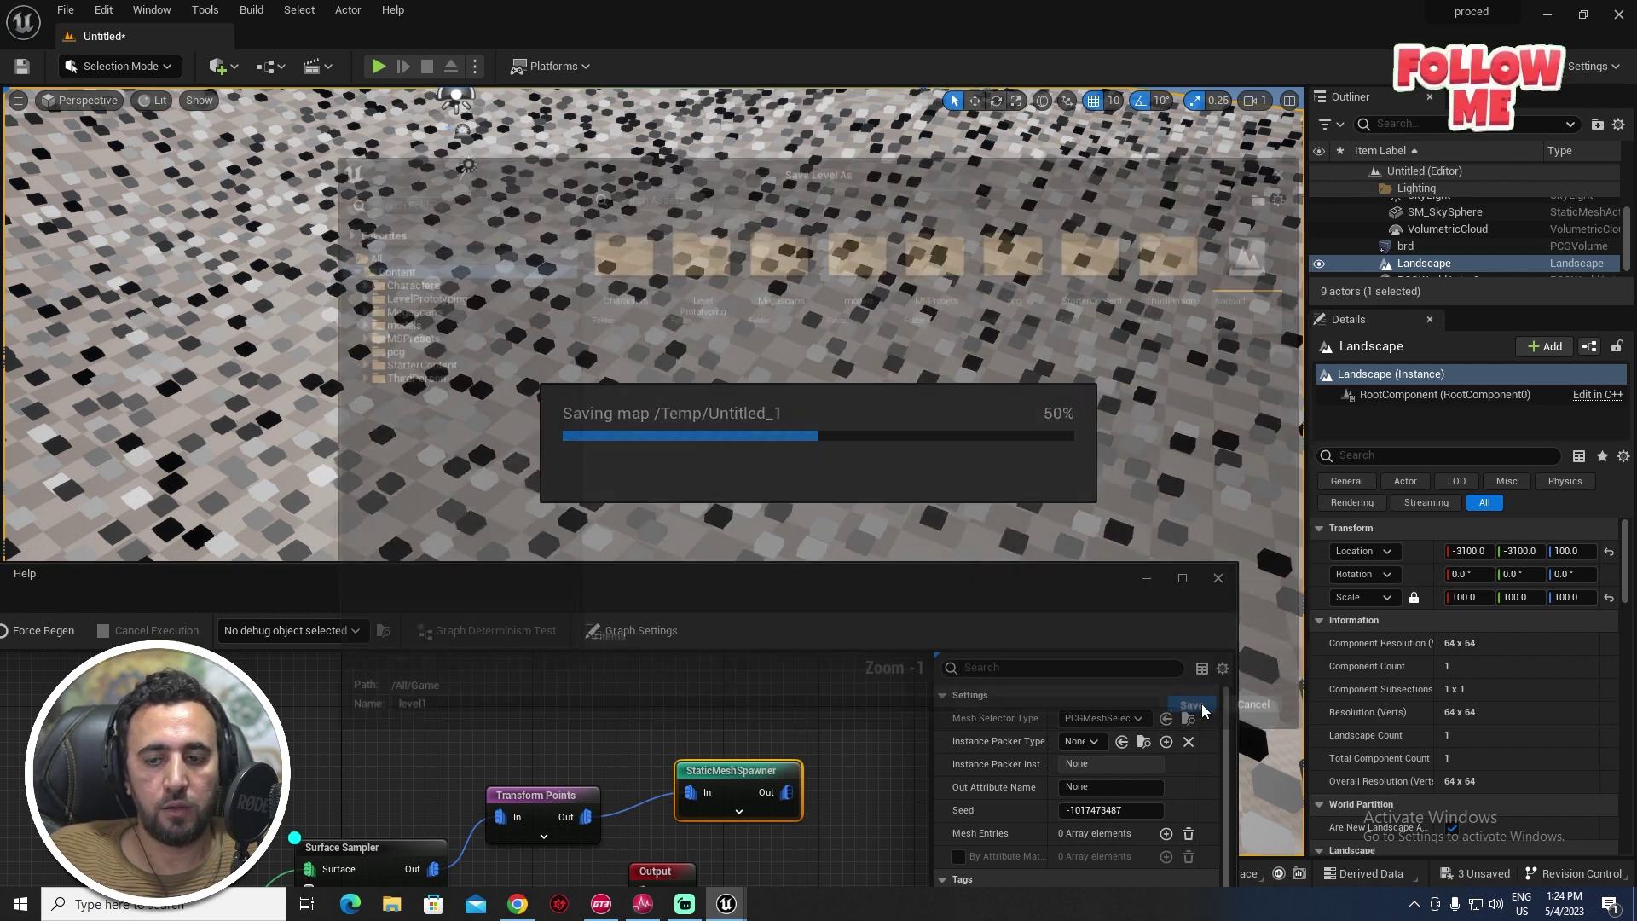
- Enlarge the brd graph window and recenter the node chain in it
double_click(815, 585)
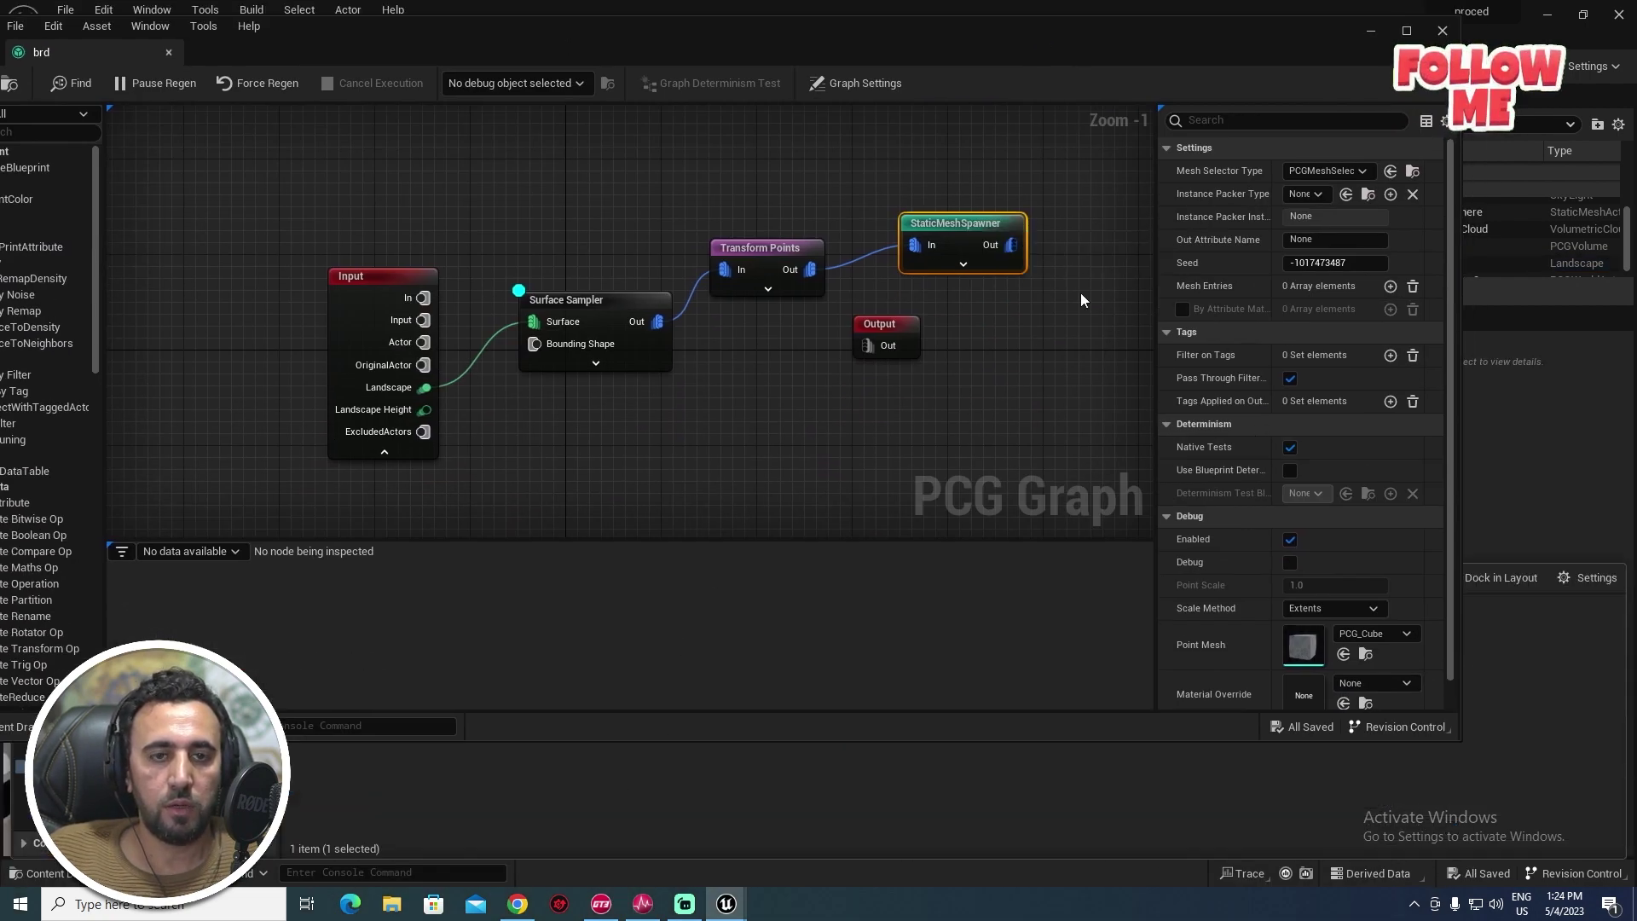
left_click_drag(1458, 741, 1447, 706)
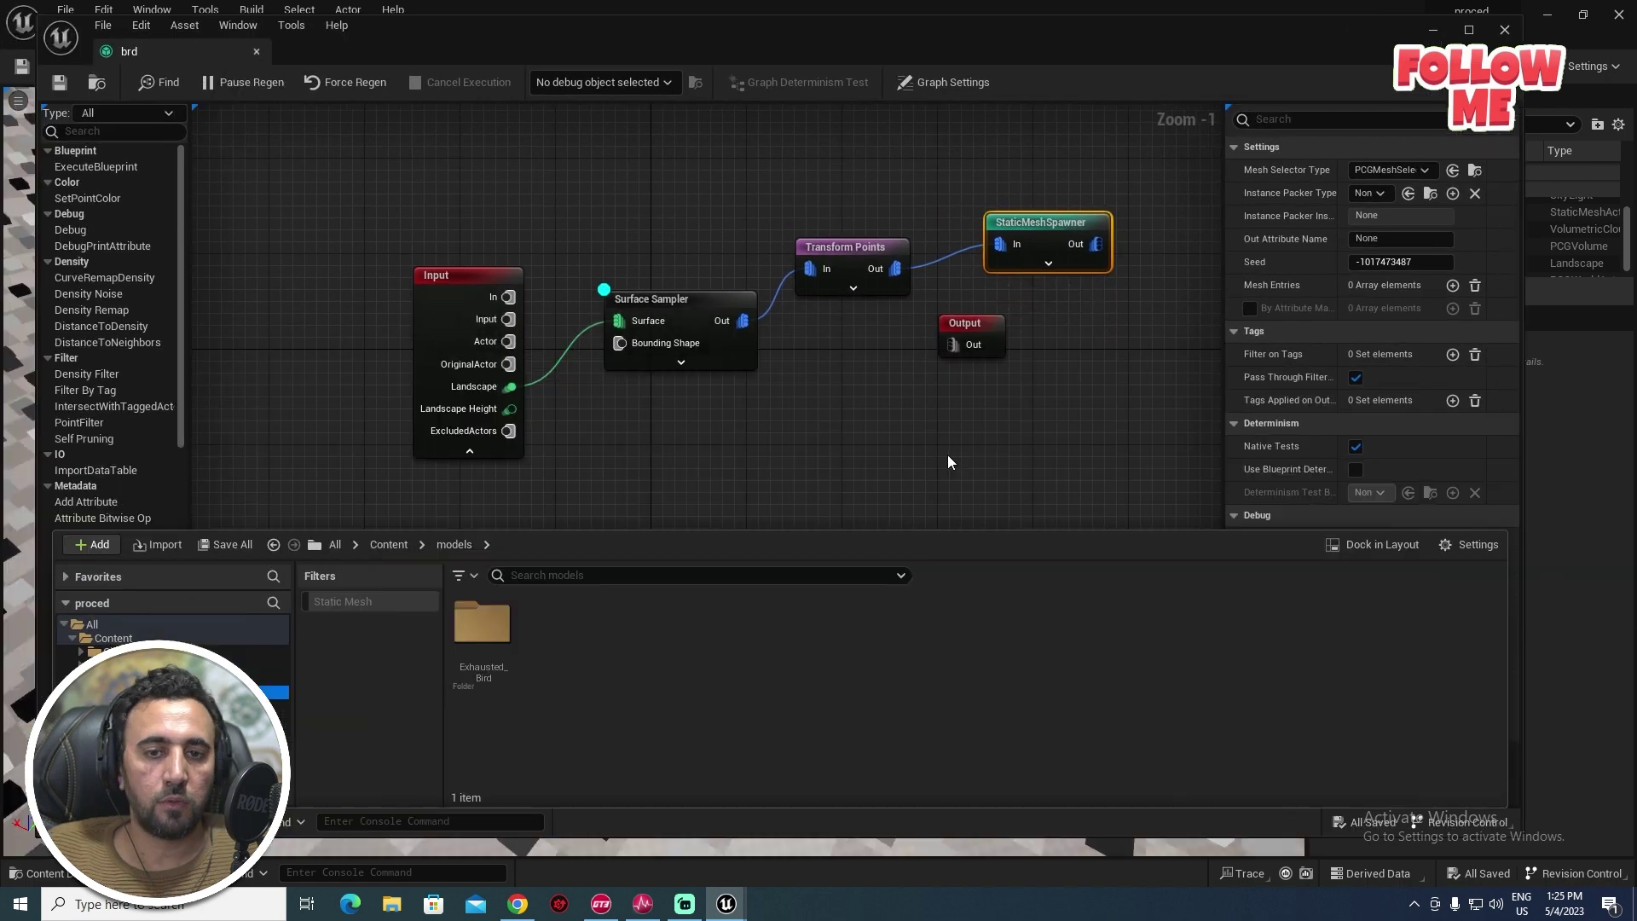
right_click_drag(948, 454, 830, 480)
left_click(950, 329)
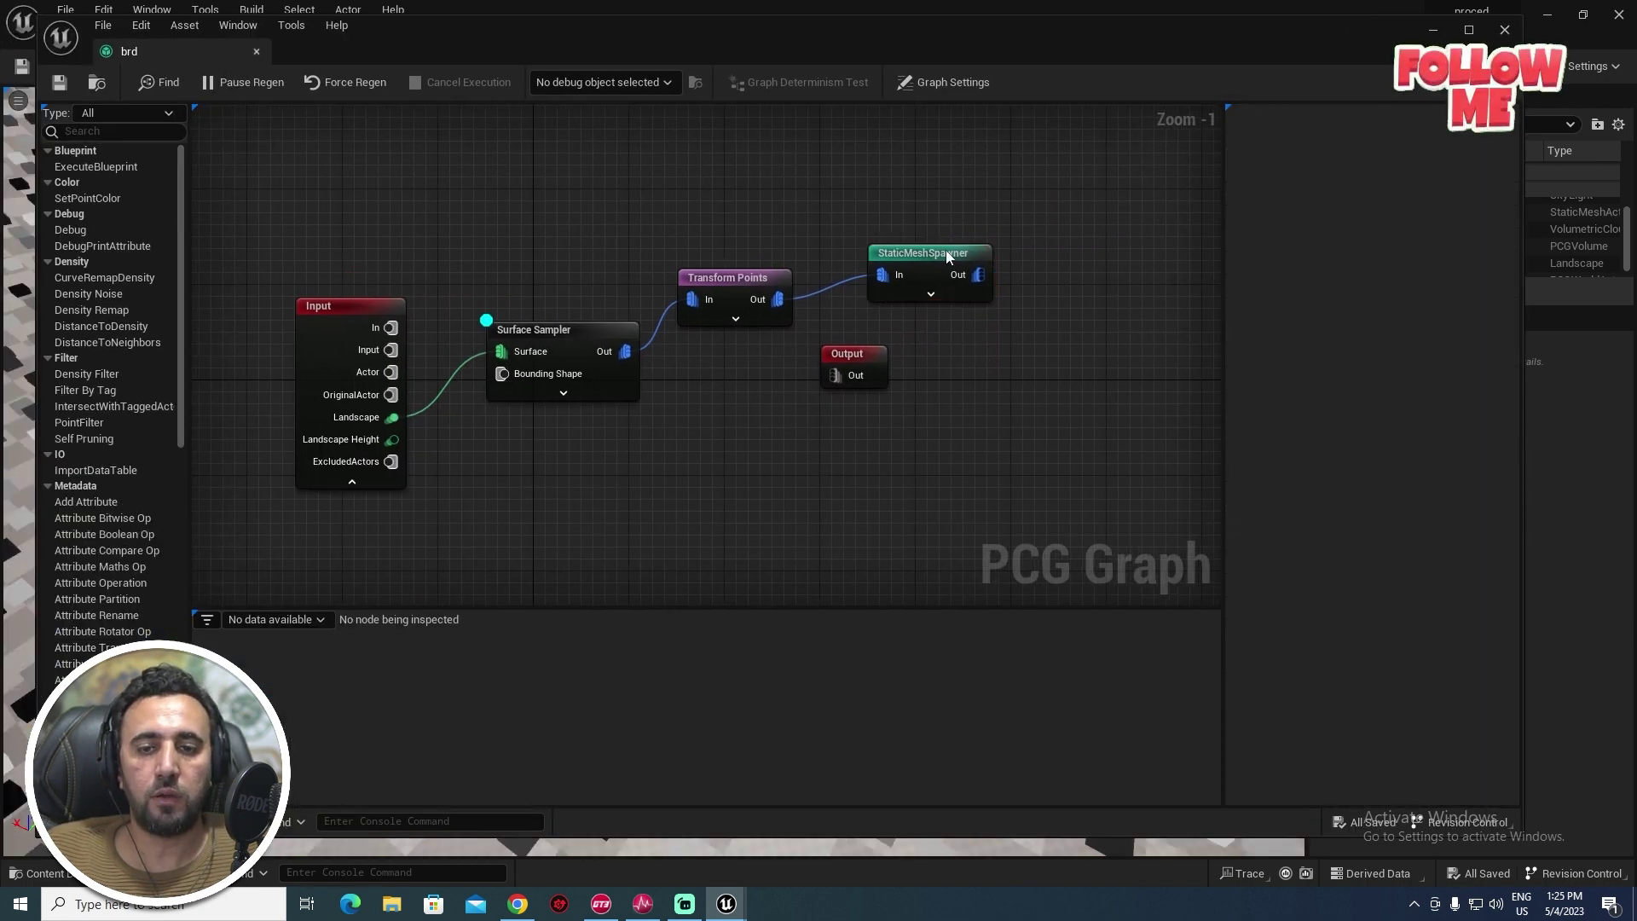
- Add one mesh entry to the StaticMeshSpawner and expand its Descriptor settings
left_click(947, 256)
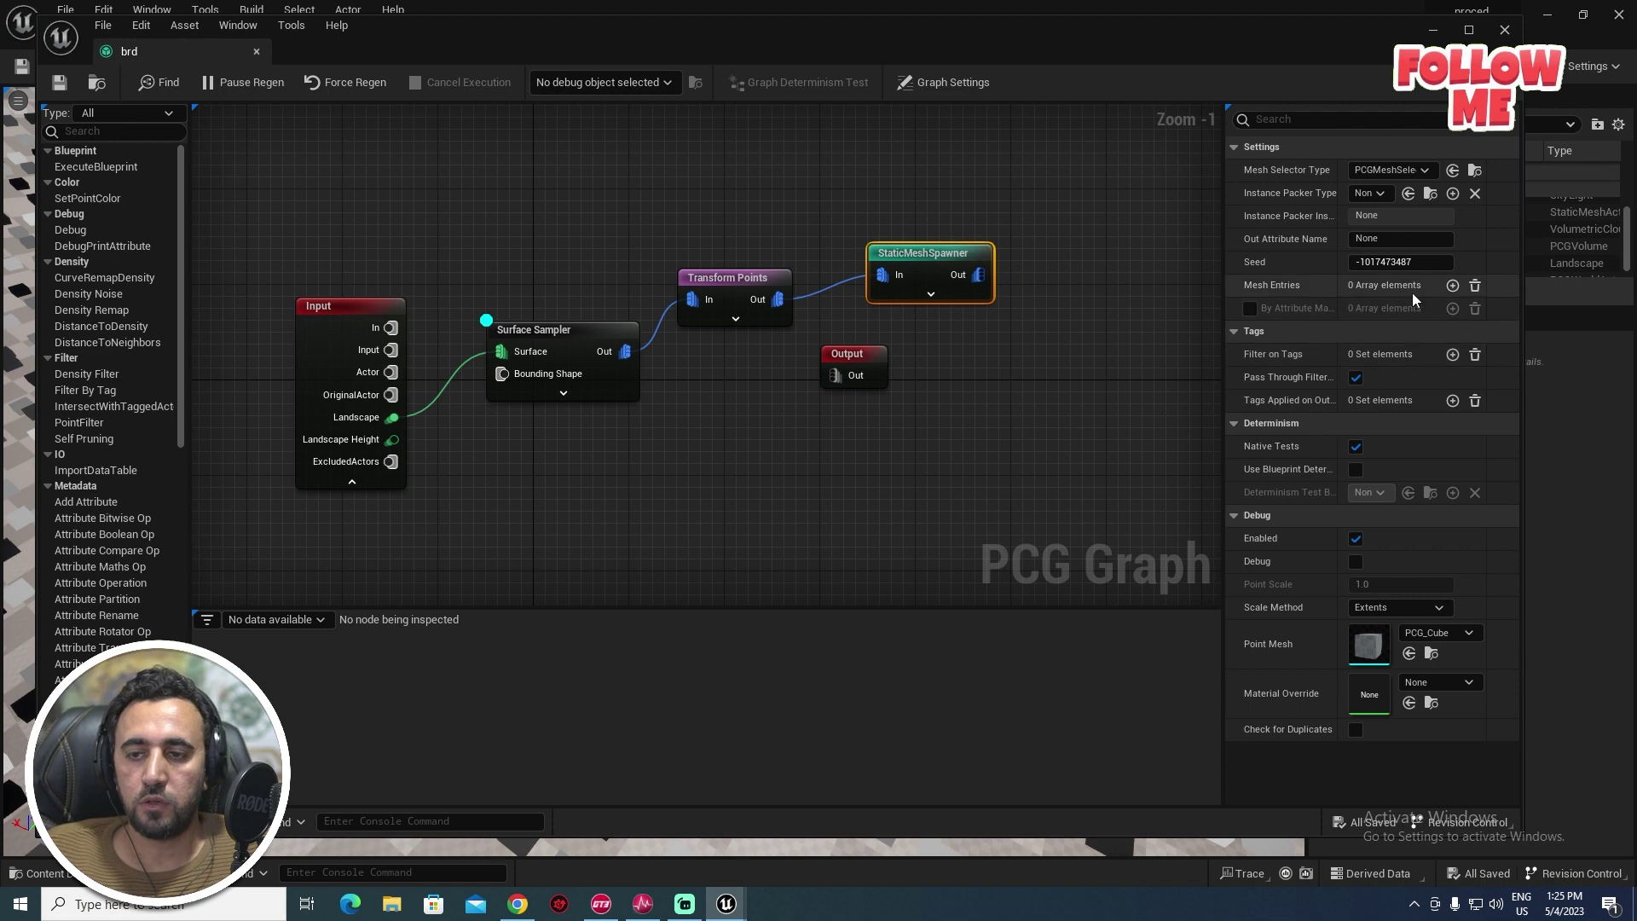
left_click(1451, 286)
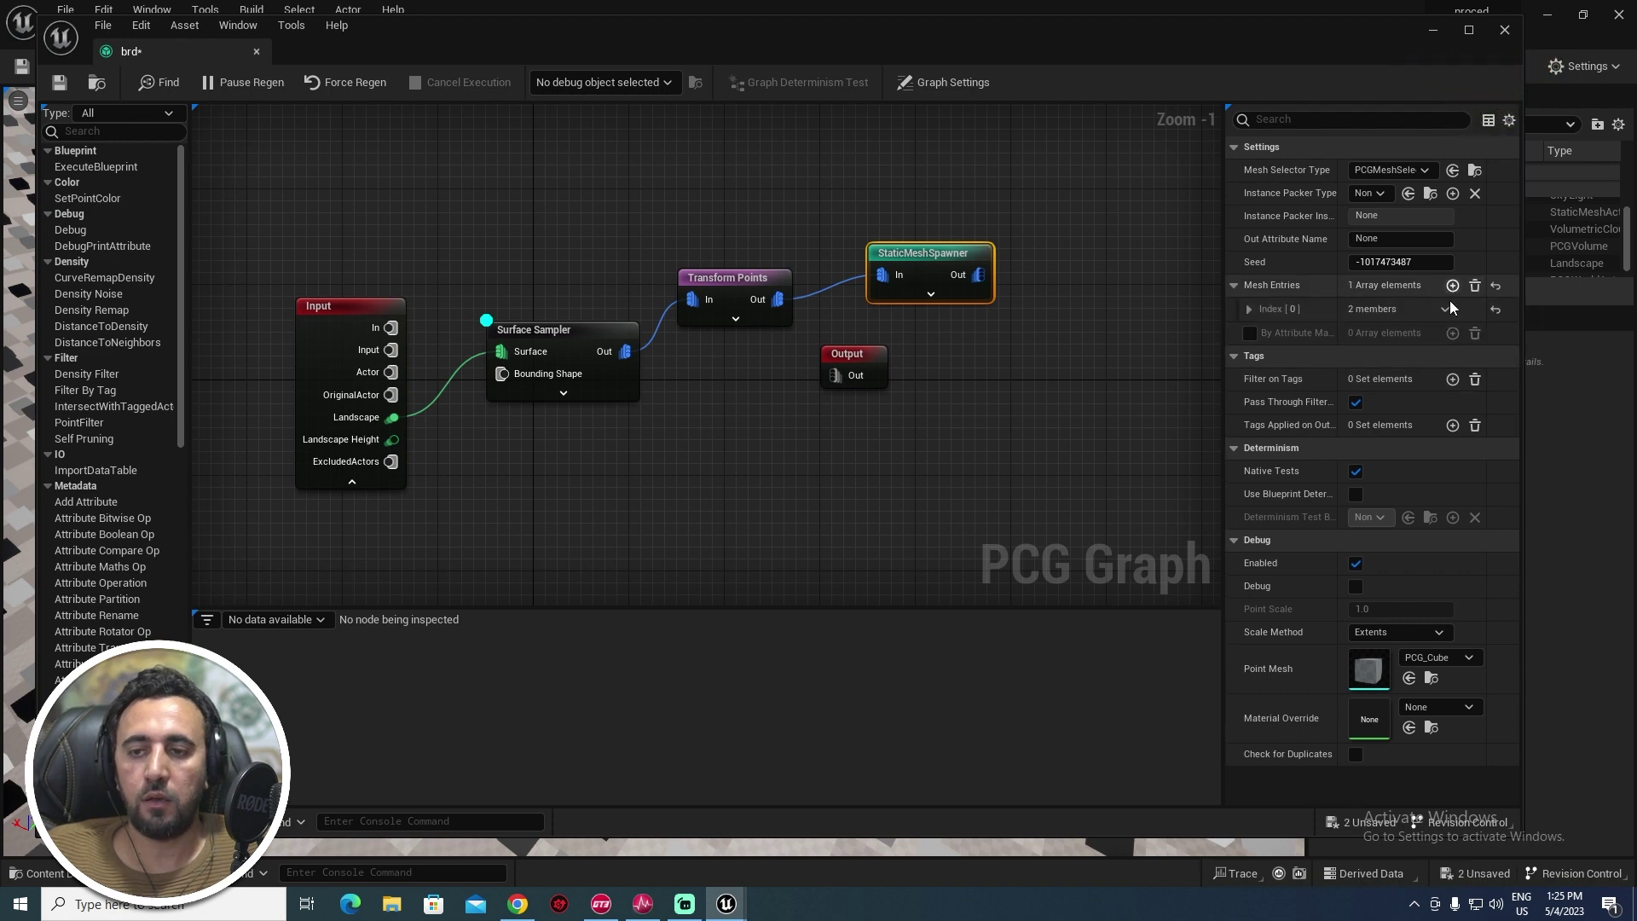
left_click(1251, 308)
left_click(1263, 332)
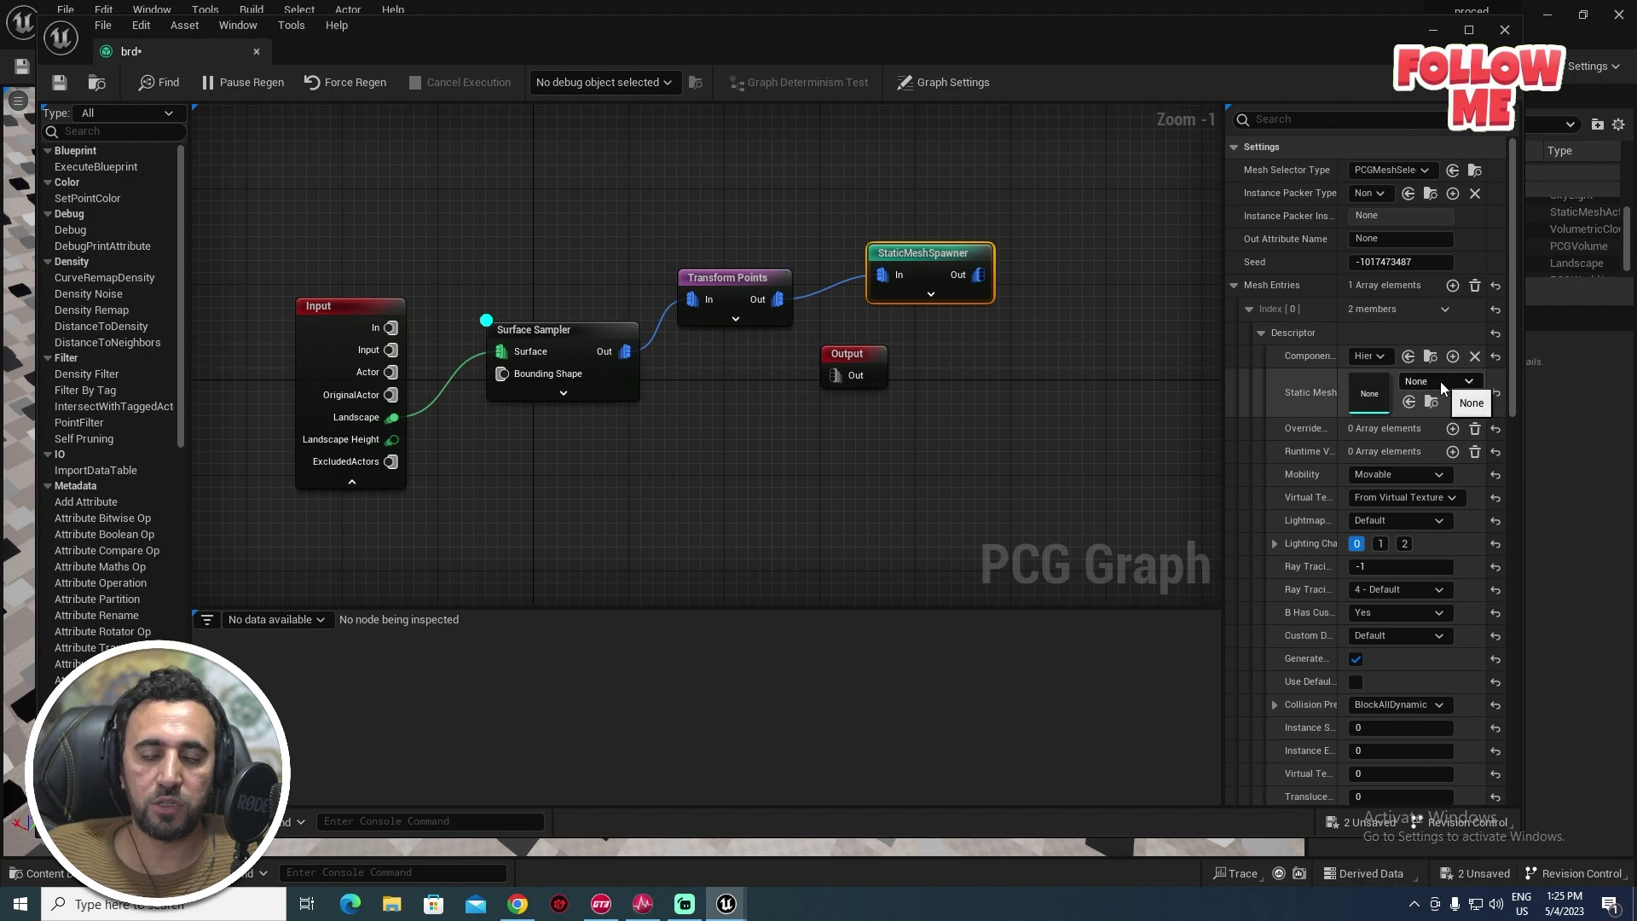
- Assign the model_0 static mesh from the Exhausted_Bird folder to the StaticMeshSpawner's mesh entry
left_click(711, 500)
key("ctrl+space")
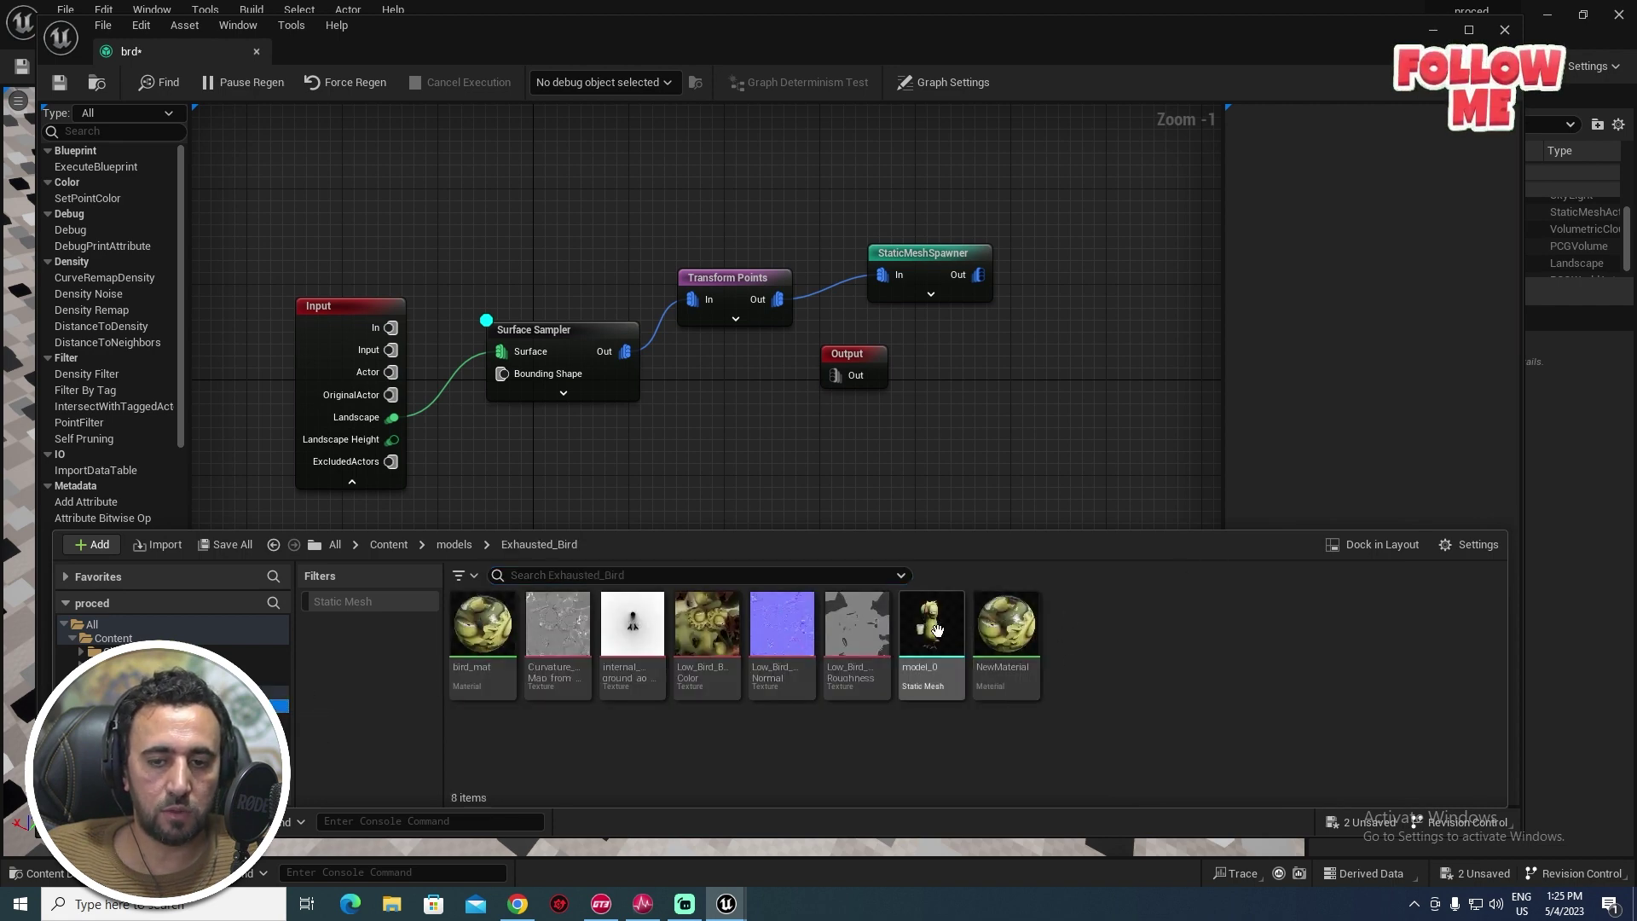
left_click(937, 630)
left_click(932, 256)
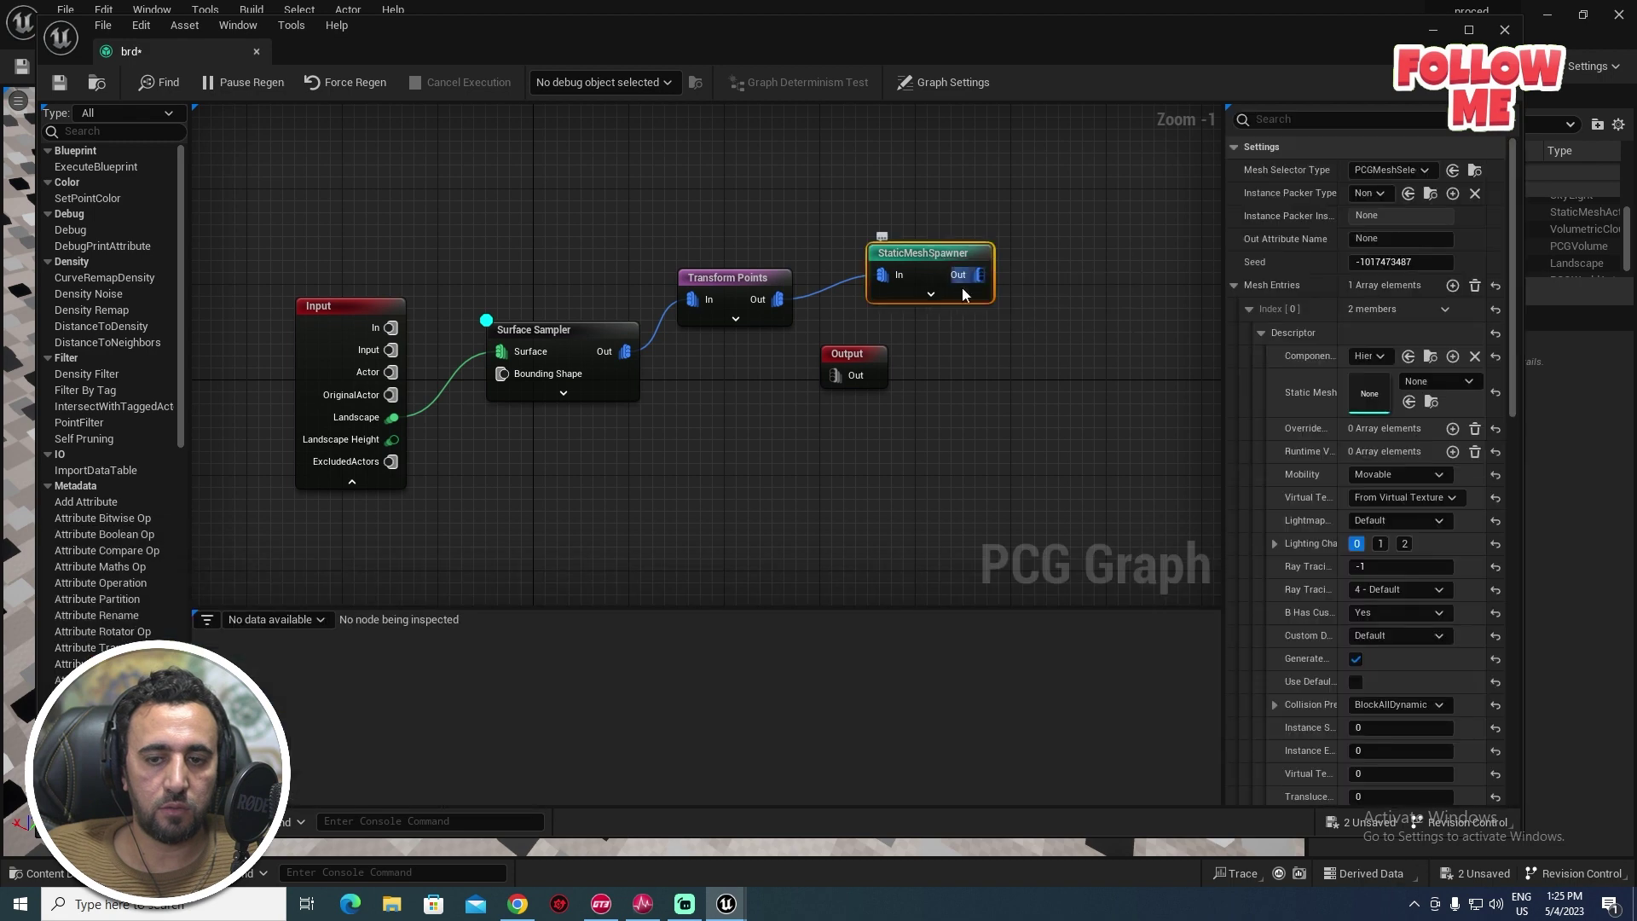
key("ctrl+space")
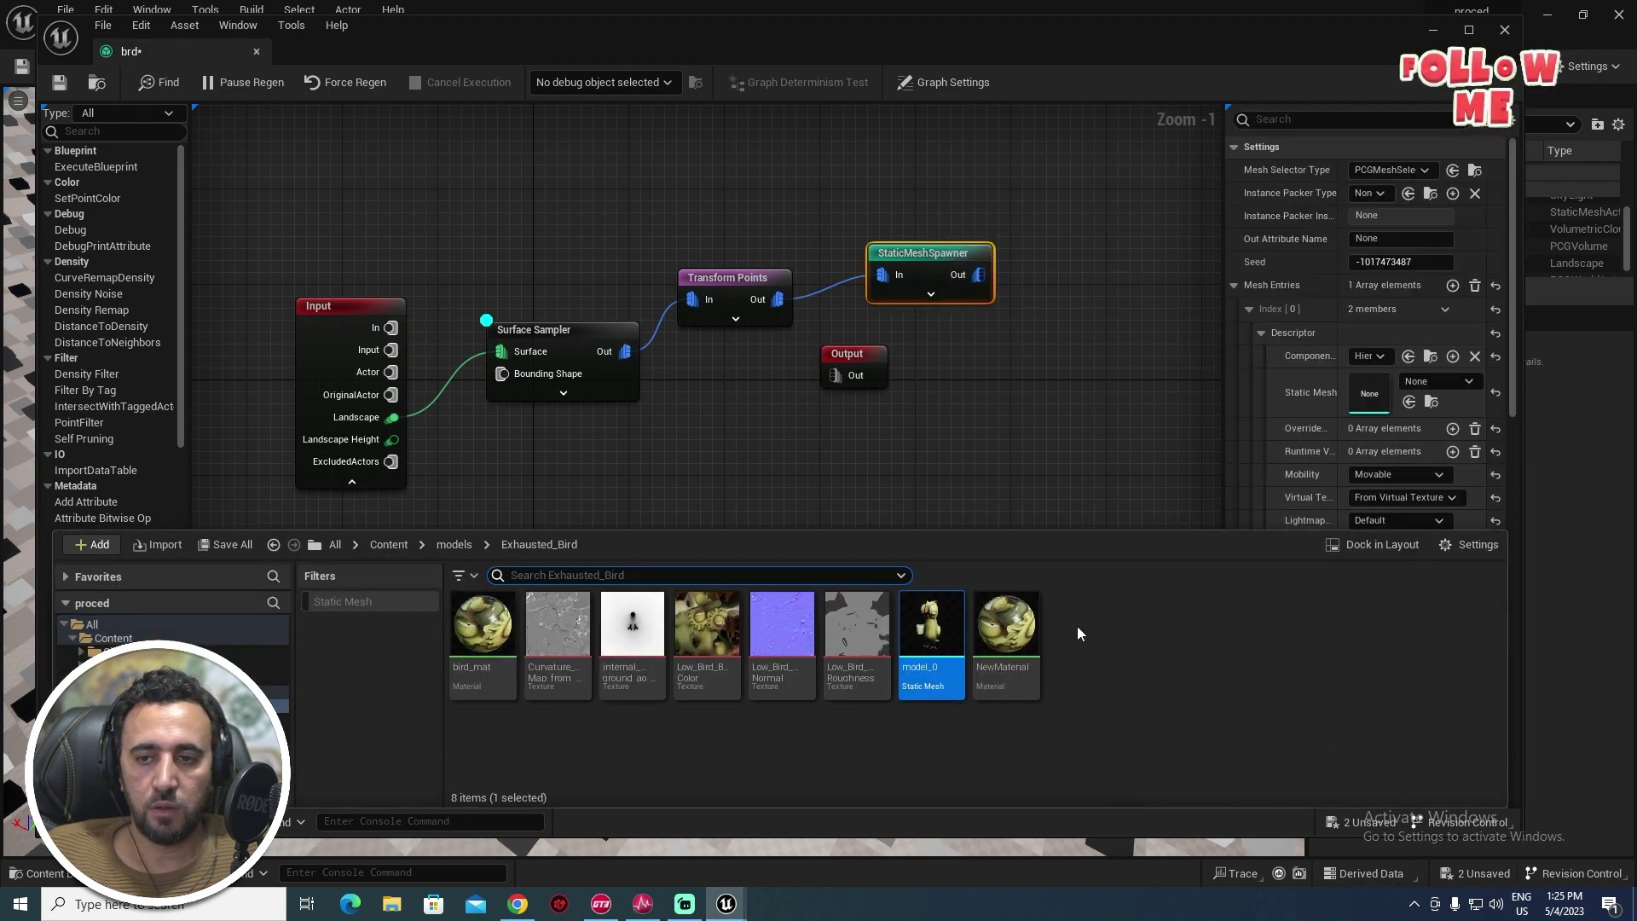
left_click_drag(1007, 631, 1044, 407)
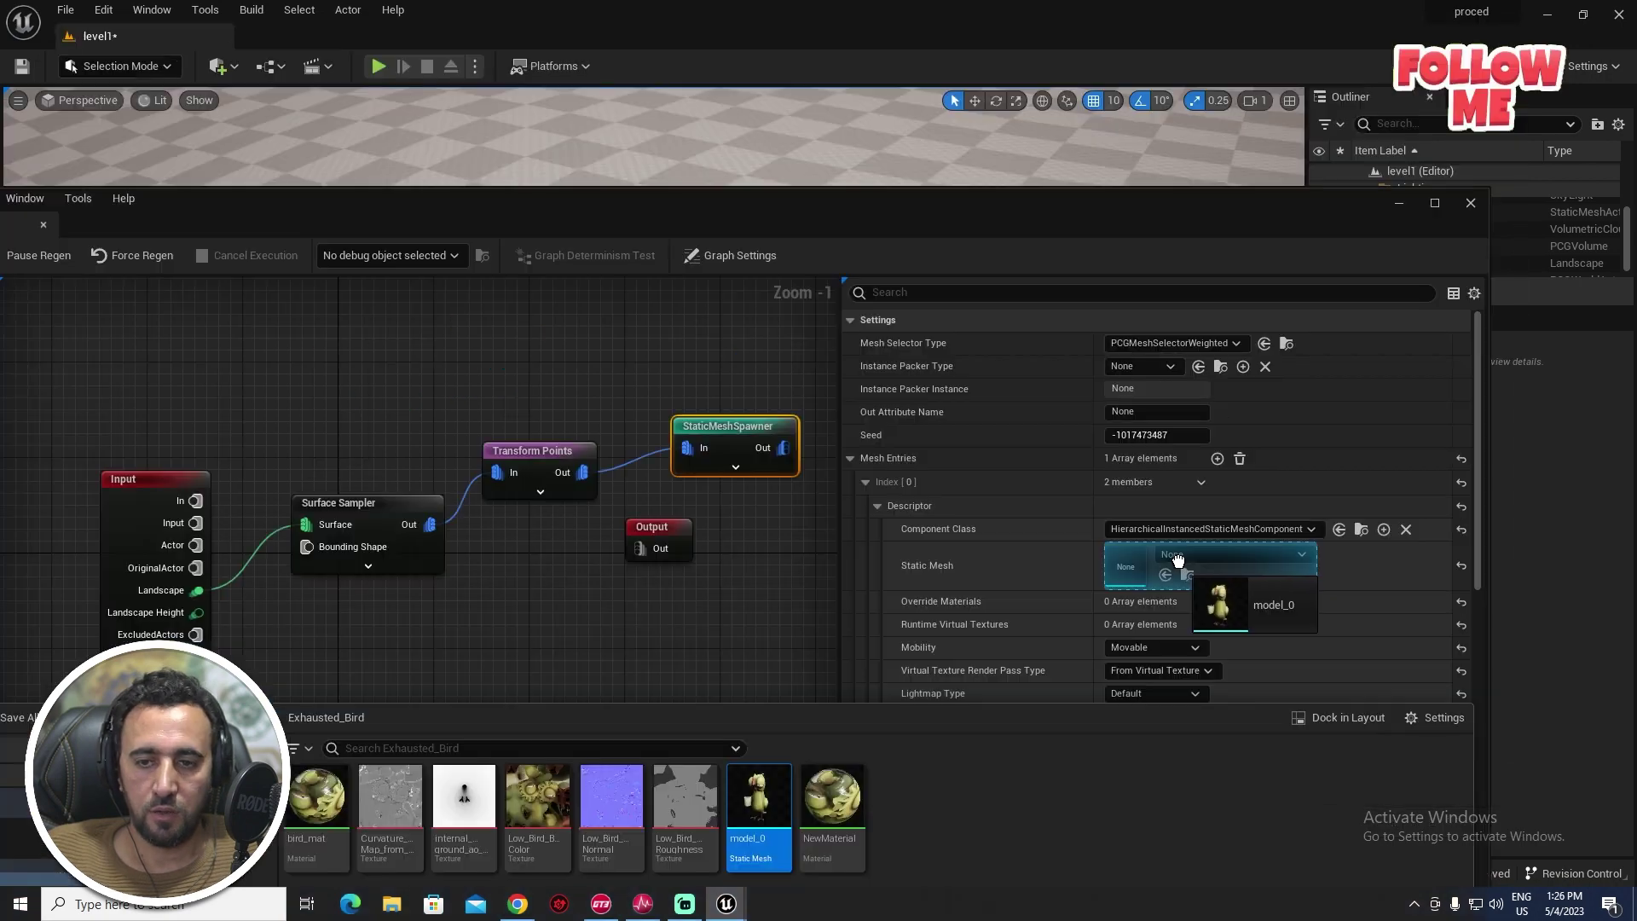
left_click_drag(1142, 569, 1200, 573)
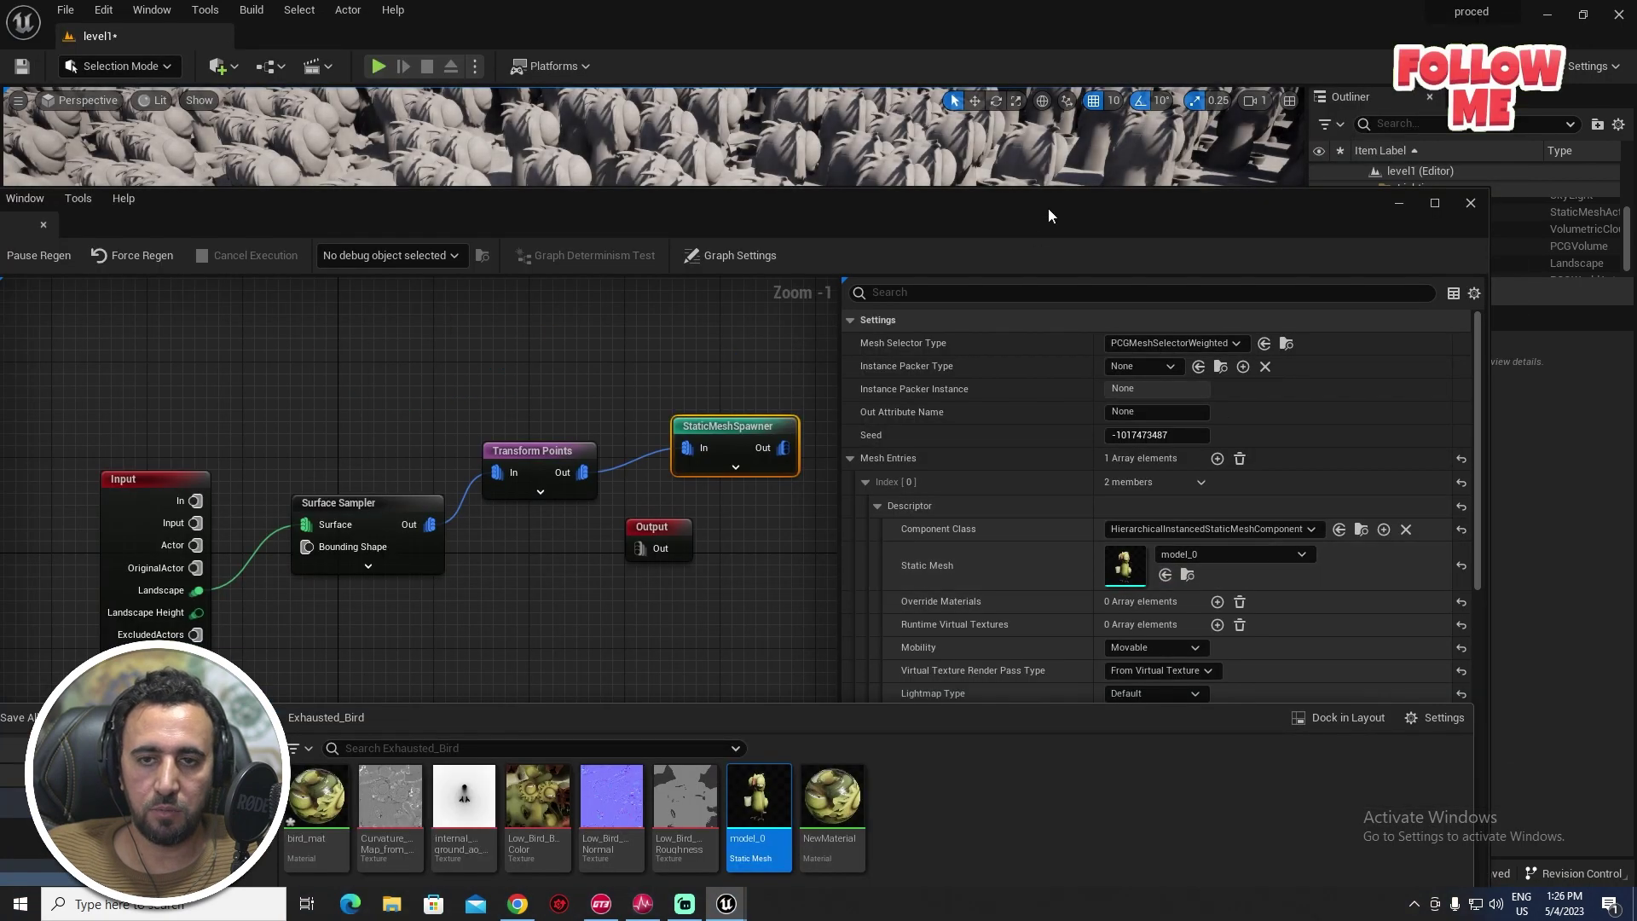
- Move the graph window clear of the viewport and examine how the spawned birds sit on the landscape, including beneath its edge
left_click_drag(980, 213, 965, 486)
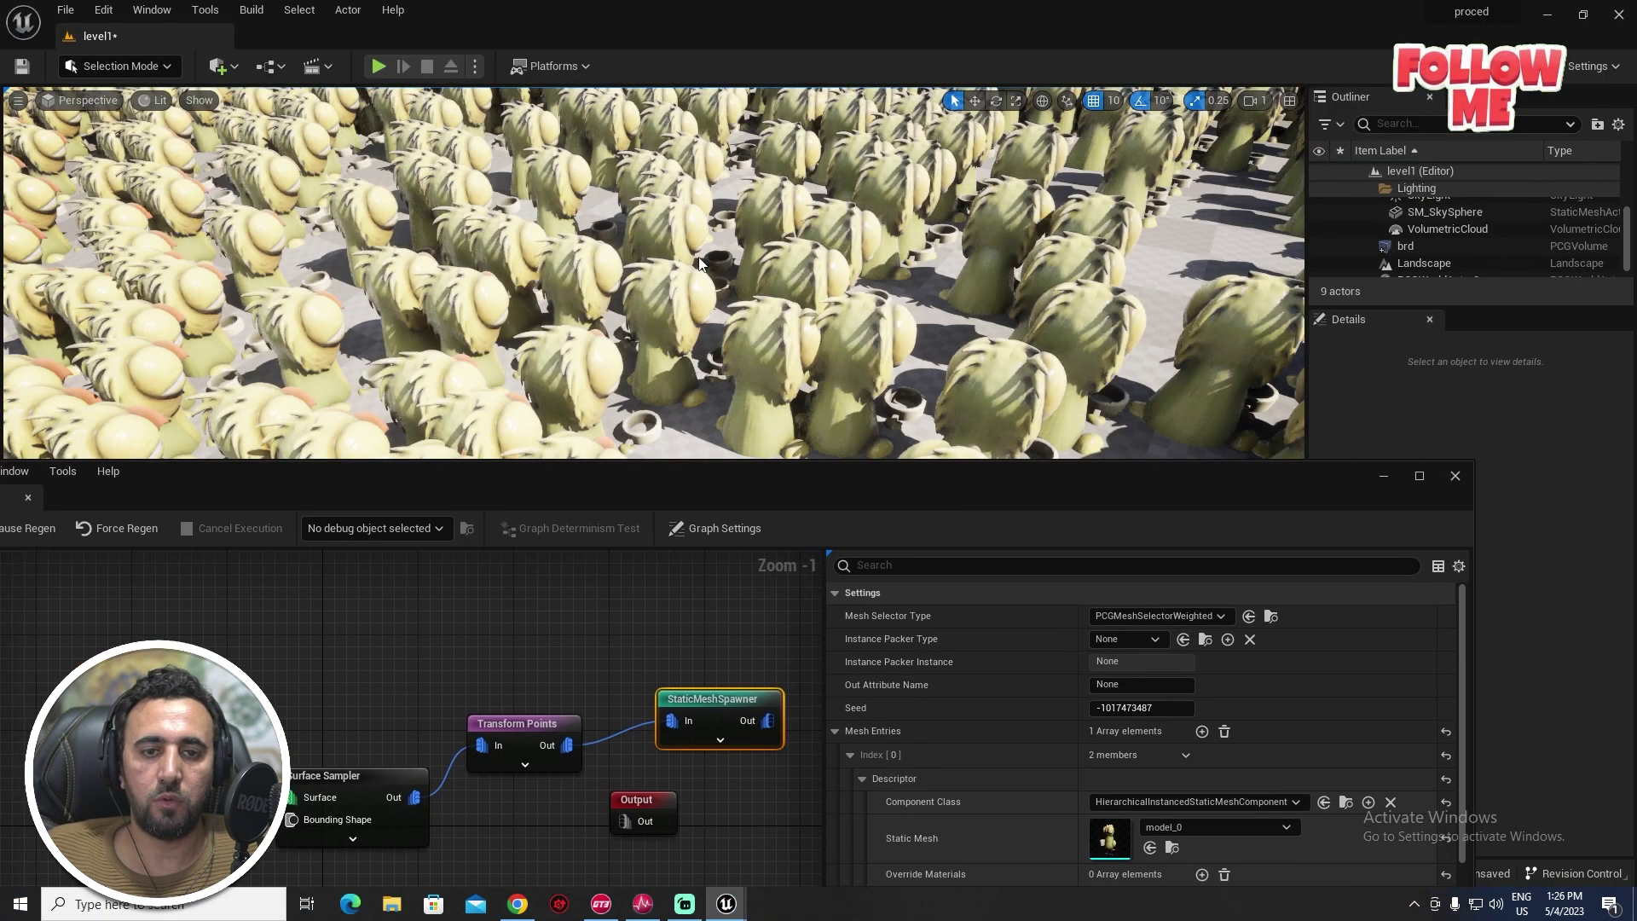
right_click_drag(653, 273, 709, 381)
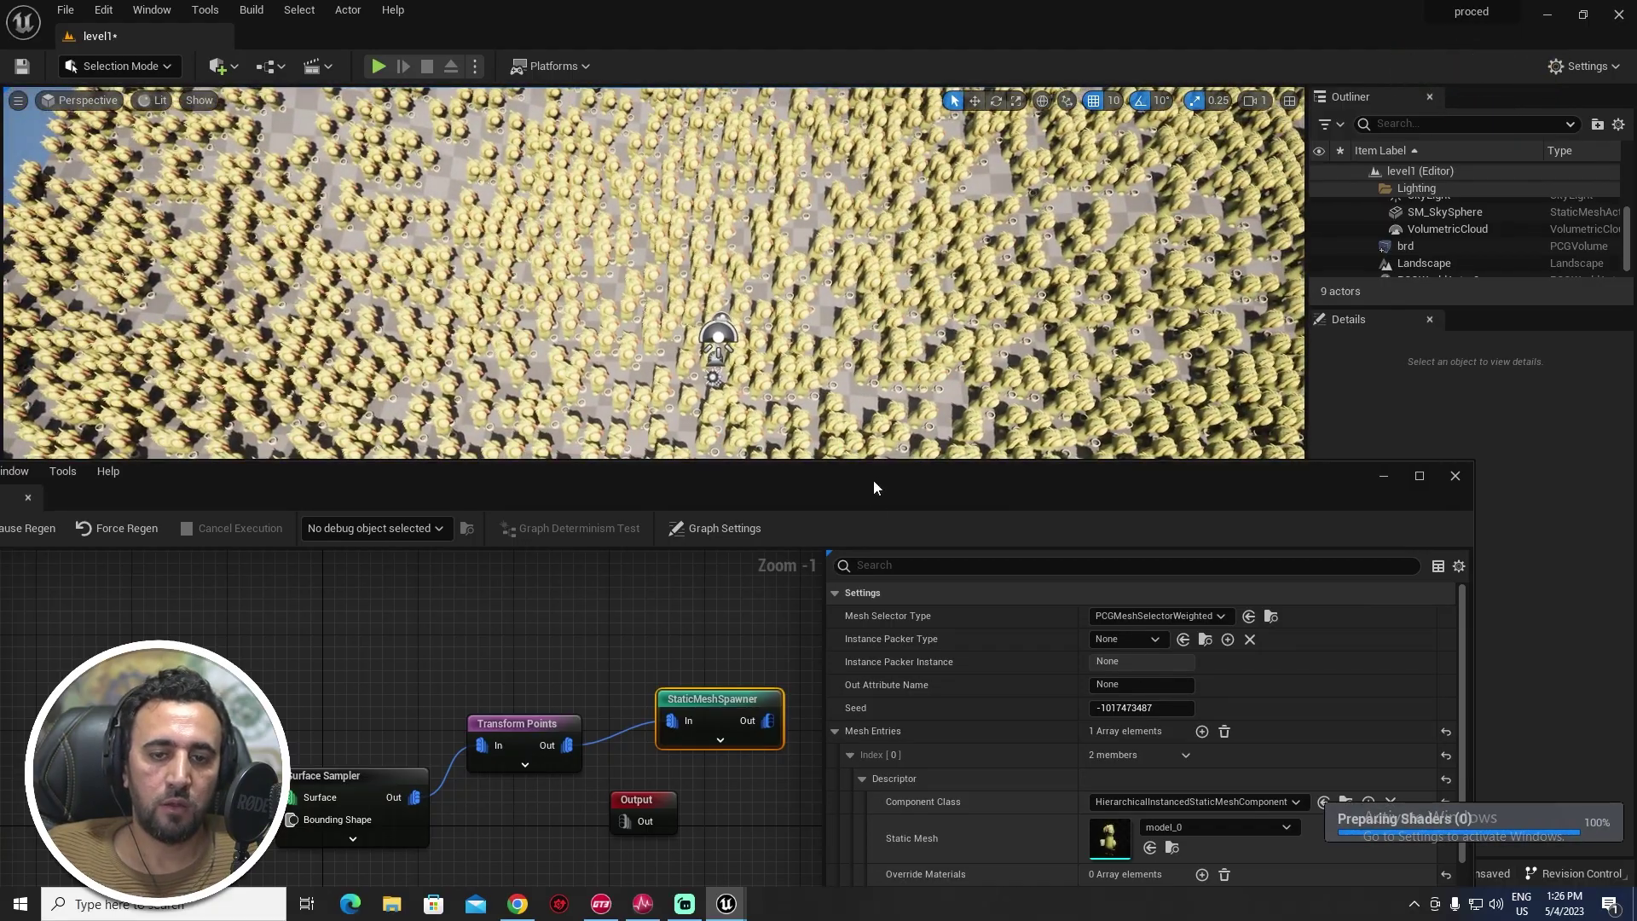
left_click_drag(873, 479, 670, 768)
right_click_drag(670, 512, 793, 418)
right_click_drag(673, 597, 673, 597)
right_click_drag(722, 529, 722, 529)
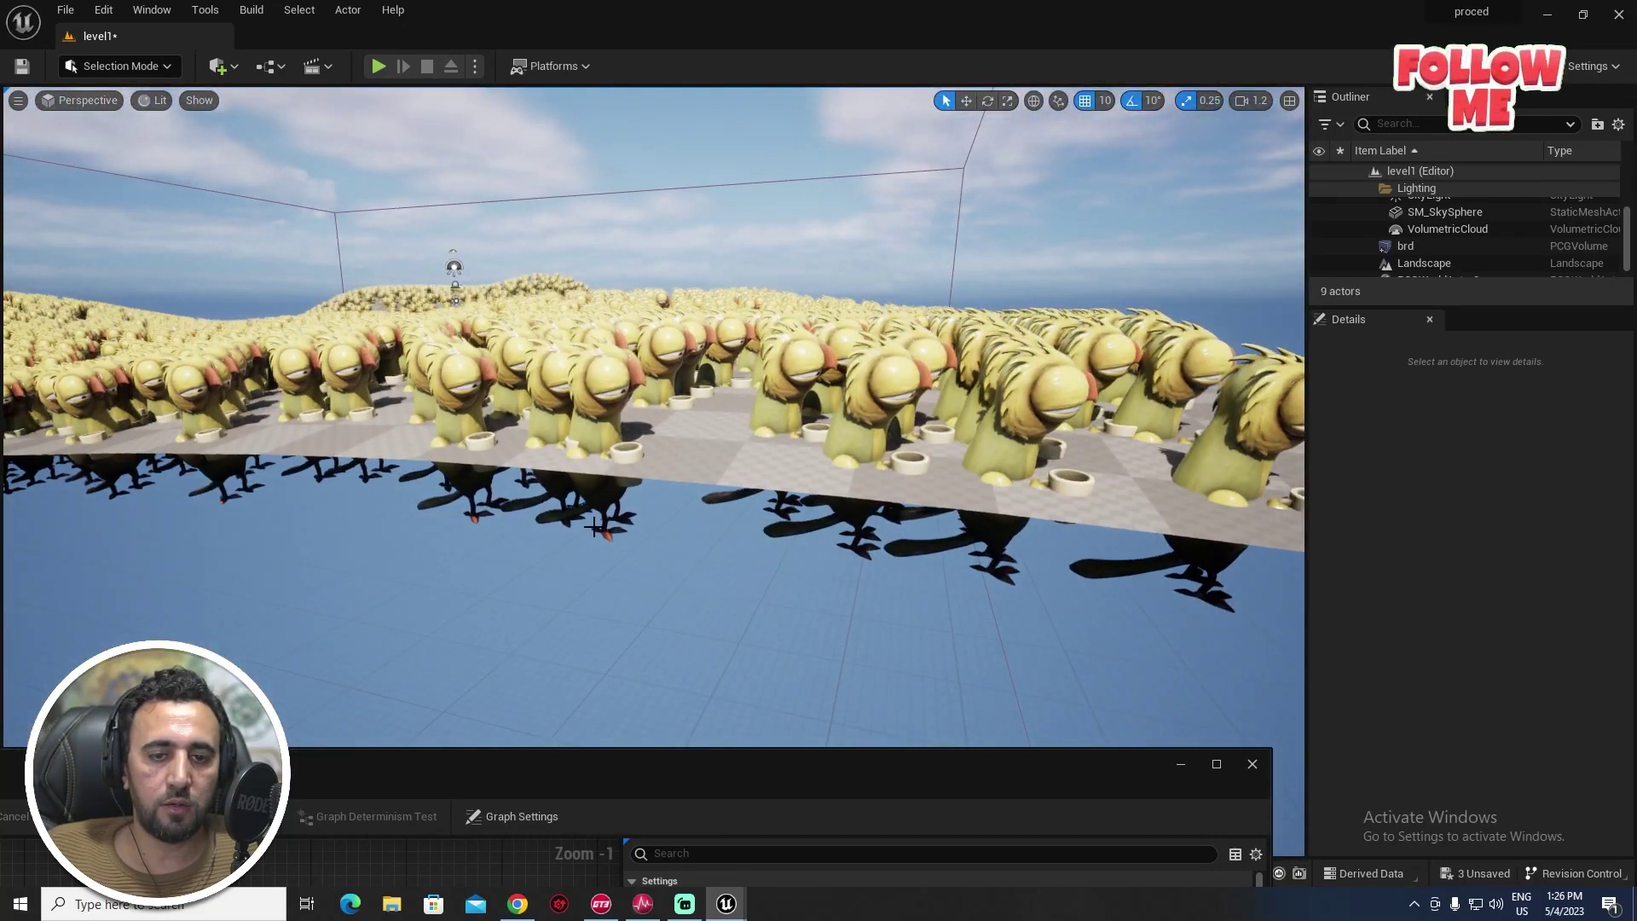
right_click_drag(594, 527, 594, 527)
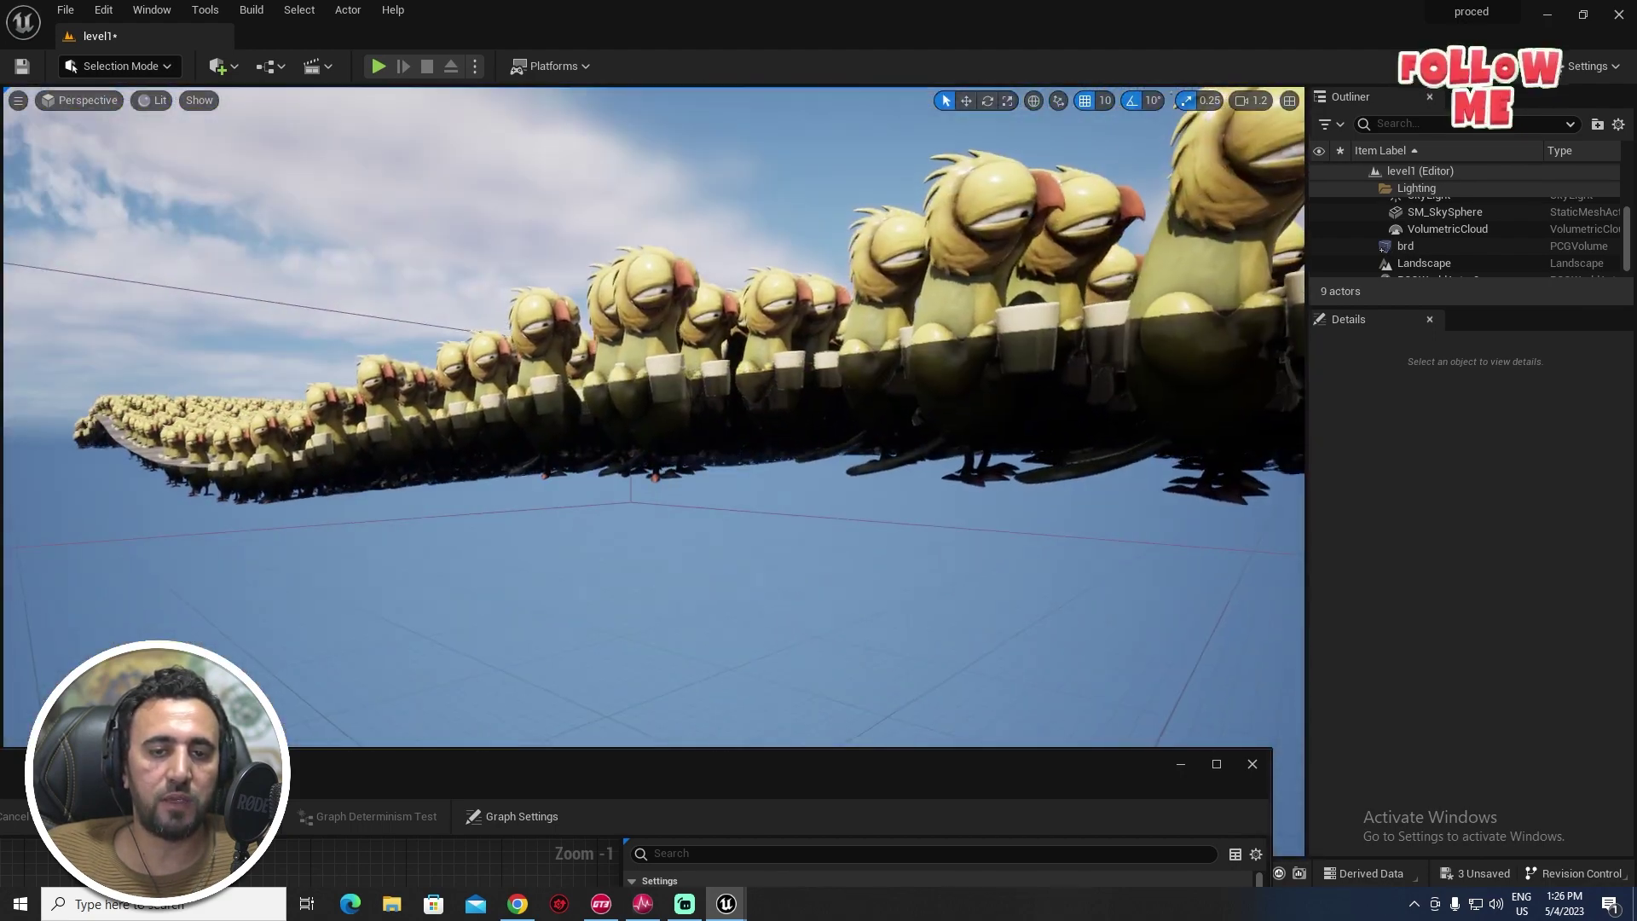
right_click_drag(982, 580, 982, 580)
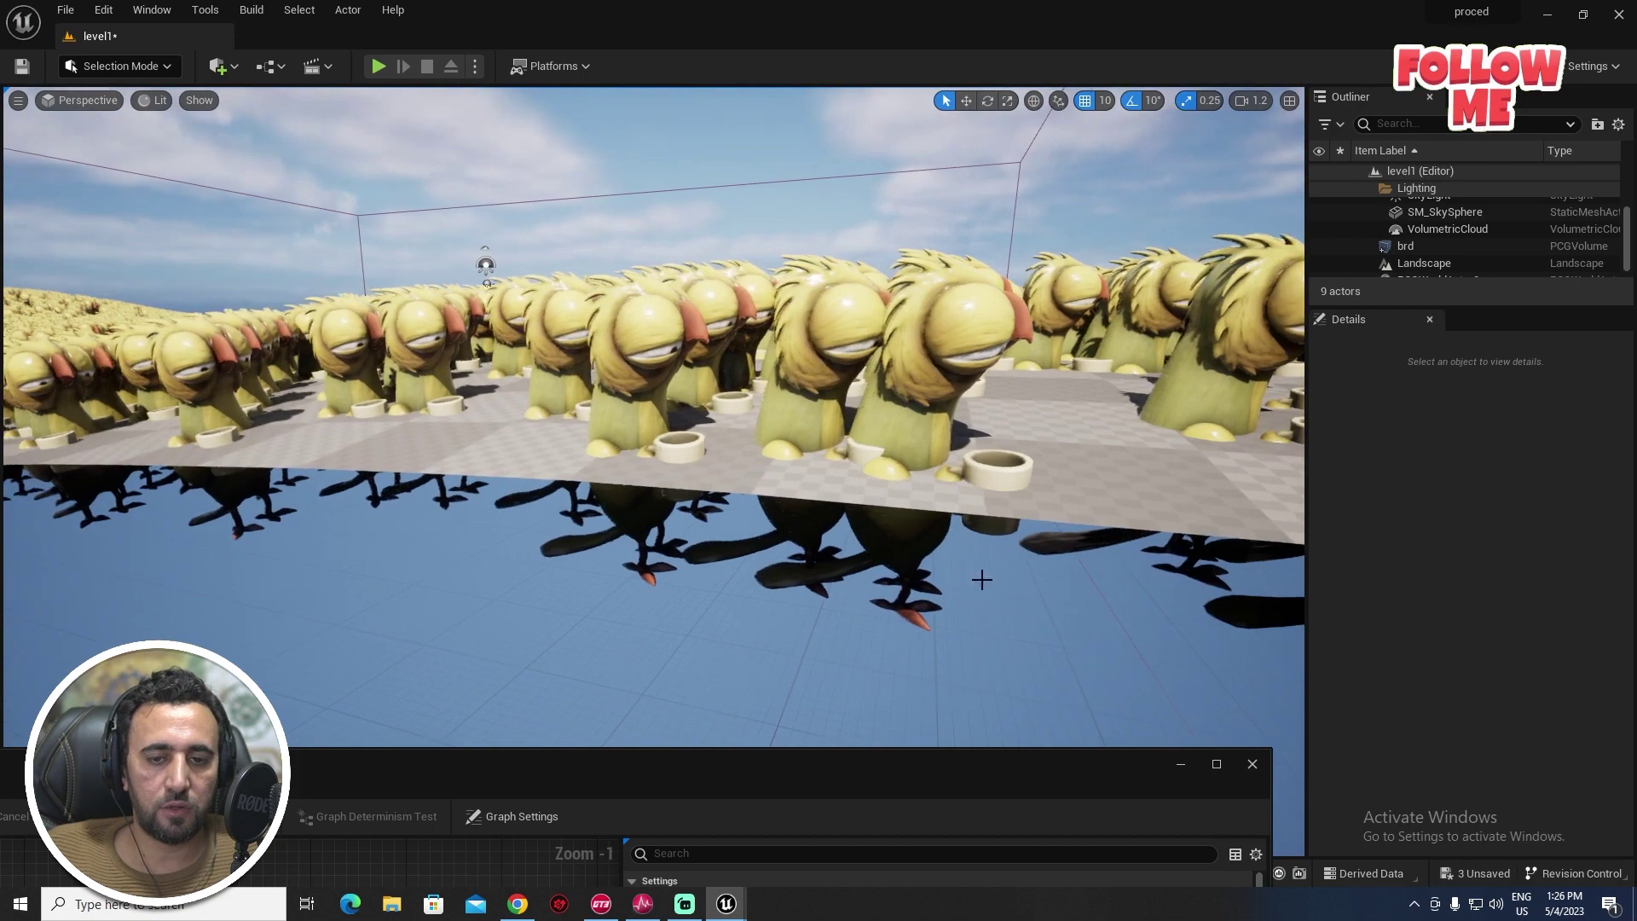
- Close the brd graph window and place a model_0 bird from the Exhausted_Bird folder near the landscape's edge
left_click_drag(822, 766, 1180, 166)
double_click(1180, 166)
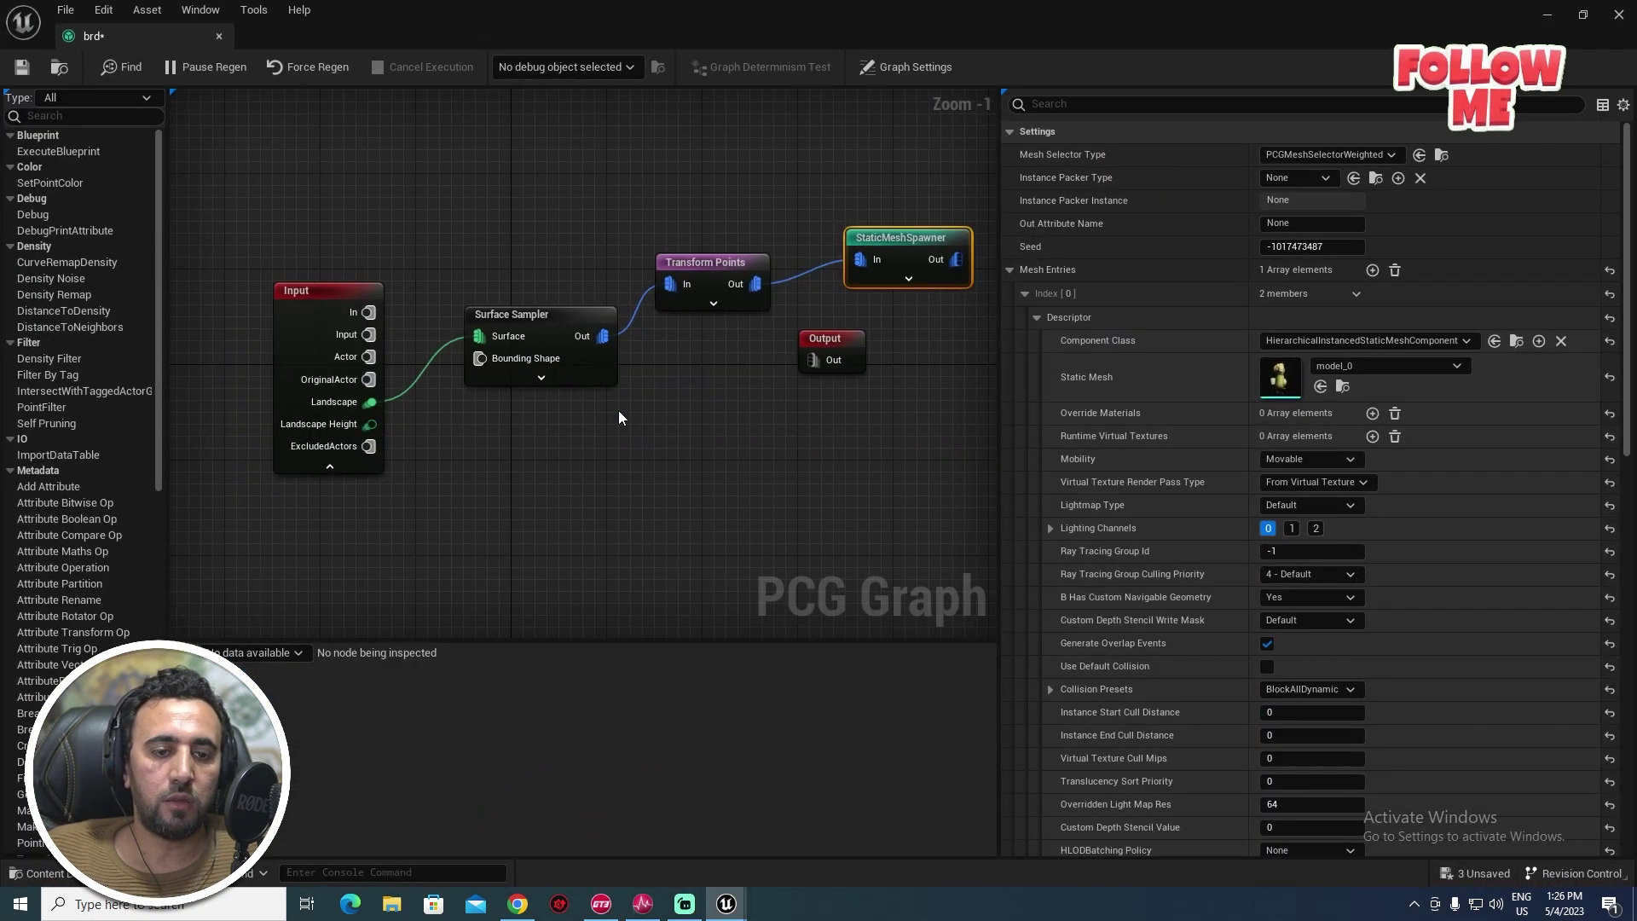
key("ctrl+space")
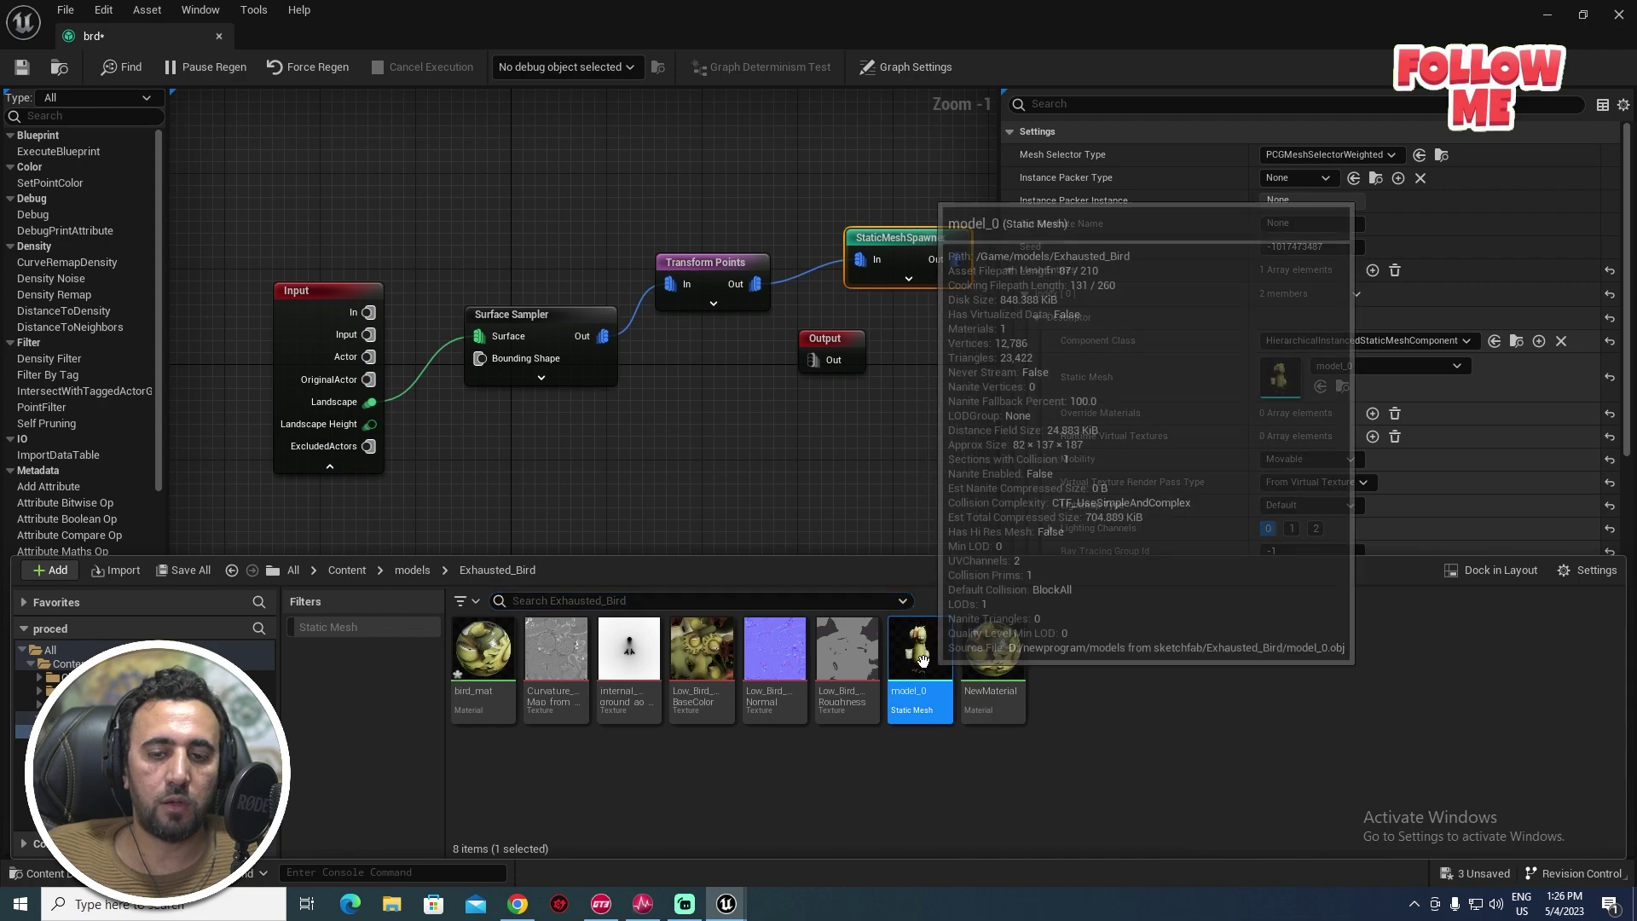
left_click(1617, 16)
right_click_drag(1066, 458, 1066, 571)
key("ctrl+space")
left_click_drag(925, 653, 1212, 511)
- Raise the placed model_0 bird above the ground to a Z location of 380
right_click_drag(584, 472, 699, 367)
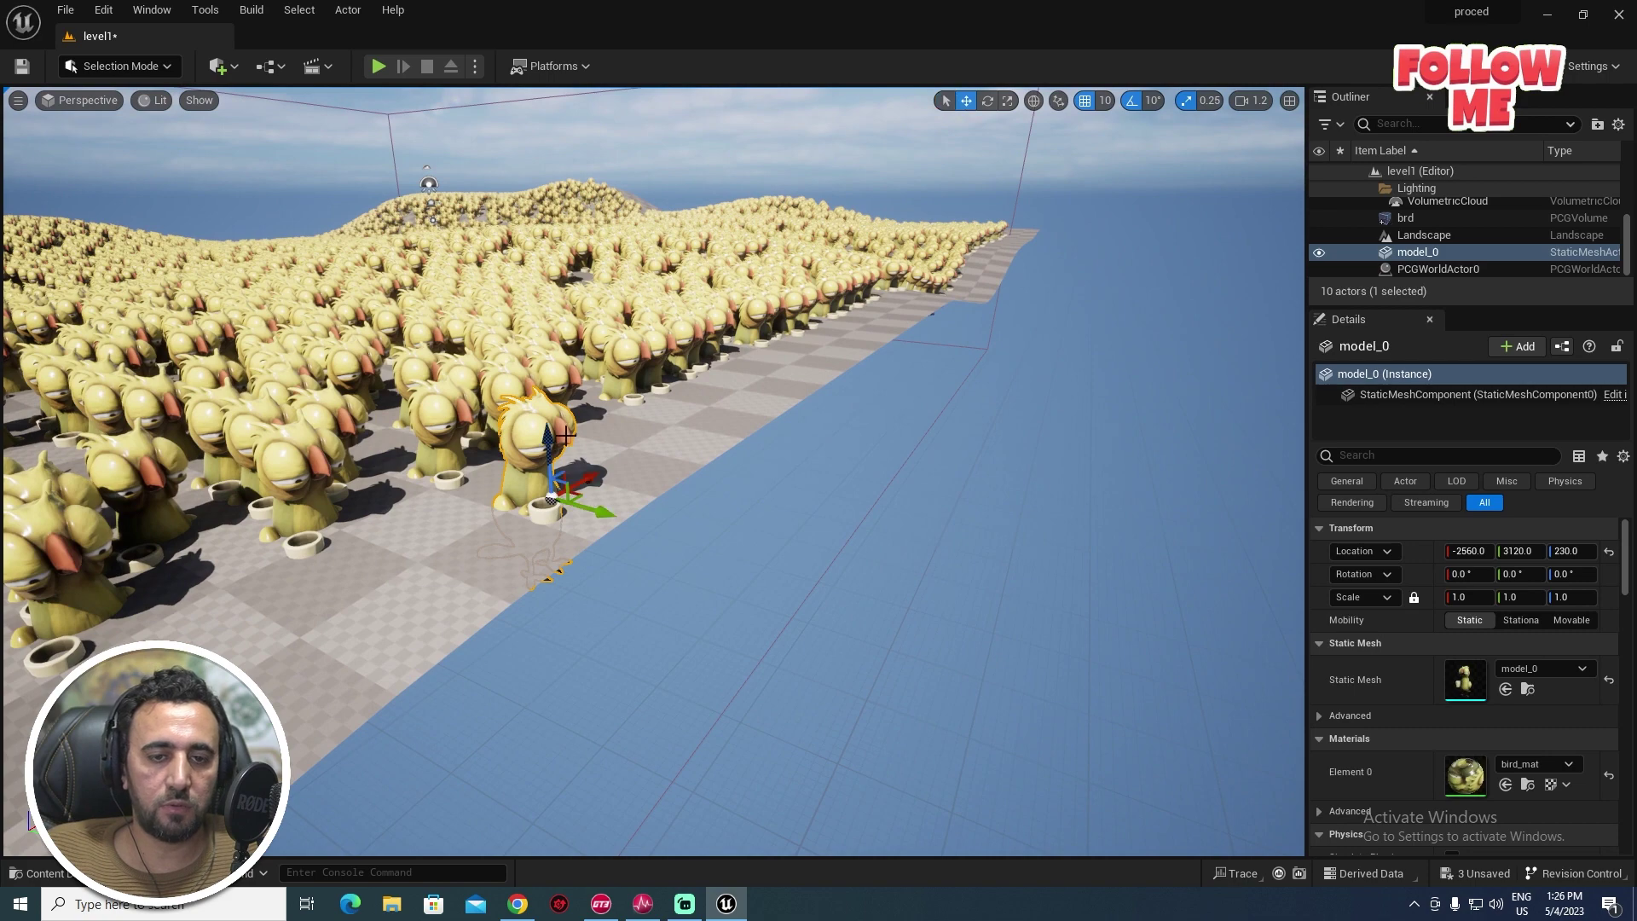
left_click_drag(550, 461, 553, 249)
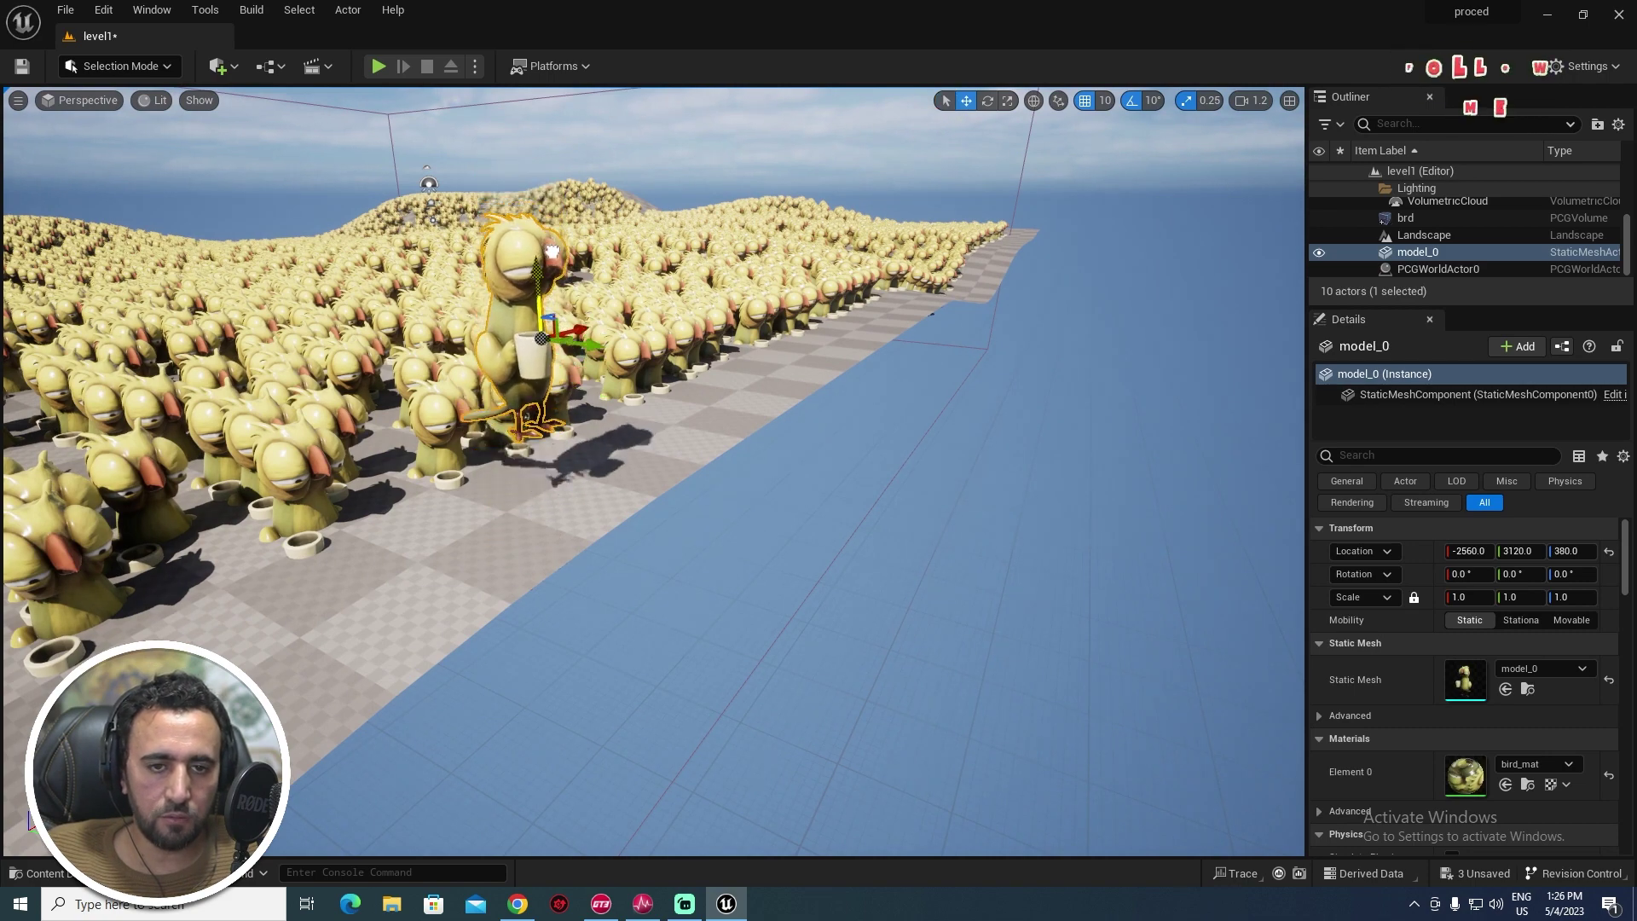
key("w")
right_click_drag(571, 237, 511, 252)
- In Modeling mode, use Edit Pivot to move the bird mesh's pivot to the bottom of its box, and accept it
left_click(108, 70)
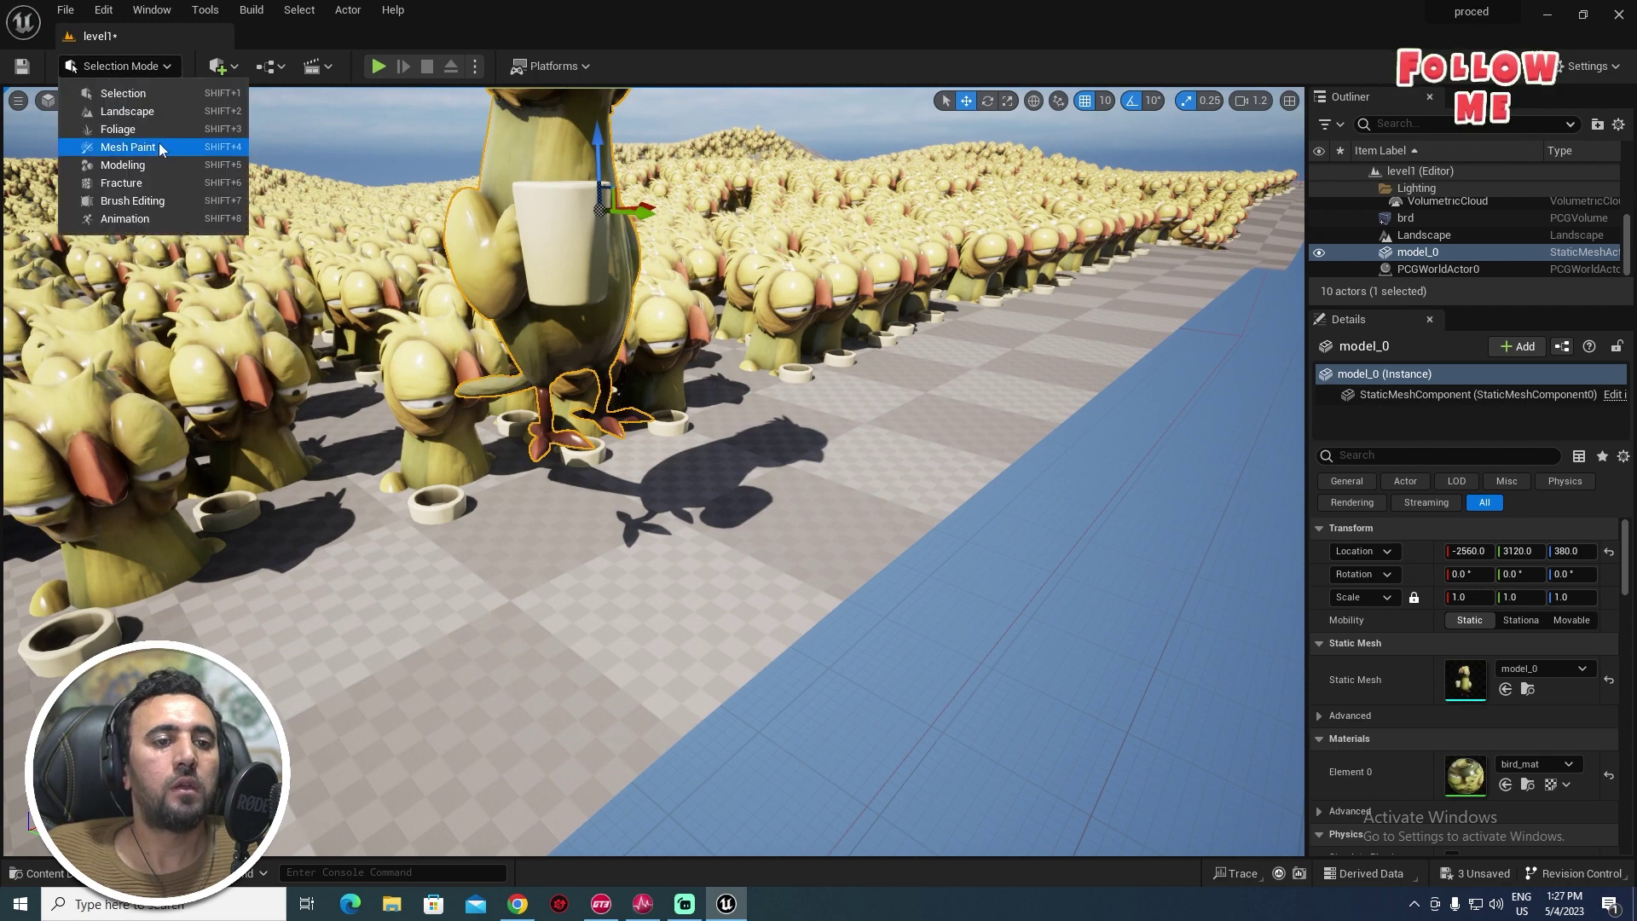
left_click(132, 167)
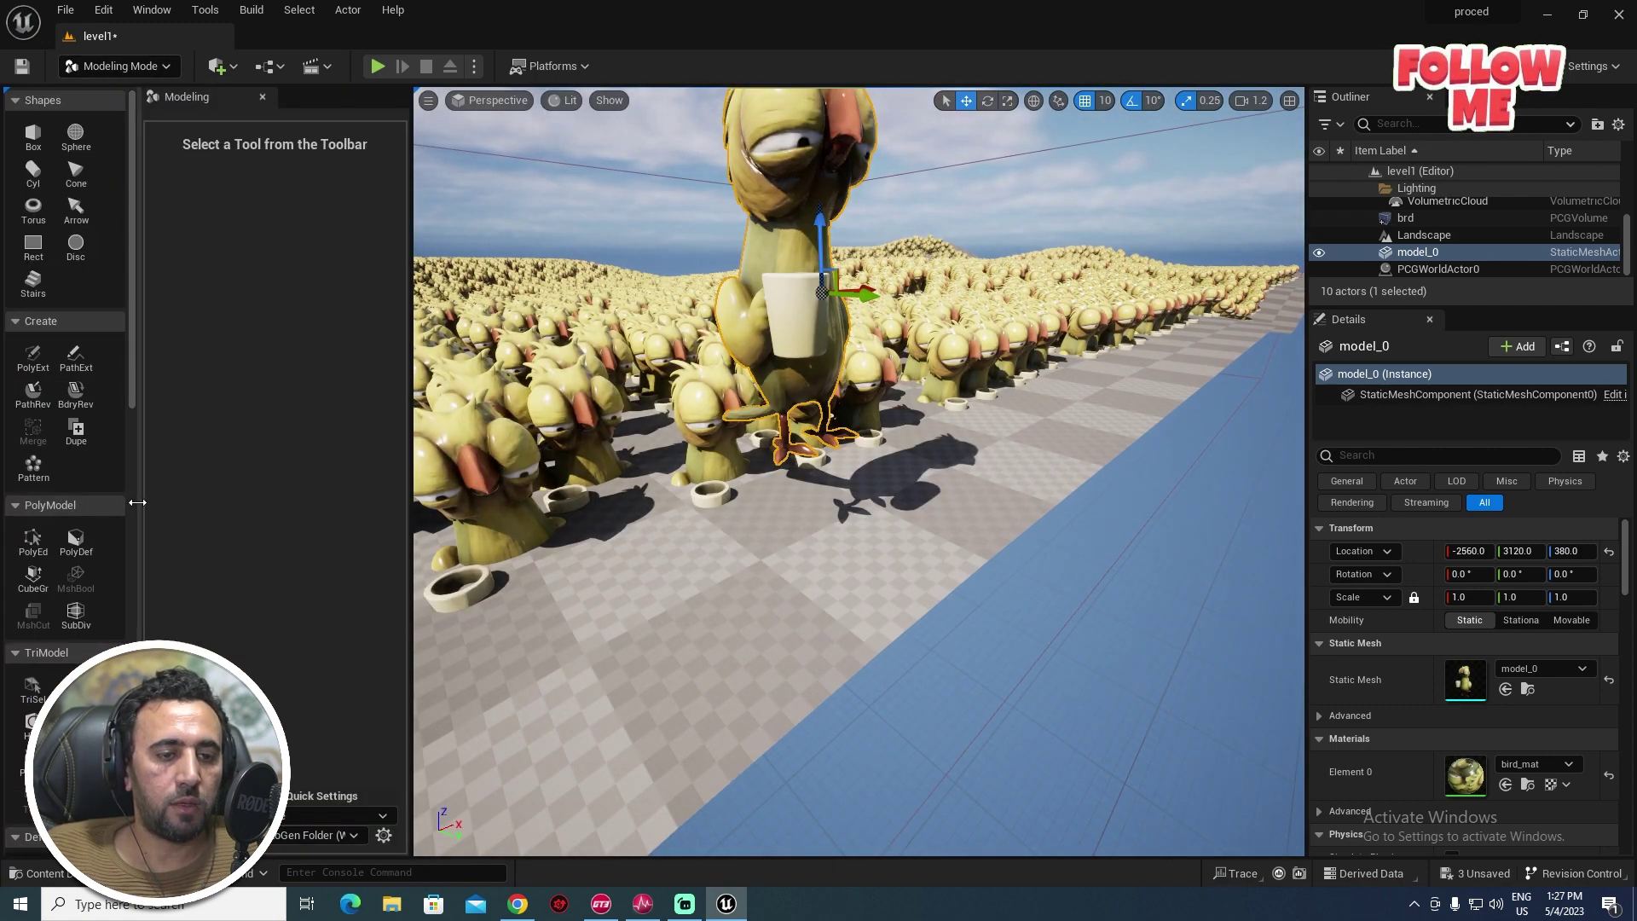
left_click_drag(136, 504, 235, 505)
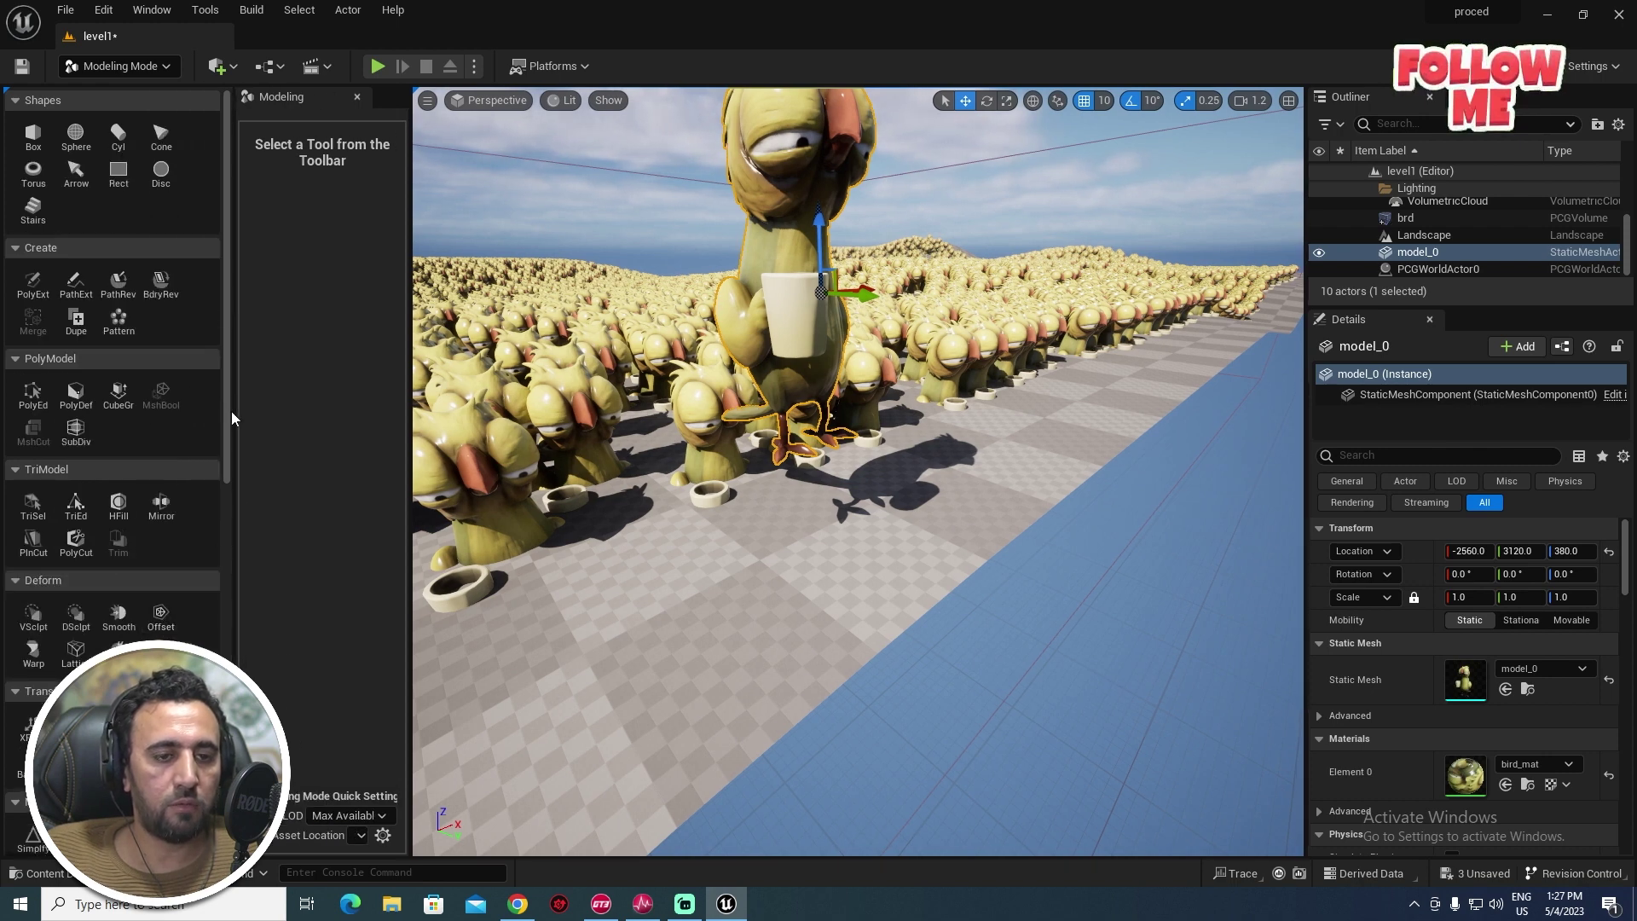
scroll(228, 422, "down", 5)
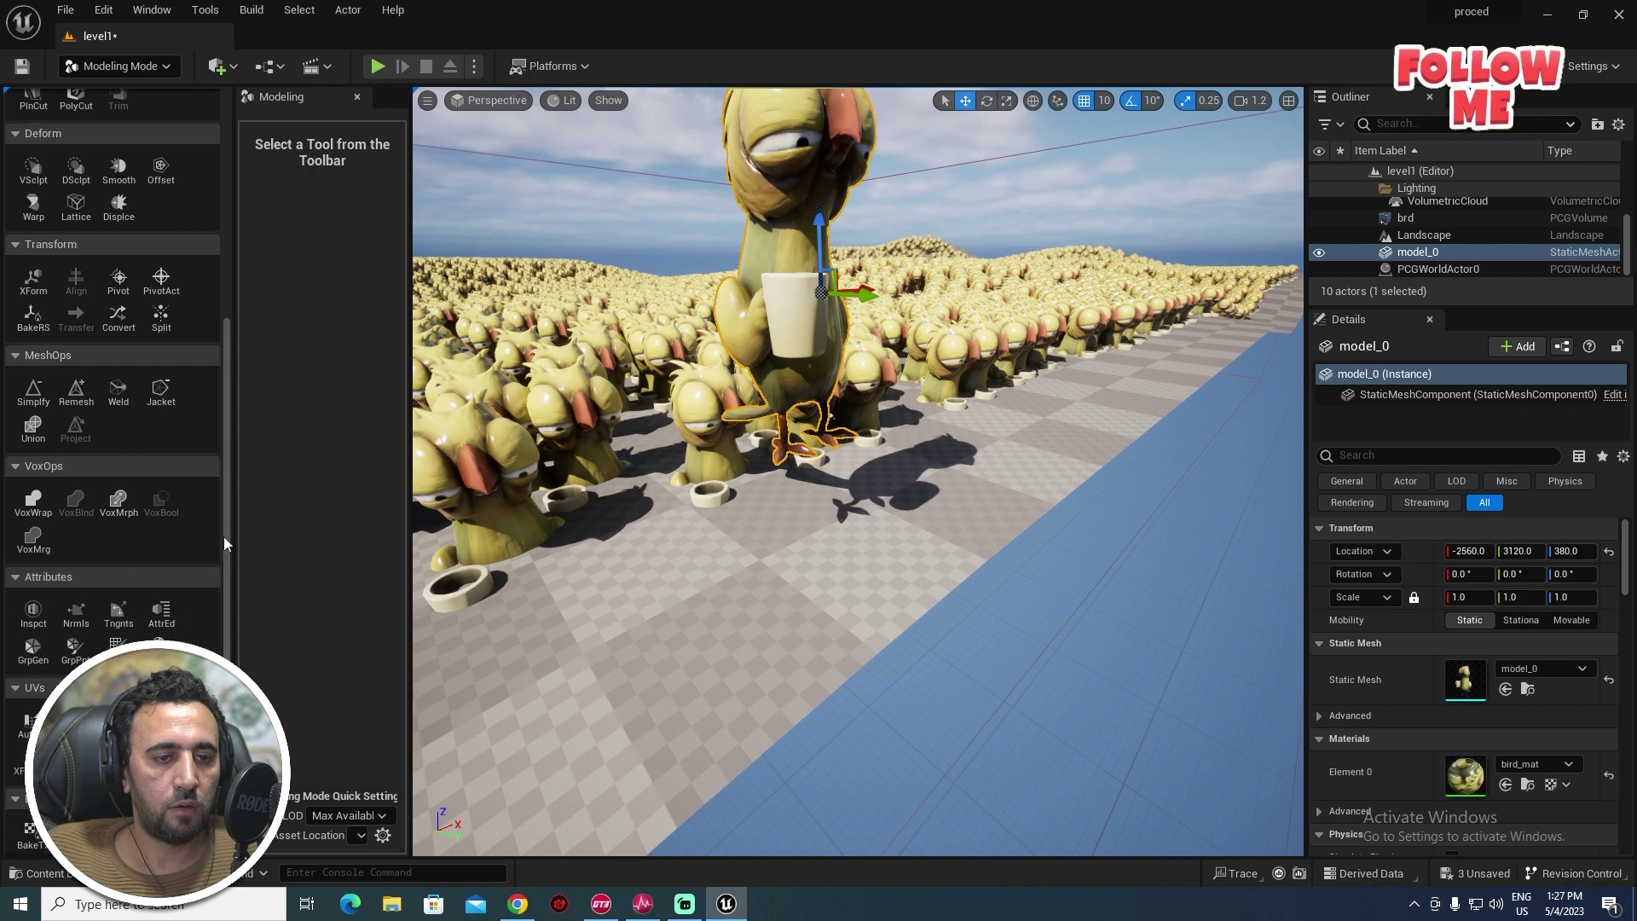
left_click(118, 281)
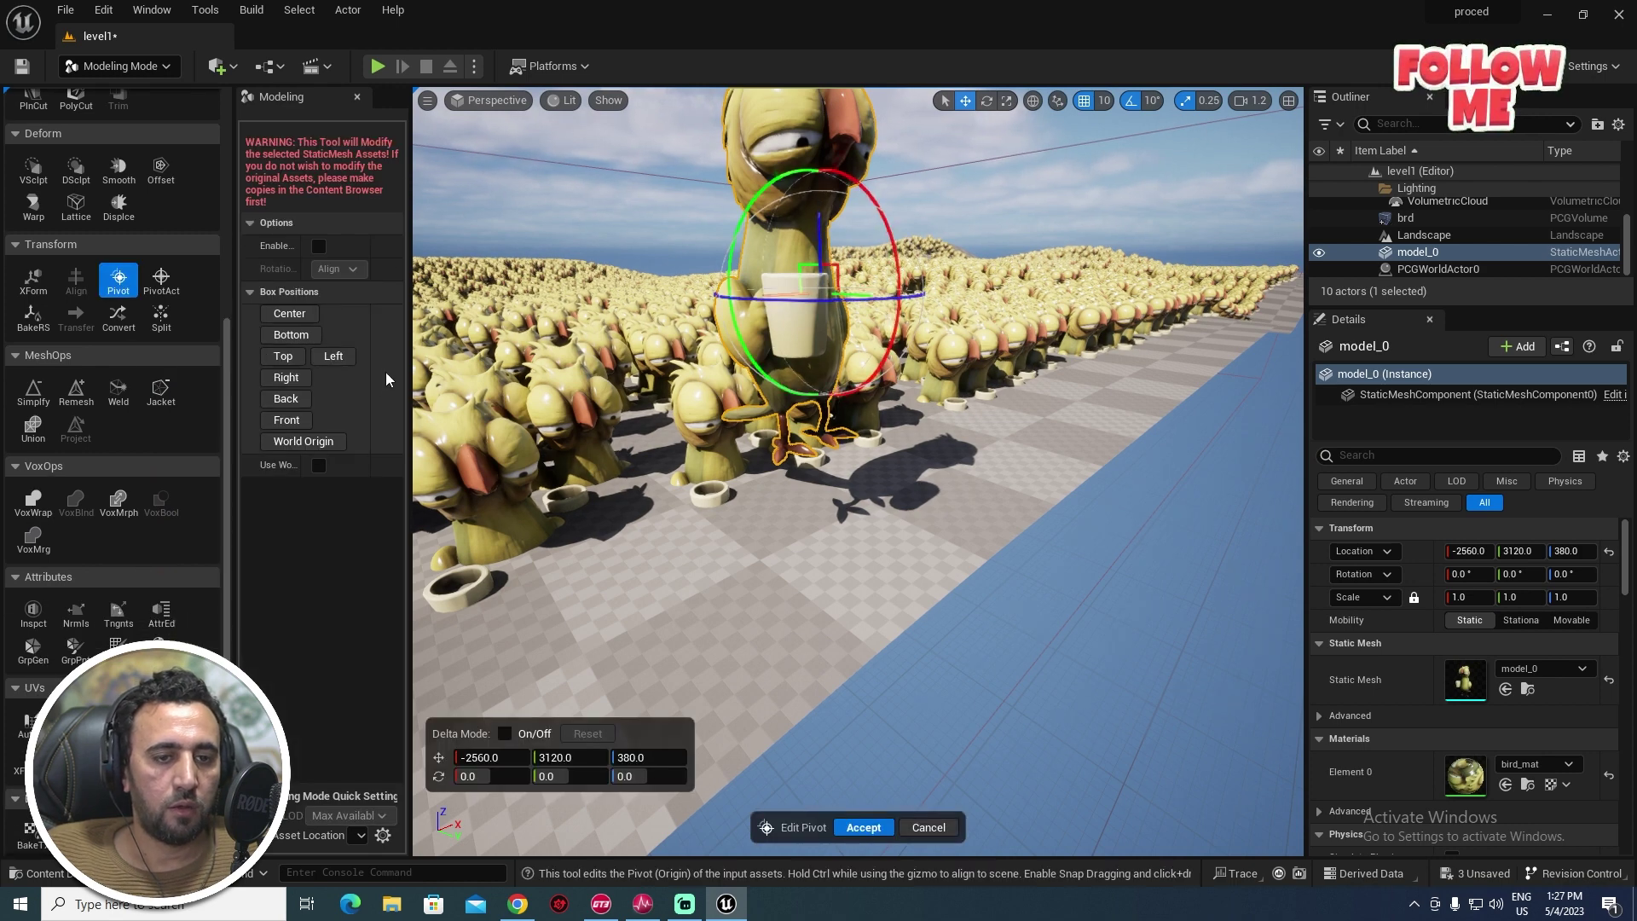
left_click_drag(410, 380, 484, 380)
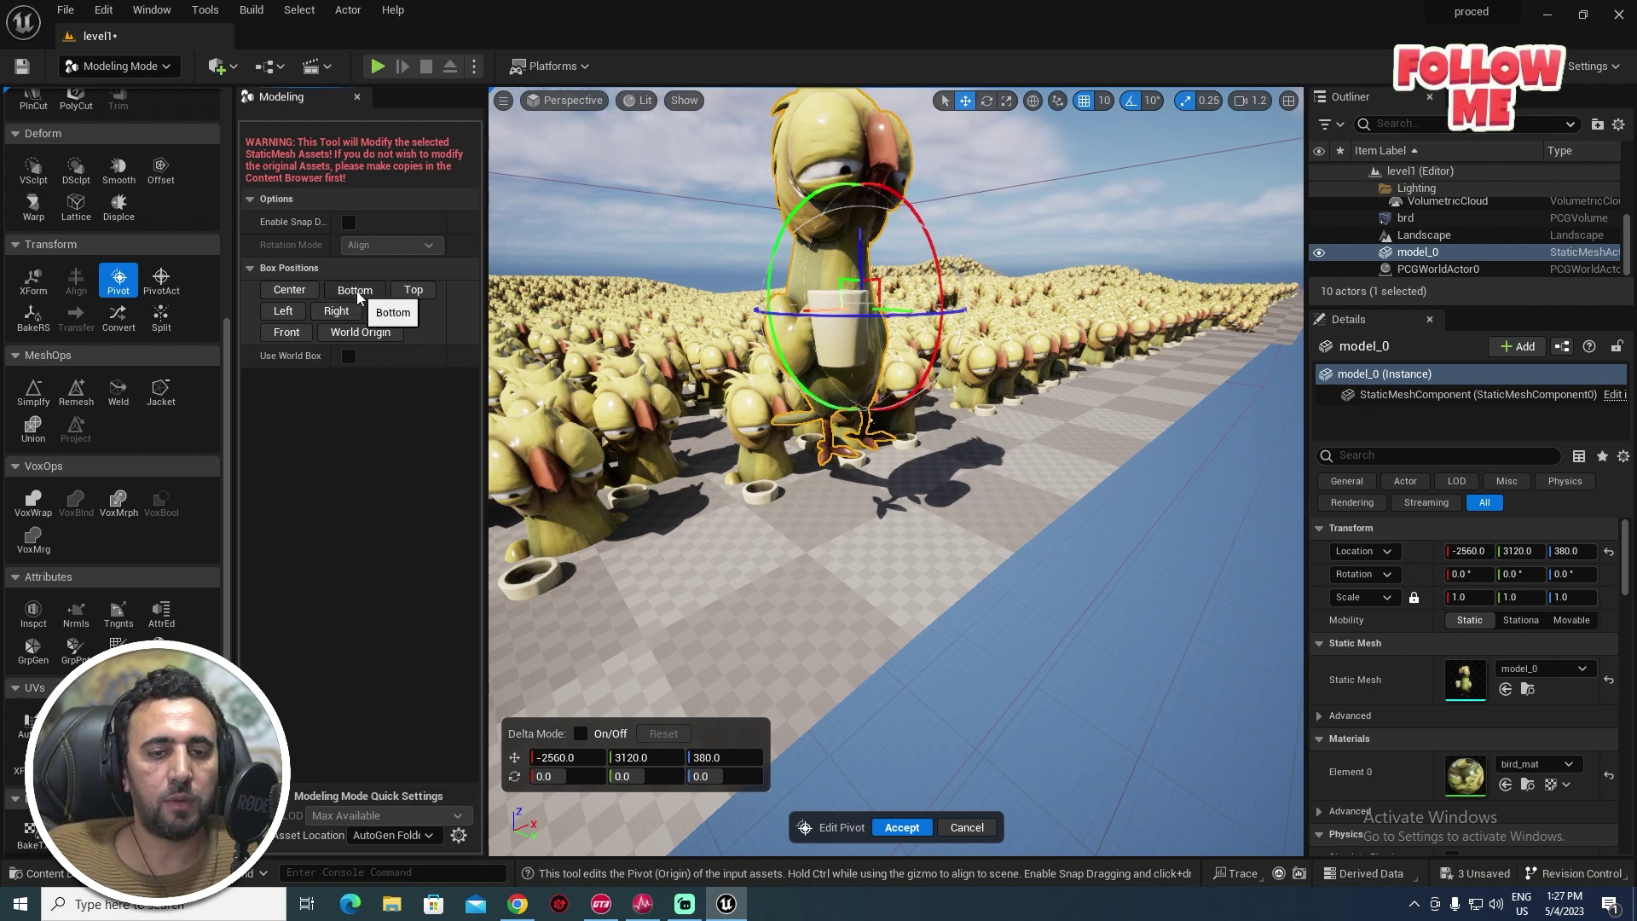
left_click(358, 295)
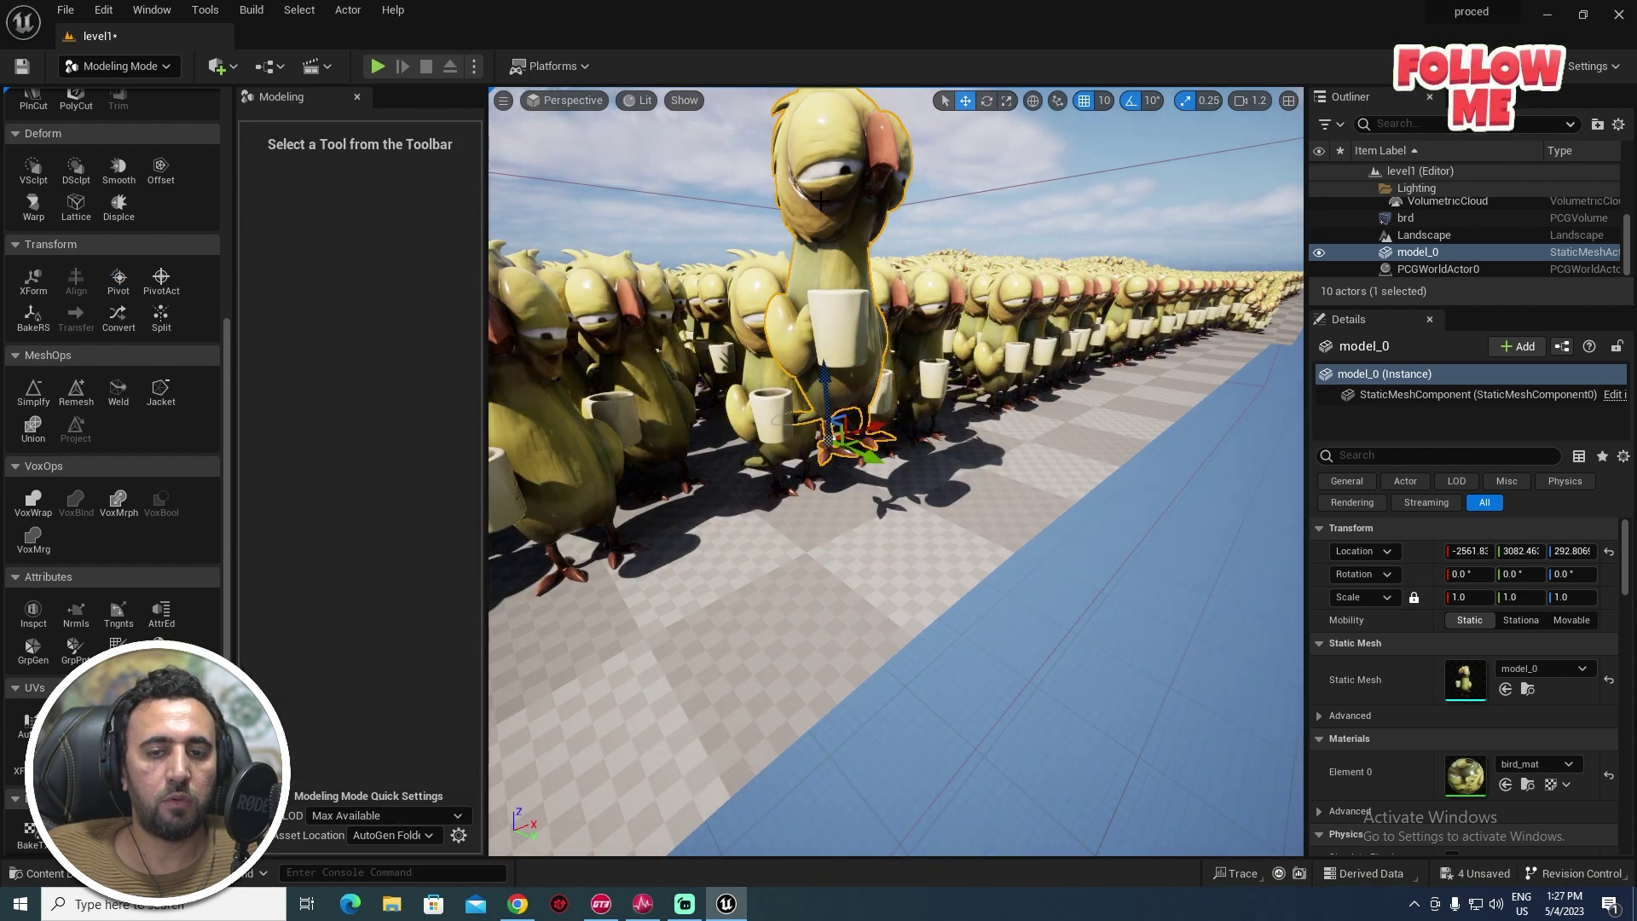
- Delete the placed model_0 bird from the level and return to Selection mode
key("Delete")
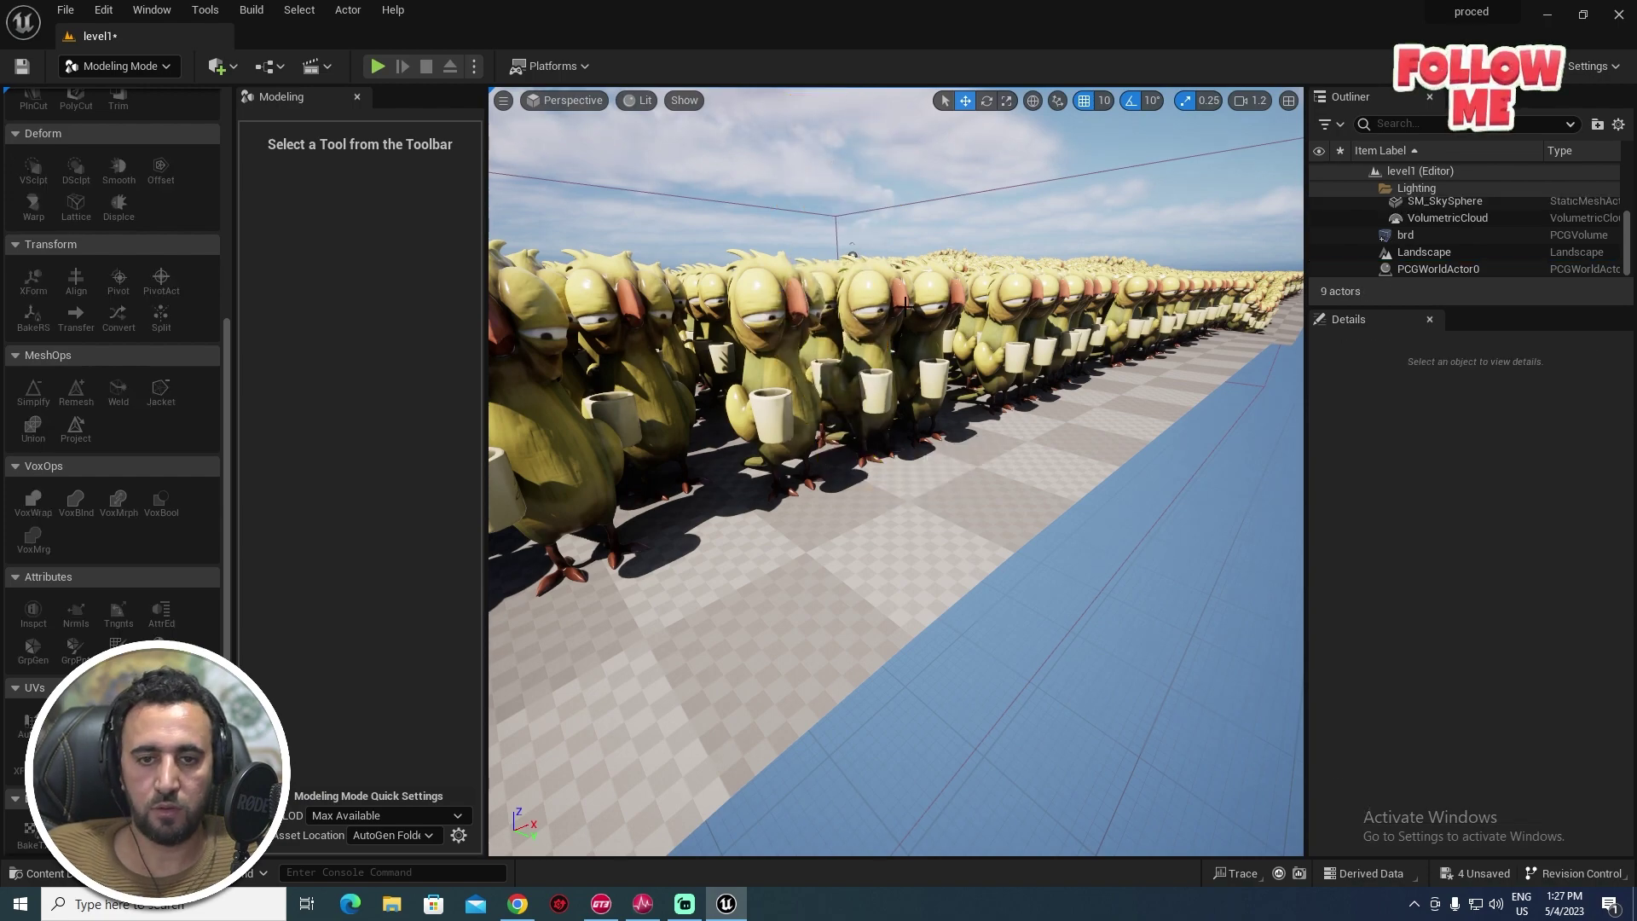
right_click_drag(906, 305, 1023, 341)
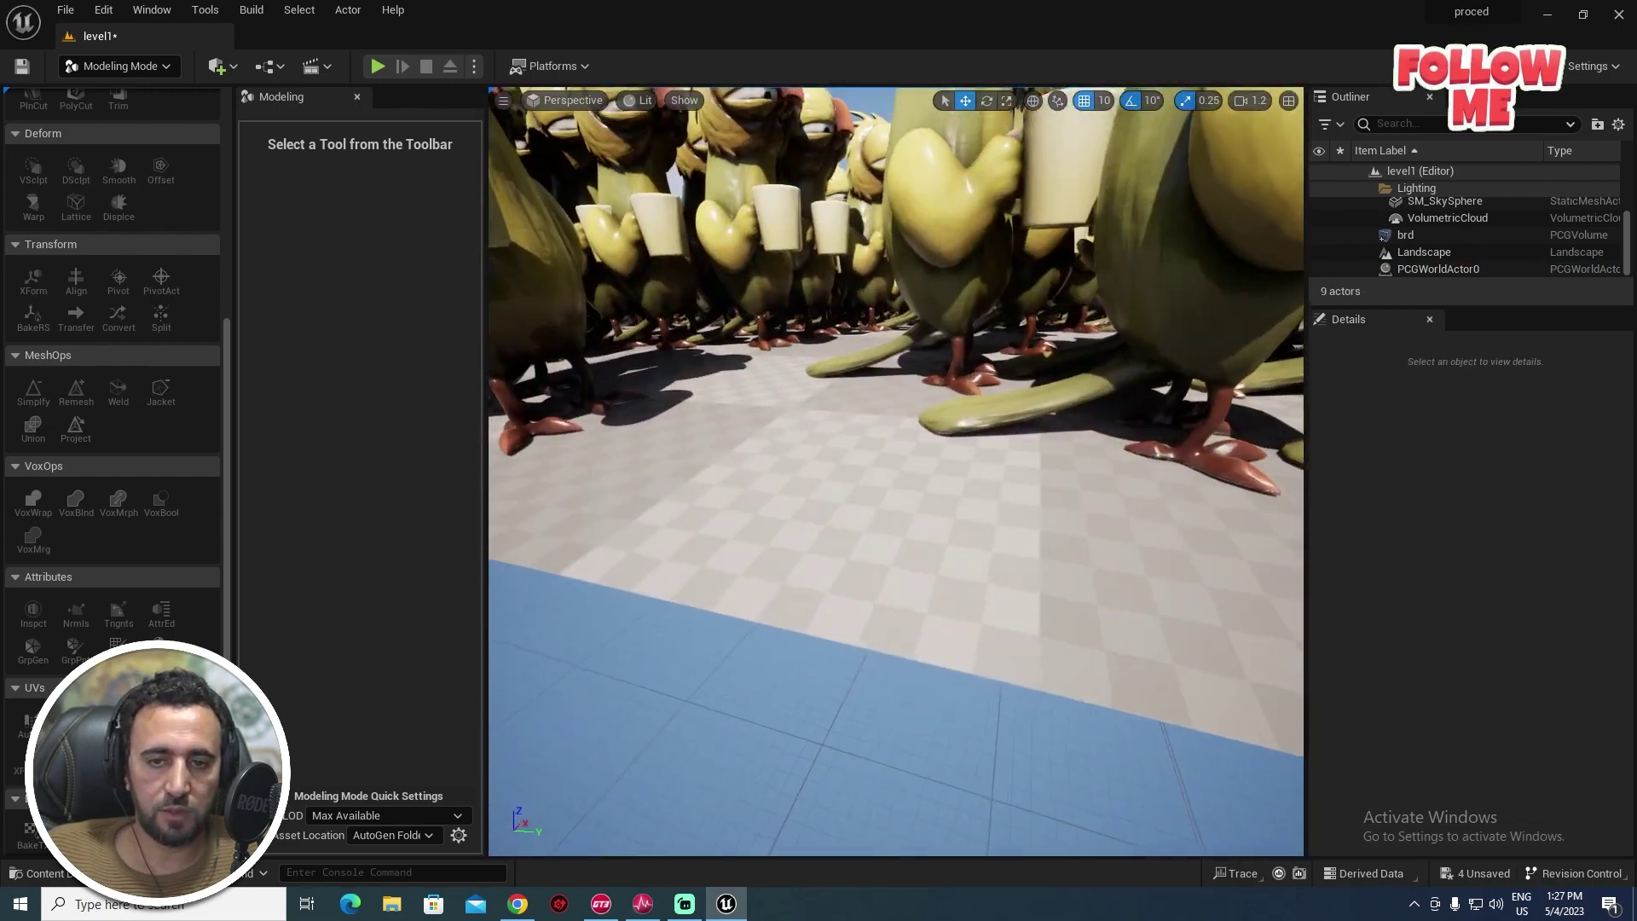
right_click_drag(895, 472, 1023, 512)
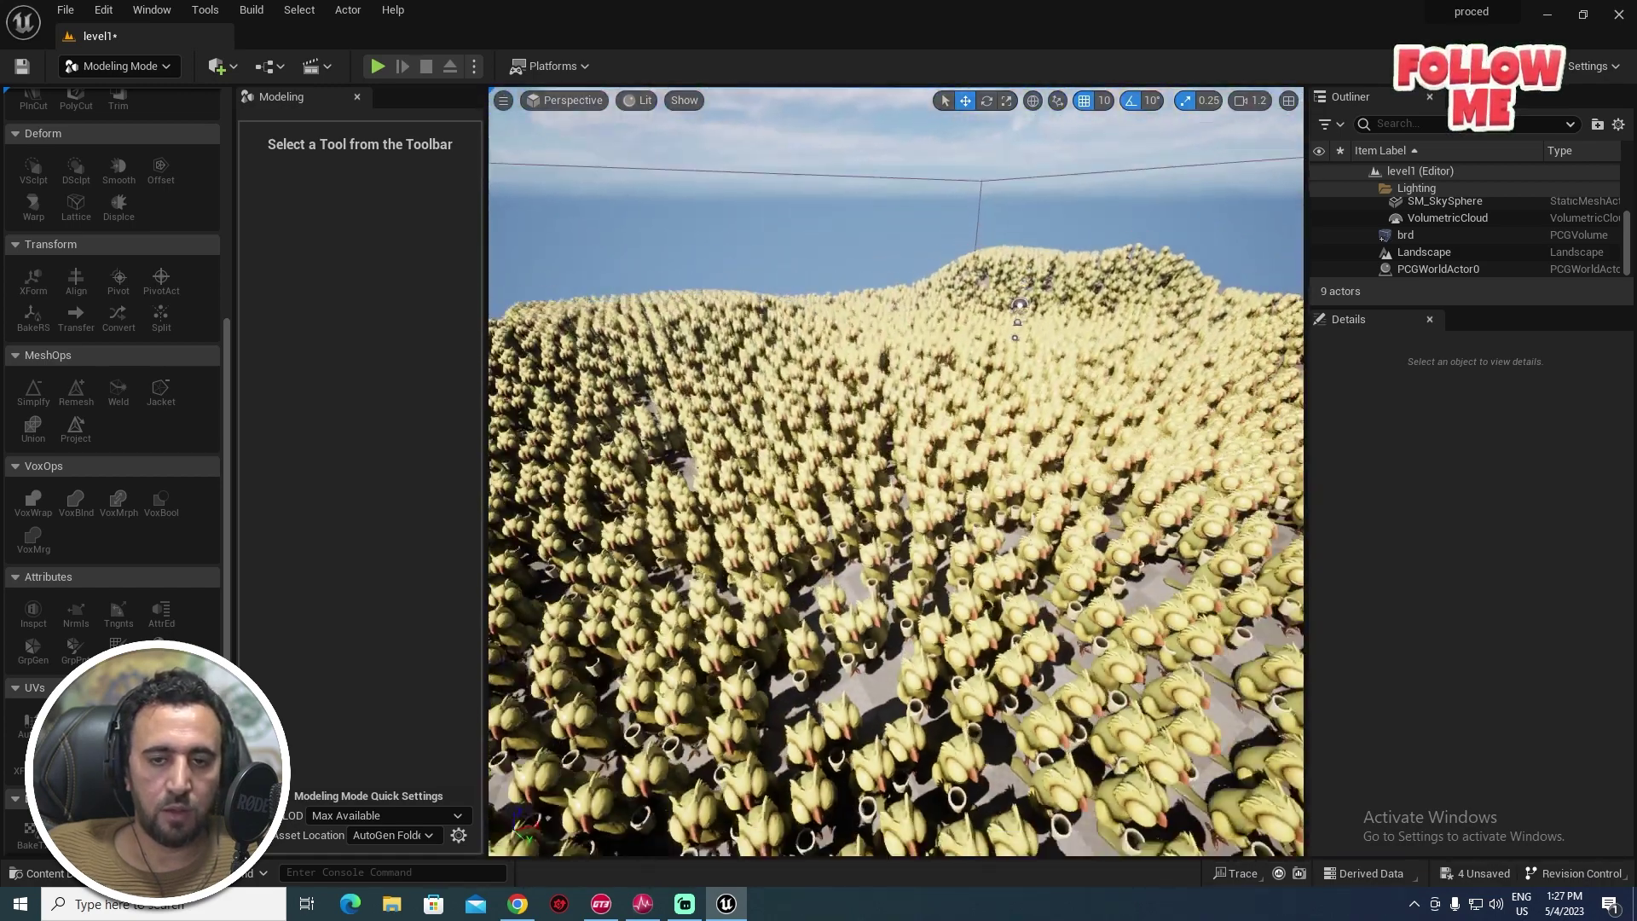
right_click_drag(904, 281, 904, 271)
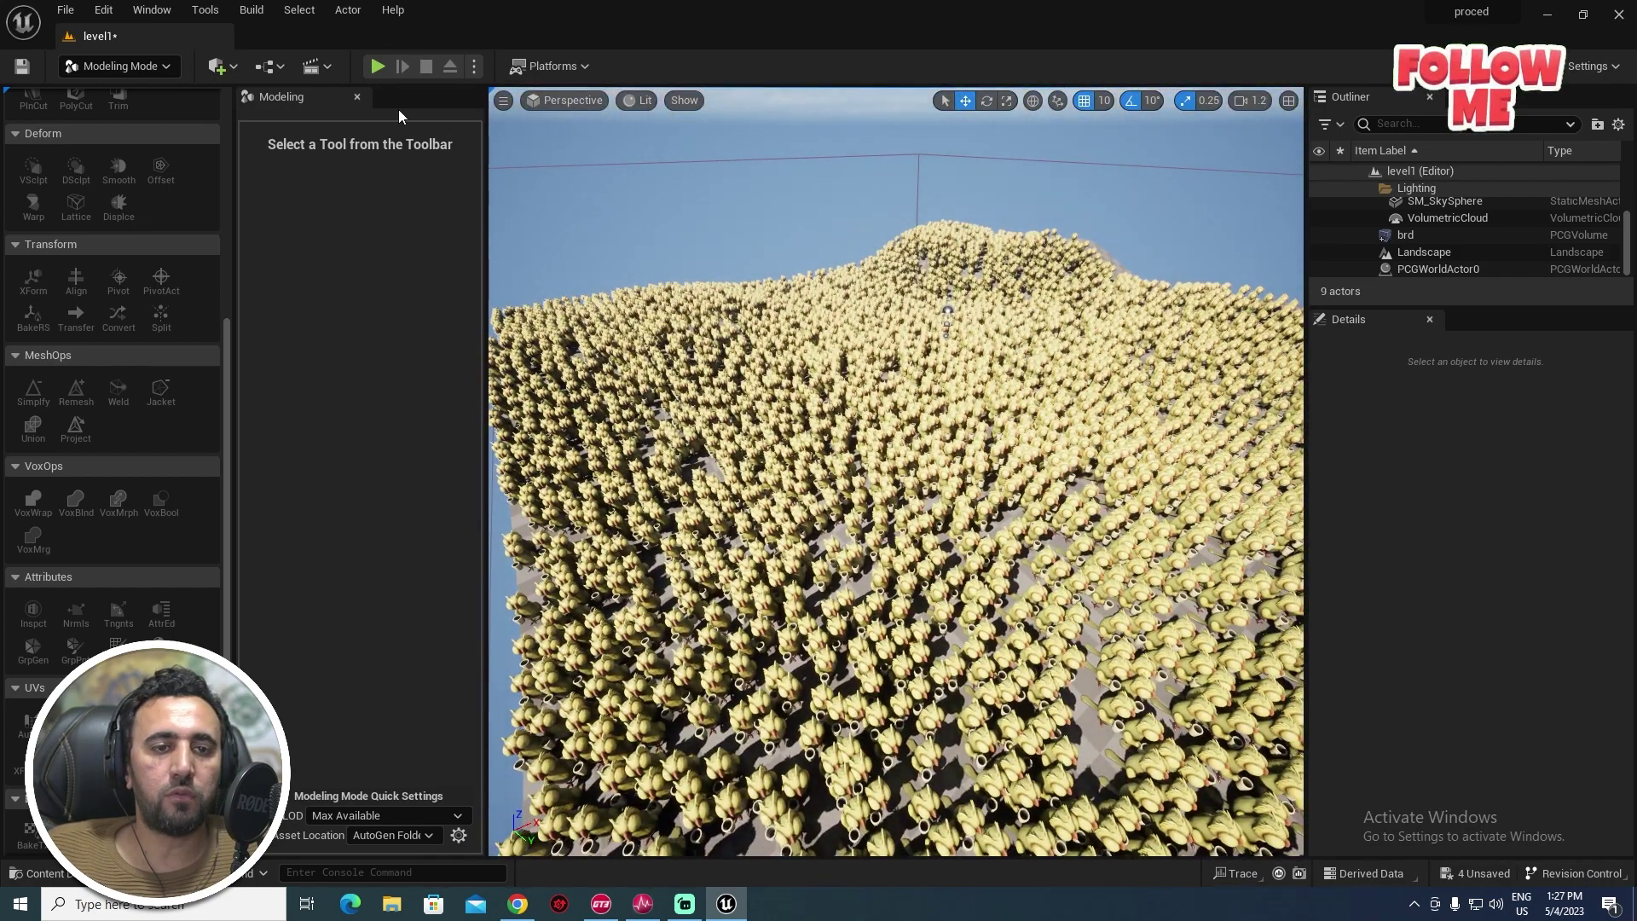
left_click(128, 67)
left_click(126, 109)
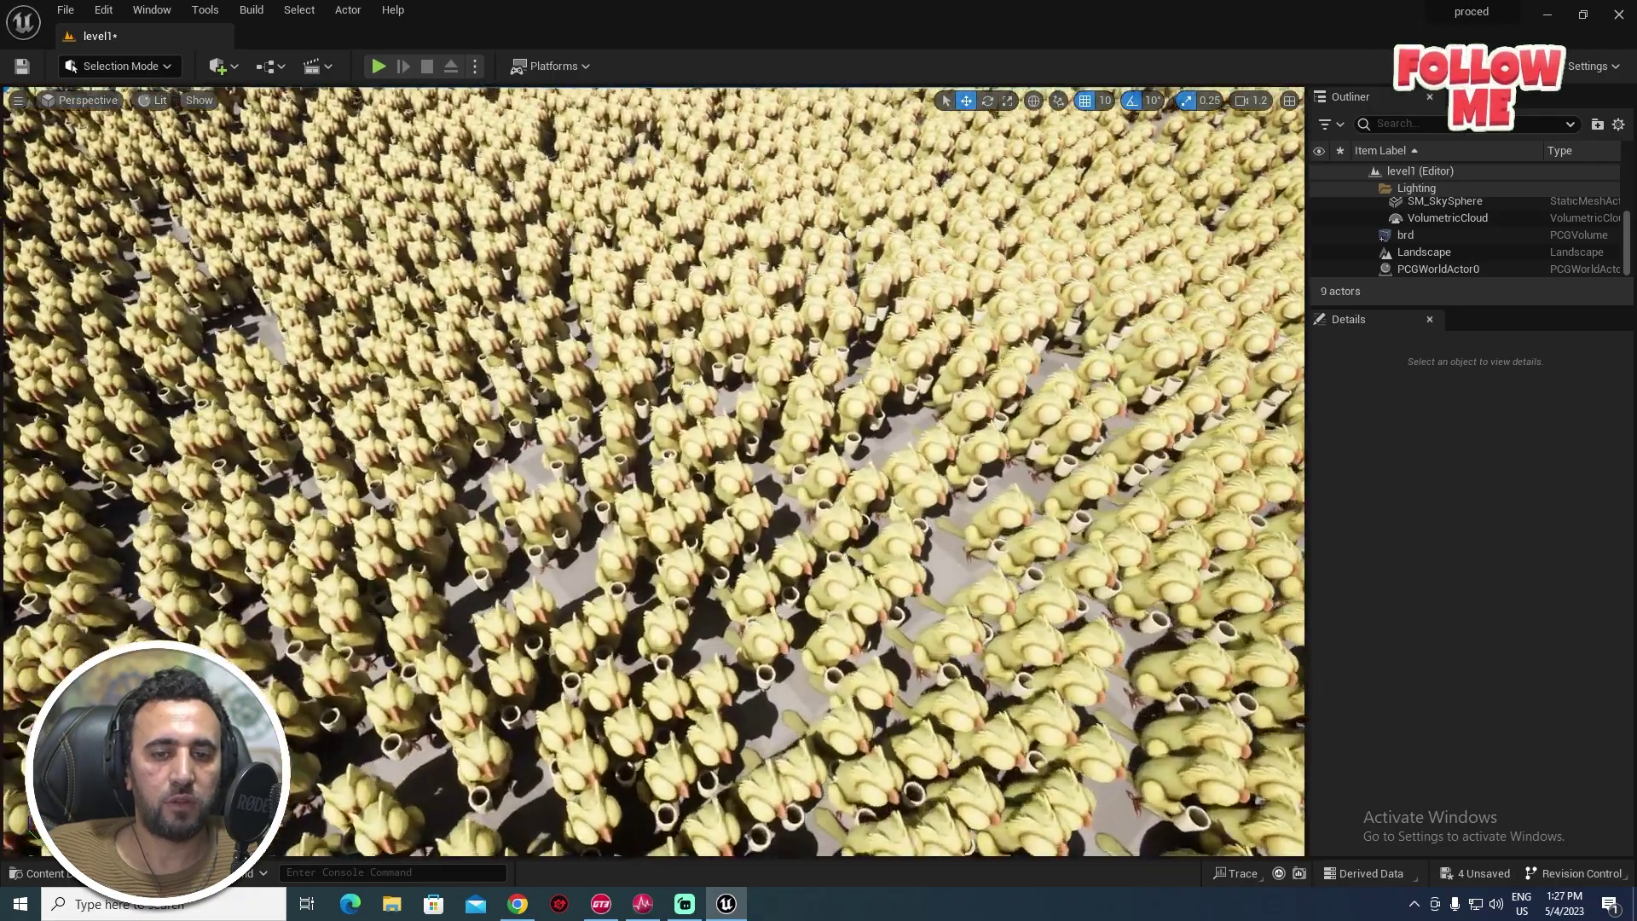
- Fly over the landscape and examine how the spawned birds stand across its surface
right_click_drag(653, 470, 716, 401)
key("w")
key("s")
key("w")
key("s")
key("w")
mouse_move(887, 234)
right_mouse_down()
mouse_move(857, 240)
mouse_move(887, 234)
mouse_move(879, 209)
mouse_move(917, 200)
mouse_move(886, 275)
mouse_move(889, 235)
right_mouse_up()
- Reopen the brd graph from the pcg folder and set the Transform Points node's Scale Min to 0.8
key("ctrl+space")
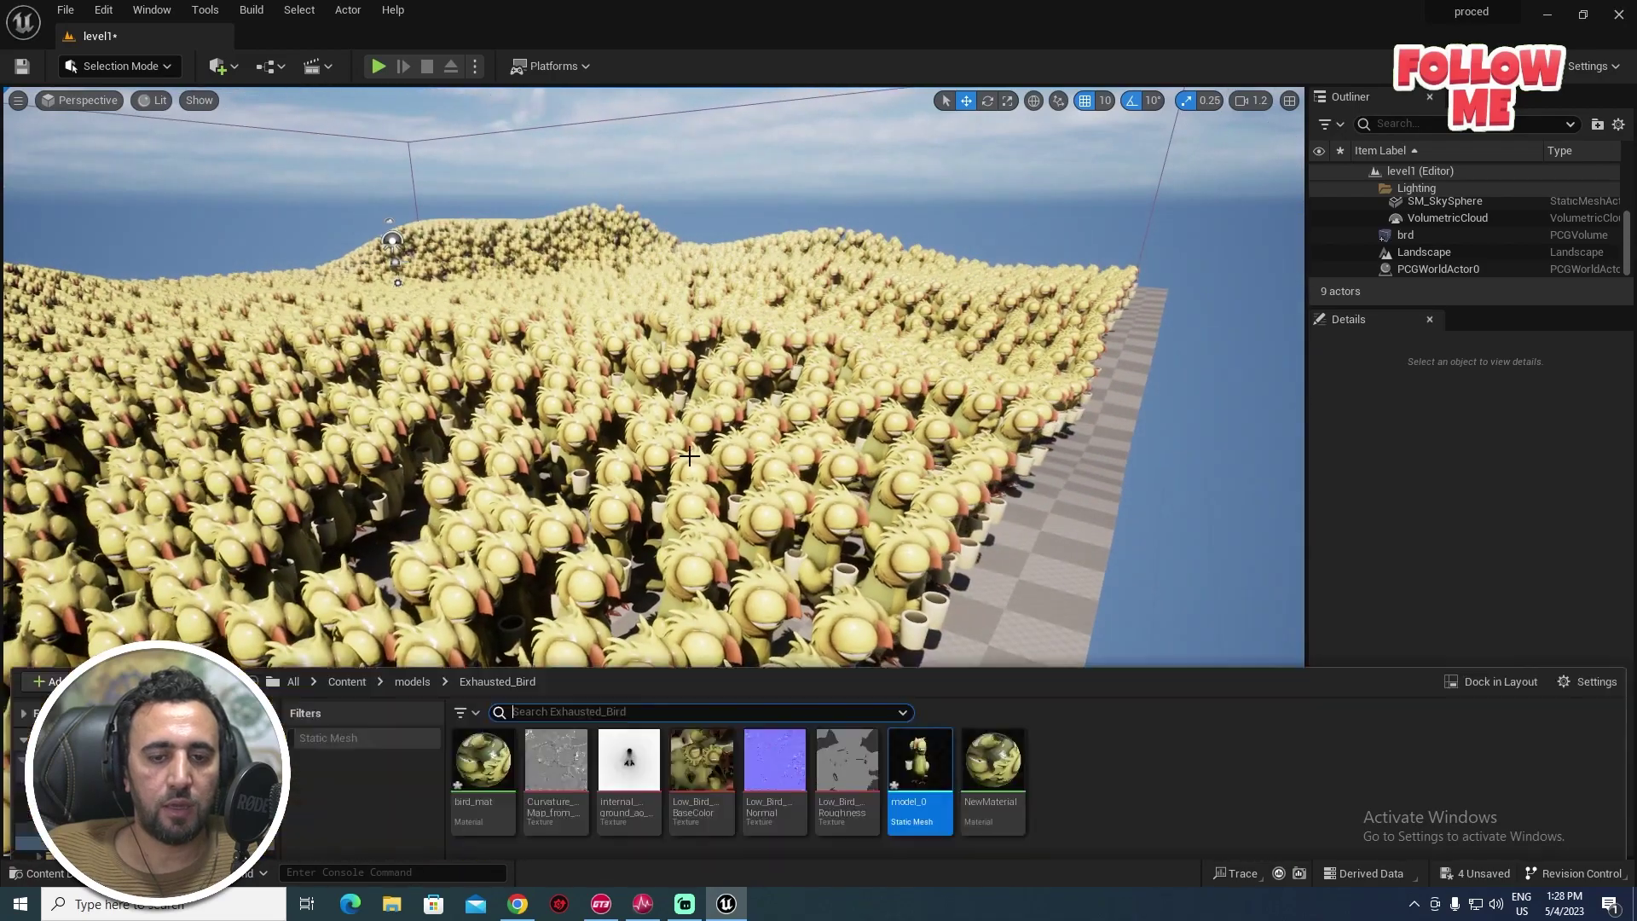
left_click(68, 765)
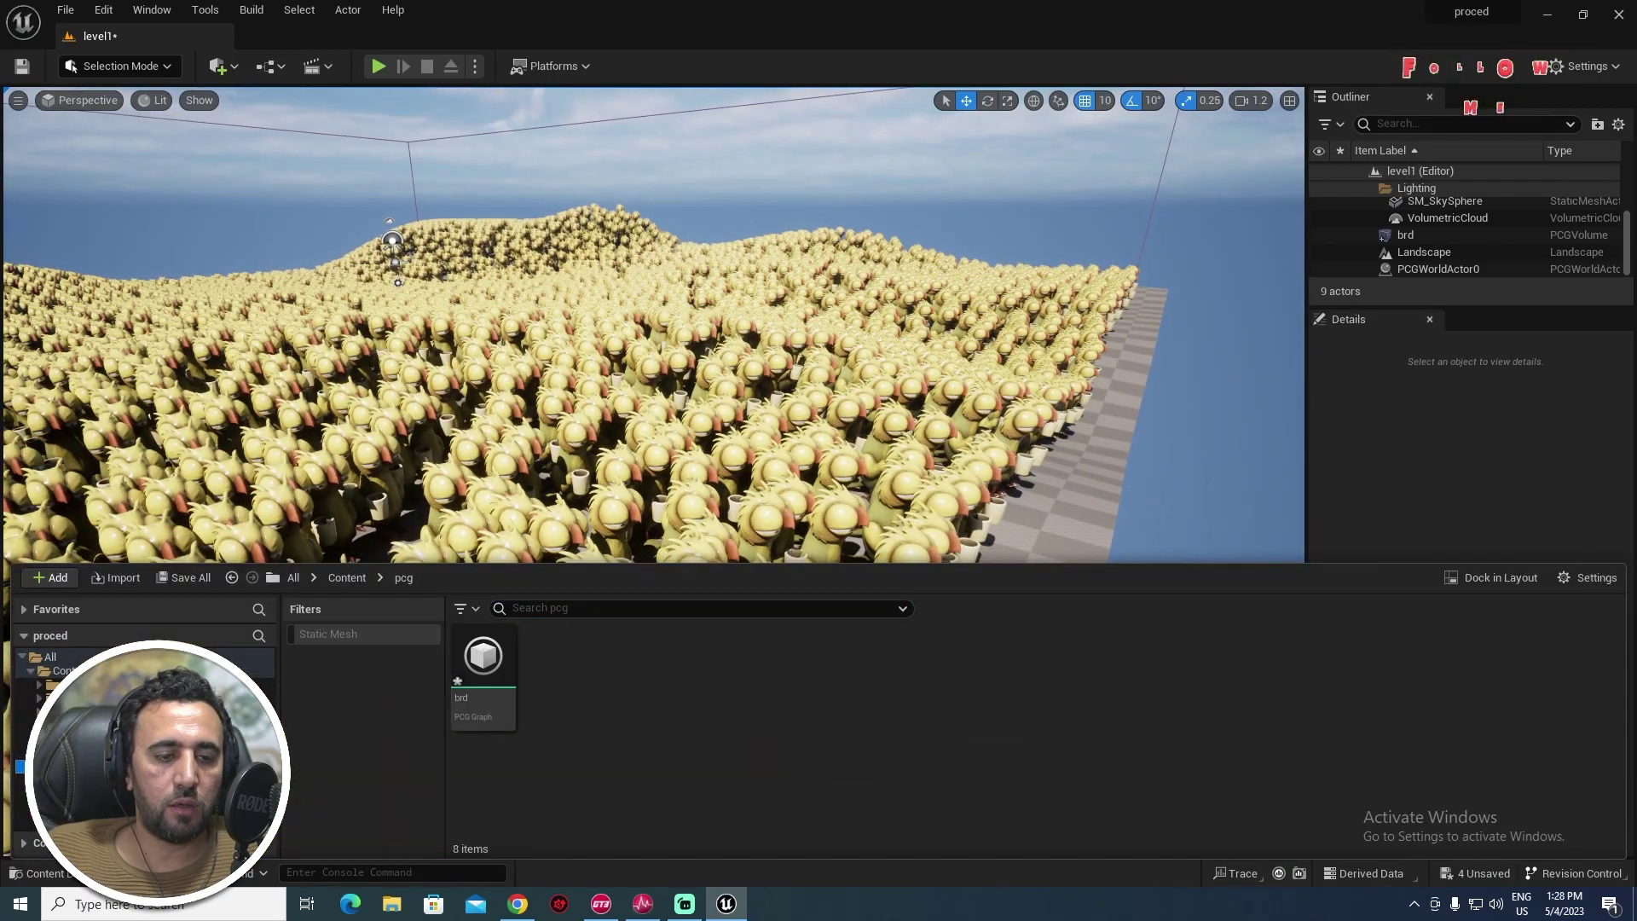
double_click(484, 657)
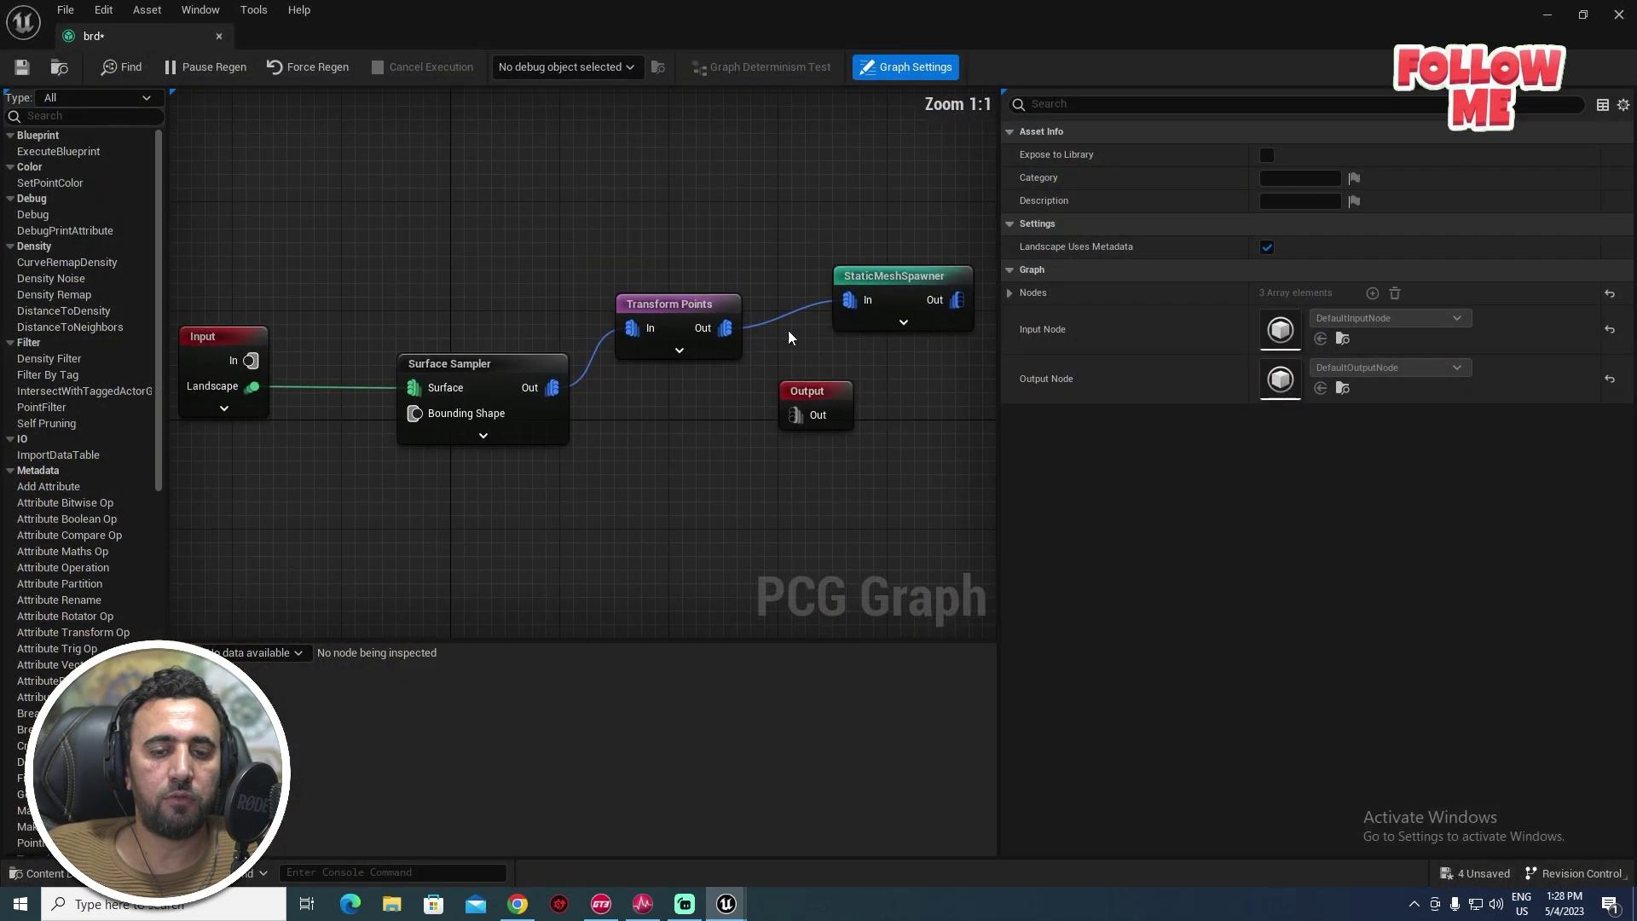
right_click_drag(689, 488, 650, 433)
right_click(647, 259)
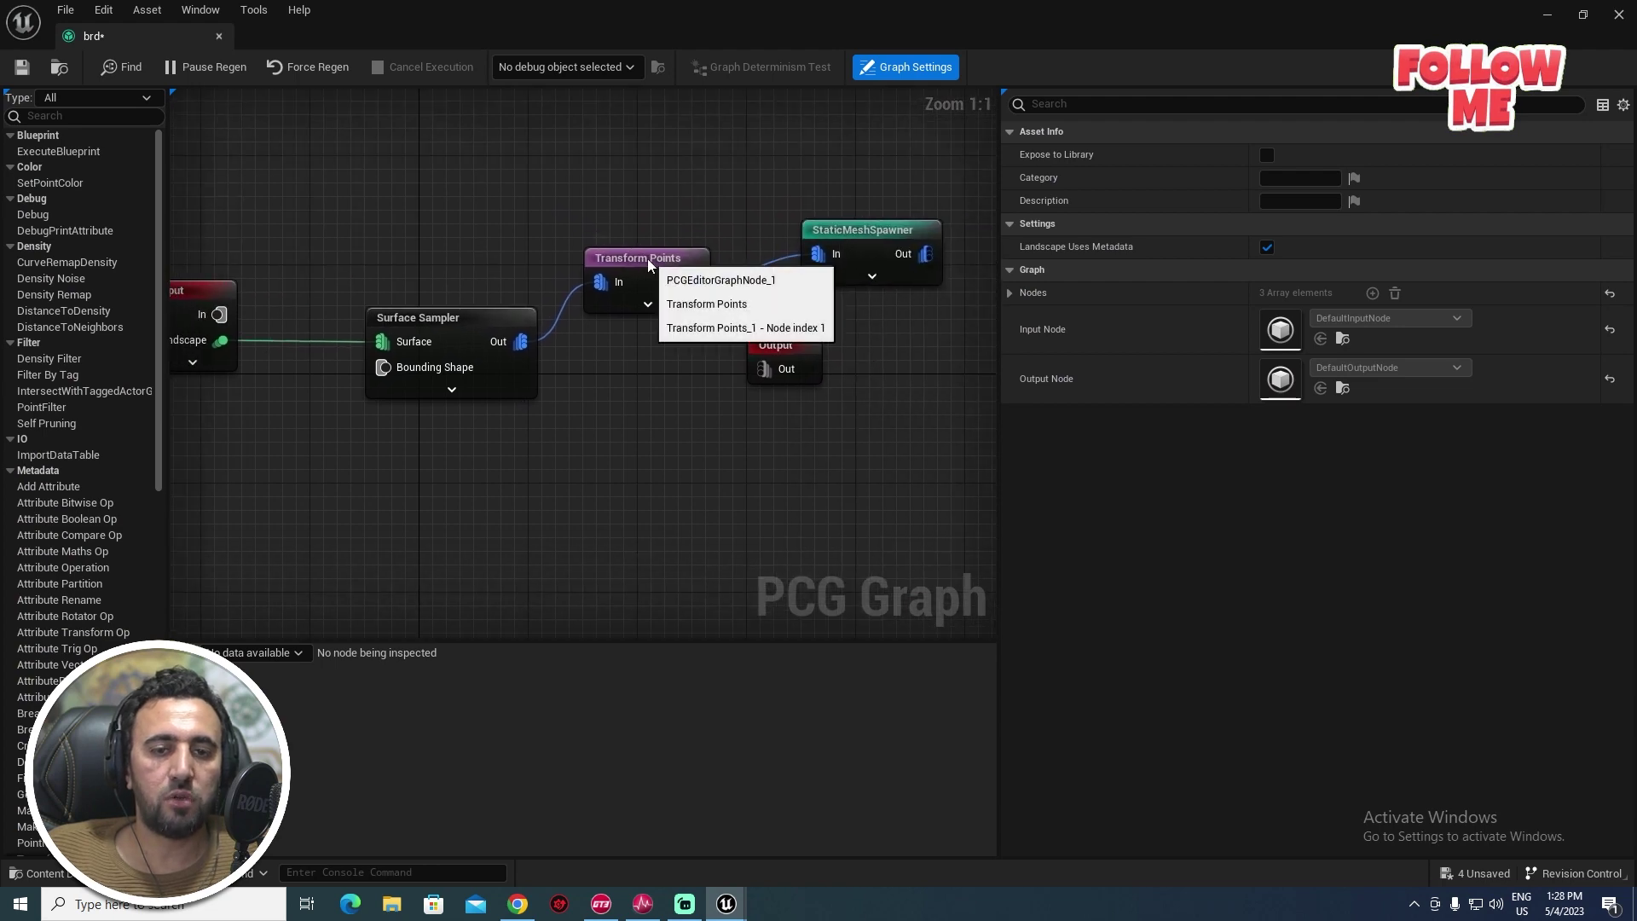
left_click(594, 263)
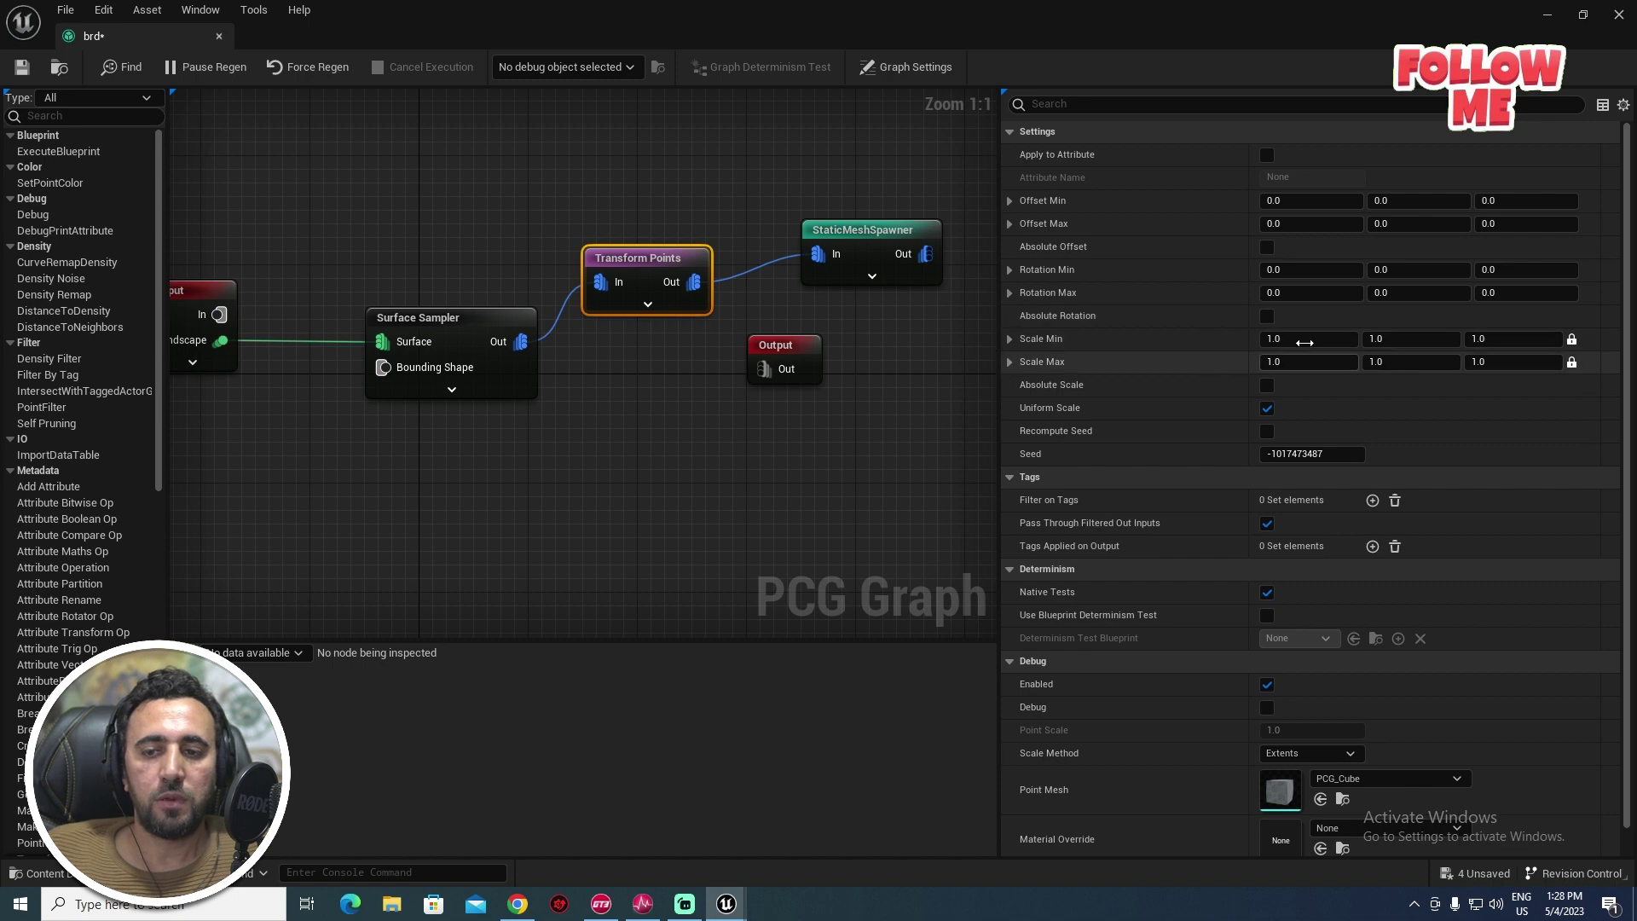
left_click(1275, 338)
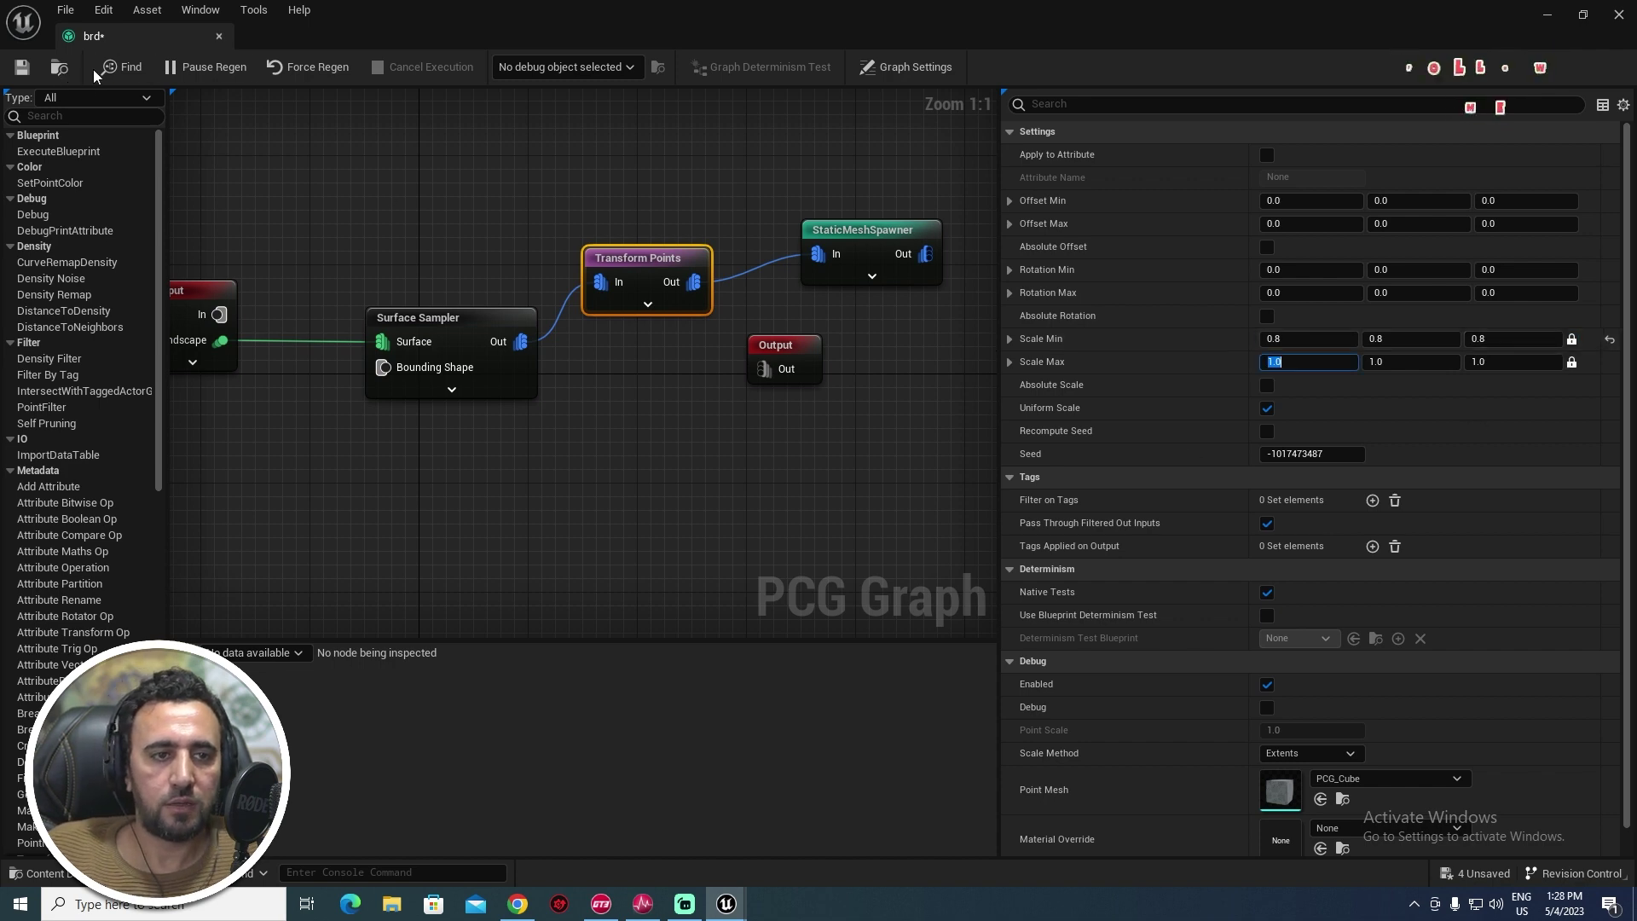
- Shrink the graph window to check the birds in the viewport, and set the Transform Points node's Scale Min to 0.5
double_click(813, 8)
left_click_drag(853, 58, 695, 701)
right_click_drag(514, 659, 798, 662)
left_click_drag(865, 697, 822, 170)
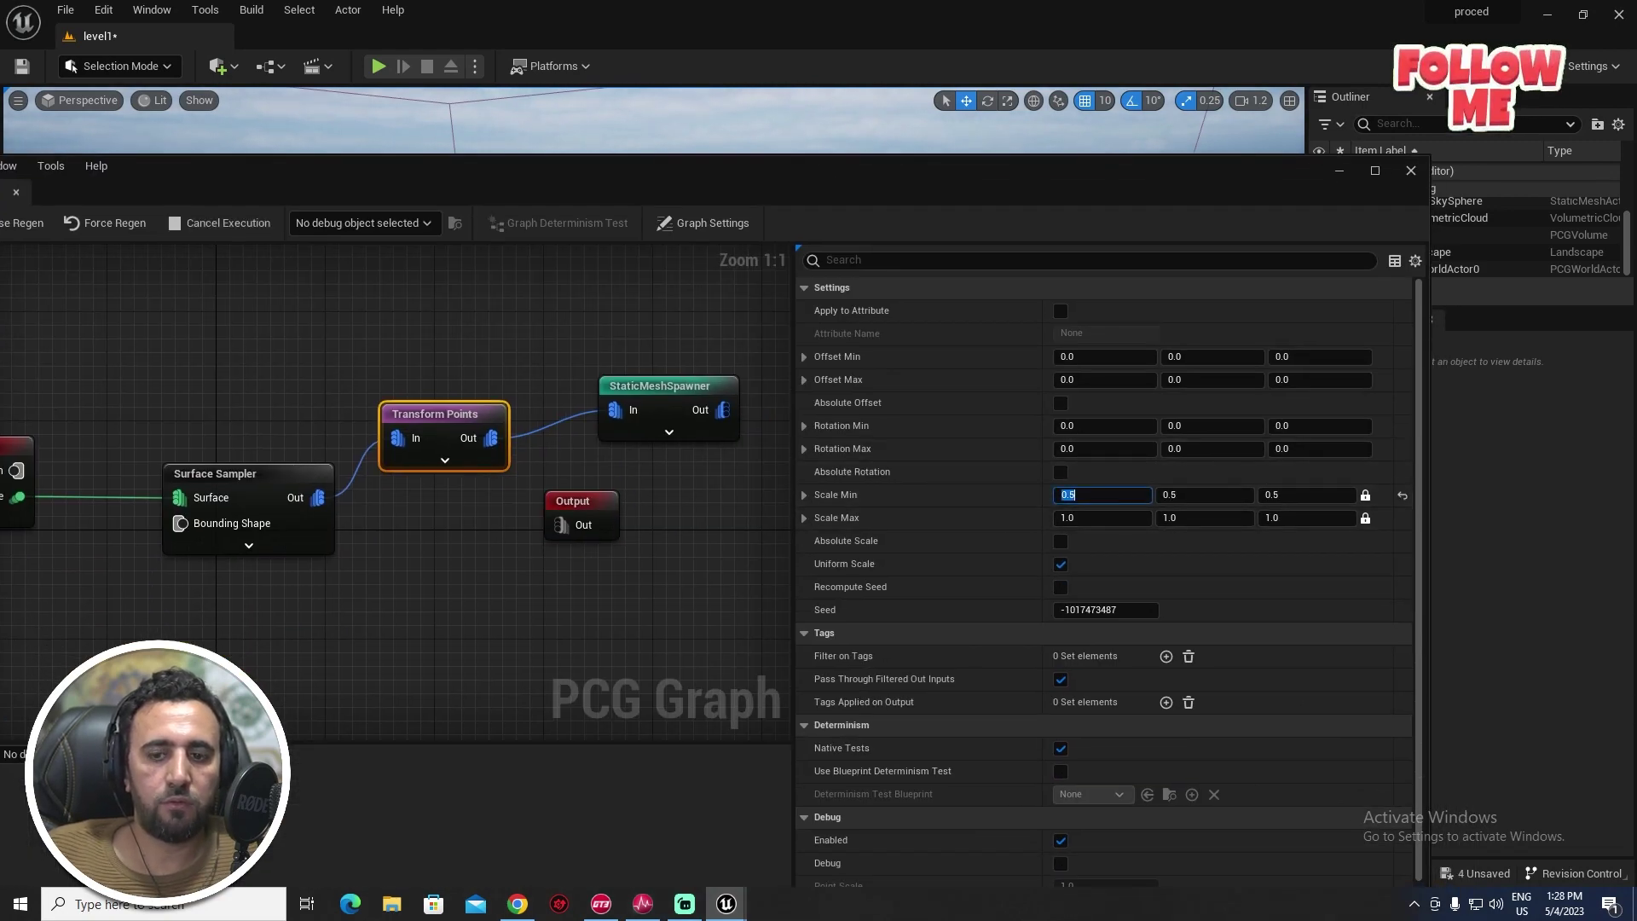
- Move the graph window aside and examine the size variation among the spawned birds from near and far
left_click_drag(1119, 201, 604, 685)
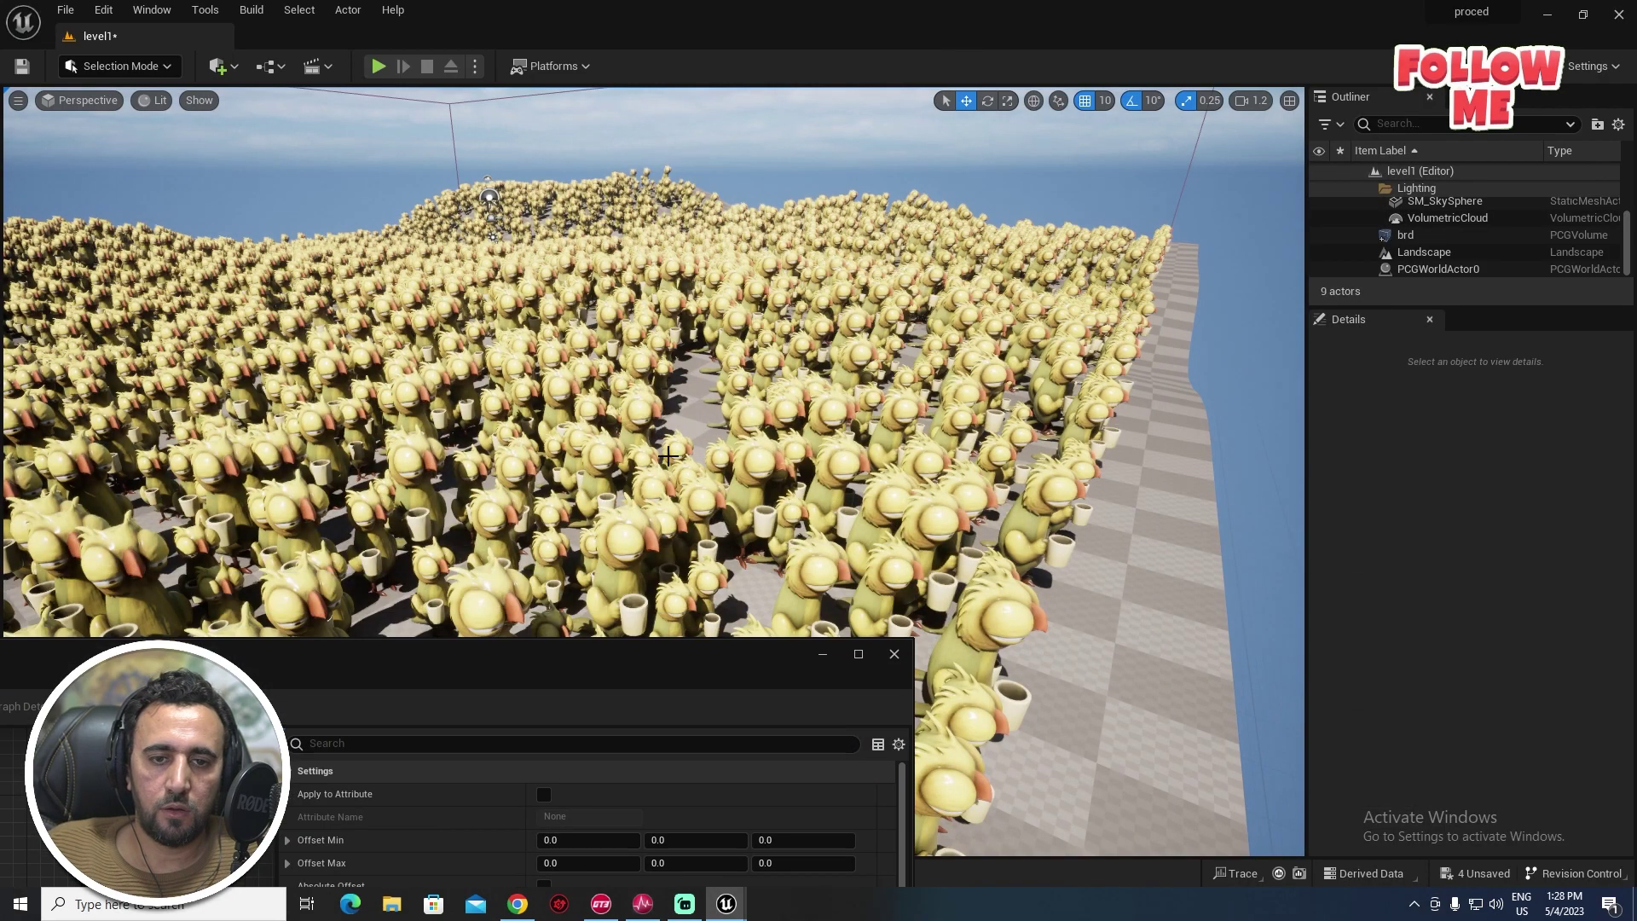
key("w")
mouse_move(802, 312)
right_mouse_down()
mouse_move(802, 376)
mouse_move(887, 375)
mouse_move(768, 366)
mouse_move(802, 367)
mouse_move(767, 366)
mouse_move(759, 316)
mouse_move(771, 367)
mouse_move(751, 367)
mouse_move(810, 332)
mouse_move(759, 341)
mouse_move(819, 320)
mouse_move(785, 324)
mouse_move(784, 358)
mouse_move(827, 316)
mouse_move(780, 337)
right_mouse_up()
key("s")
key("w")
key("s")
key("w")
key("s")
key("s")
key("w")
key("w")
key("s")
key("s")
- Bring the graph window back into view and set the Transform Points node's Scale Min to 0.7
left_click_drag(681, 660, 751, 268)
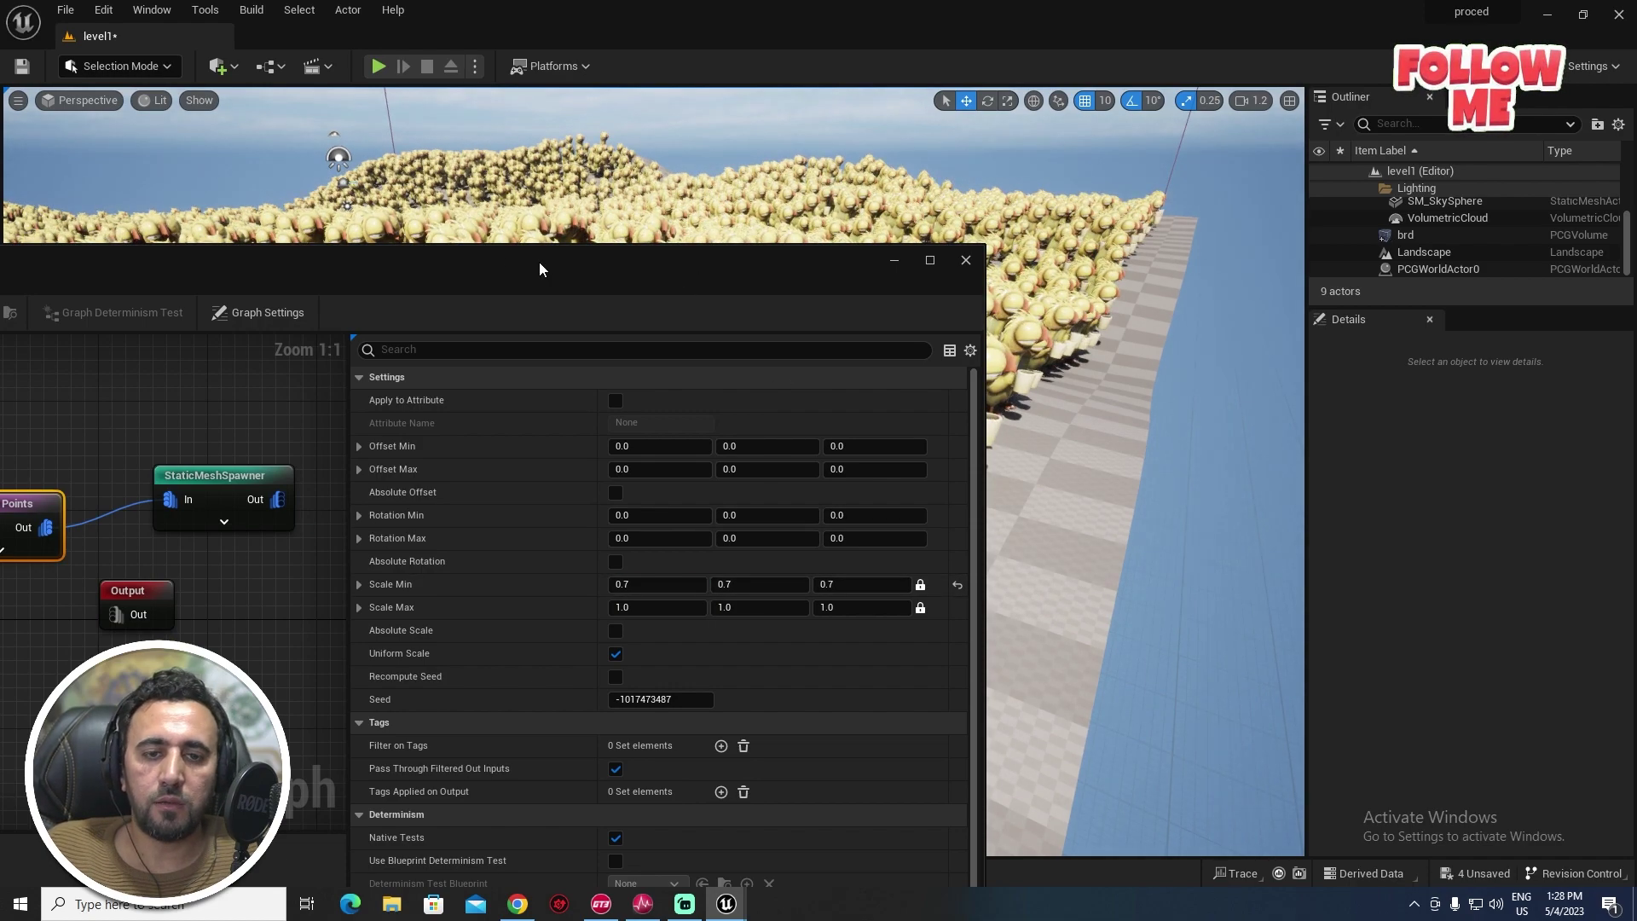
- Clear the graph window from the viewport and inspect the birds' size variation up close and from a distance
left_click_drag(539, 270, 223, 677)
key("w")
right_click_drag(773, 428, 656, 481)
key("d")
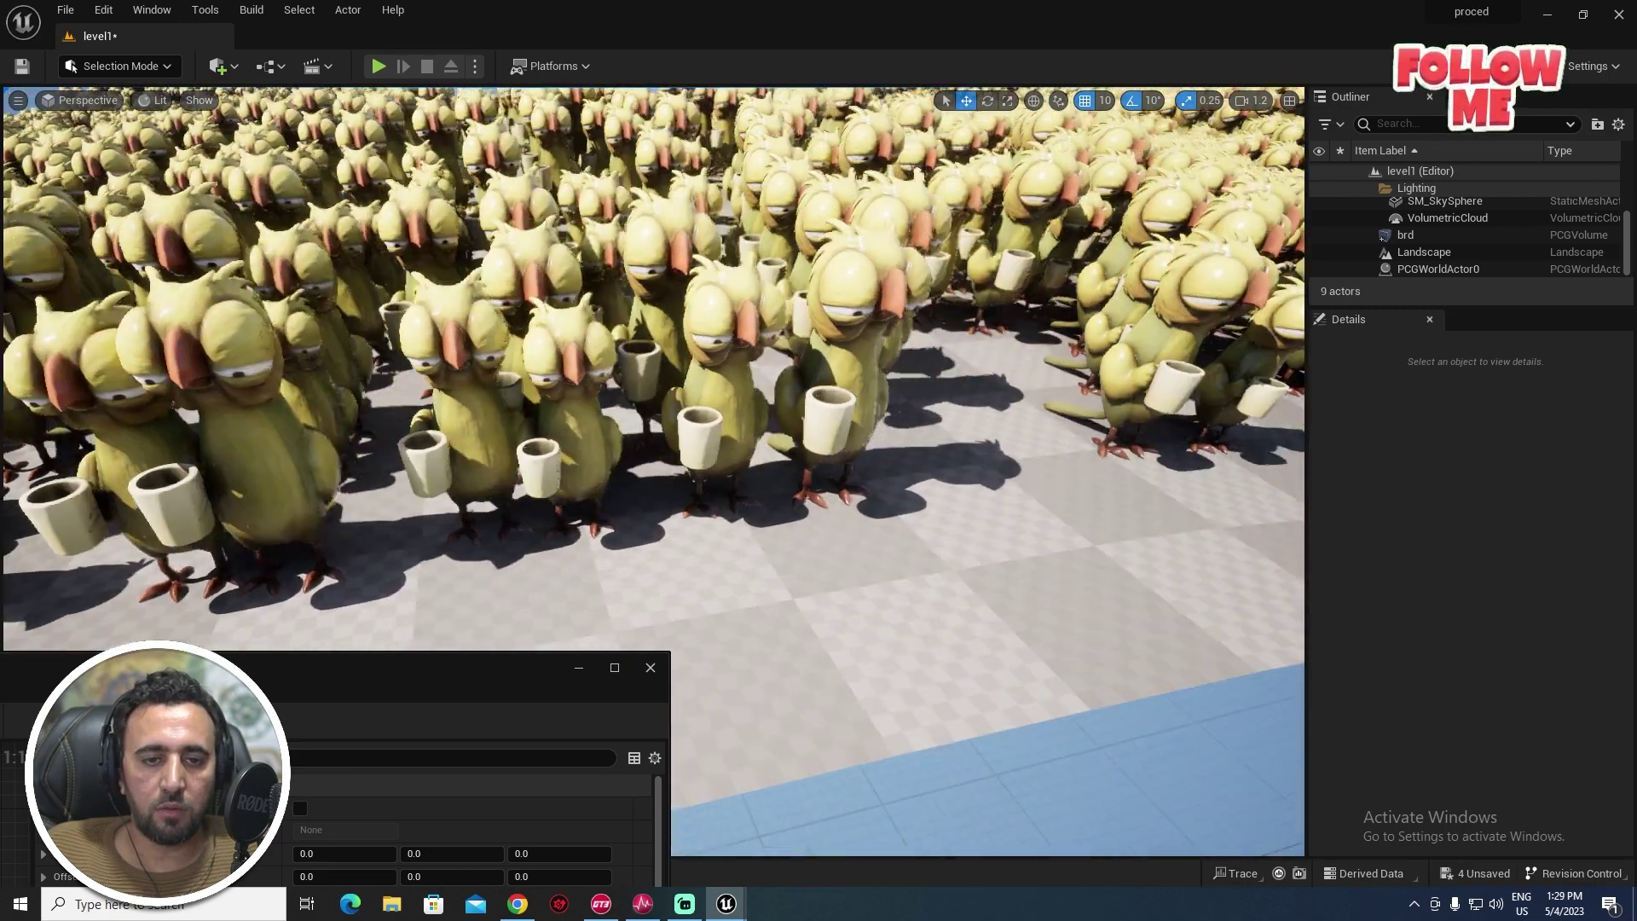
right_click_drag(461, 478, 422, 464)
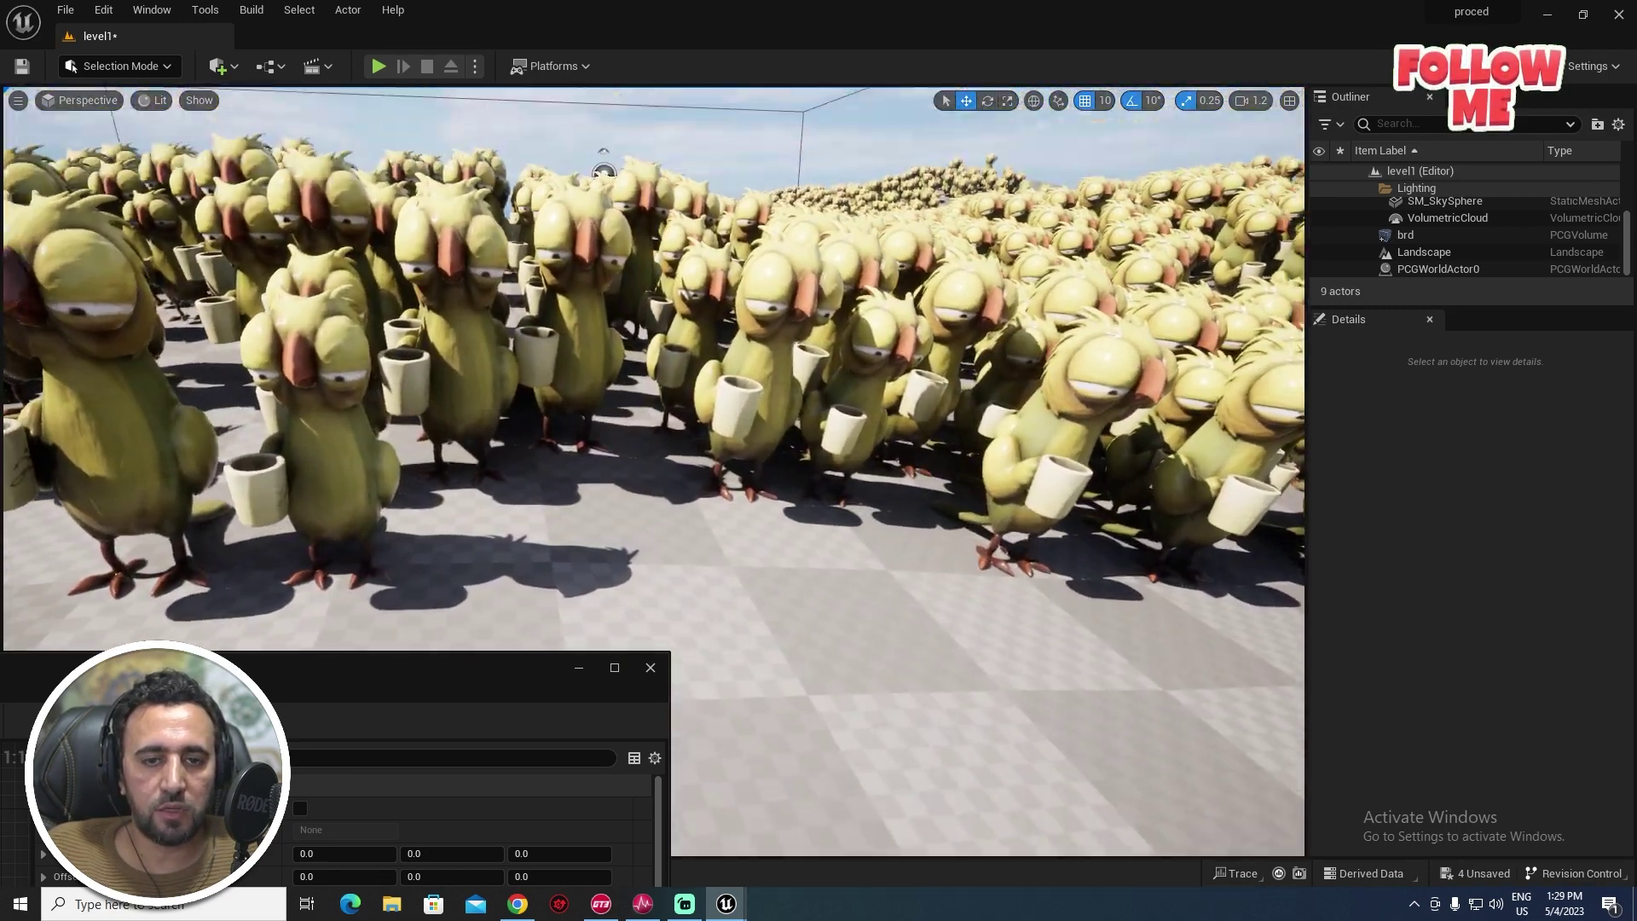
key("s")
right_click_drag(603, 520, 604, 565)
- Bring the graph window back and set the Transform Points node's Rotation Max Z to 180
left_click_drag(503, 656, 637, 157)
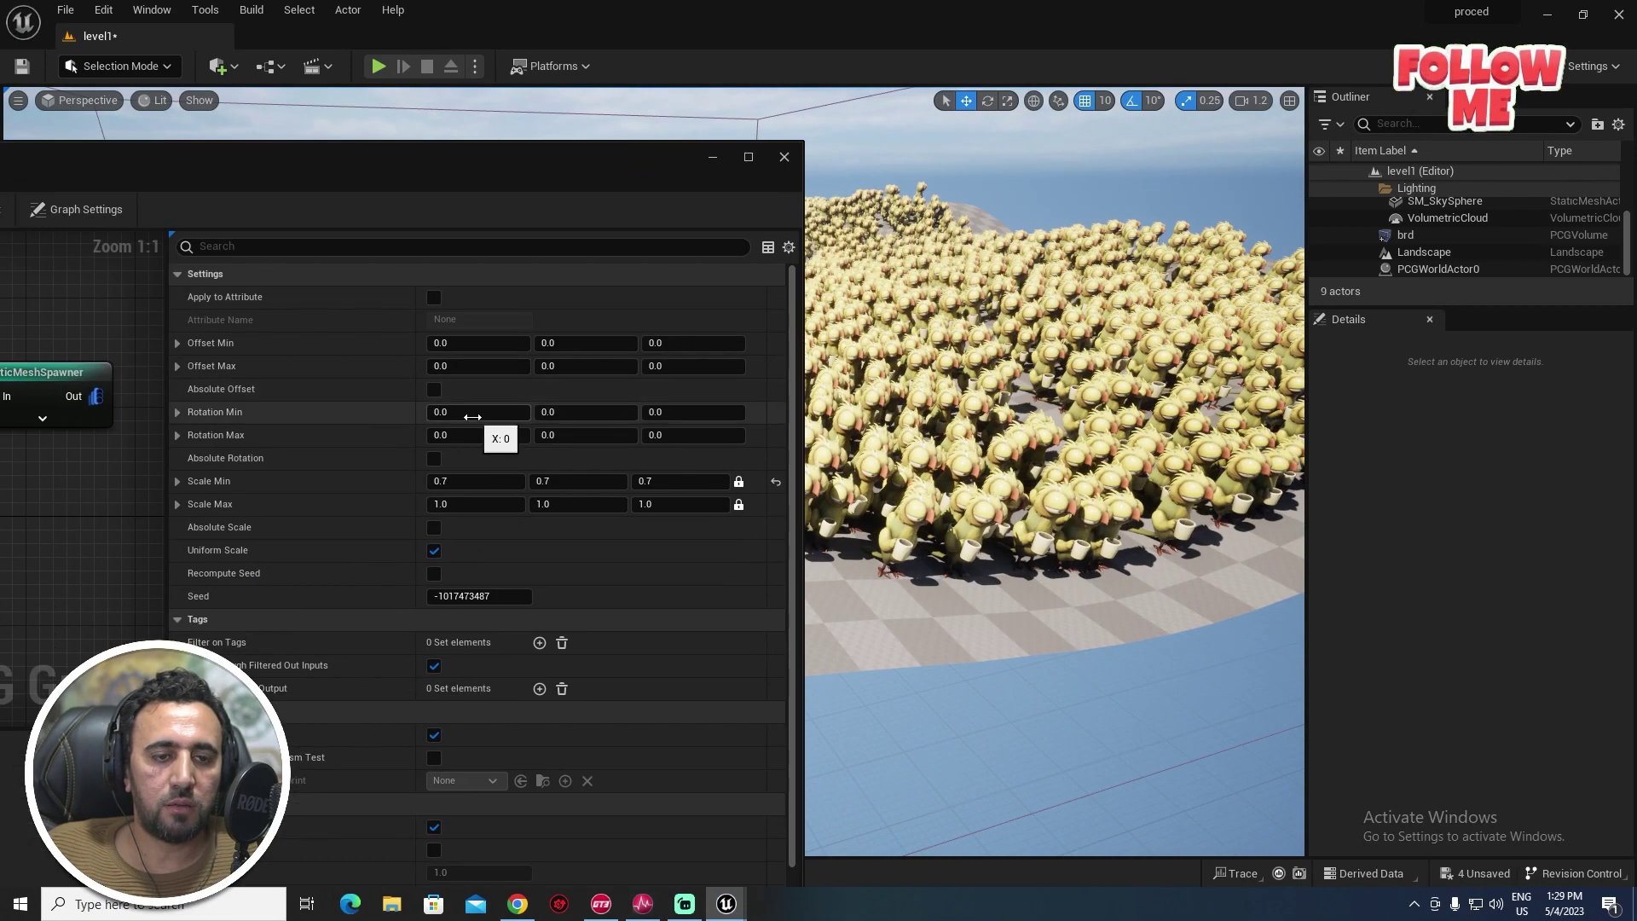
left_click(682, 435)
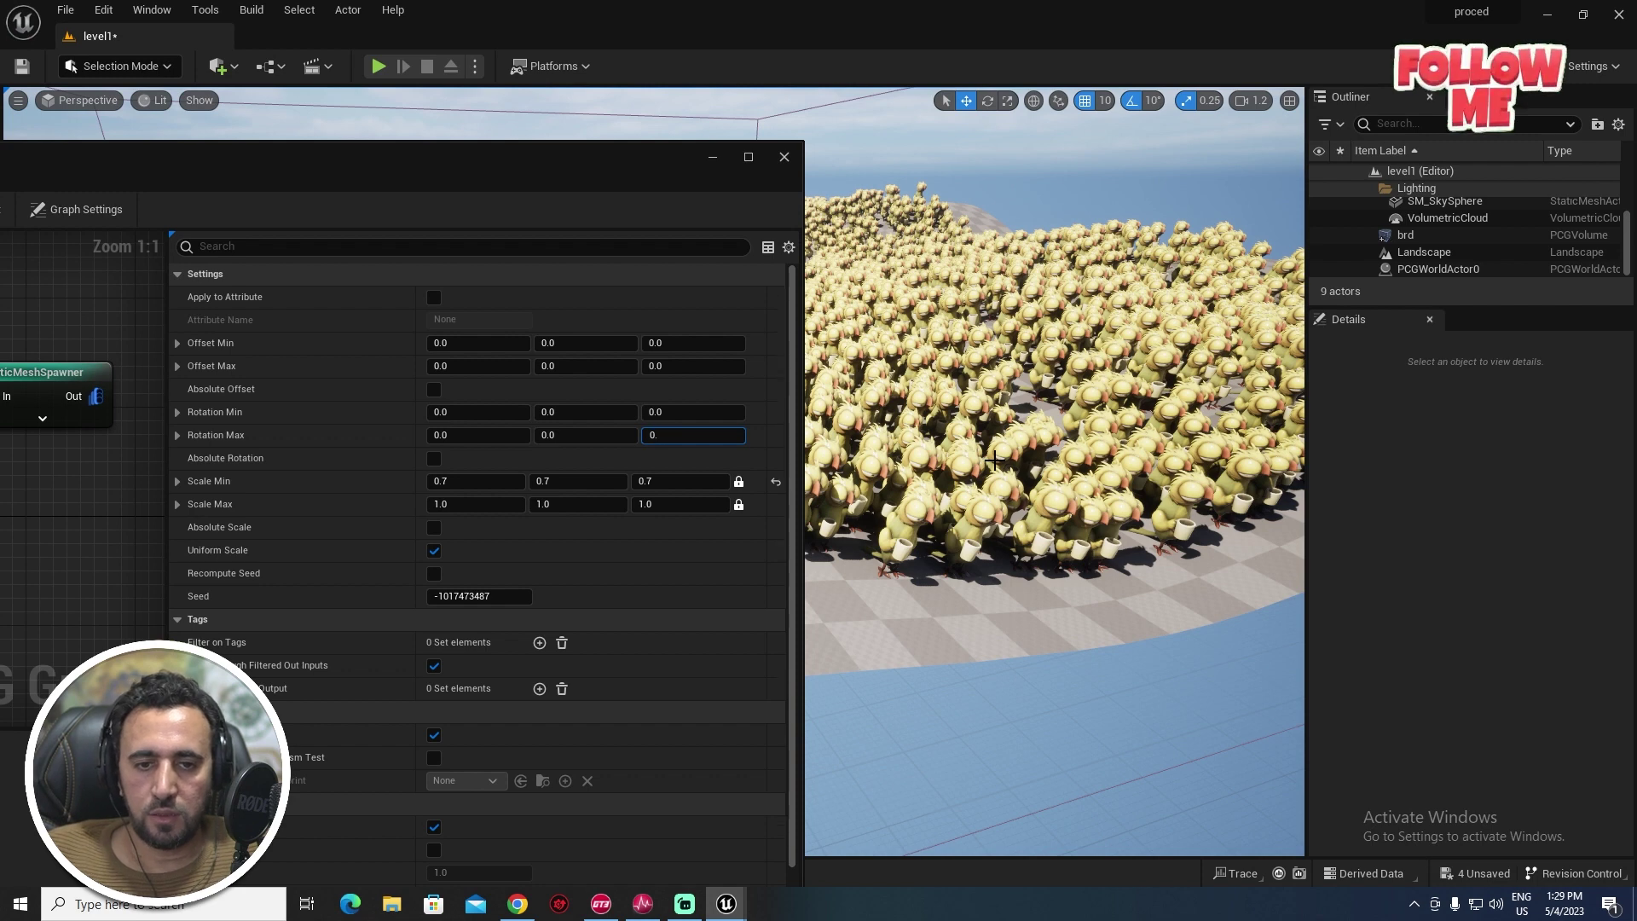
type("180")
key("Return")
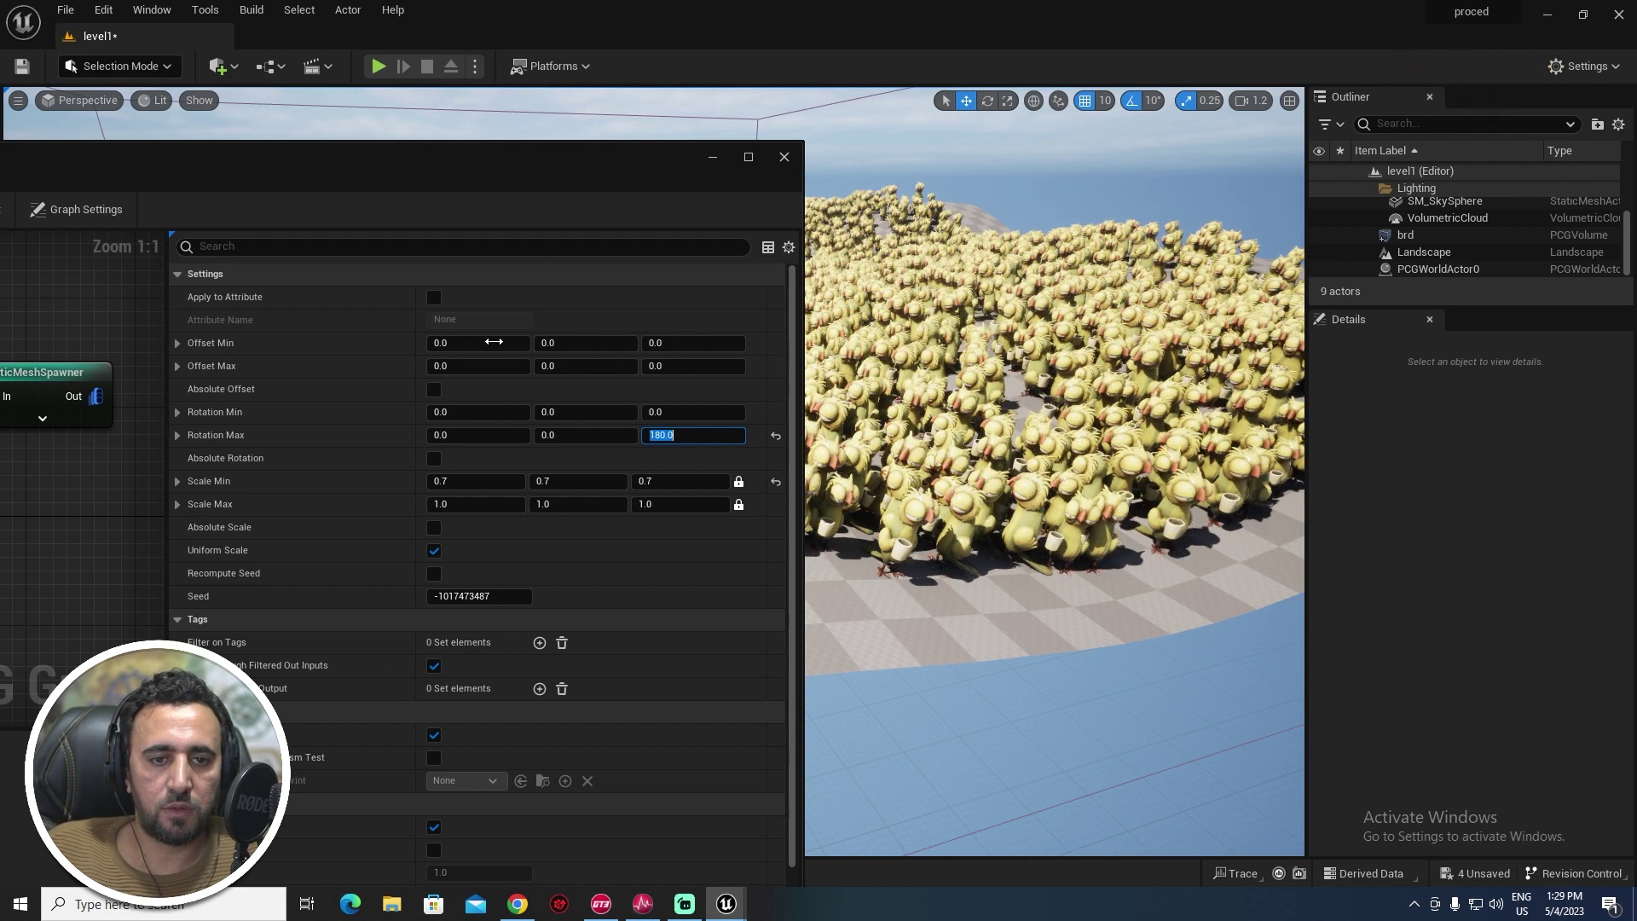
- Reposition the graph window so the birds and nodes are both visible, and inspect the Input node's input settings
double_click(450, 165)
left_click_drag(660, 156, 1177, 497)
right_click_drag(540, 778, 653, 709)
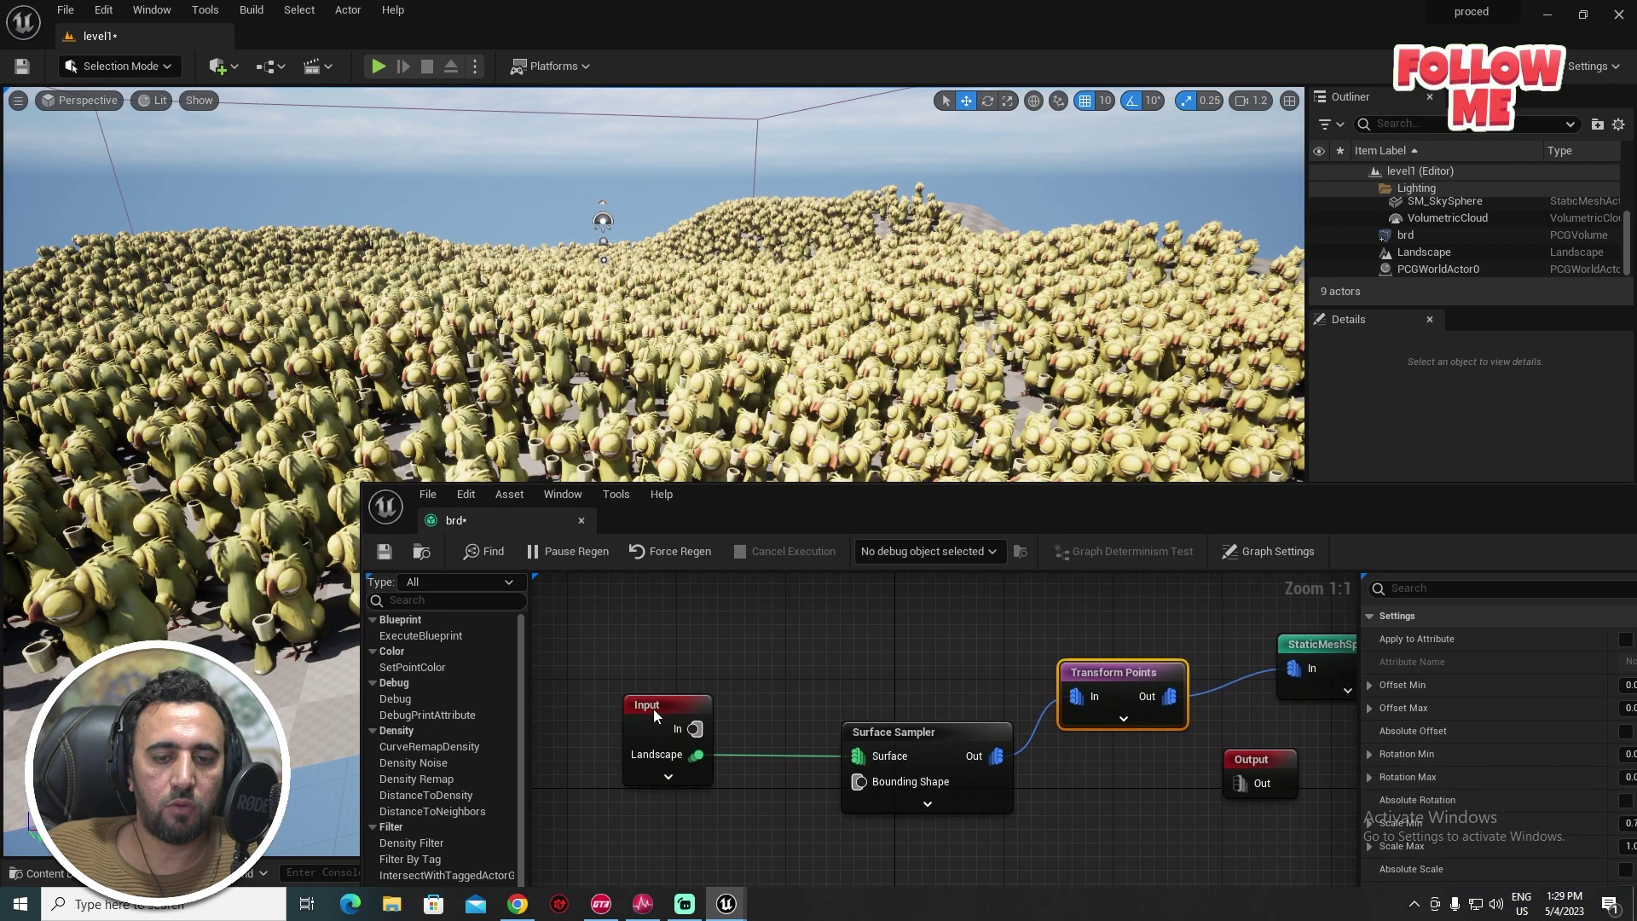
left_click(643, 705)
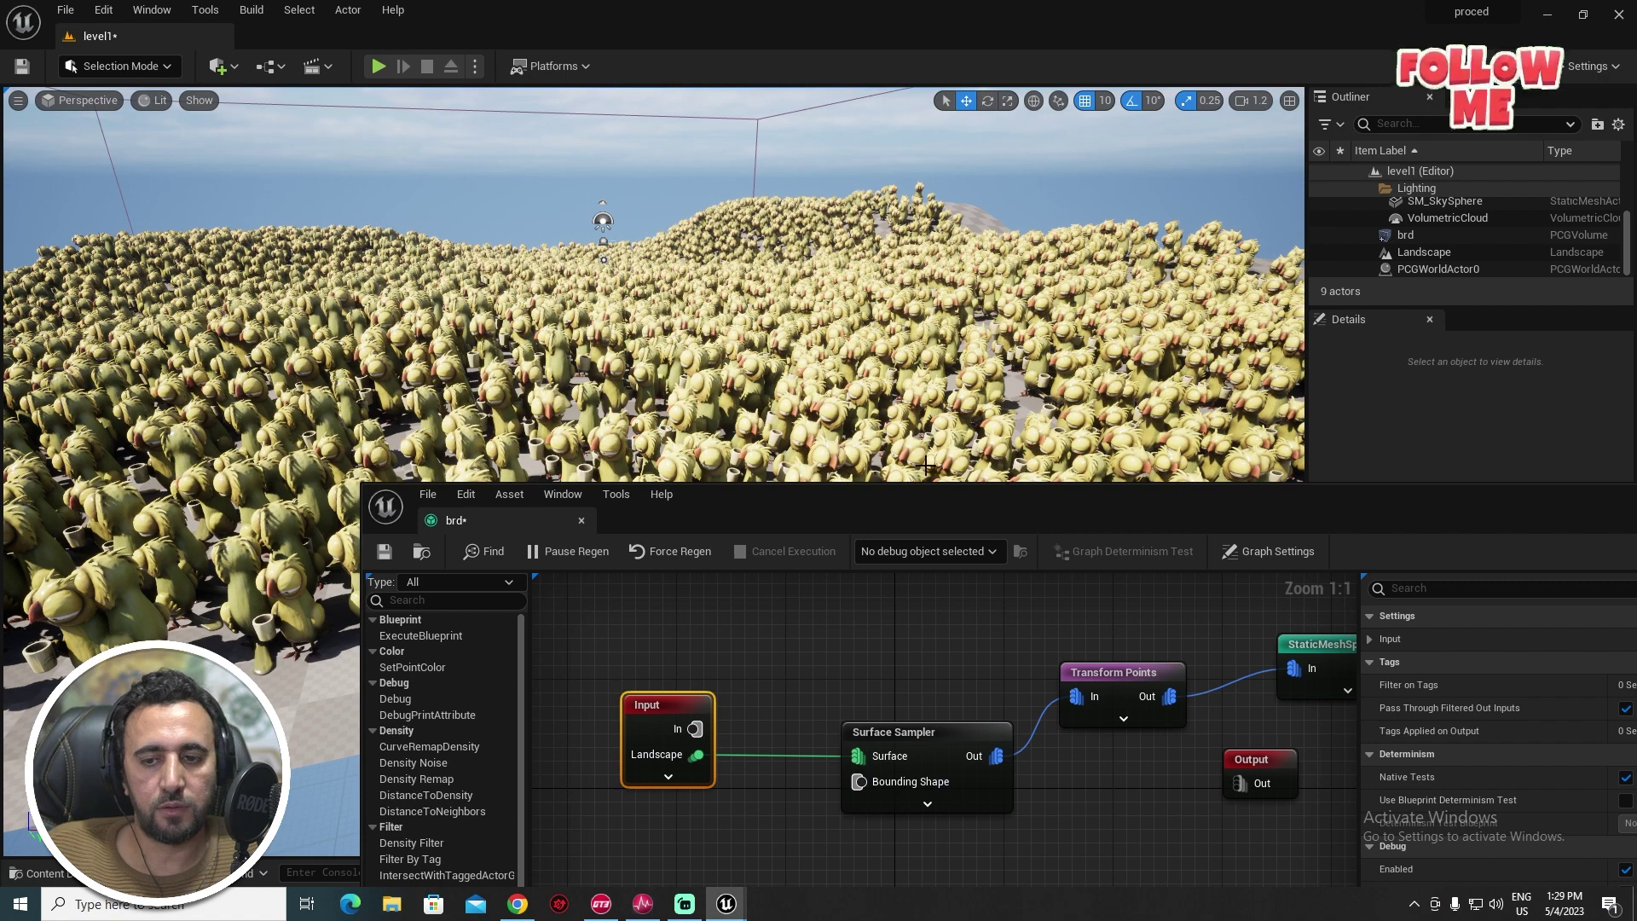
left_click_drag(1176, 490, 659, 416)
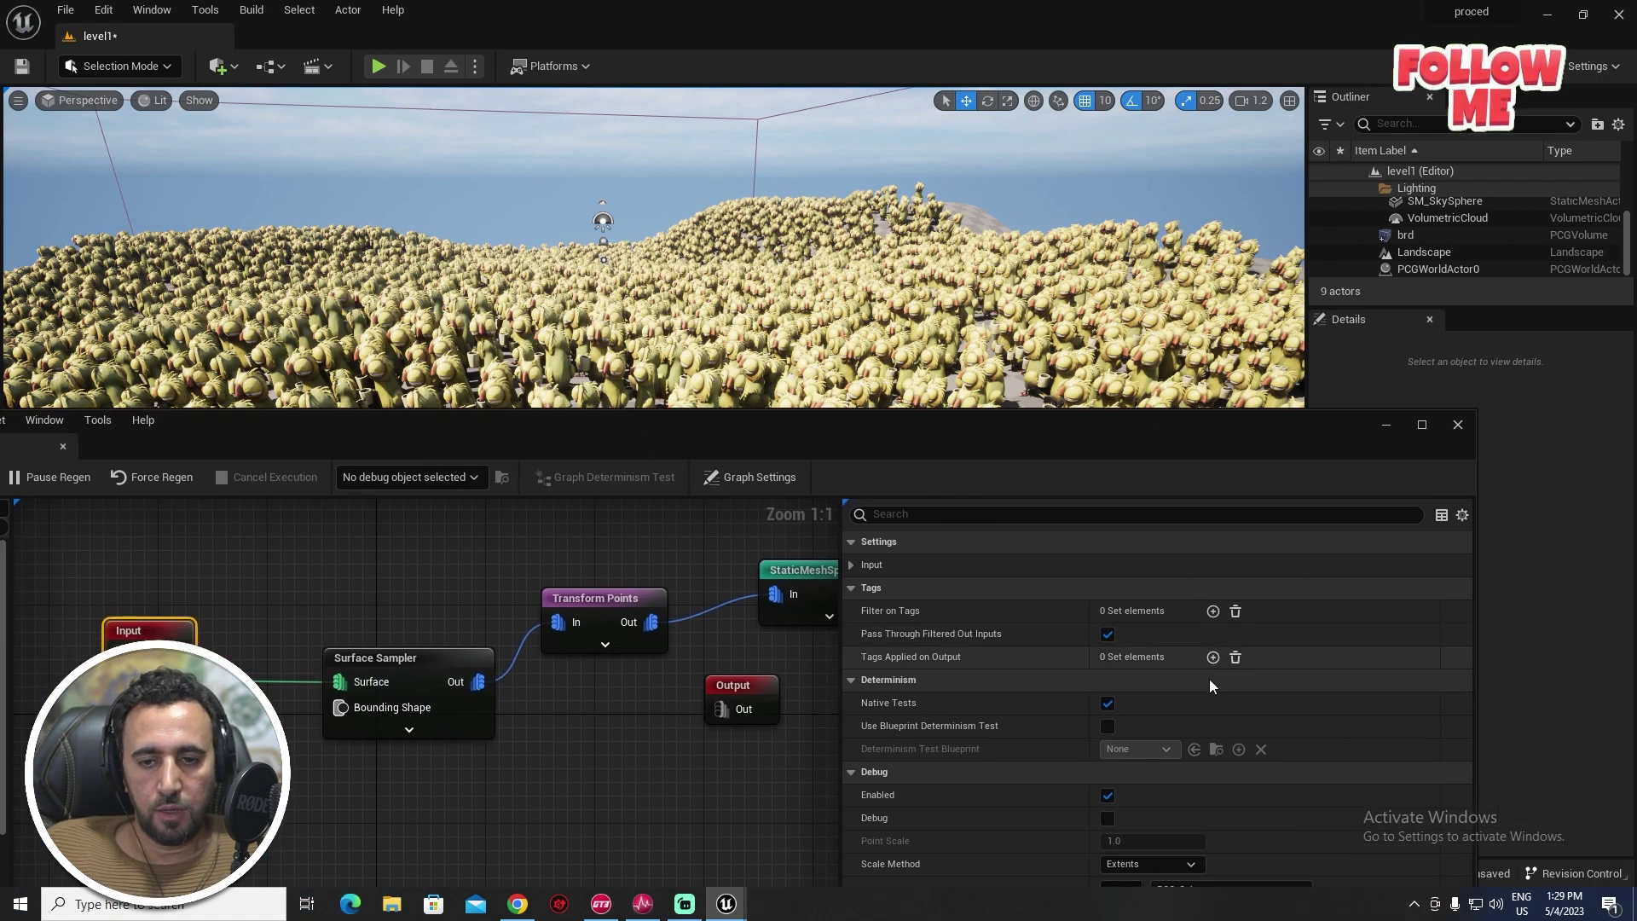
left_click(851, 565)
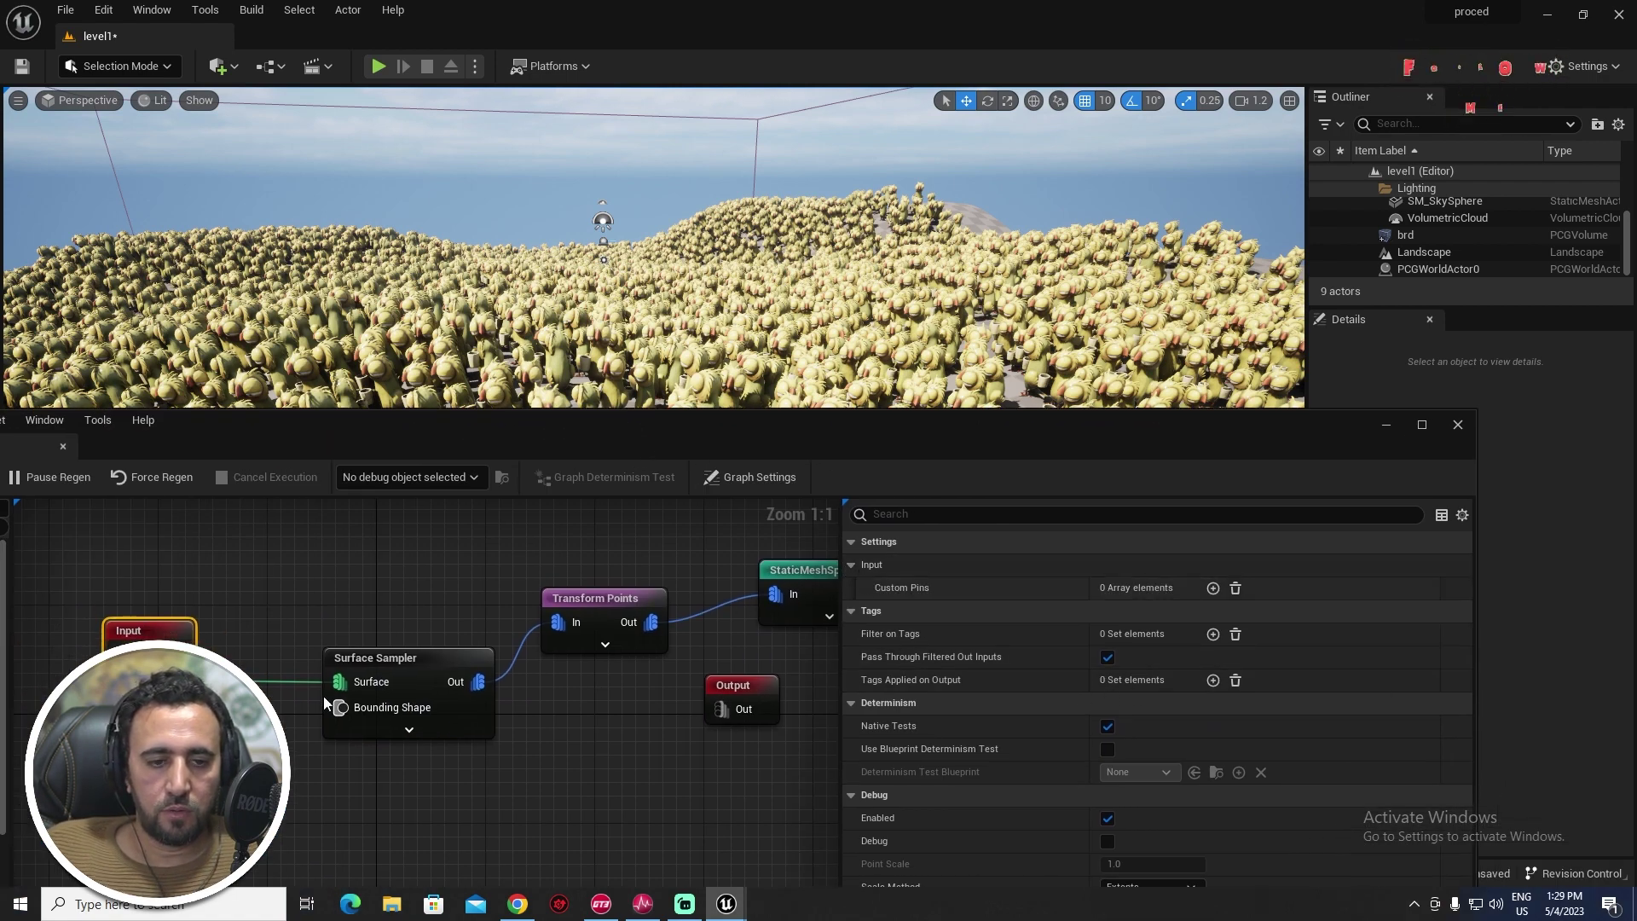
- Set the Surface Sampler node's Points Per Squared Meter to 0.5
left_click(366, 658)
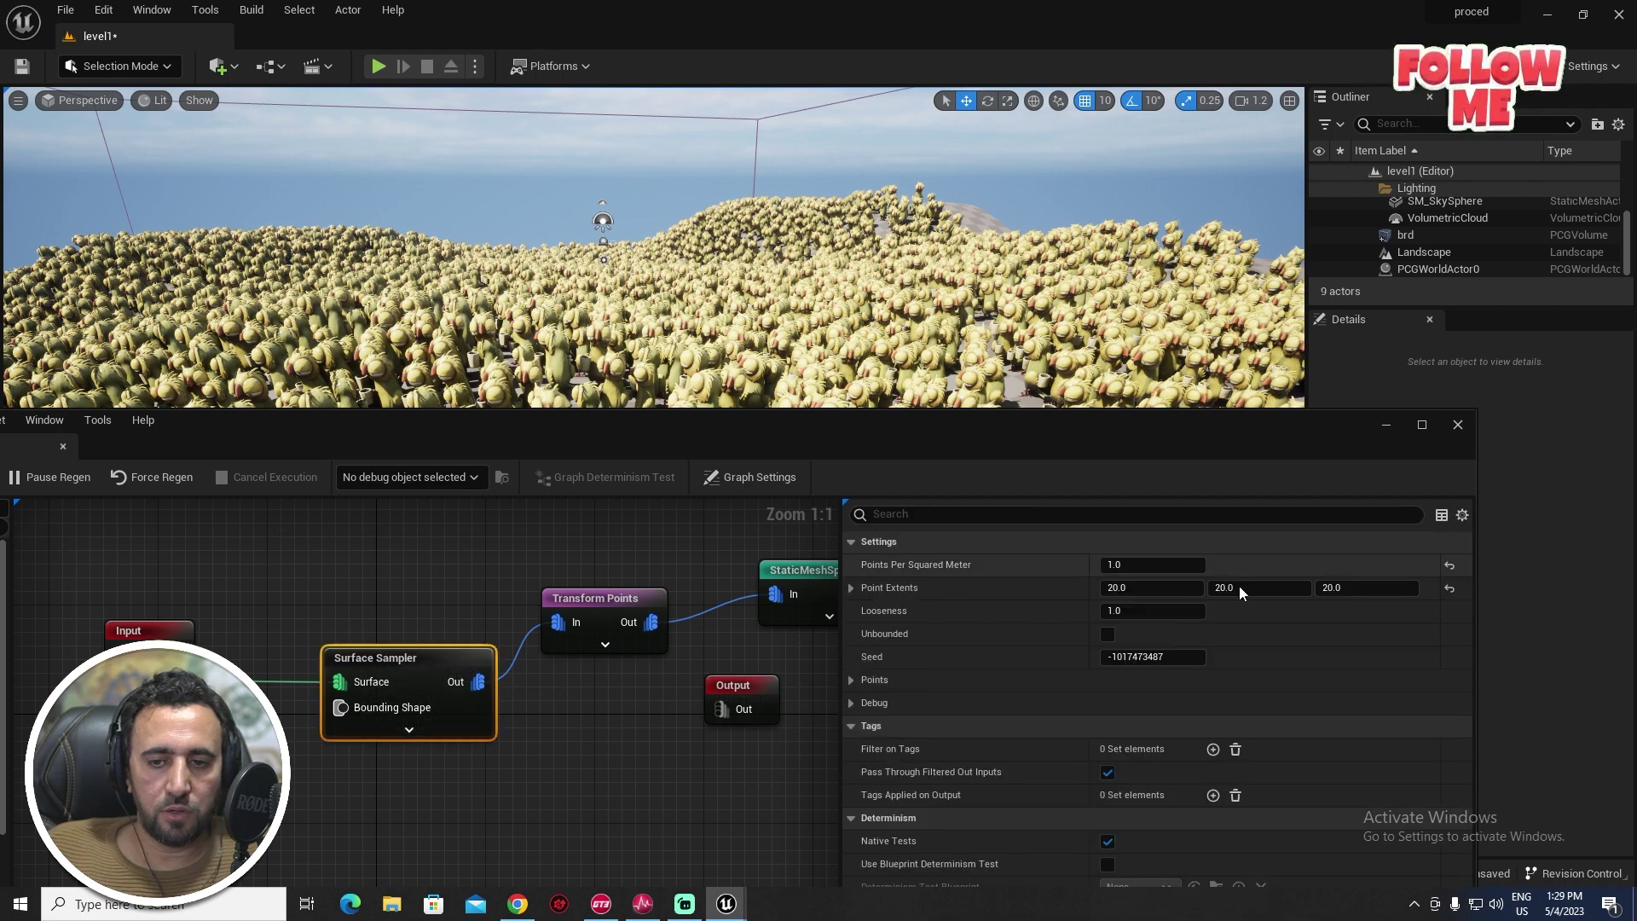
left_click(1143, 566)
type("0.5")
key("Return")
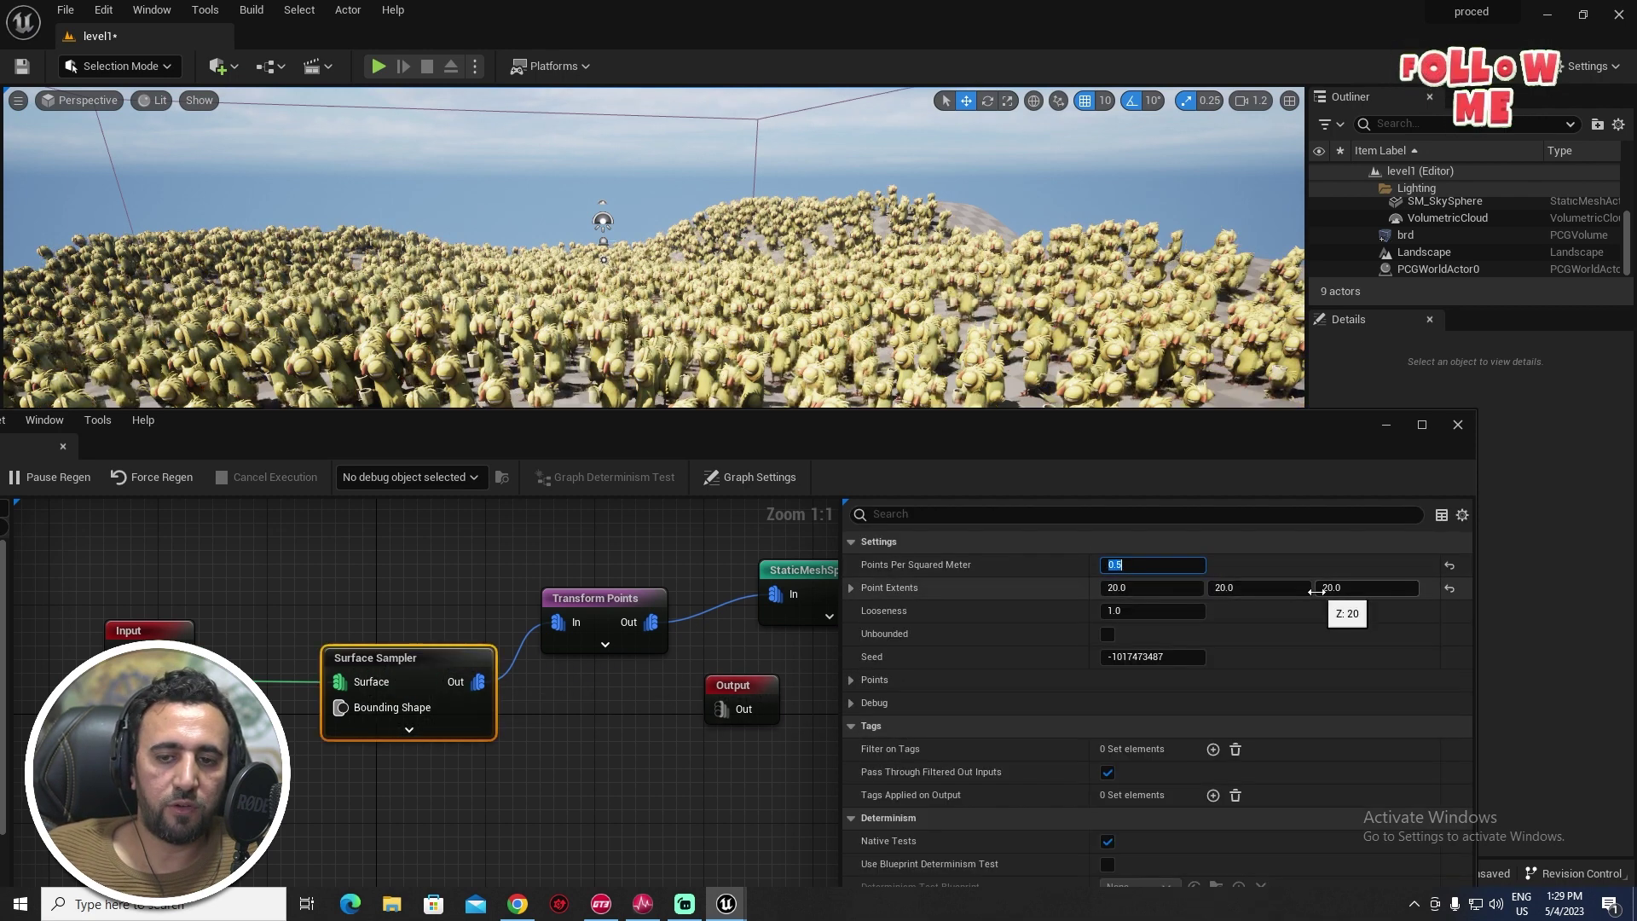
- Move the graph window out of the way and examine the birds' spacing and rotation across the landscape
left_click_drag(989, 441, 805, 772)
left_click(730, 538)
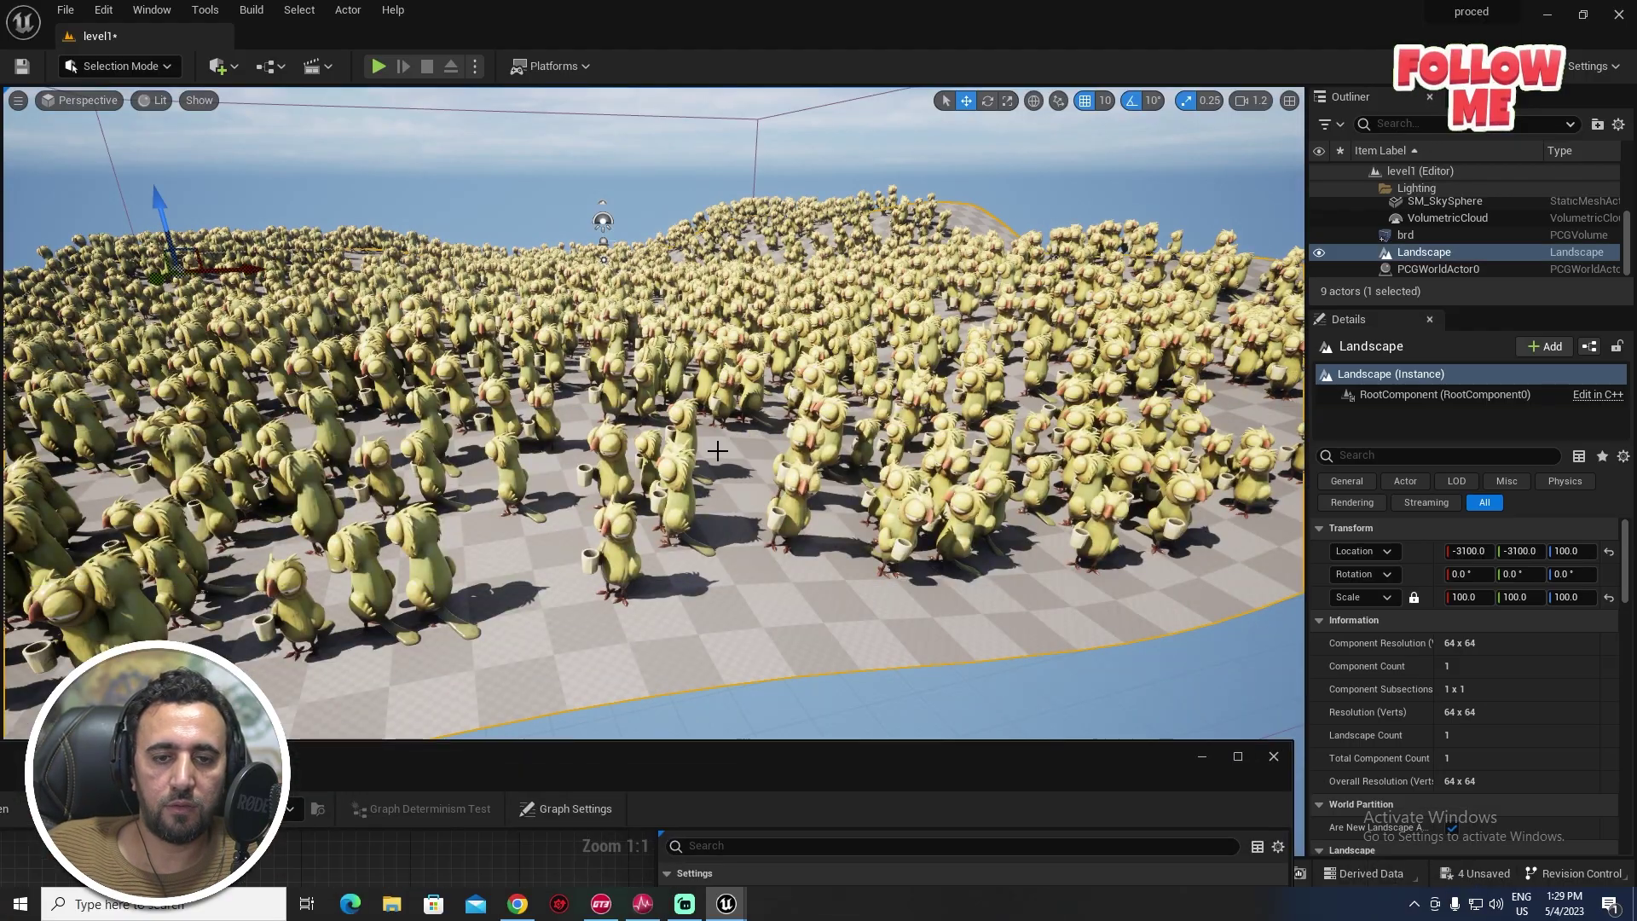
scroll(730, 538, "up", 10)
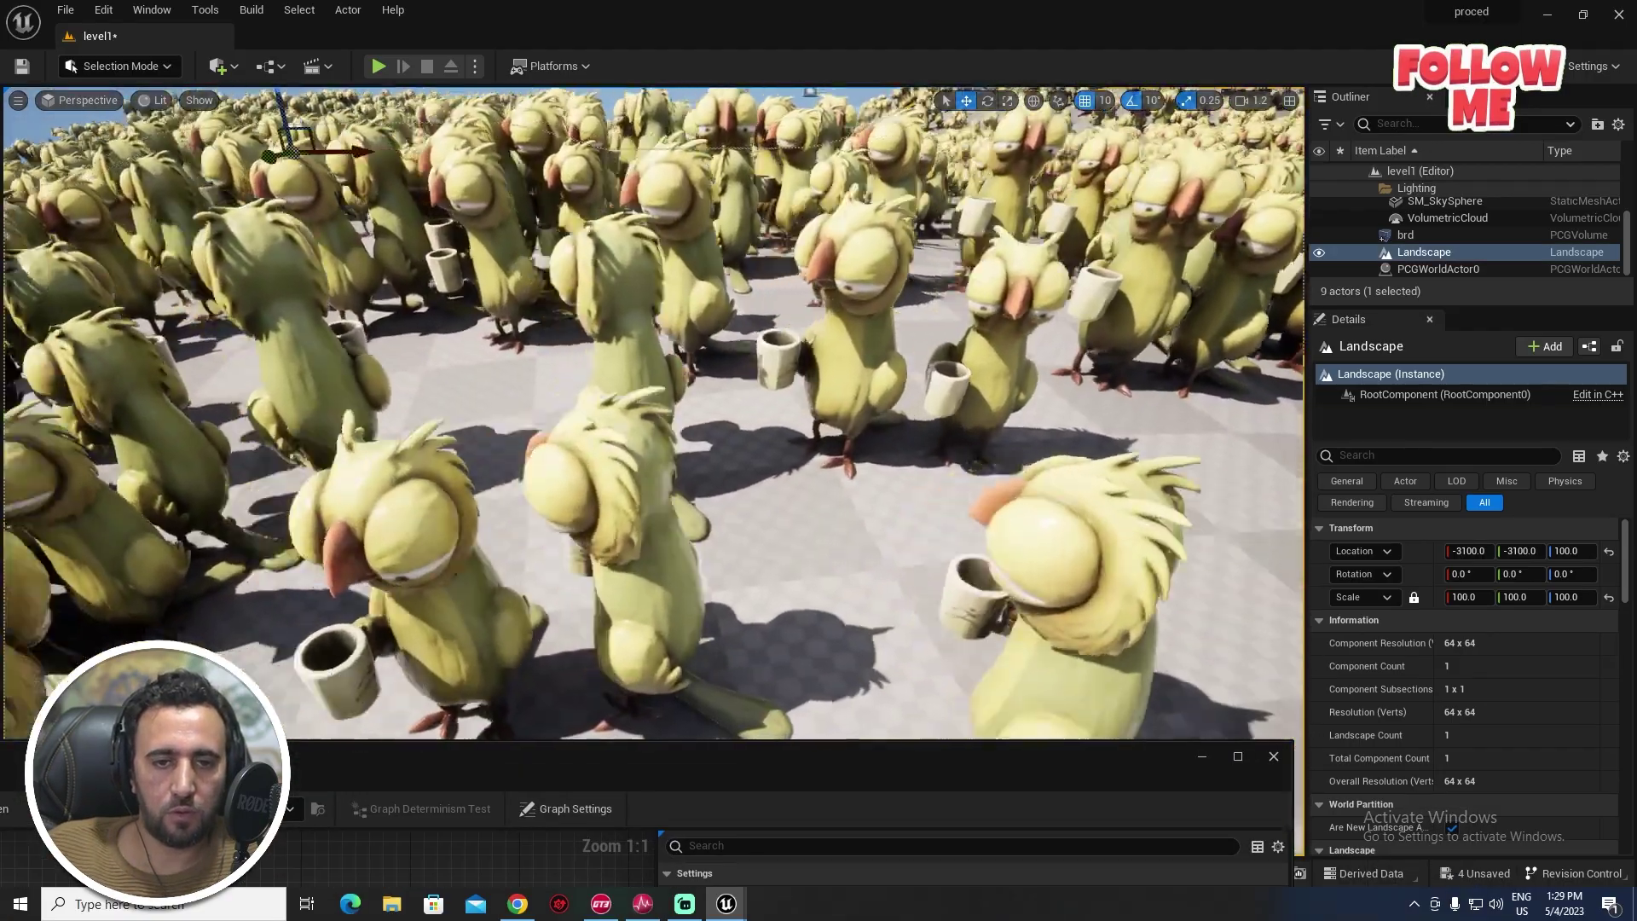
mouse_move(730, 538)
right_mouse_down()
mouse_move(730, 469)
mouse_move(755, 482)
mouse_move(734, 461)
mouse_move(764, 495)
mouse_move(742, 477)
mouse_move(802, 503)
mouse_move(878, 494)
mouse_move(776, 486)
mouse_move(716, 512)
right_mouse_up()
scroll(653, 409, "up", 6)
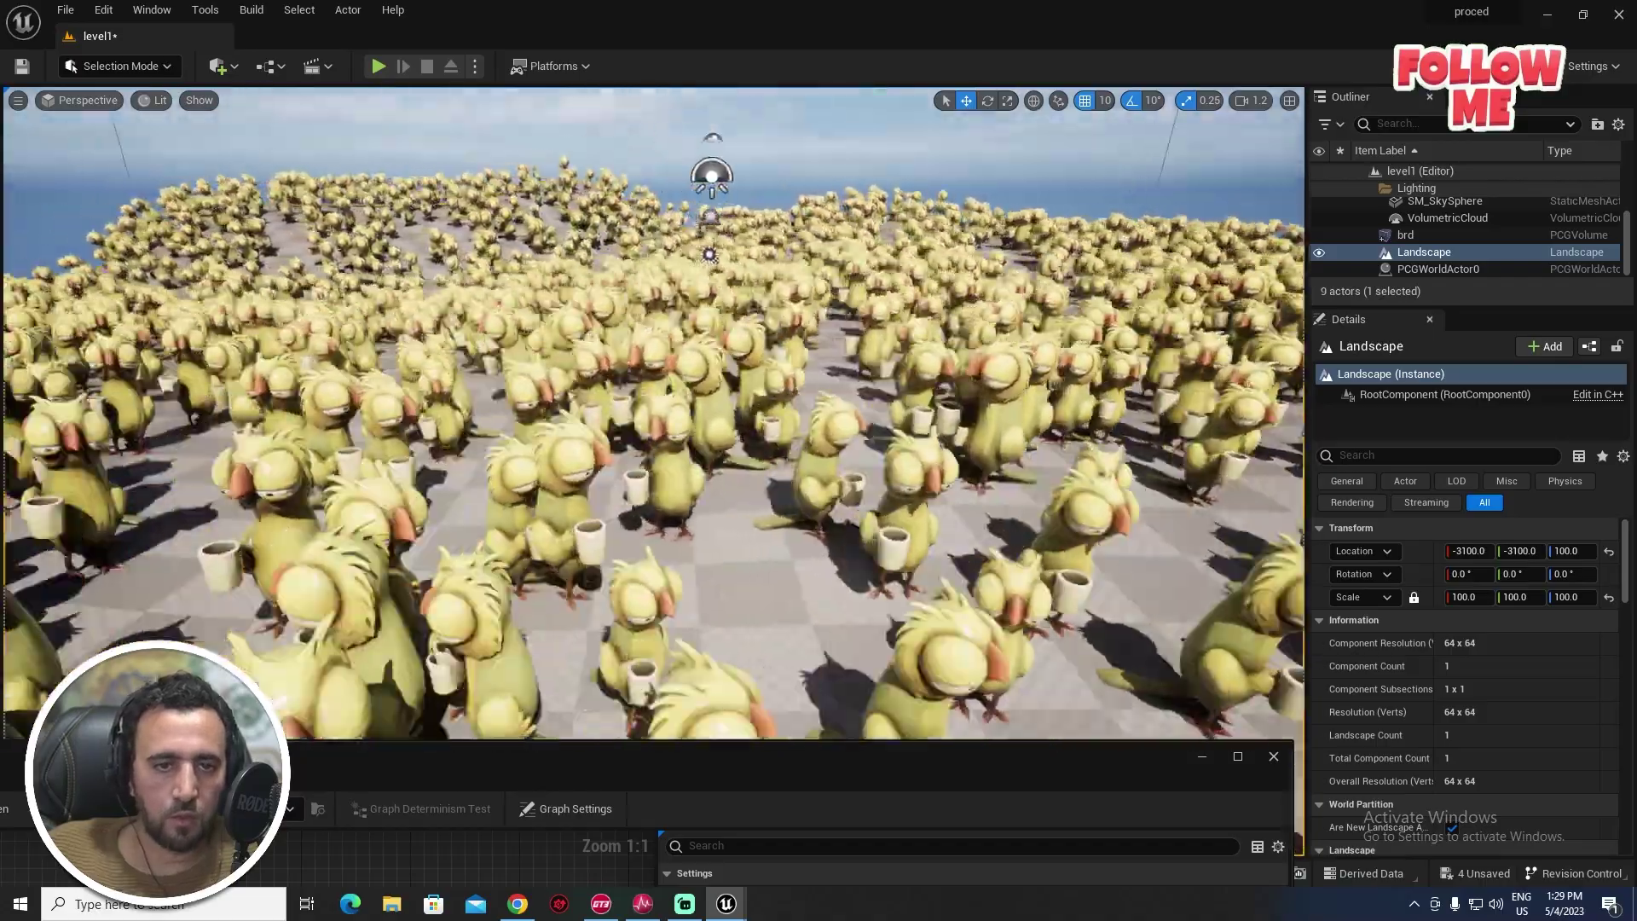
scroll(654, 410, "down", 8)
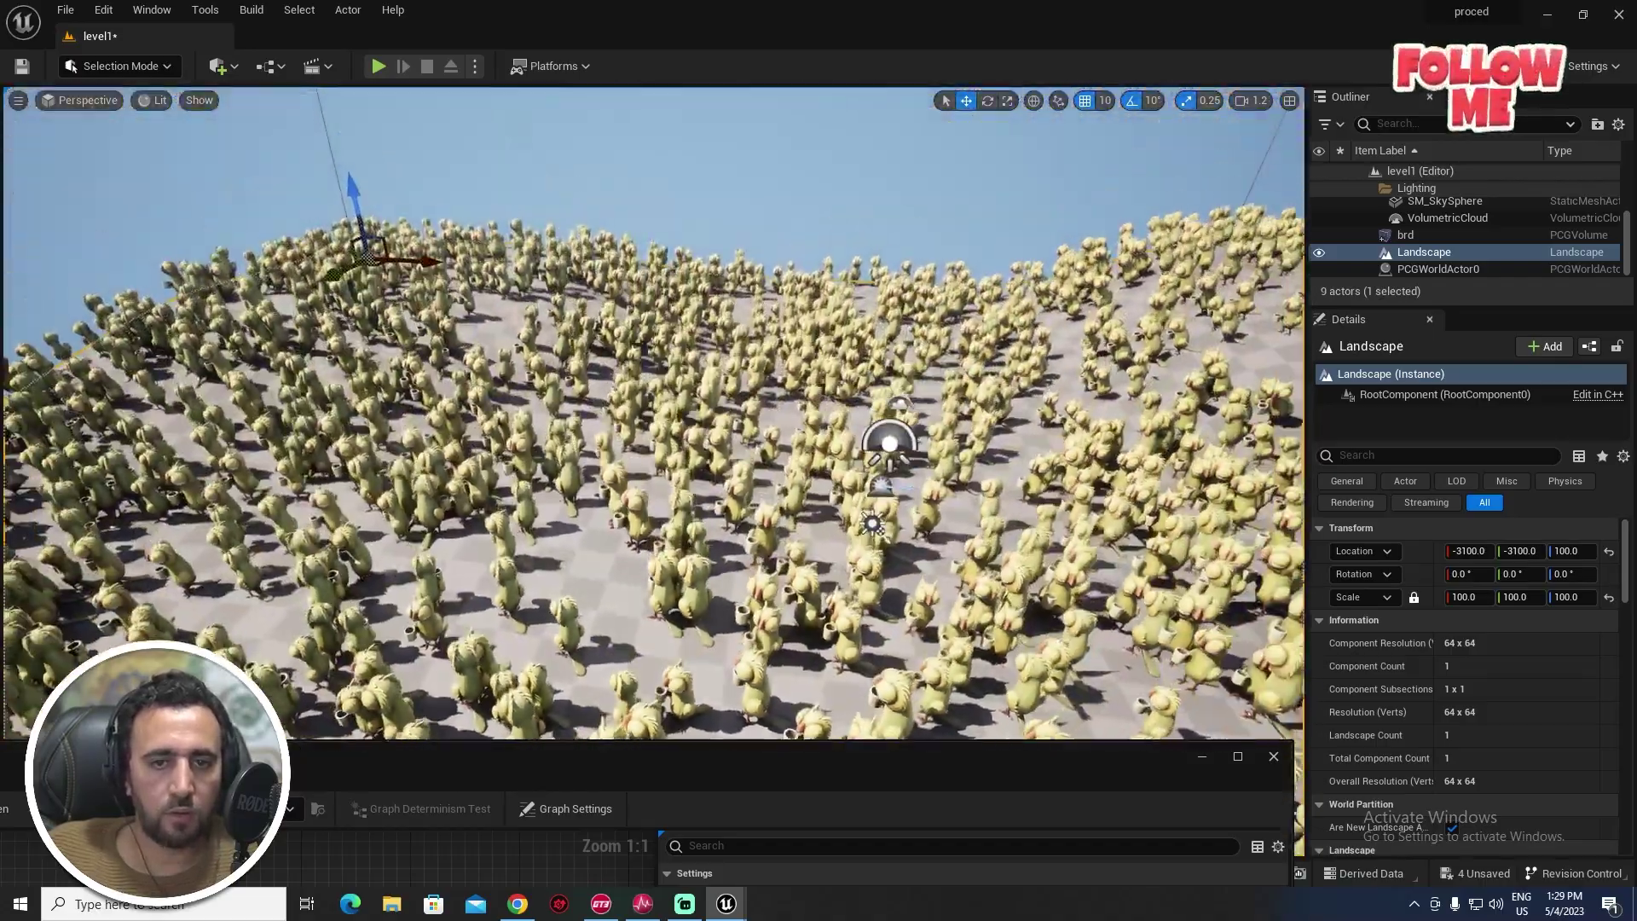
mouse_move(752, 730)
right_mouse_down()
mouse_move(793, 730)
mouse_move(801, 707)
mouse_move(785, 741)
mouse_move(752, 730)
right_mouse_up()
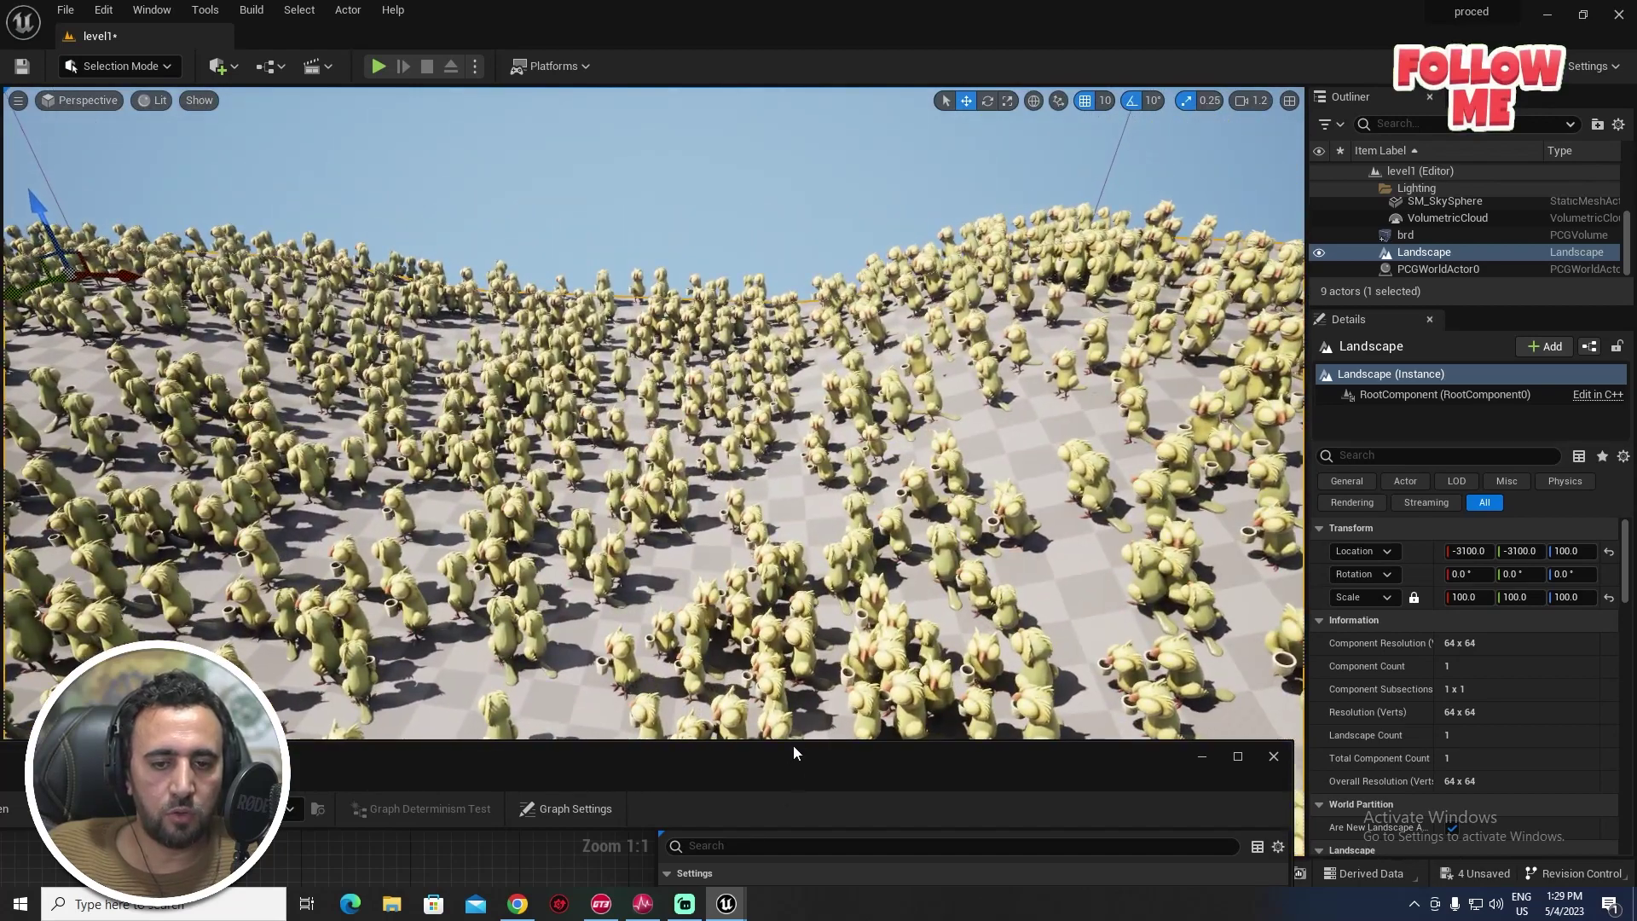
- Bring the graph window back and move the StaticMeshSpawner and Output nodes farther from Transform Points to make room
left_click_drag(793, 752, 983, 161)
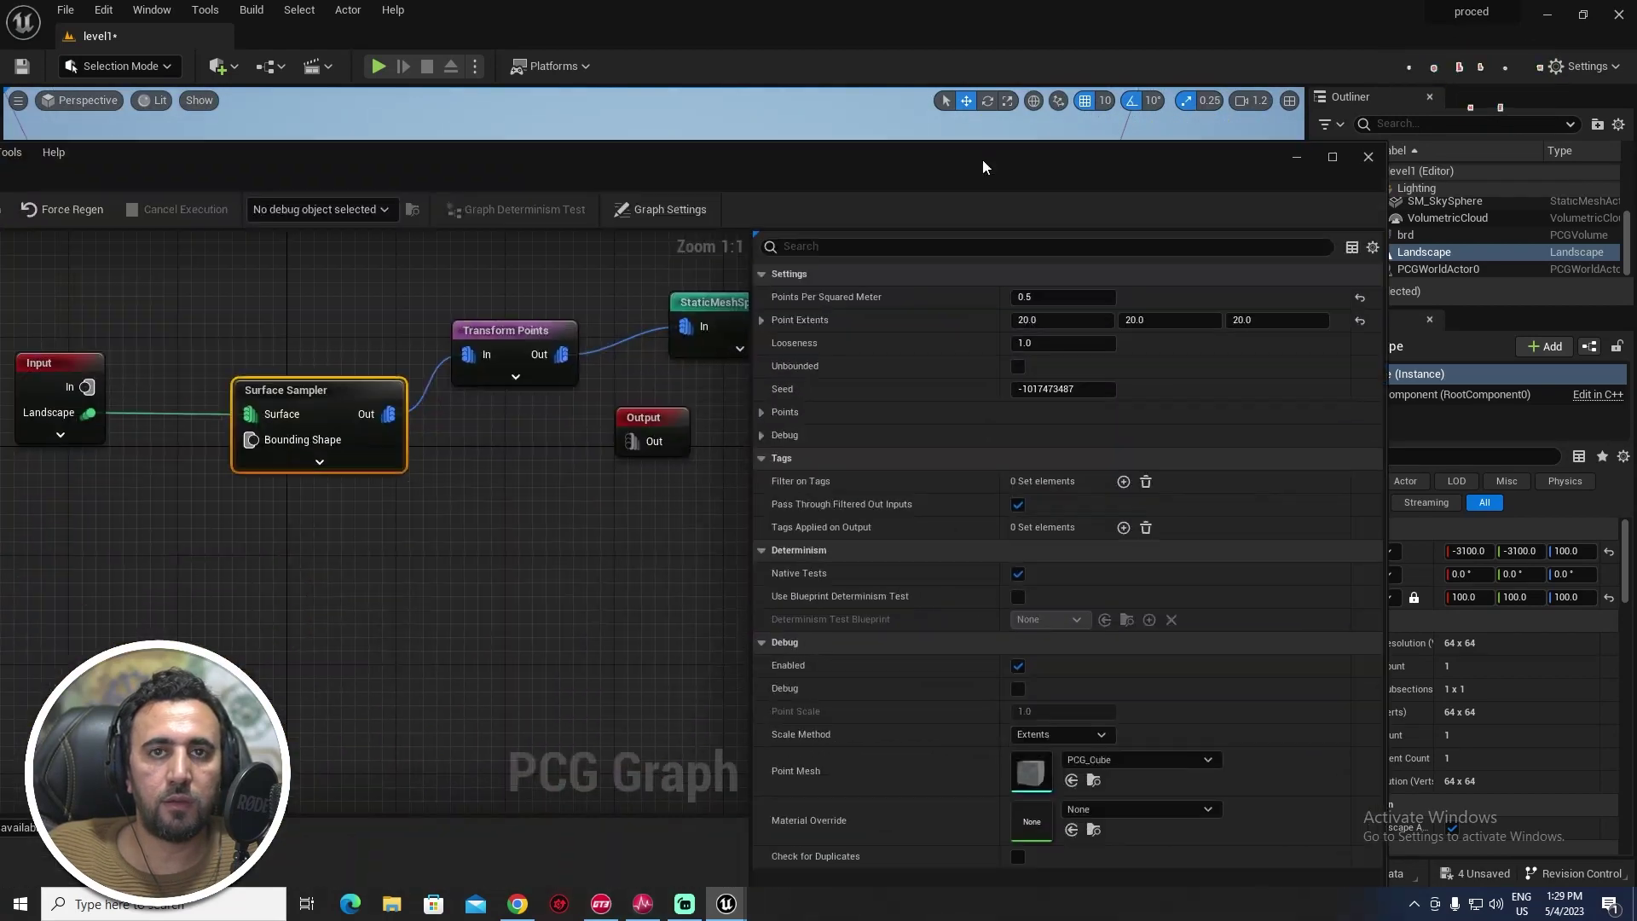
right_click_drag(475, 510, 260, 621)
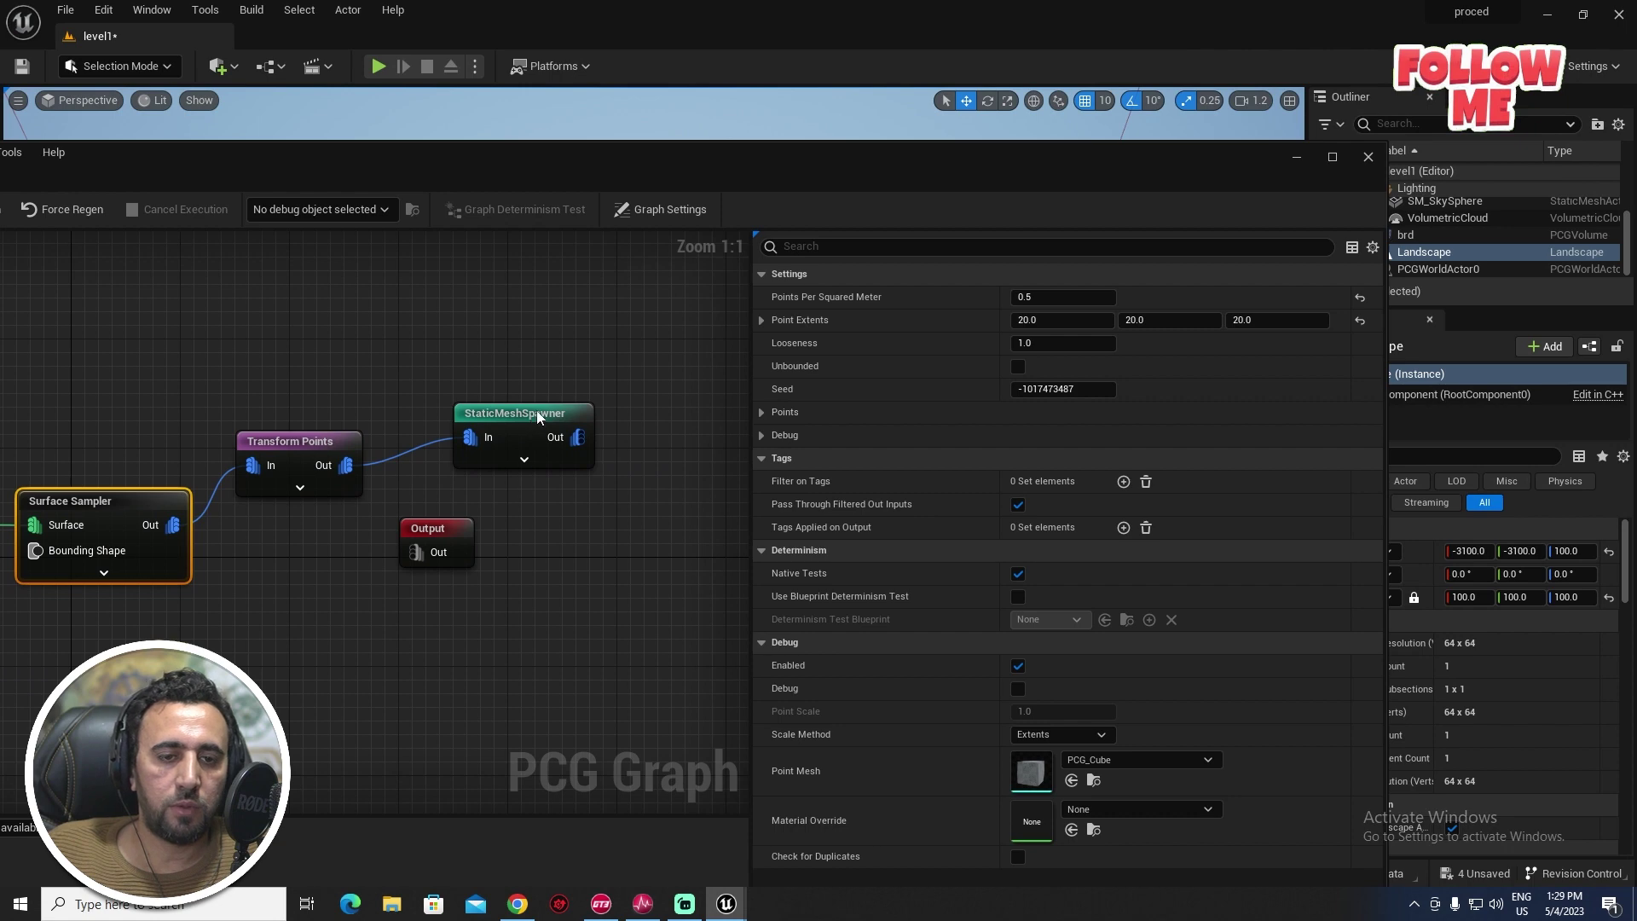
left_click_drag(539, 417, 690, 410)
left_click_drag(443, 528, 674, 597)
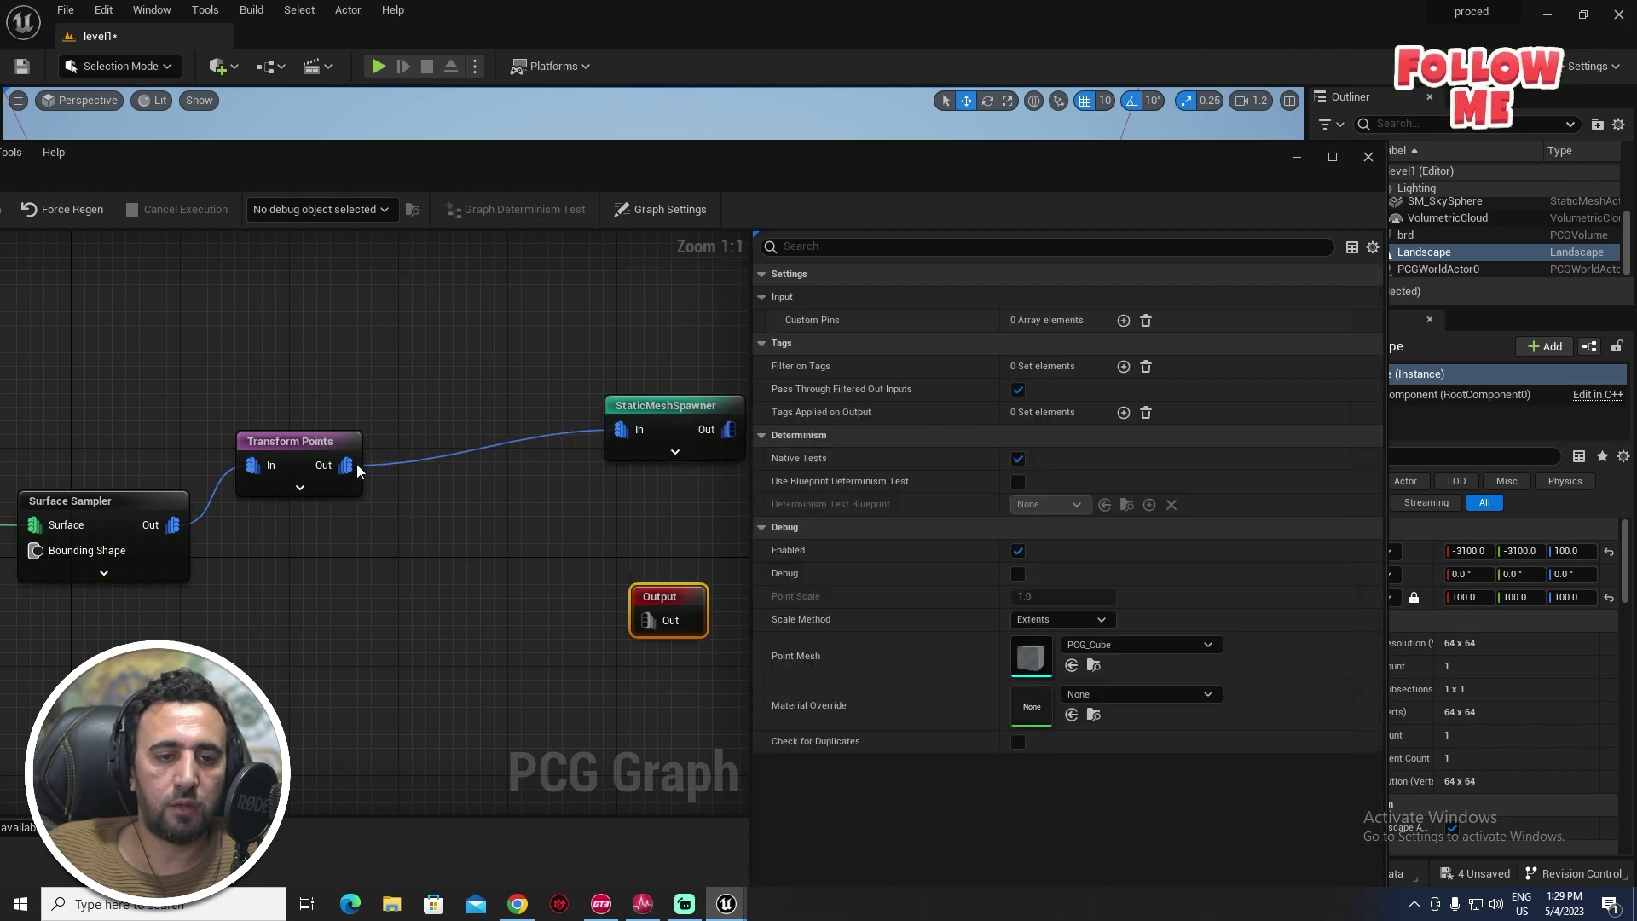
- Add a Density Noise node fed by the Transform Points output, and move StaticMeshSpawner farther away from it
left_click_drag(347, 465, 453, 363)
type("nois")
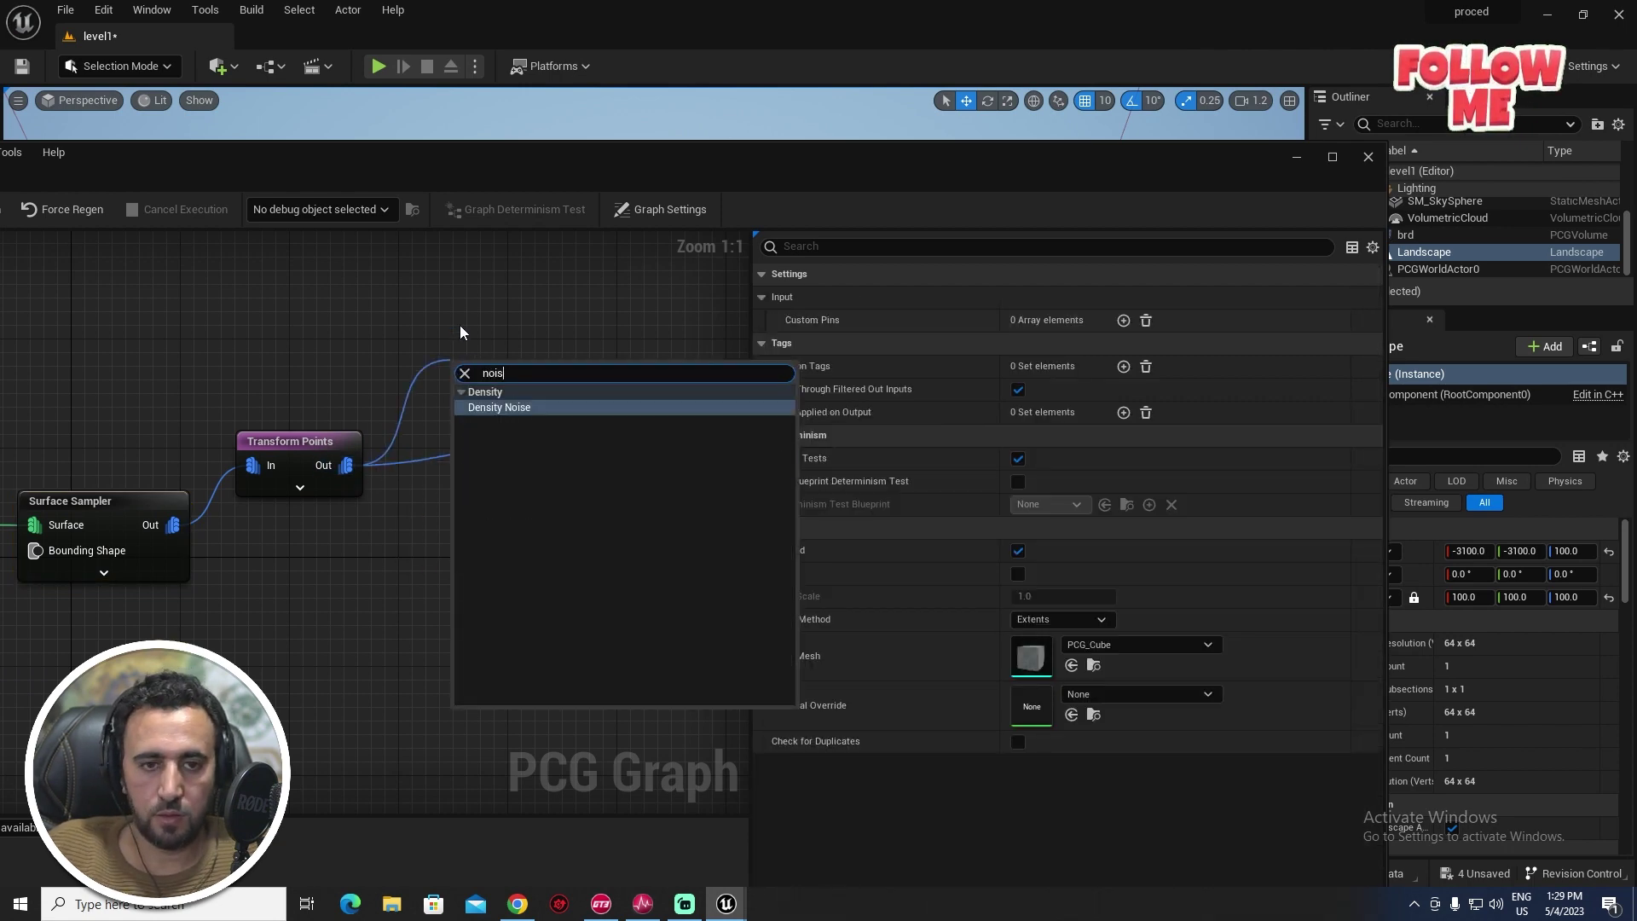
left_click(513, 409)
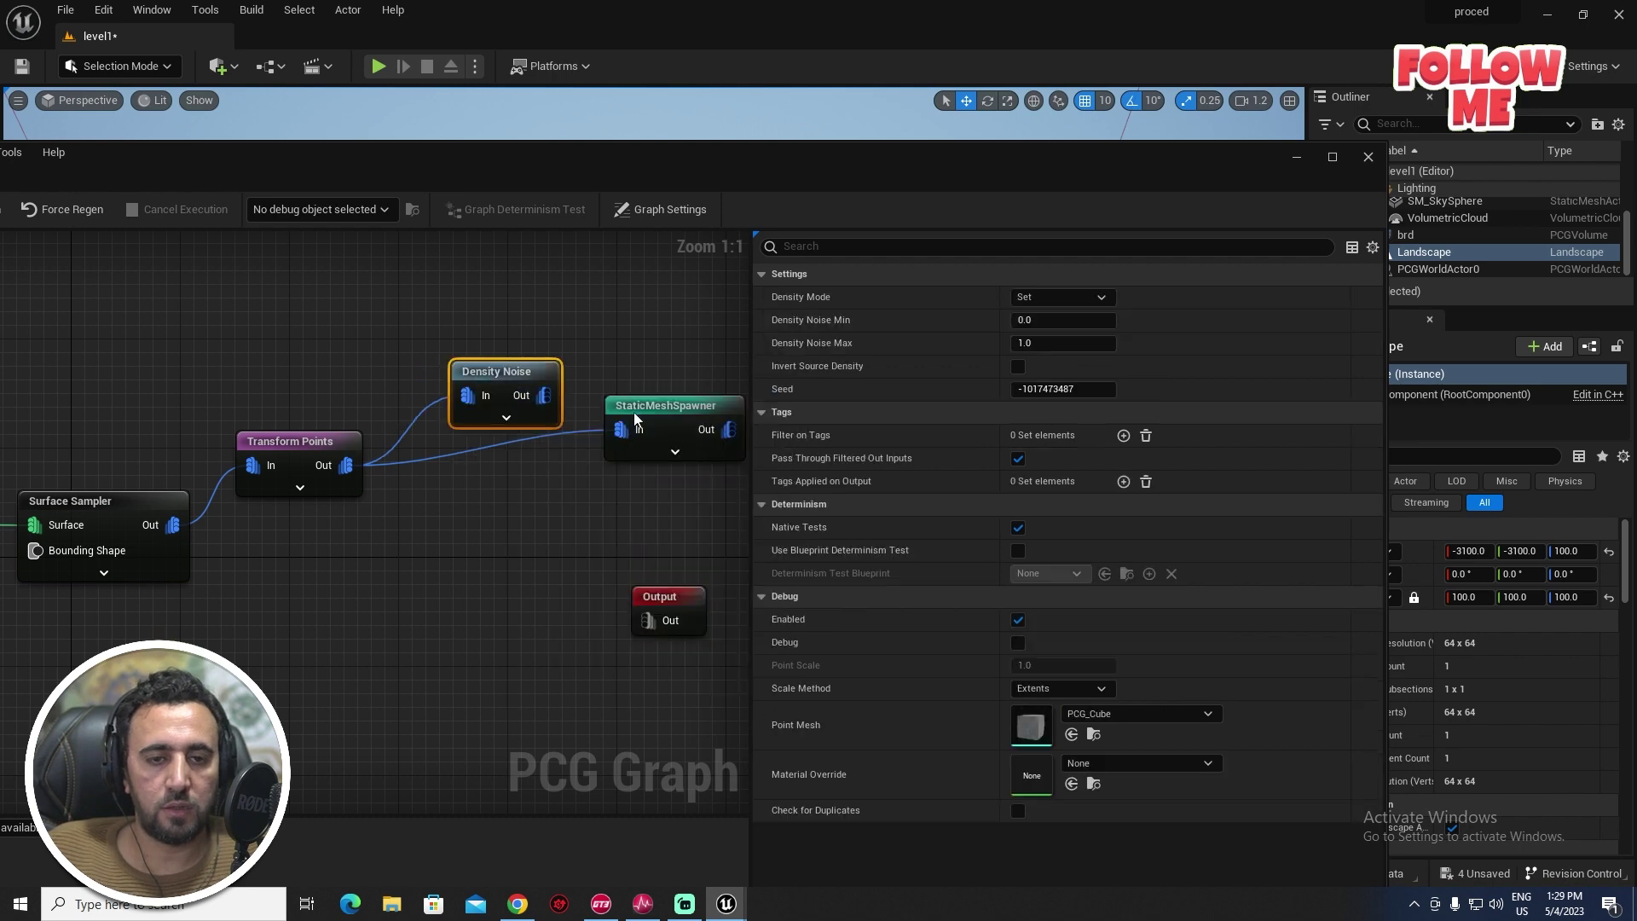
left_click_drag(633, 414, 750, 427)
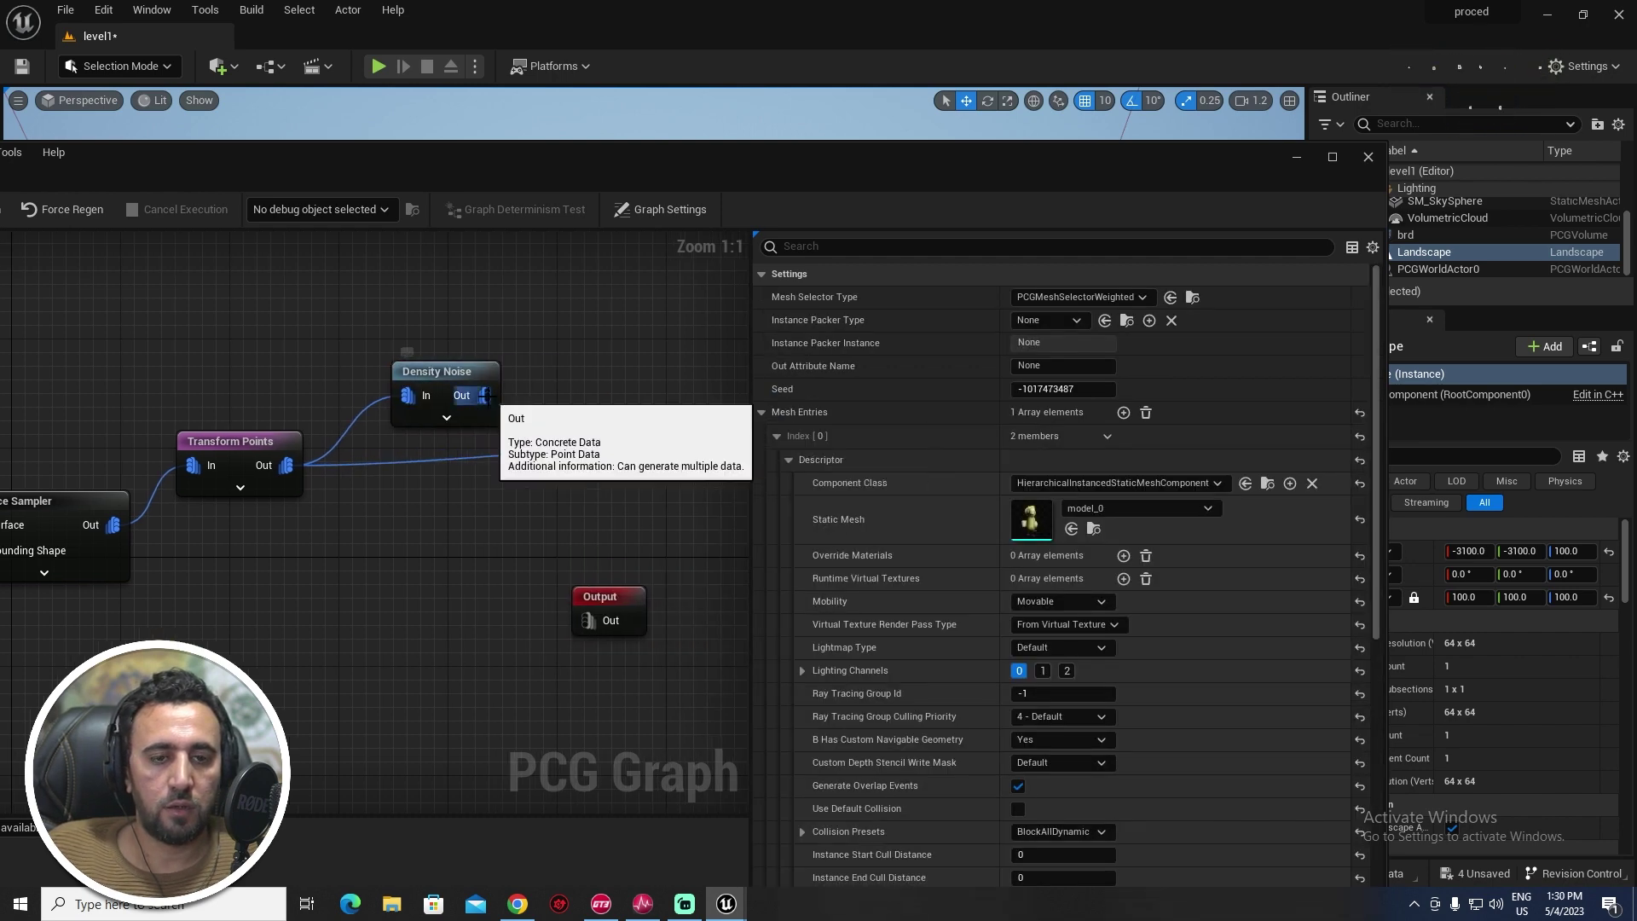
left_click_drag(483, 395, 583, 359)
type("nois")
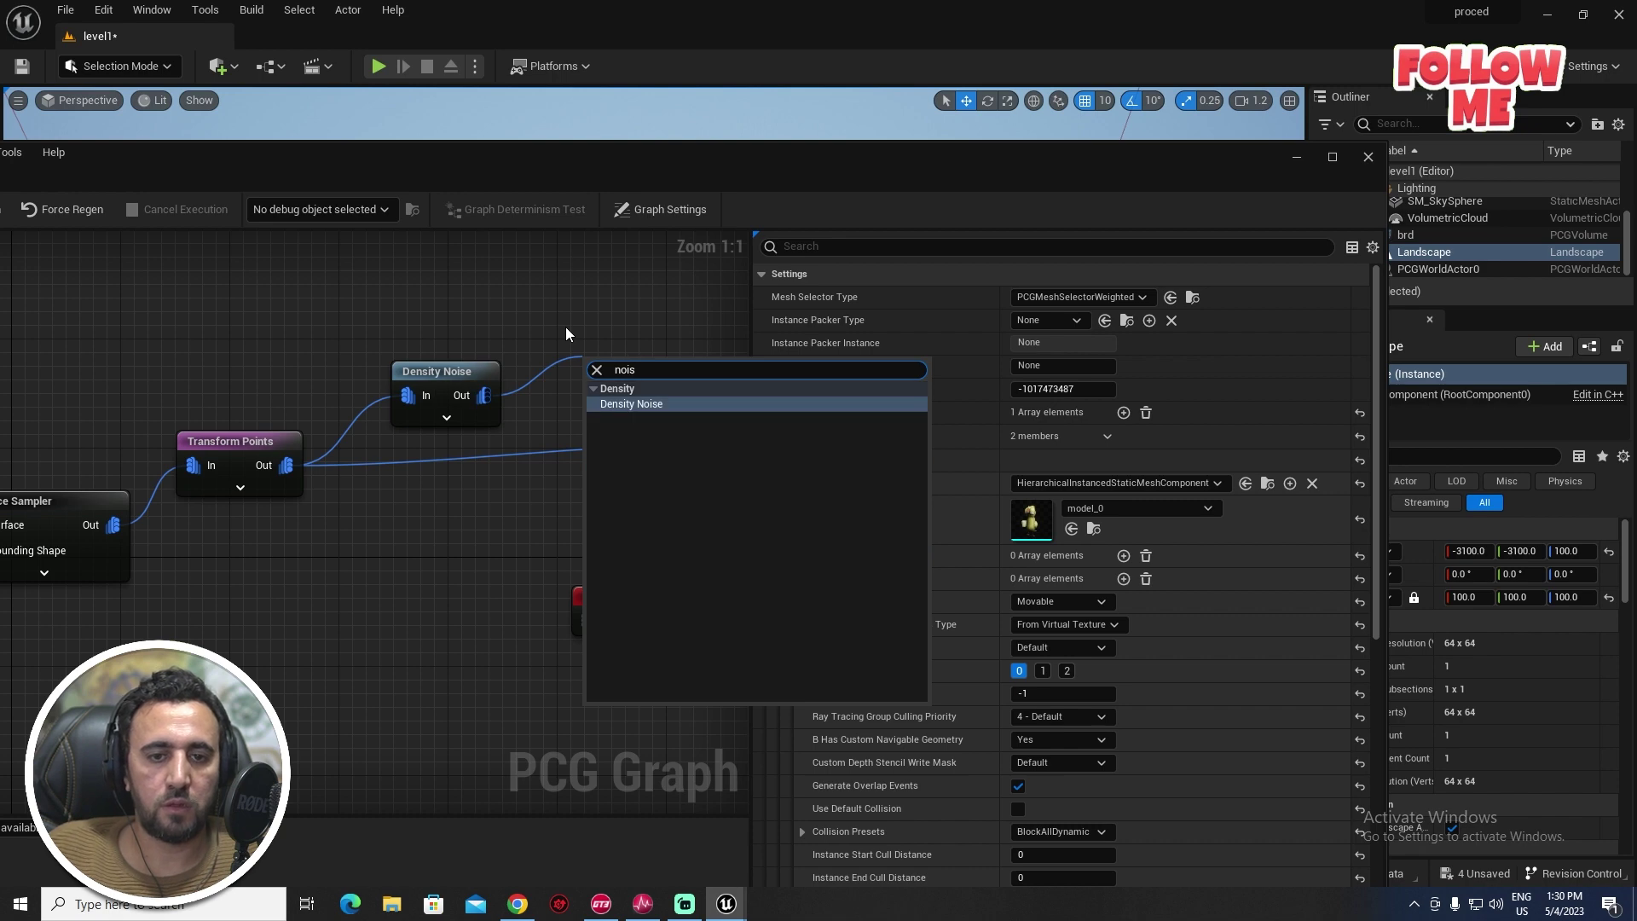
left_click(566, 272)
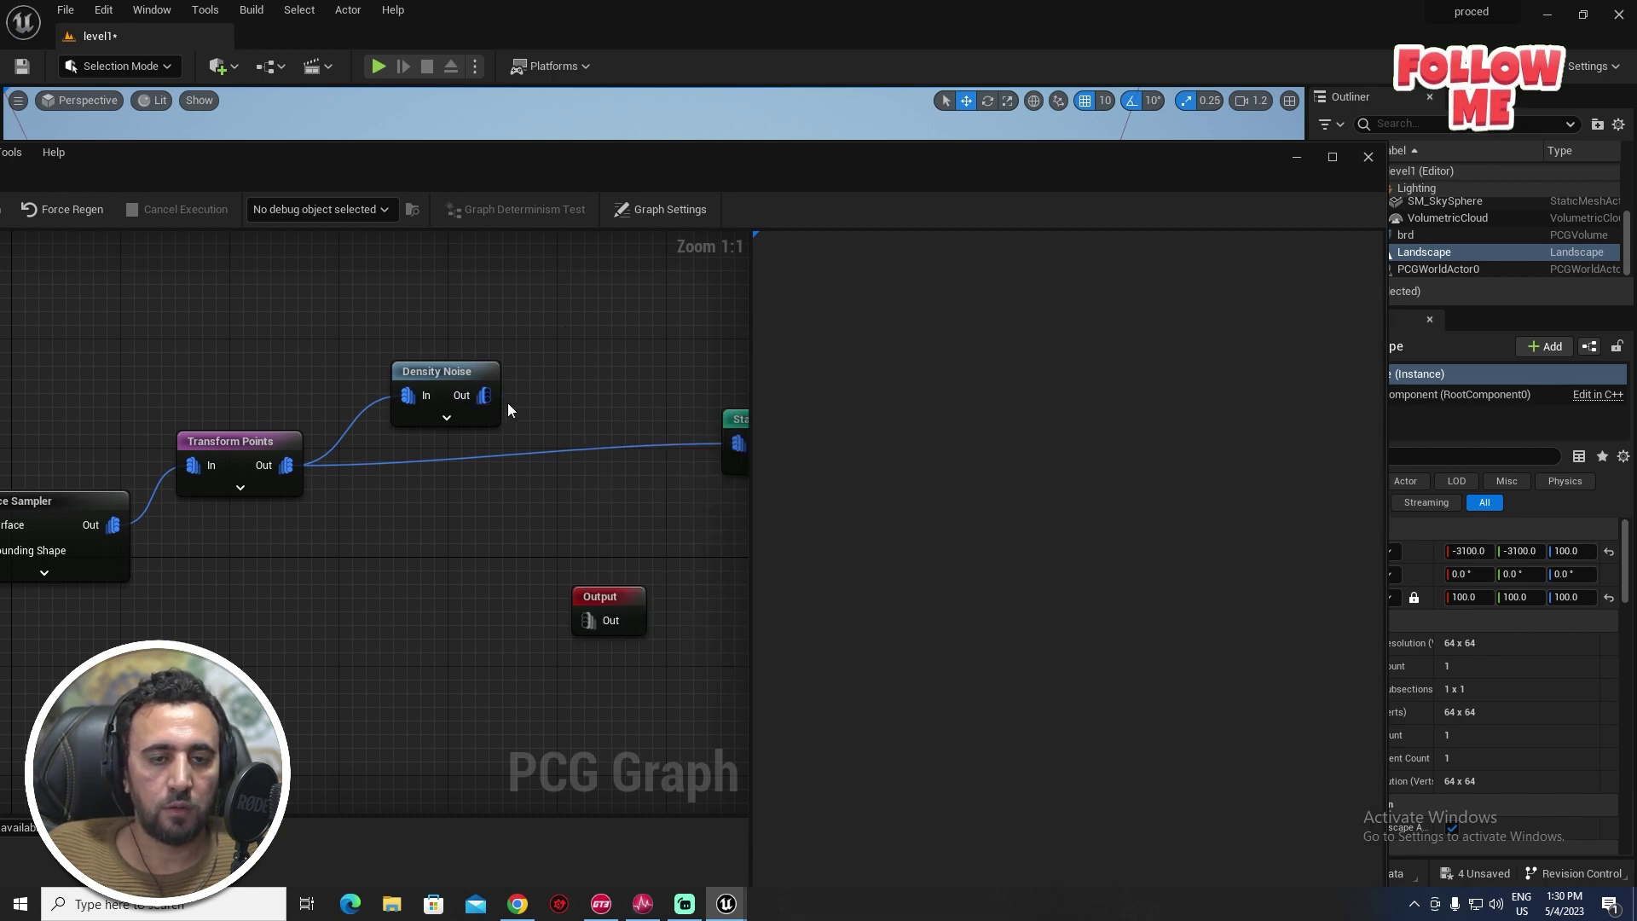
- Route Transform Points through Density Noise into StaticMeshSpawner, removing the direct link, and show the Density Noise settings
right_click_drag(728, 448, 618, 448)
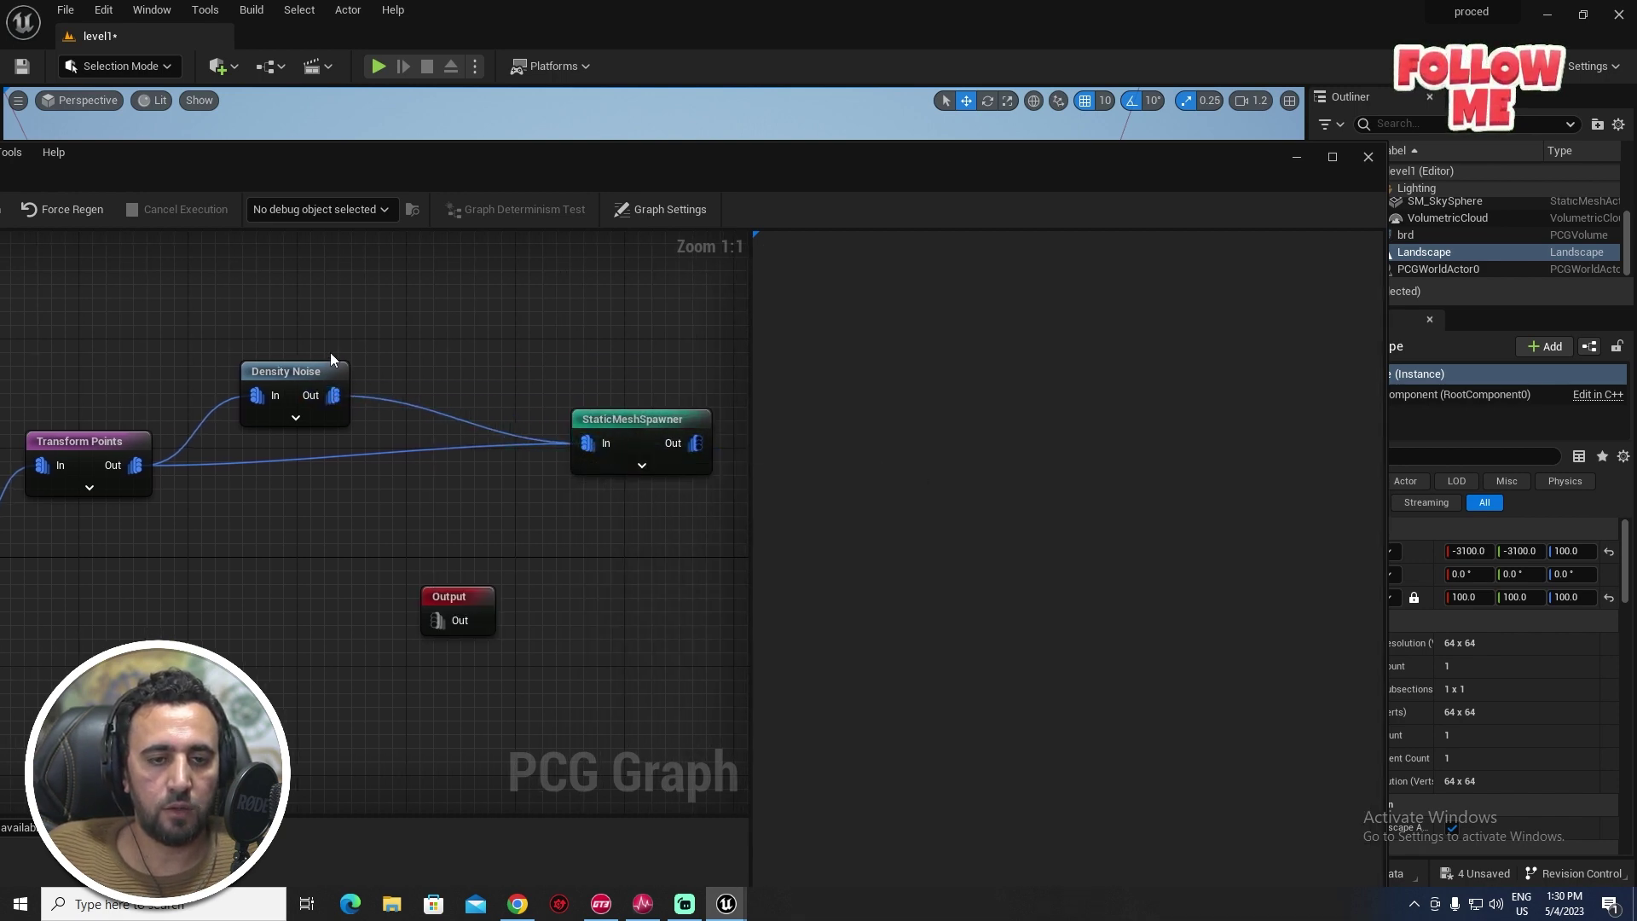
left_click(303, 458, "ctrl")
left_click(317, 394)
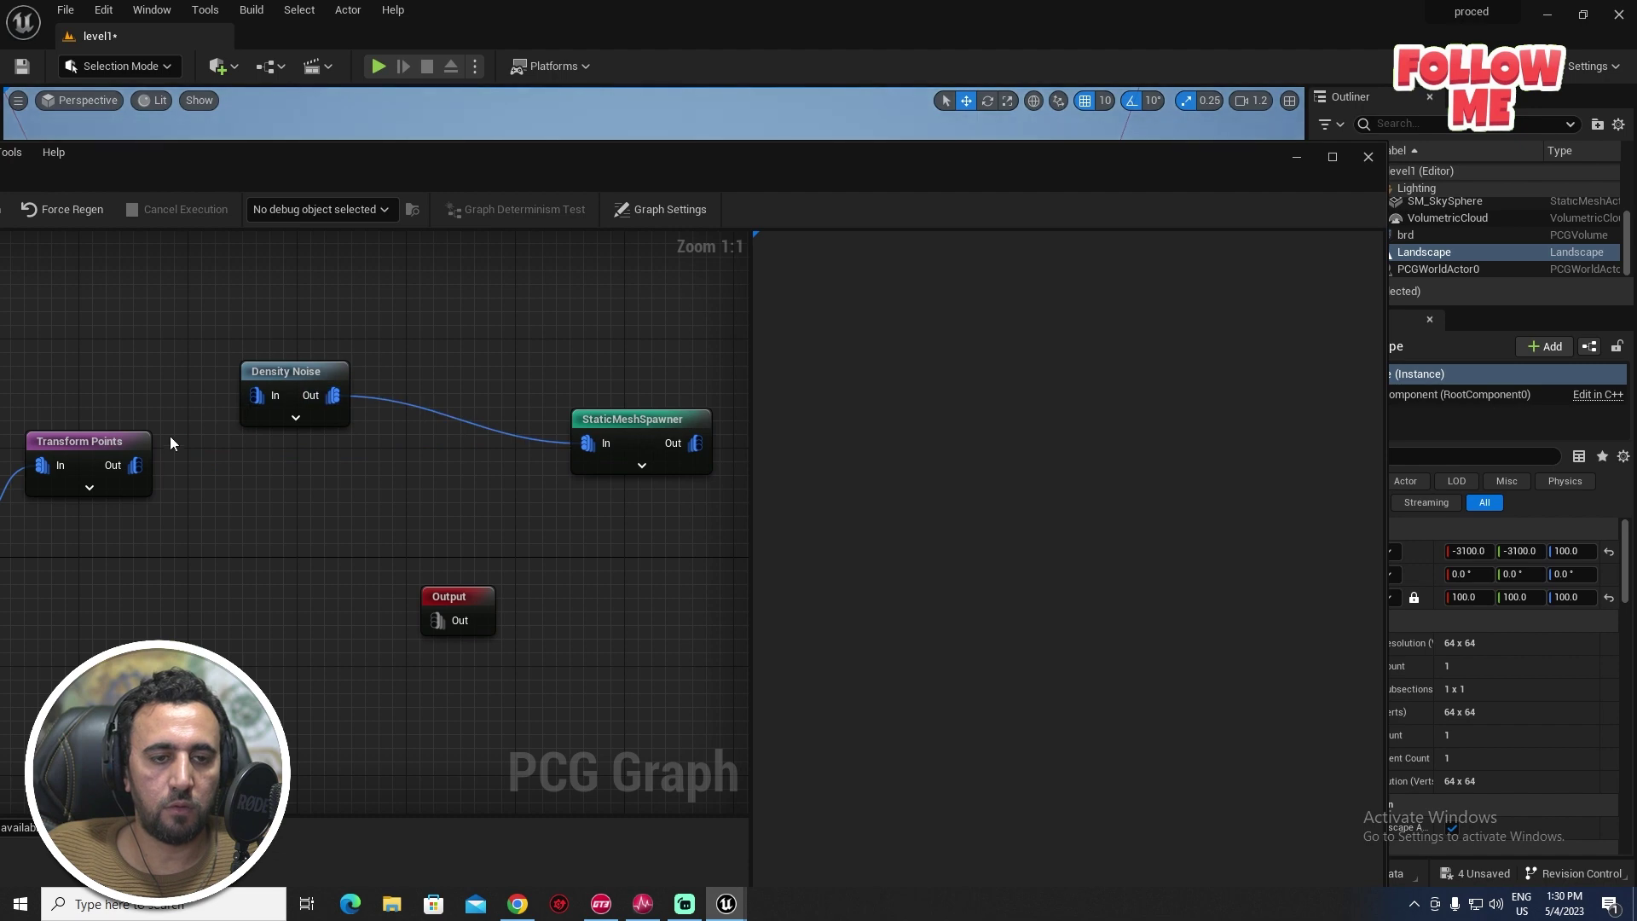
left_click_drag(135, 464, 338, 399)
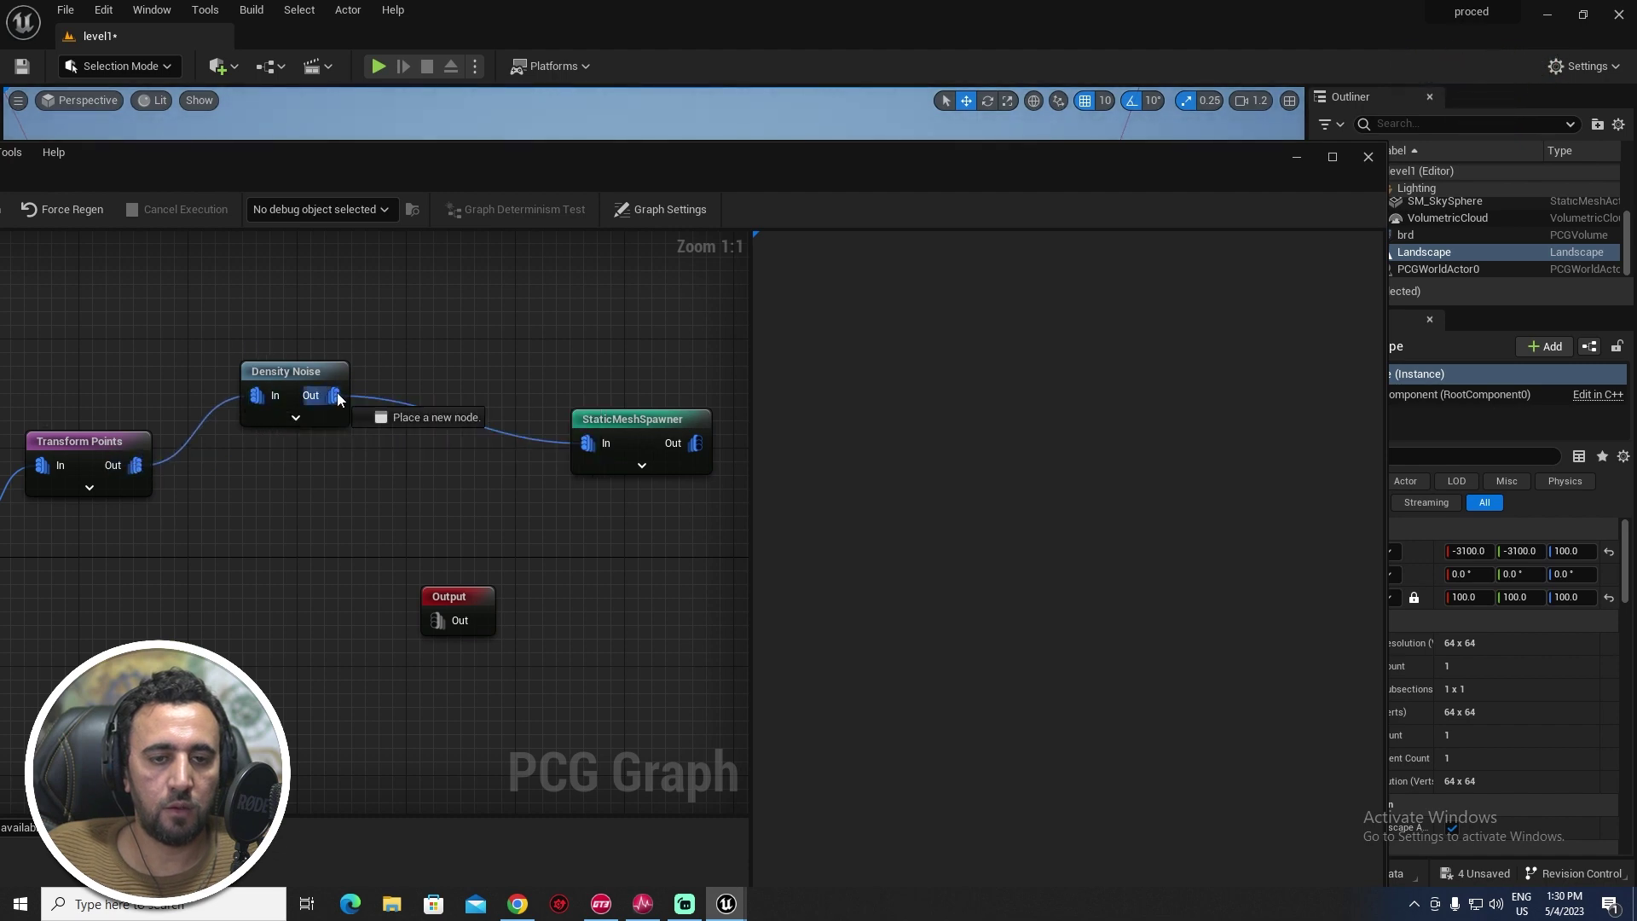
left_click(294, 373)
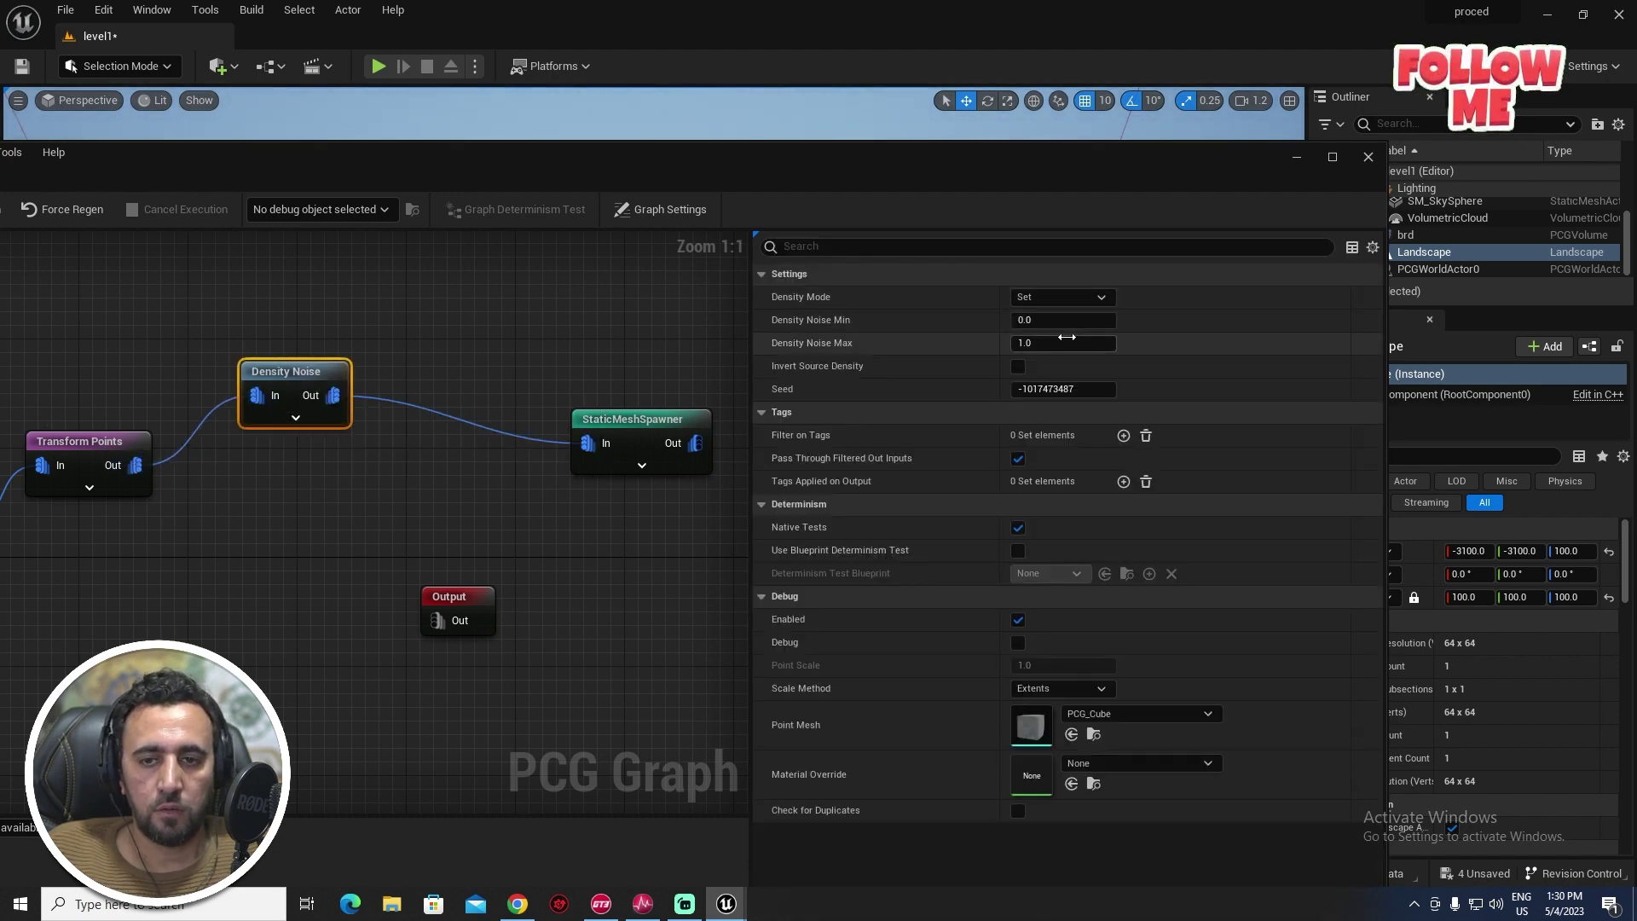
- Move the graph window aside, review the birds across the landscape, and save the level
left_click_drag(1002, 159, 755, 751)
mouse_move(750, 713)
right_mouse_down()
mouse_move(750, 844)
mouse_move(750, 695)
right_mouse_up()
key("s")
key("w")
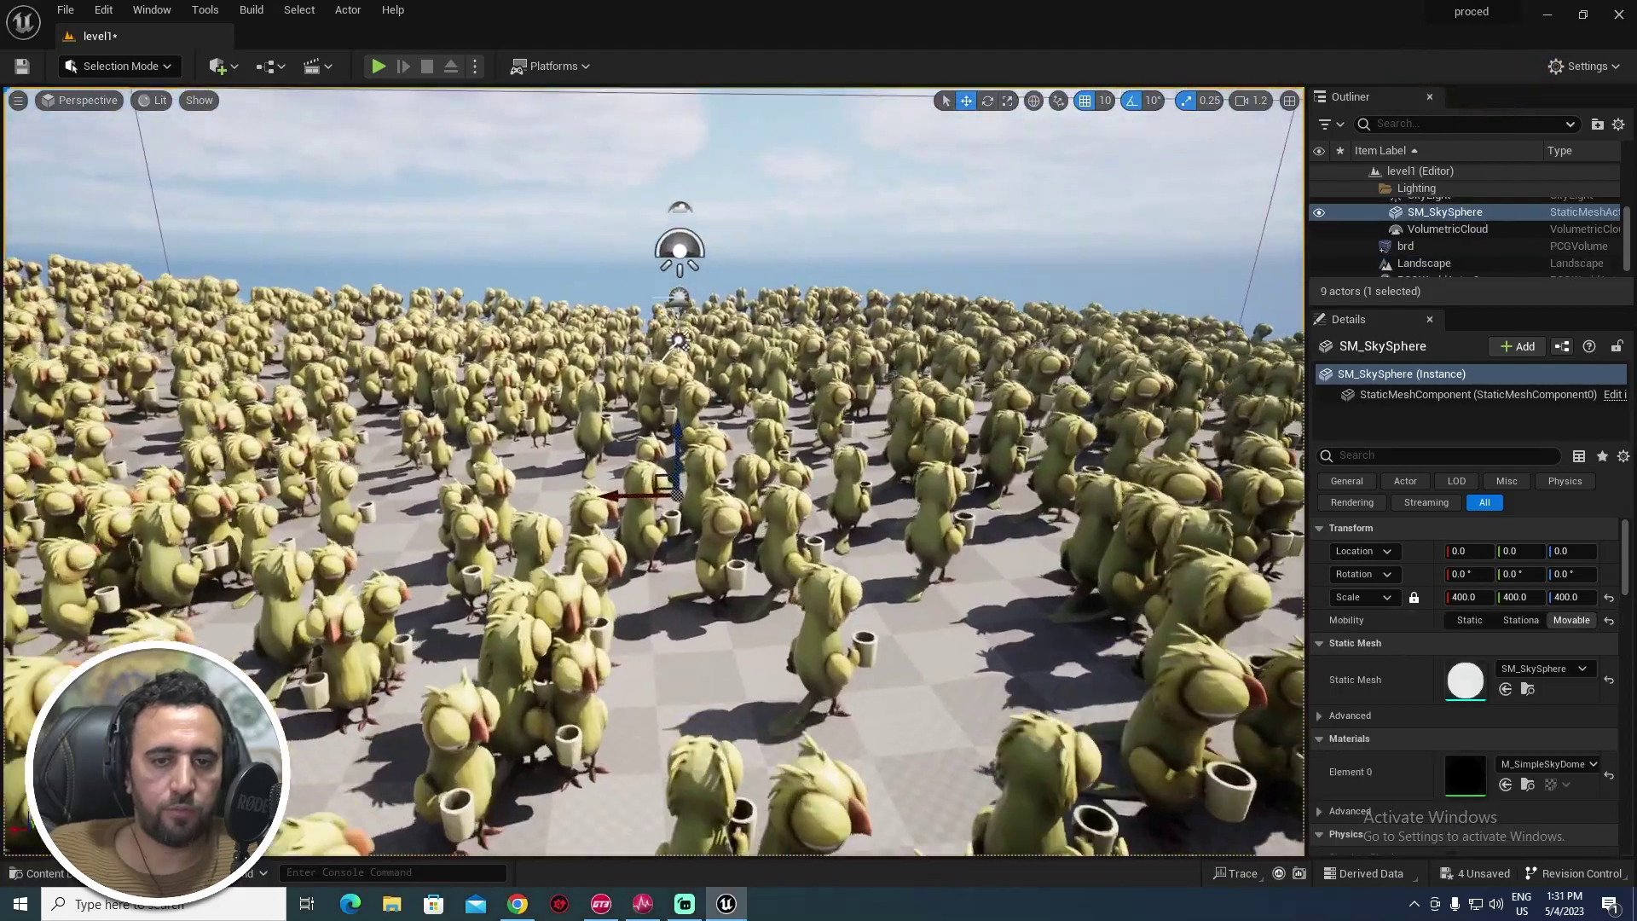
key("e")
mouse_move(835, 383)
right_mouse_down()
mouse_move(835, 341)
mouse_move(835, 401)
mouse_move(835, 383)
right_mouse_up()
key("ctrl+s")
- Search the project's plugins for "3d" to check the Text 3D plugin, and close the plugin list
left_click(106, 12)
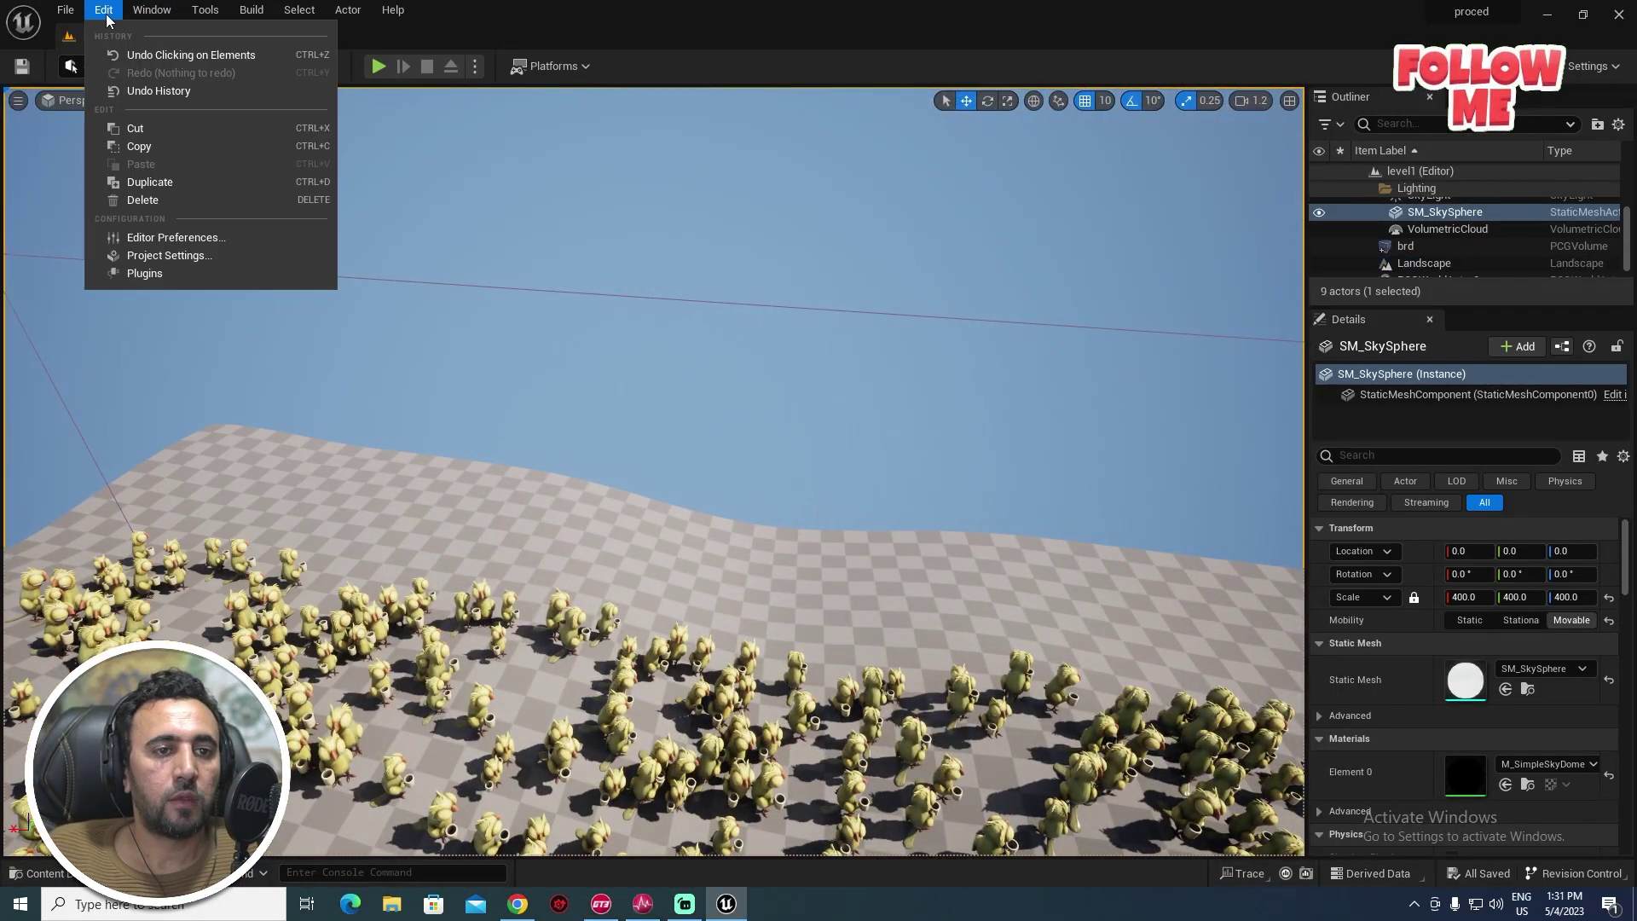
left_click(165, 273)
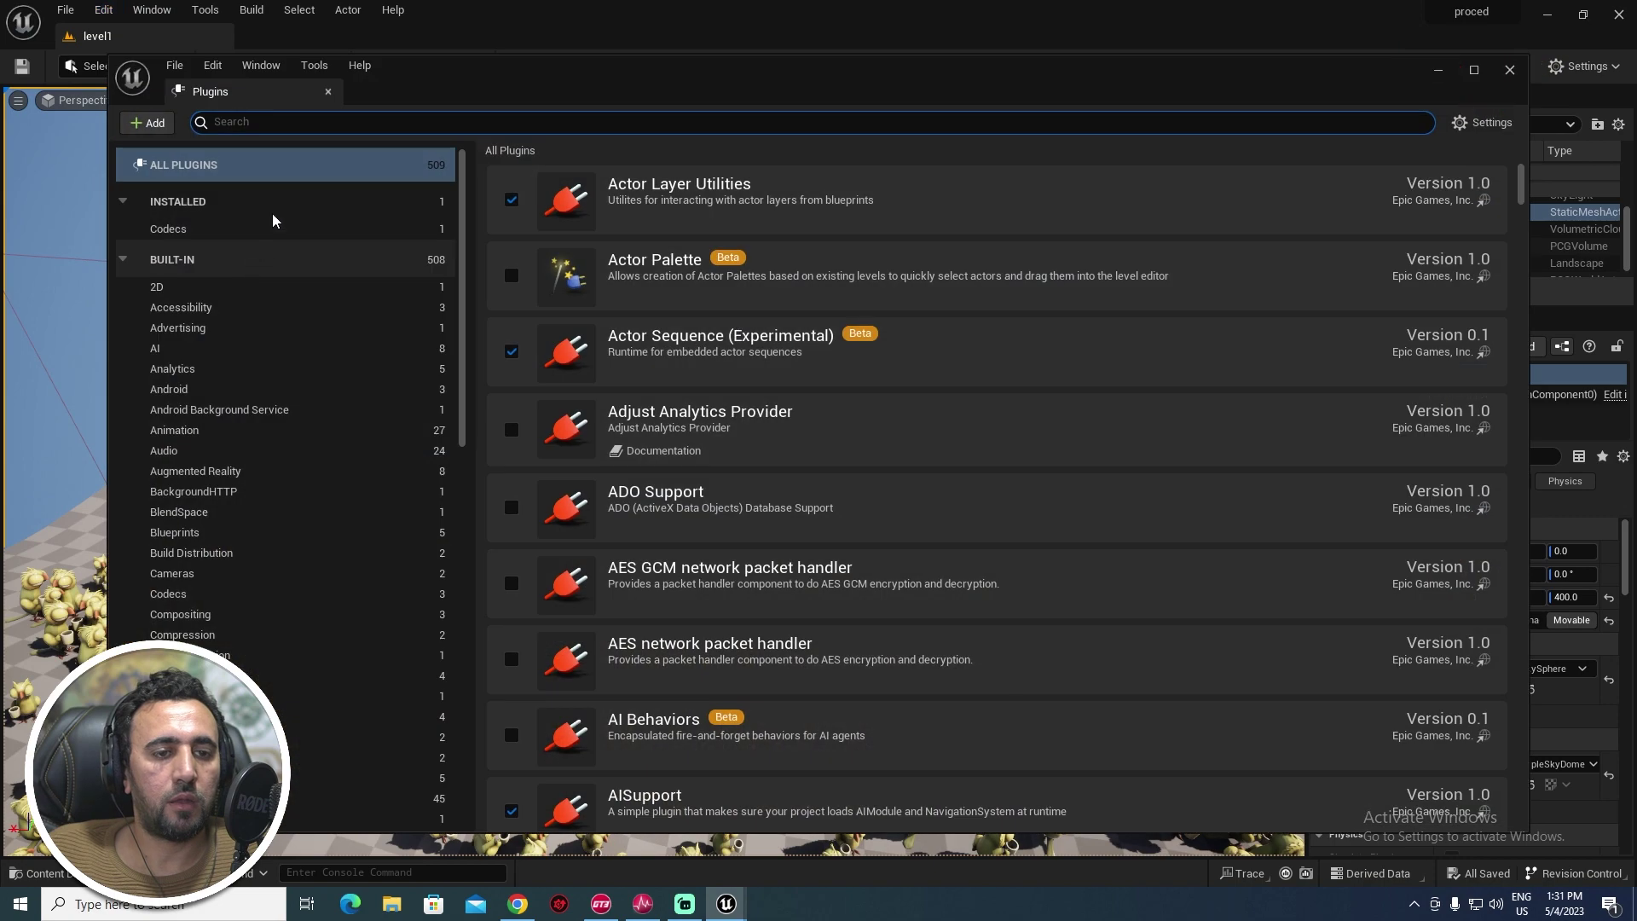
type("3d")
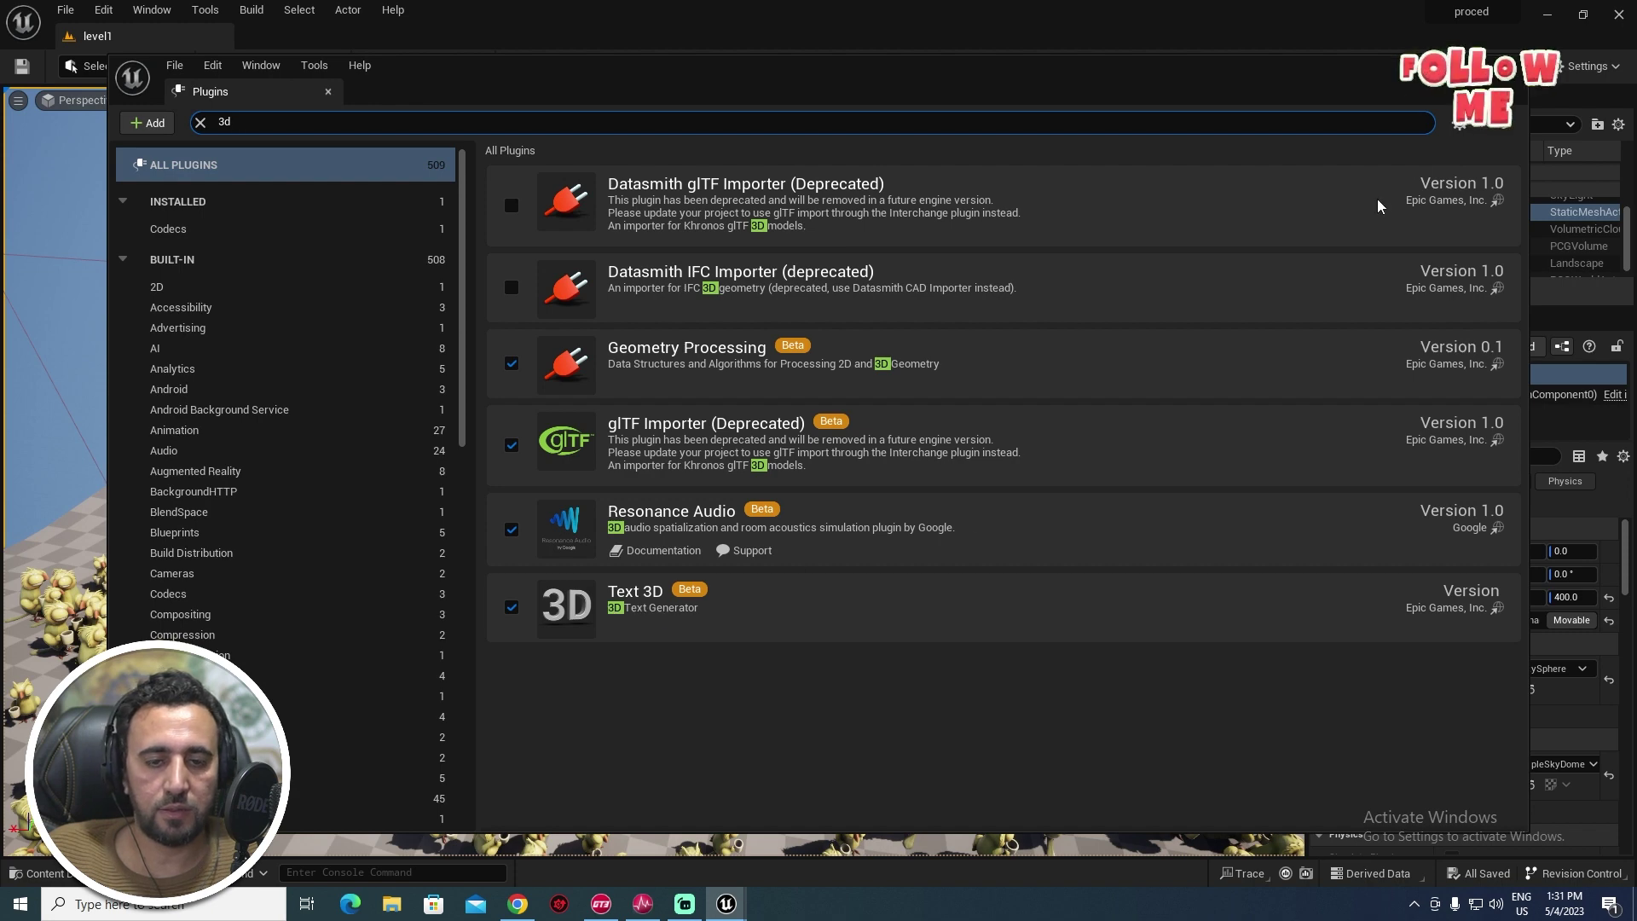
left_click(1509, 69)
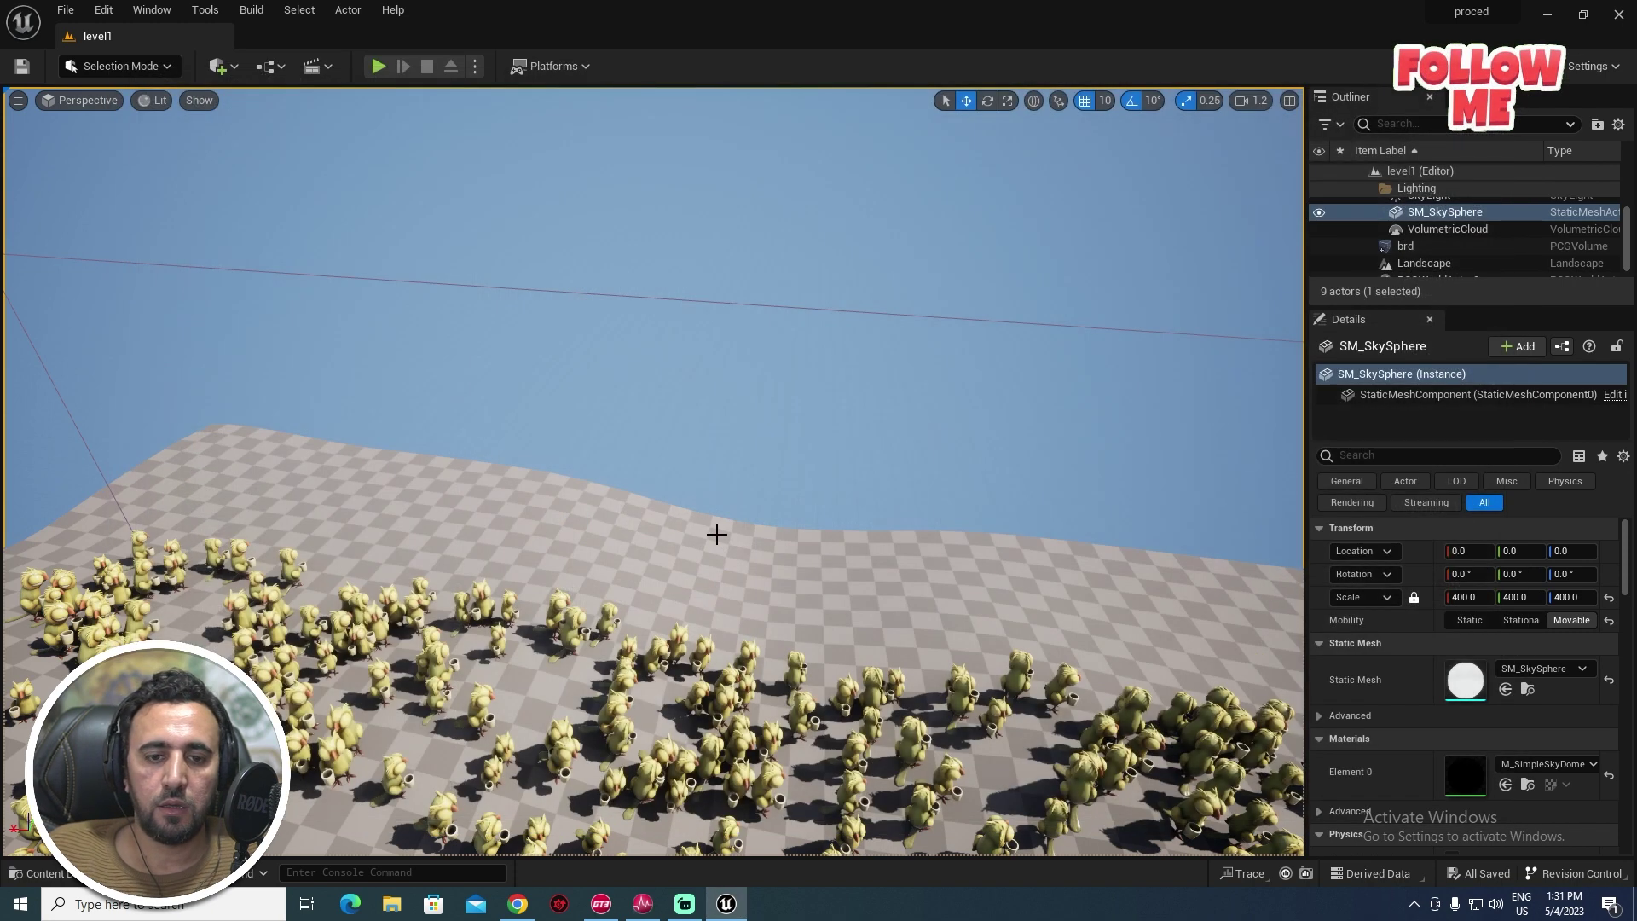
- Add a Text 3D actor to the level and rotate it about 90° around Z so it faces the view
left_click(222, 65)
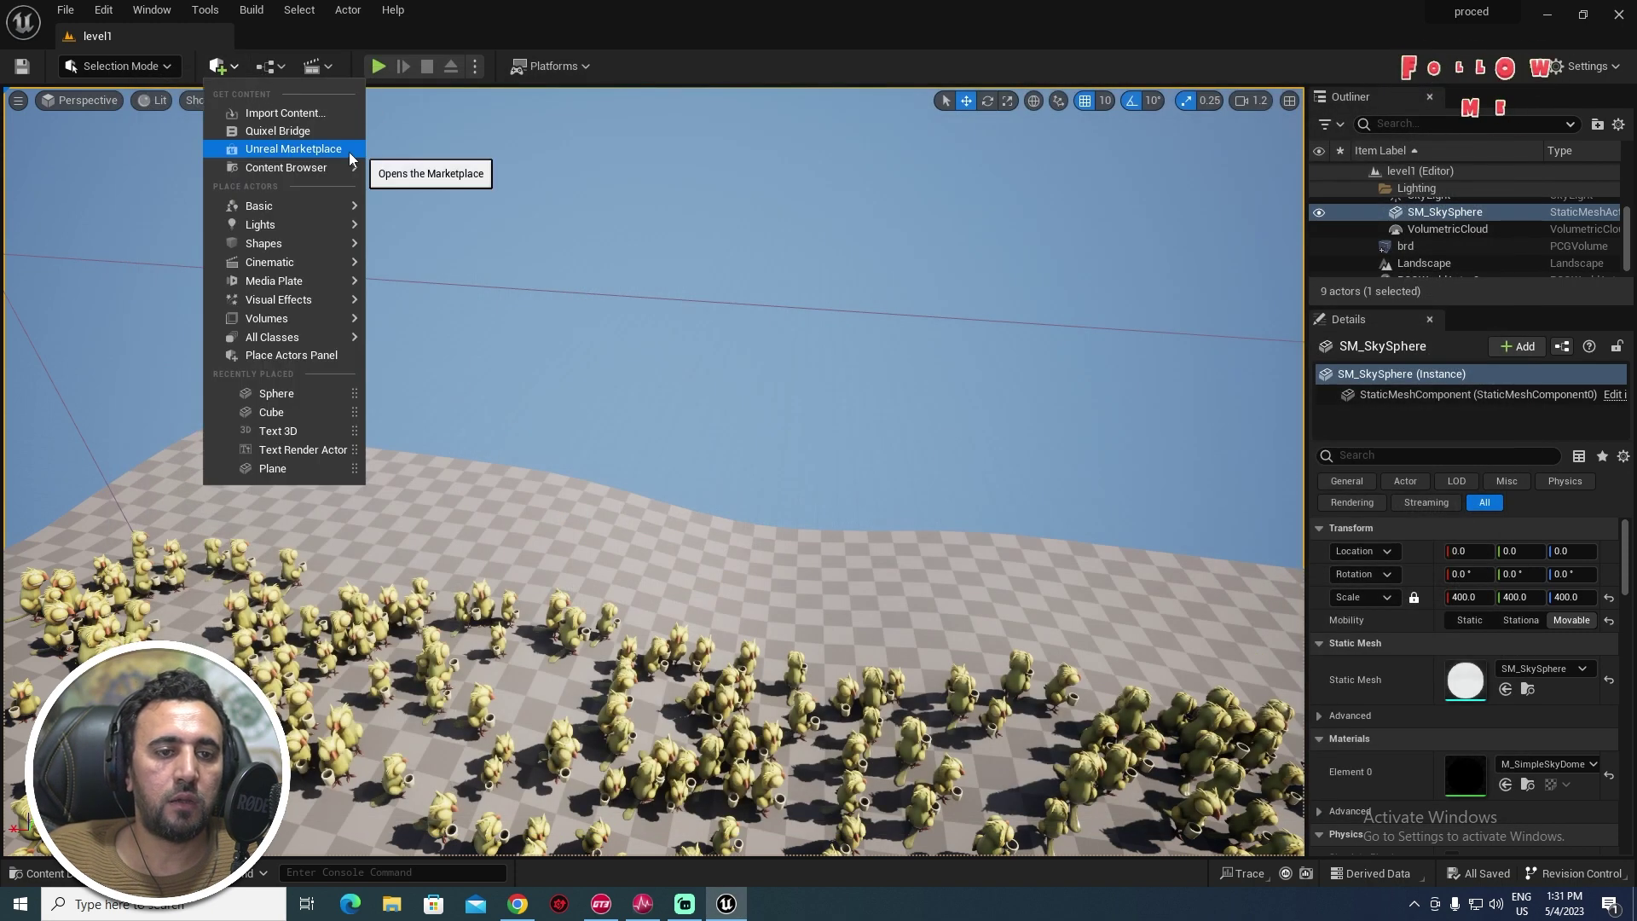
type("te")
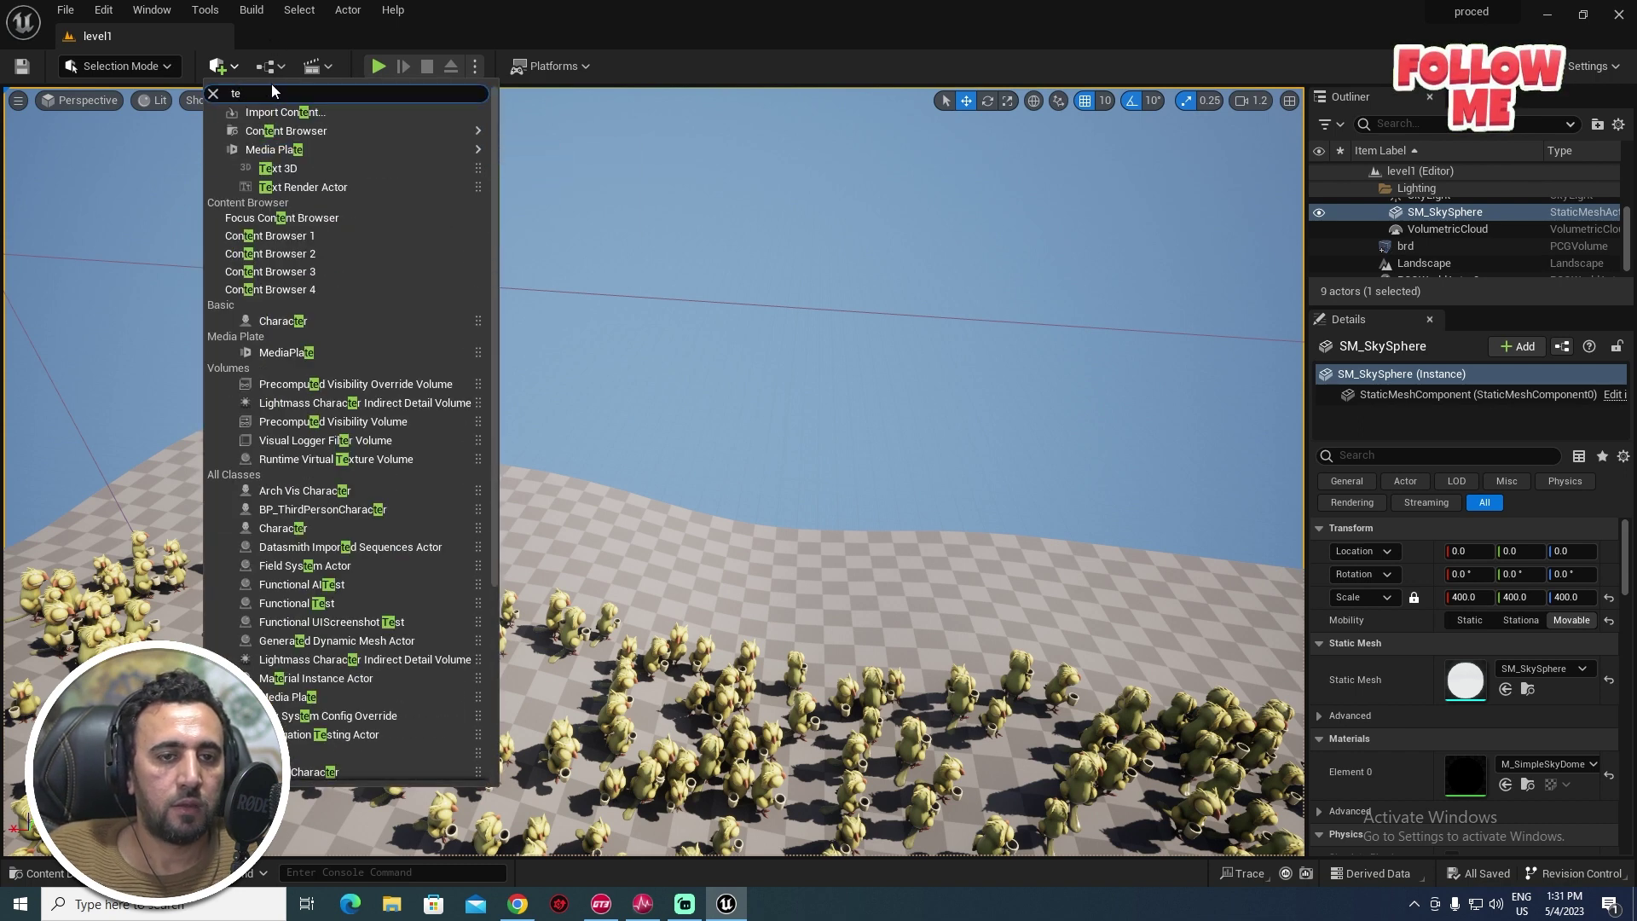
type("xt")
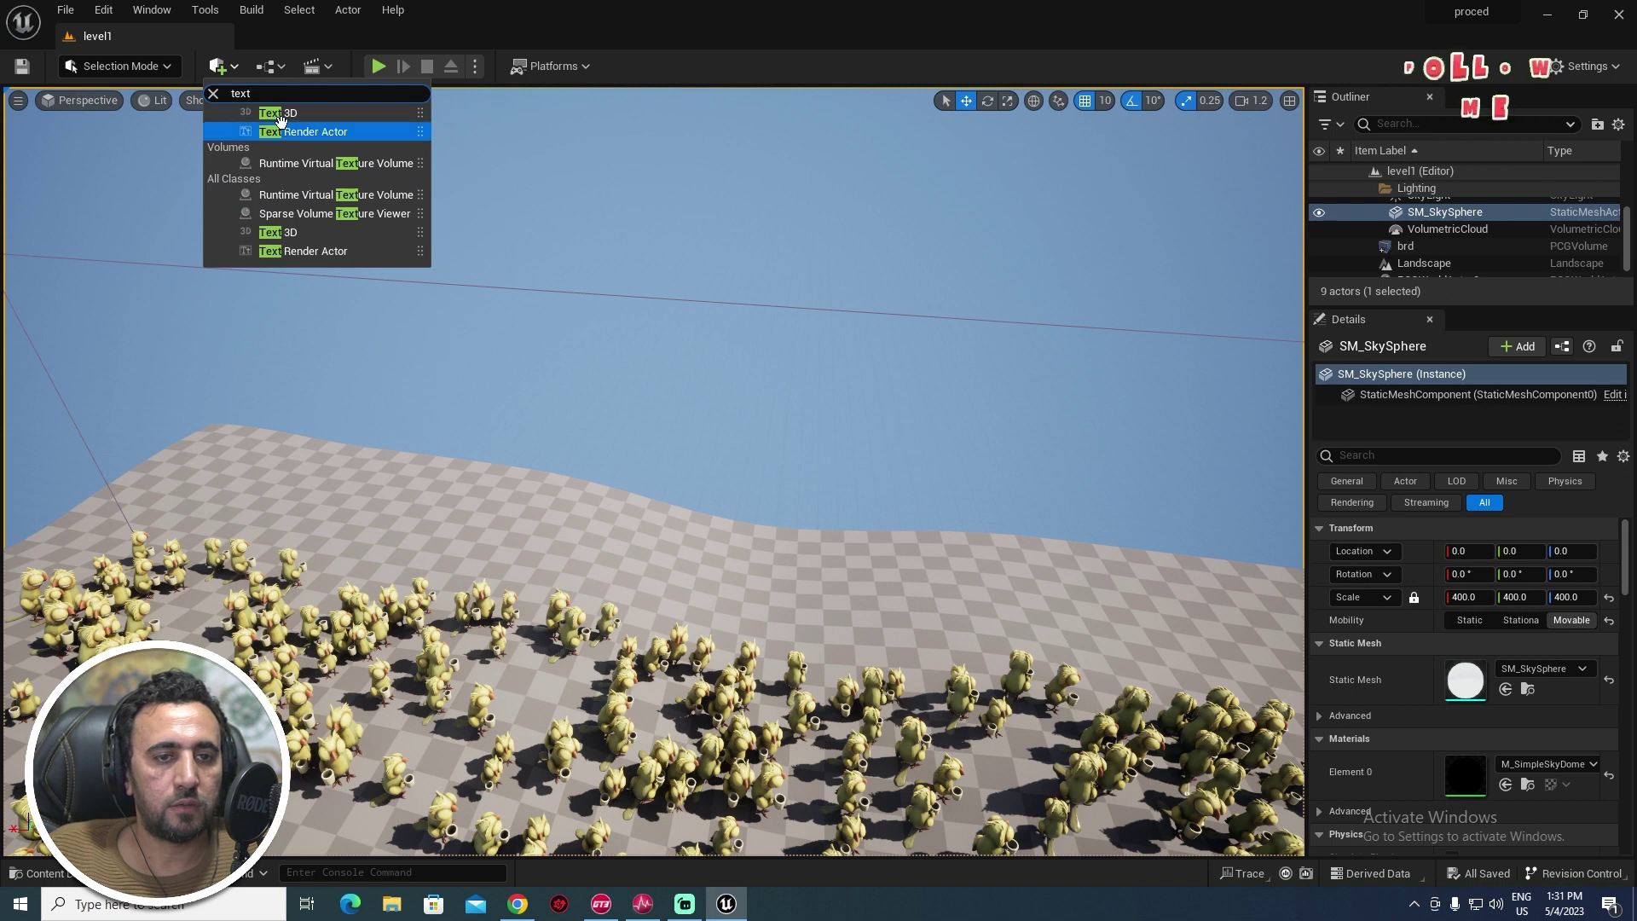
left_click(281, 114)
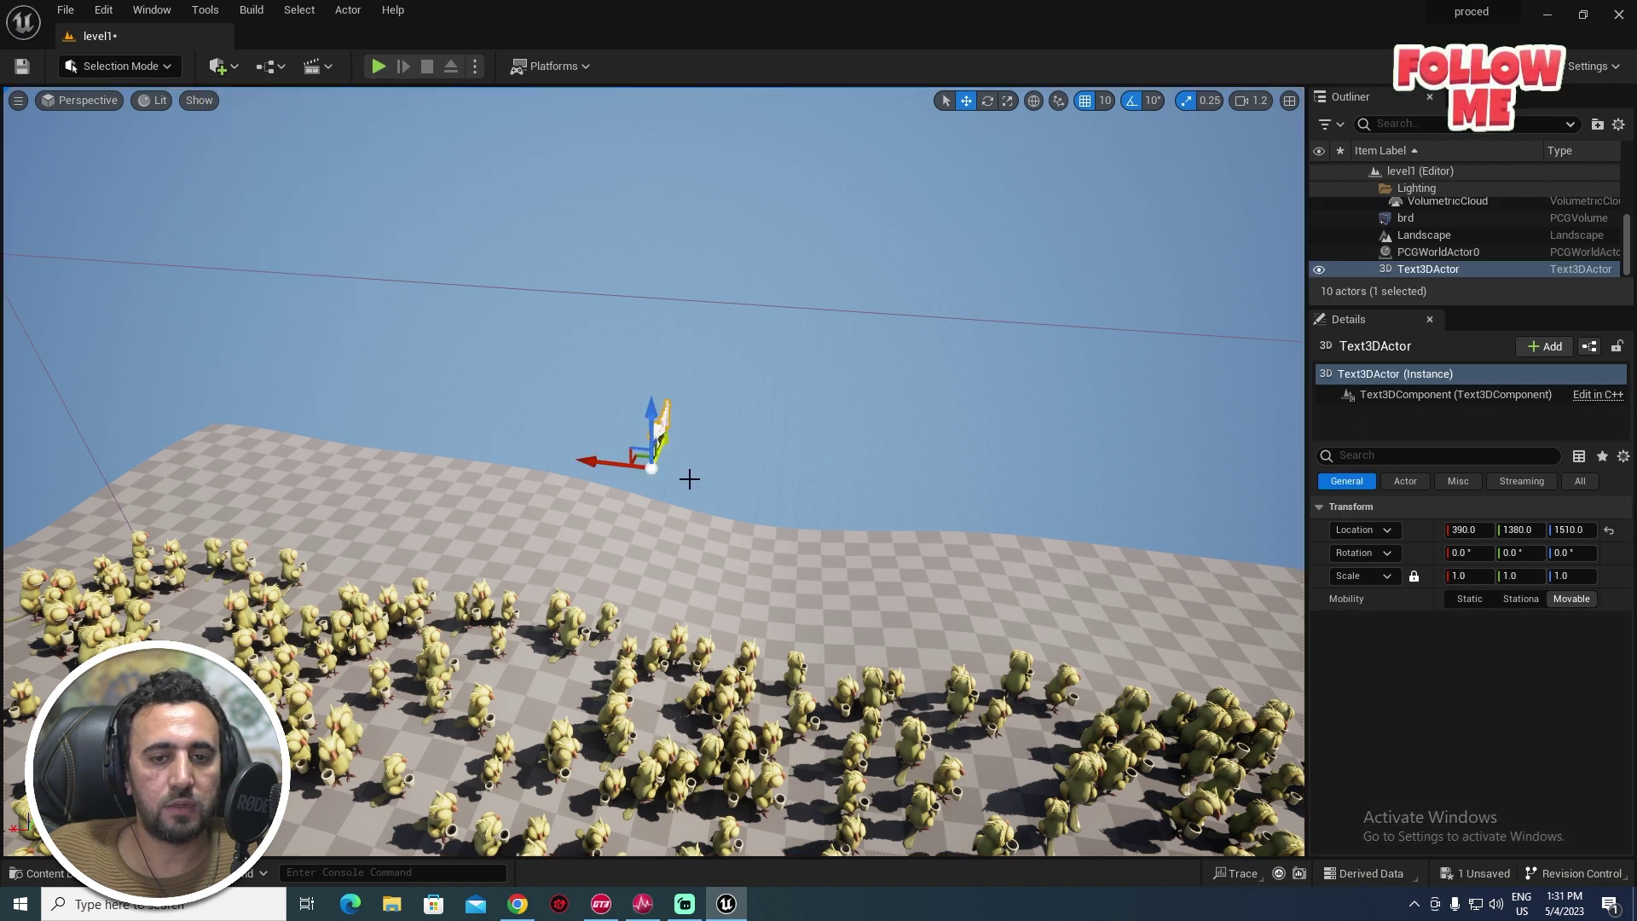
key("e")
left_click_drag(775, 503, 818, 514)
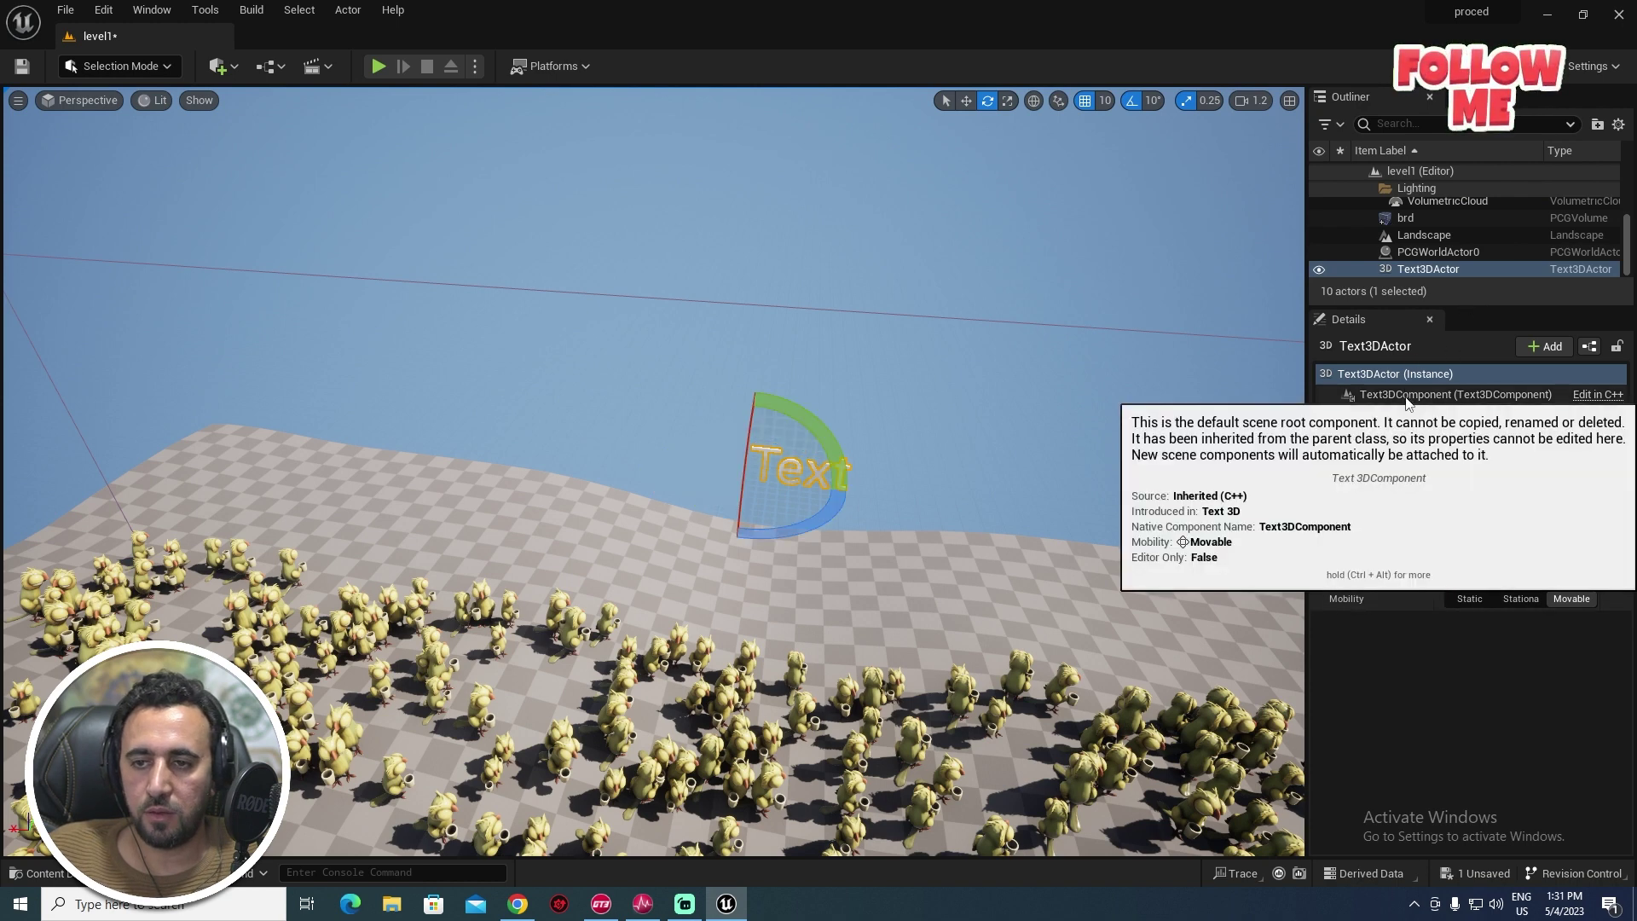
- Set the Text3DComponent's text to "MR GFX"
left_click(1441, 394)
type("MR G")
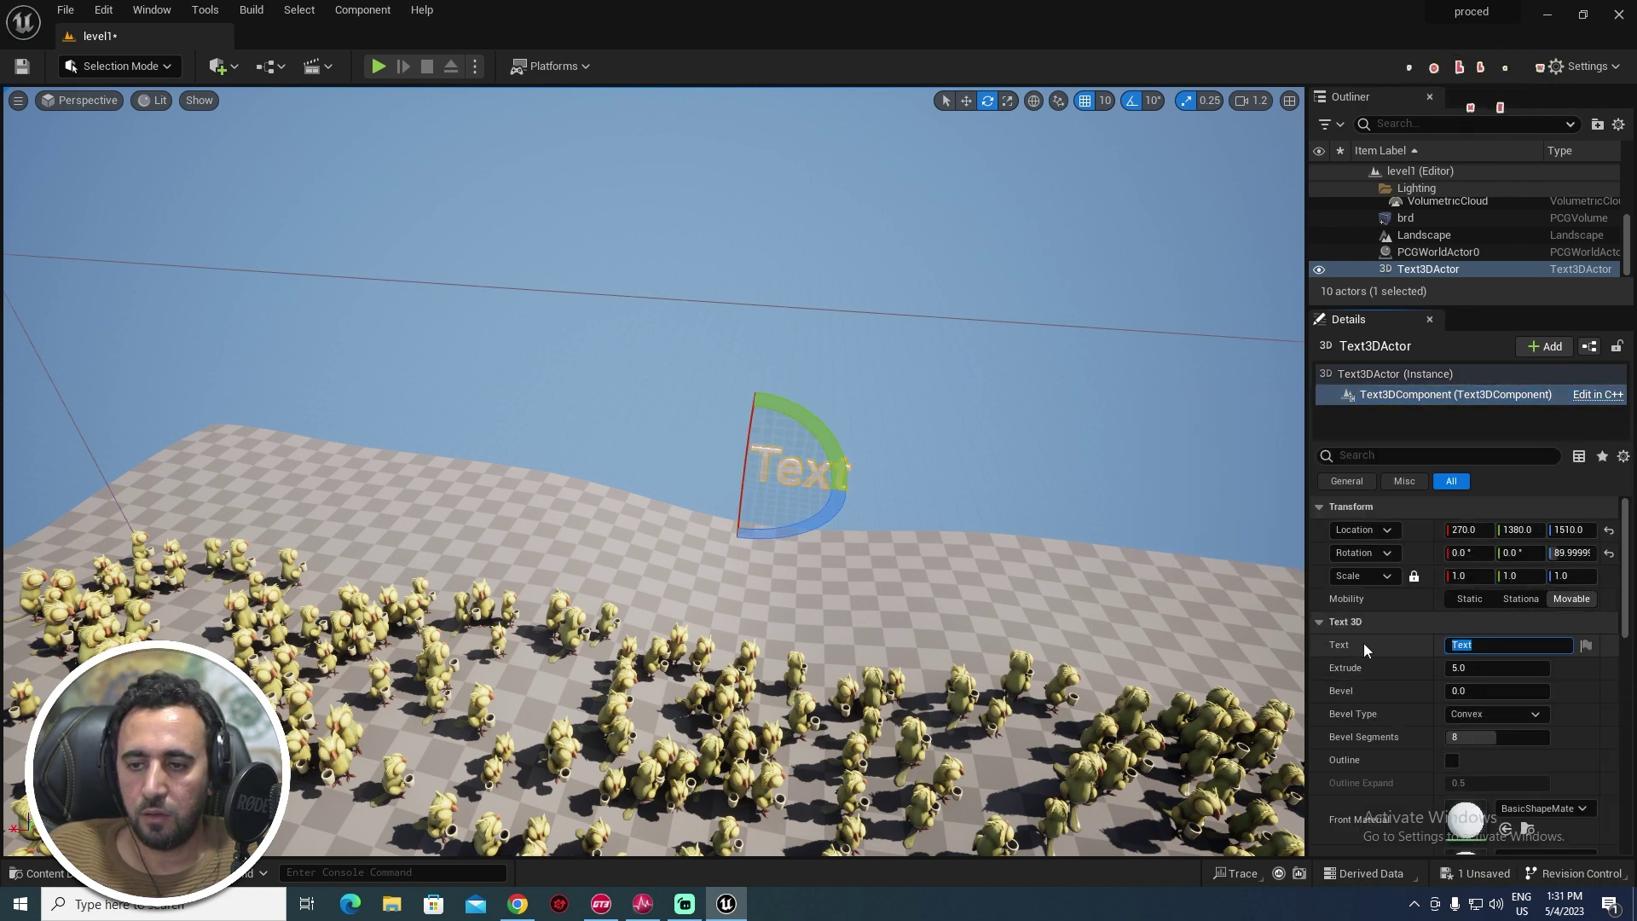
type("FX")
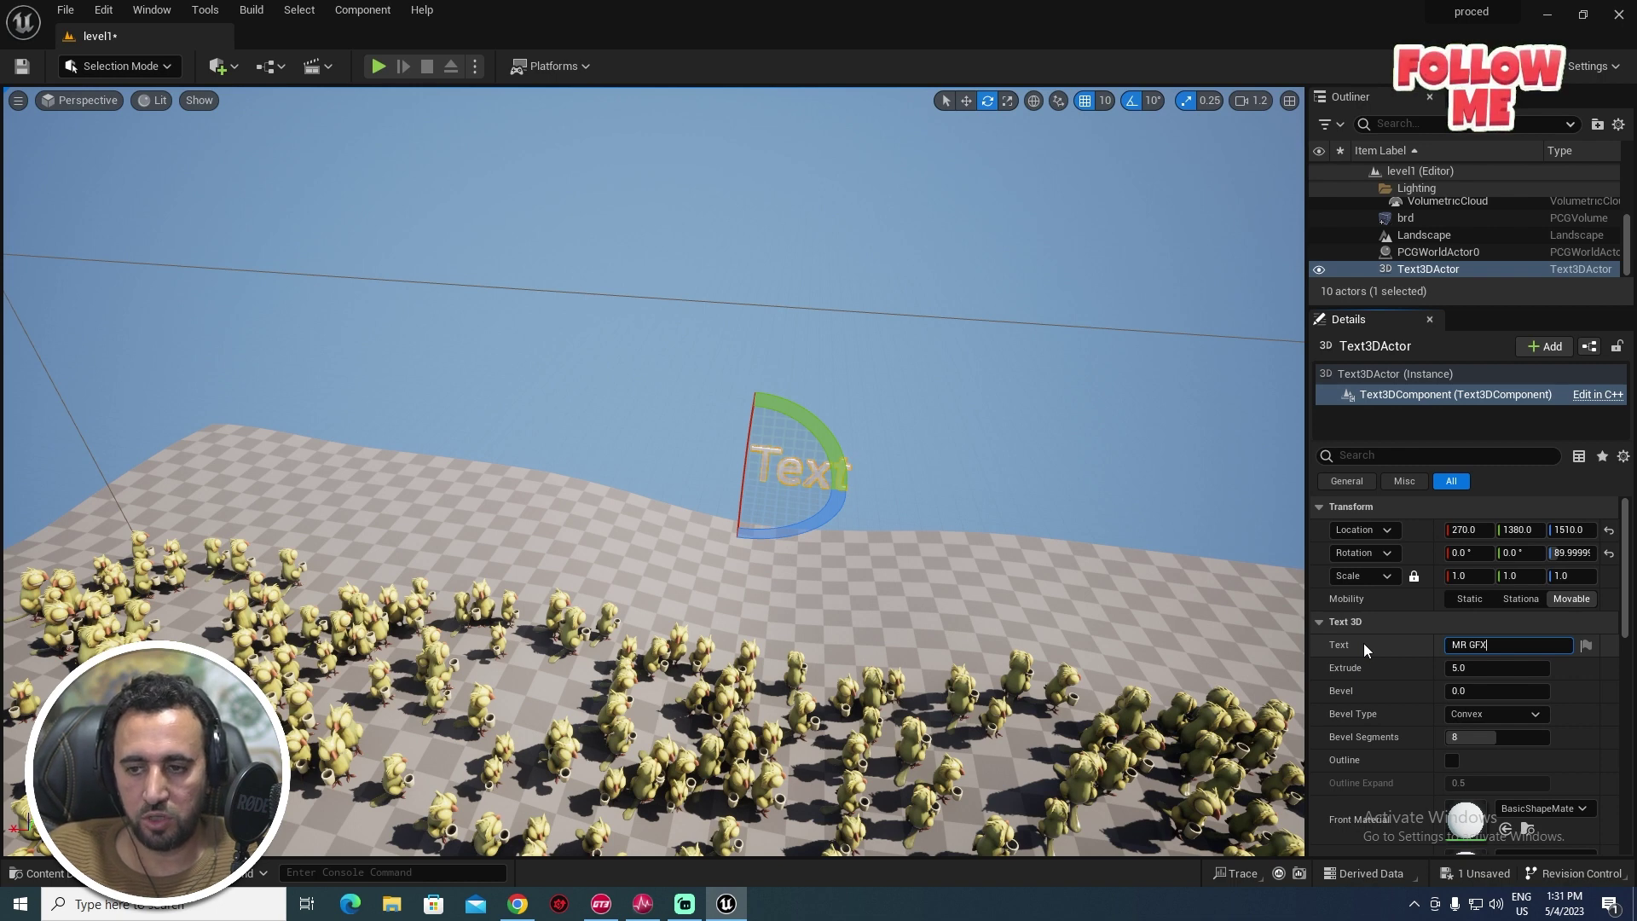
key("Return")
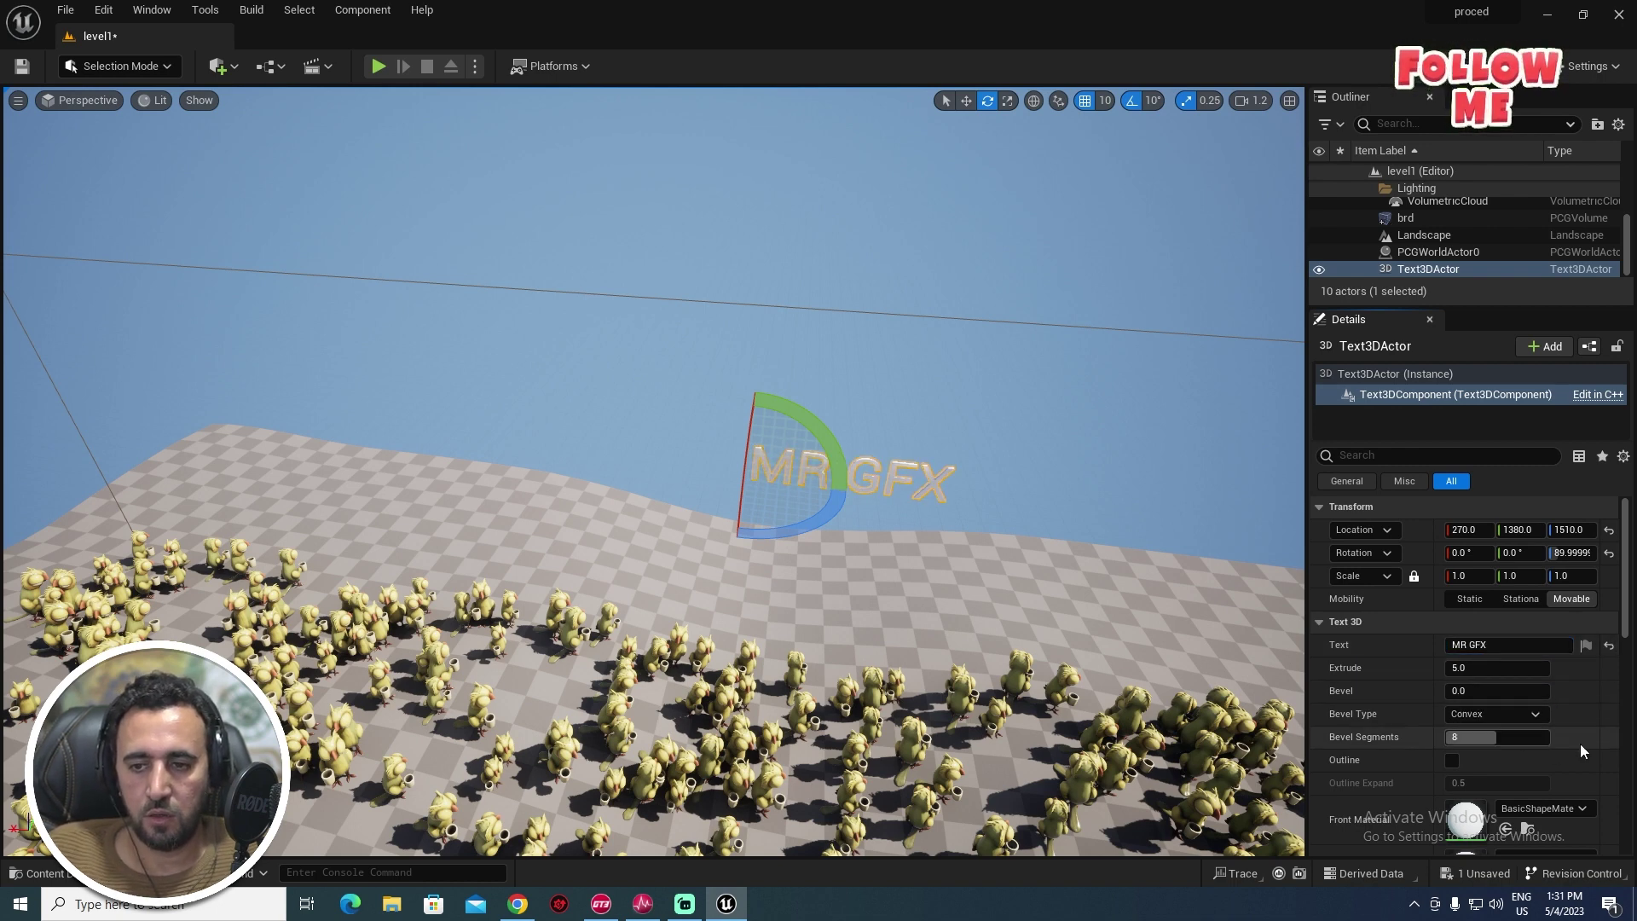
- Increase the 3D text's Extrude depth to about 9.54 and deselect the actor
scroll(1579, 744, "down", 2)
scroll(1571, 563, "down", 1)
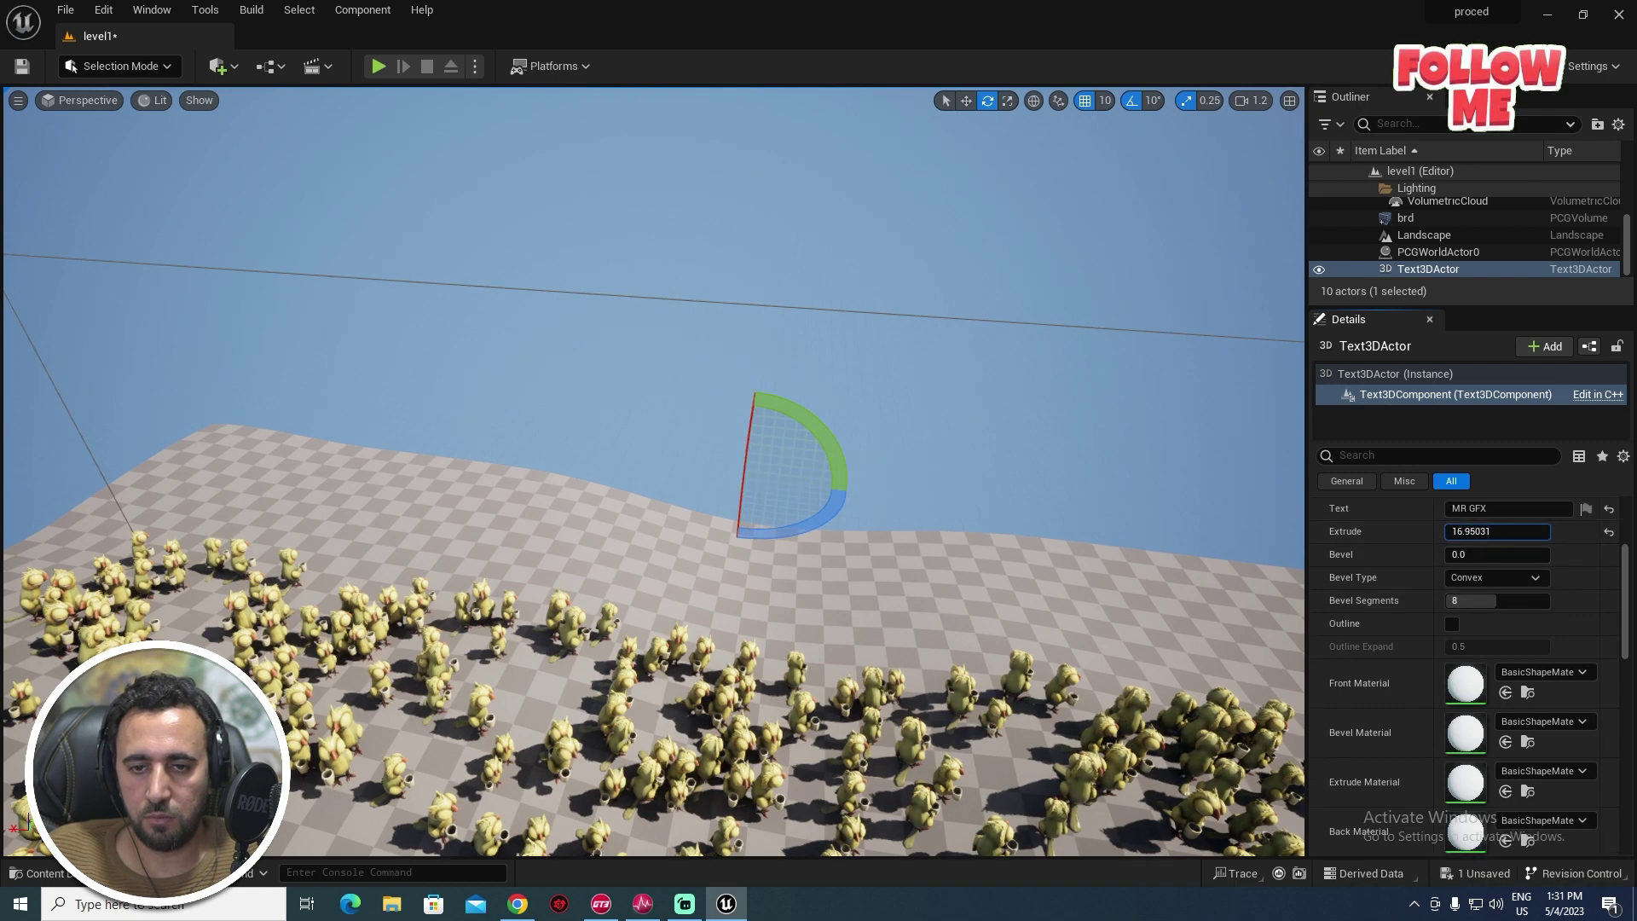
left_click_drag(1496, 532, 1475, 531)
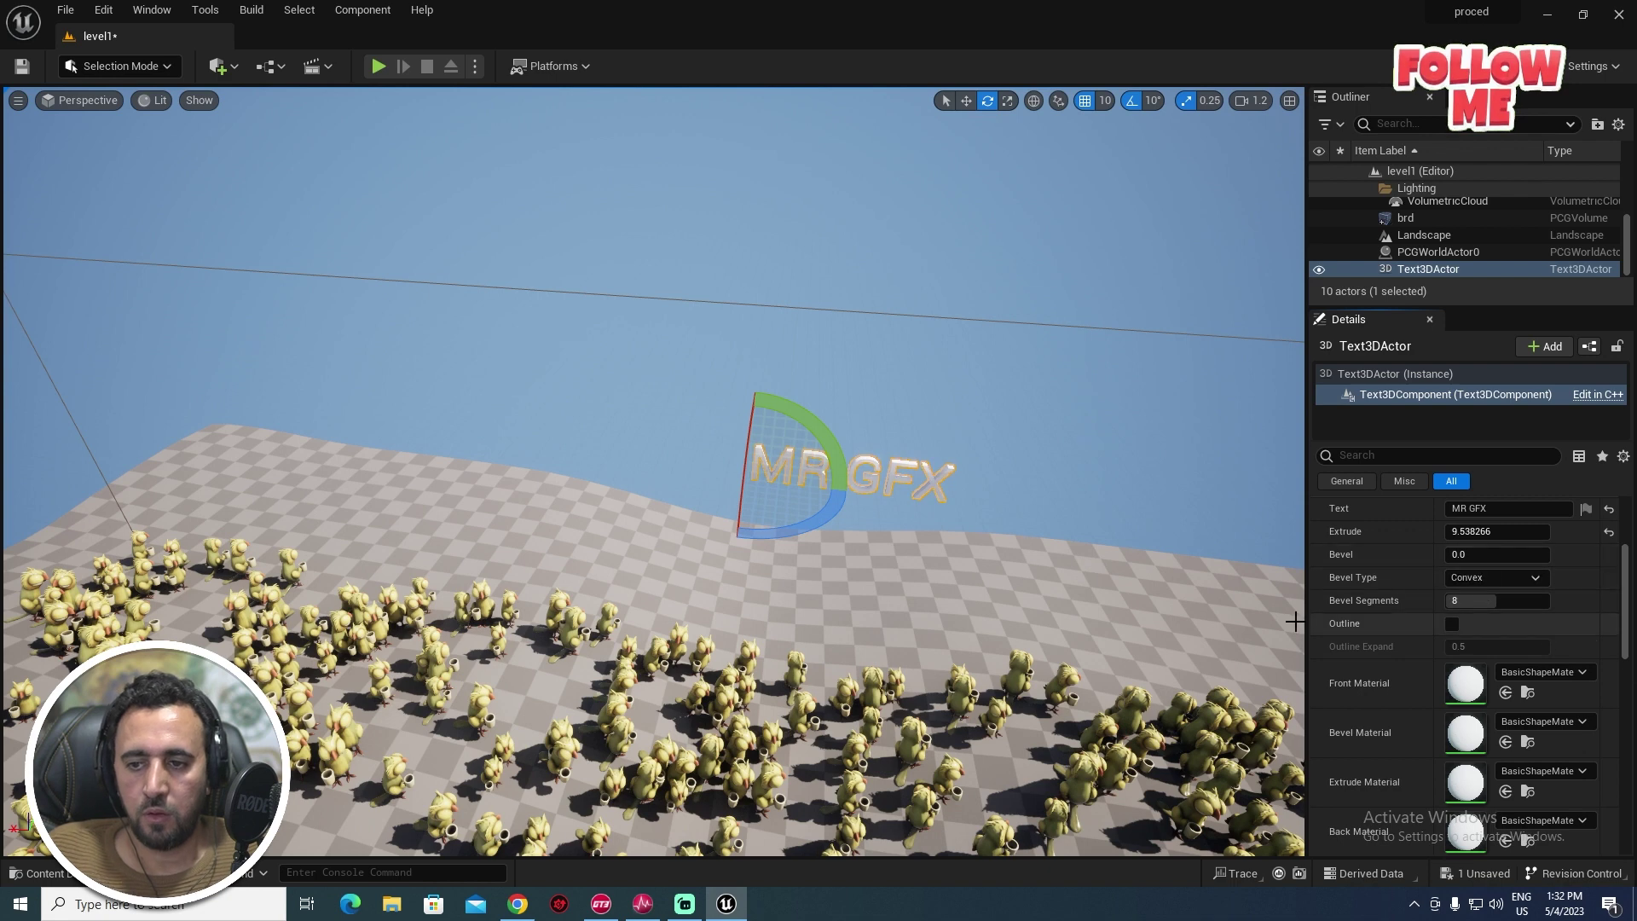
left_click(907, 409)
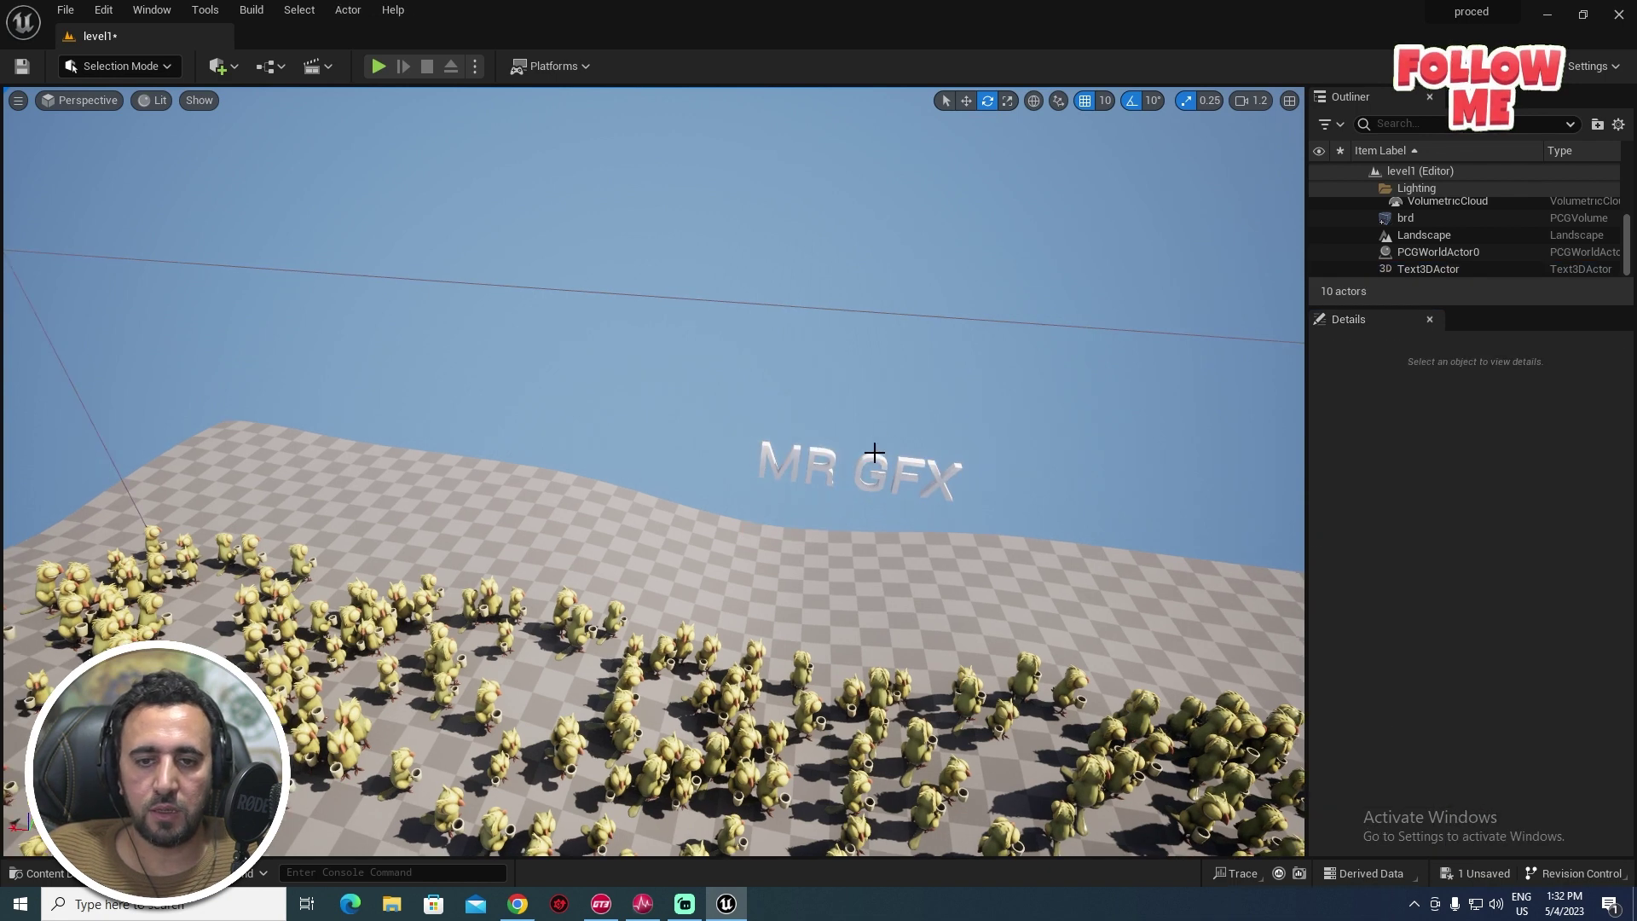
- Scale the MR GFX text actor up uniformly to 6.25 and bring the whole bird field into view
left_click(874, 457)
left_click_drag(755, 479, 852, 426)
key("w")
scroll(862, 566, "down", 3)
left_click_drag(862, 567, 989, 520, "alt")
mouse_move(791, 641)
left_mouse_down("alt")
mouse_move(981, 700)
mouse_move(994, 687)
mouse_move(614, 610)
mouse_move(802, 648)
left_mouse_up("alt")
middle_click_drag(699, 341, 751, 444)
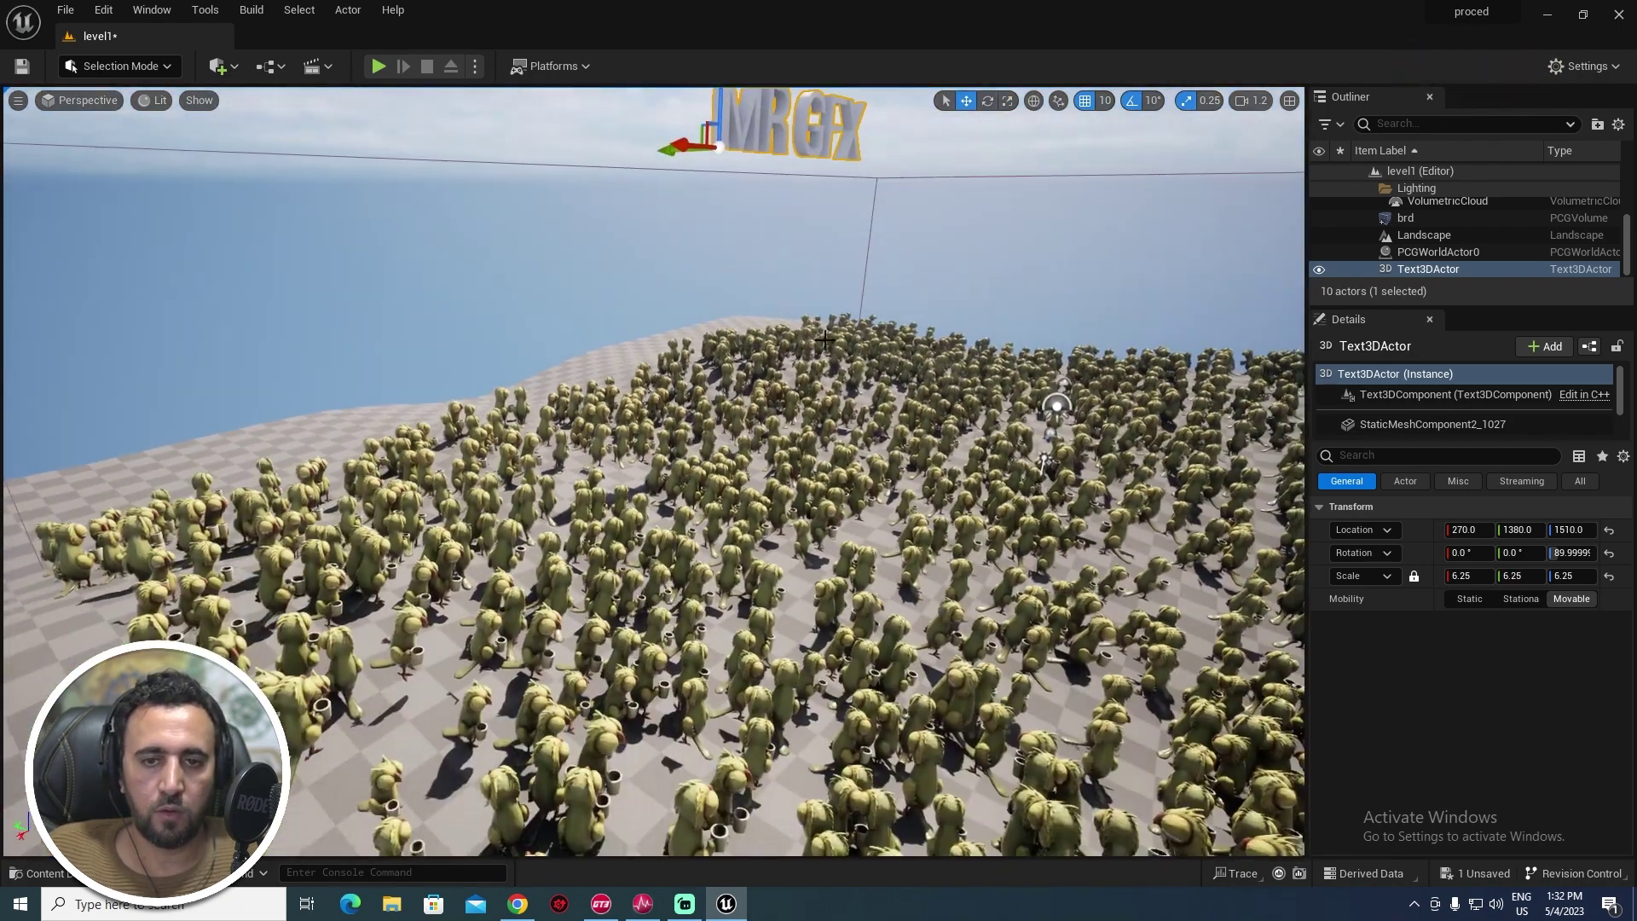
- Lower the MR GFX text onto the landscape behind the birds at 680, 2610, 200 and scale it to 29.5
left_click_drag(700, 120, 680, 441)
key("r")
key("w")
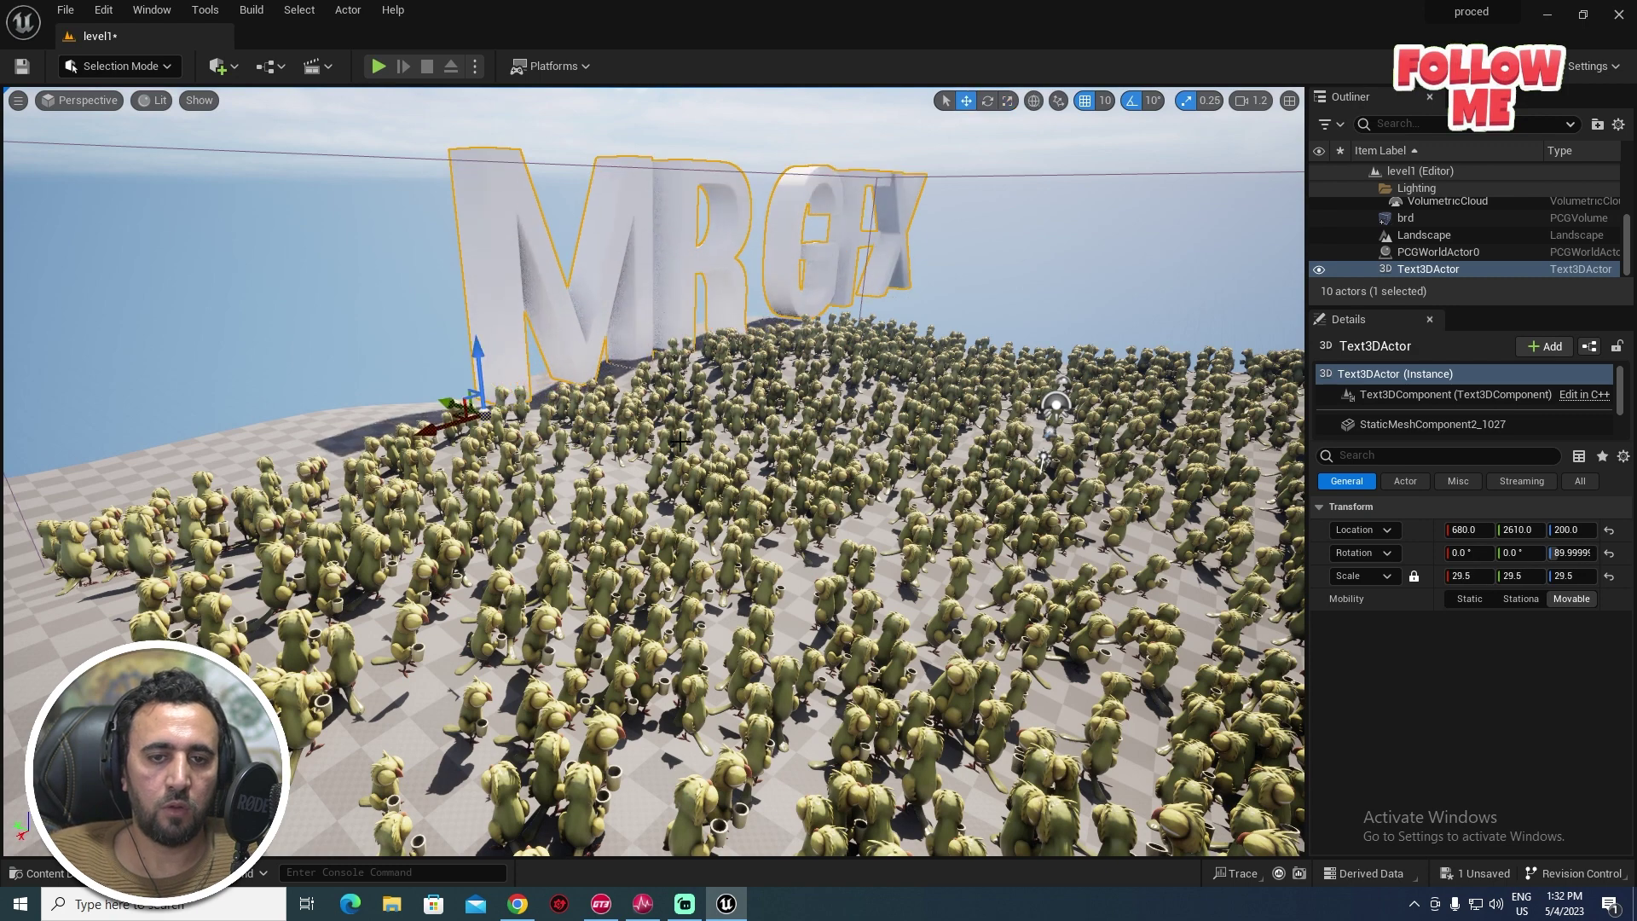
- Shift the MR GFX text along X to 2670 and reduce its uniform scale to 18
left_click_drag(433, 435, 128, 534)
key("r")
scroll(263, 641, "down", 3)
key("w")
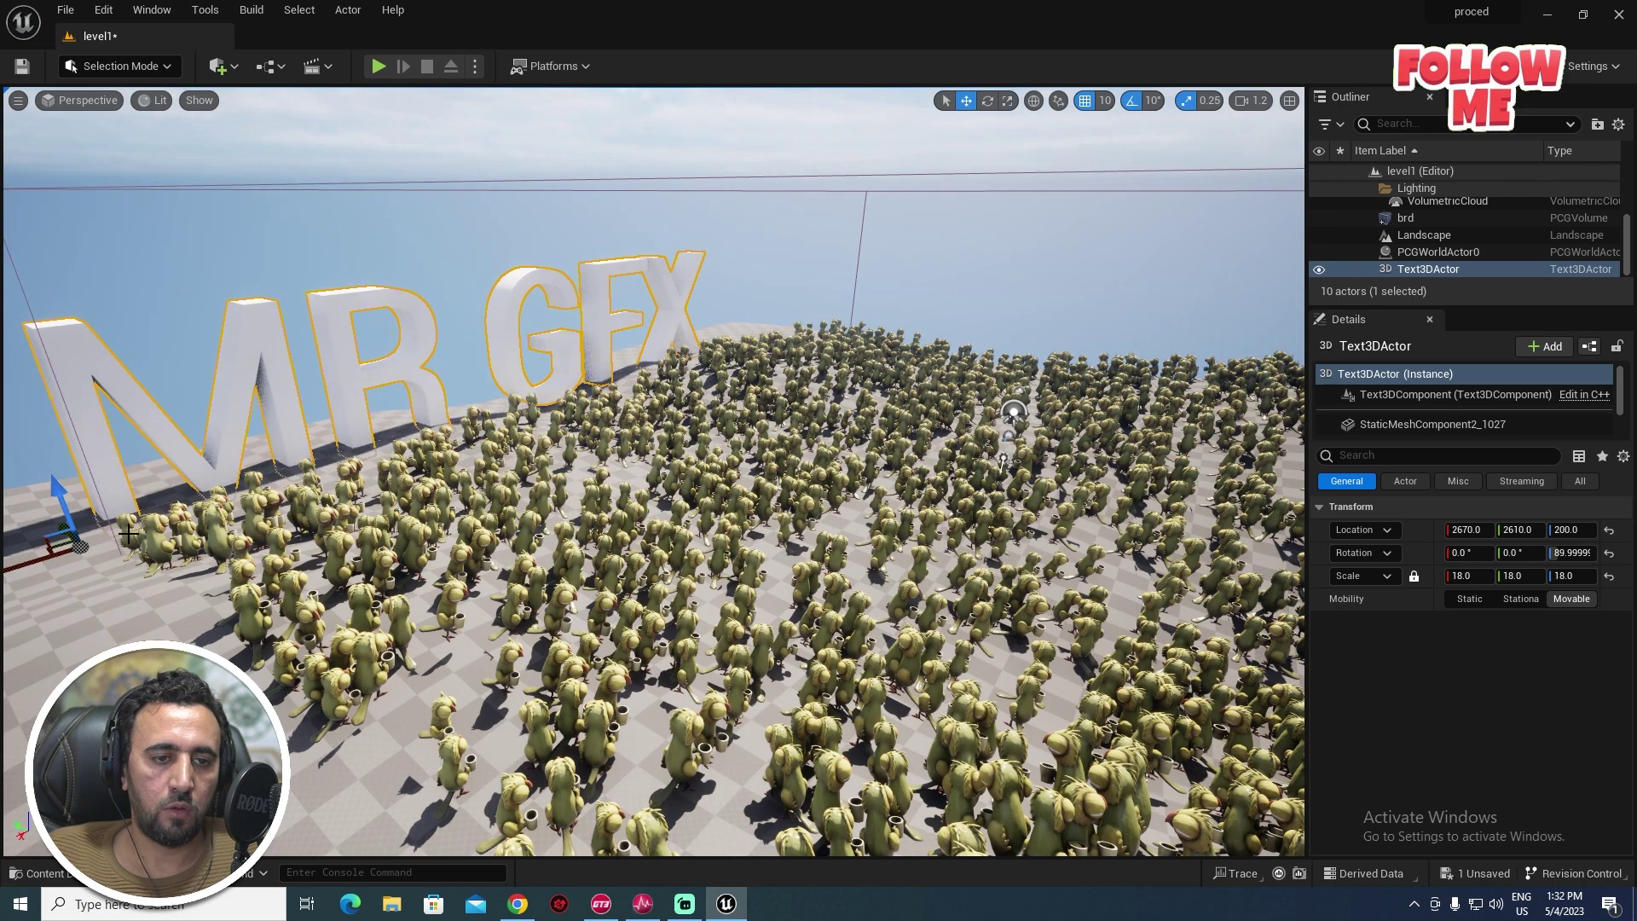
- Fine-tune the MR GFX text's position to X 2550 and Z 250 along the landscape's back edge
left_click_drag(30, 562, 76, 562)
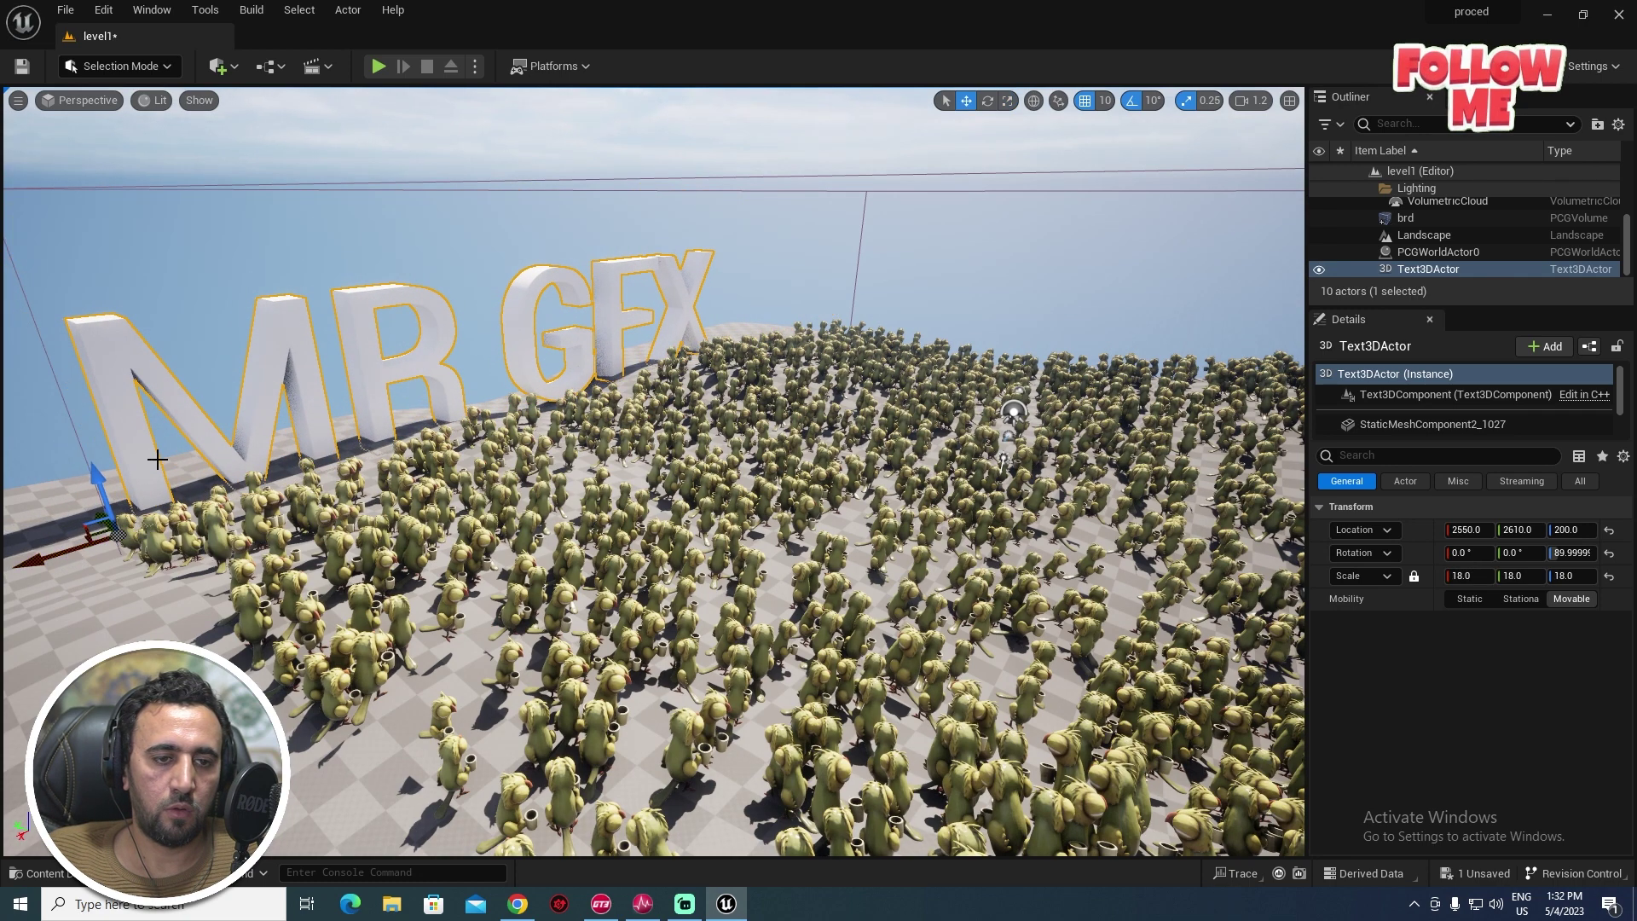
mouse_move(99, 480)
left_mouse_down()
mouse_move(94, 461)
mouse_move(99, 476)
left_mouse_up()
right_click_drag(985, 467, 1023, 503)
key("s")
left_click_drag(386, 304, 386, 384)
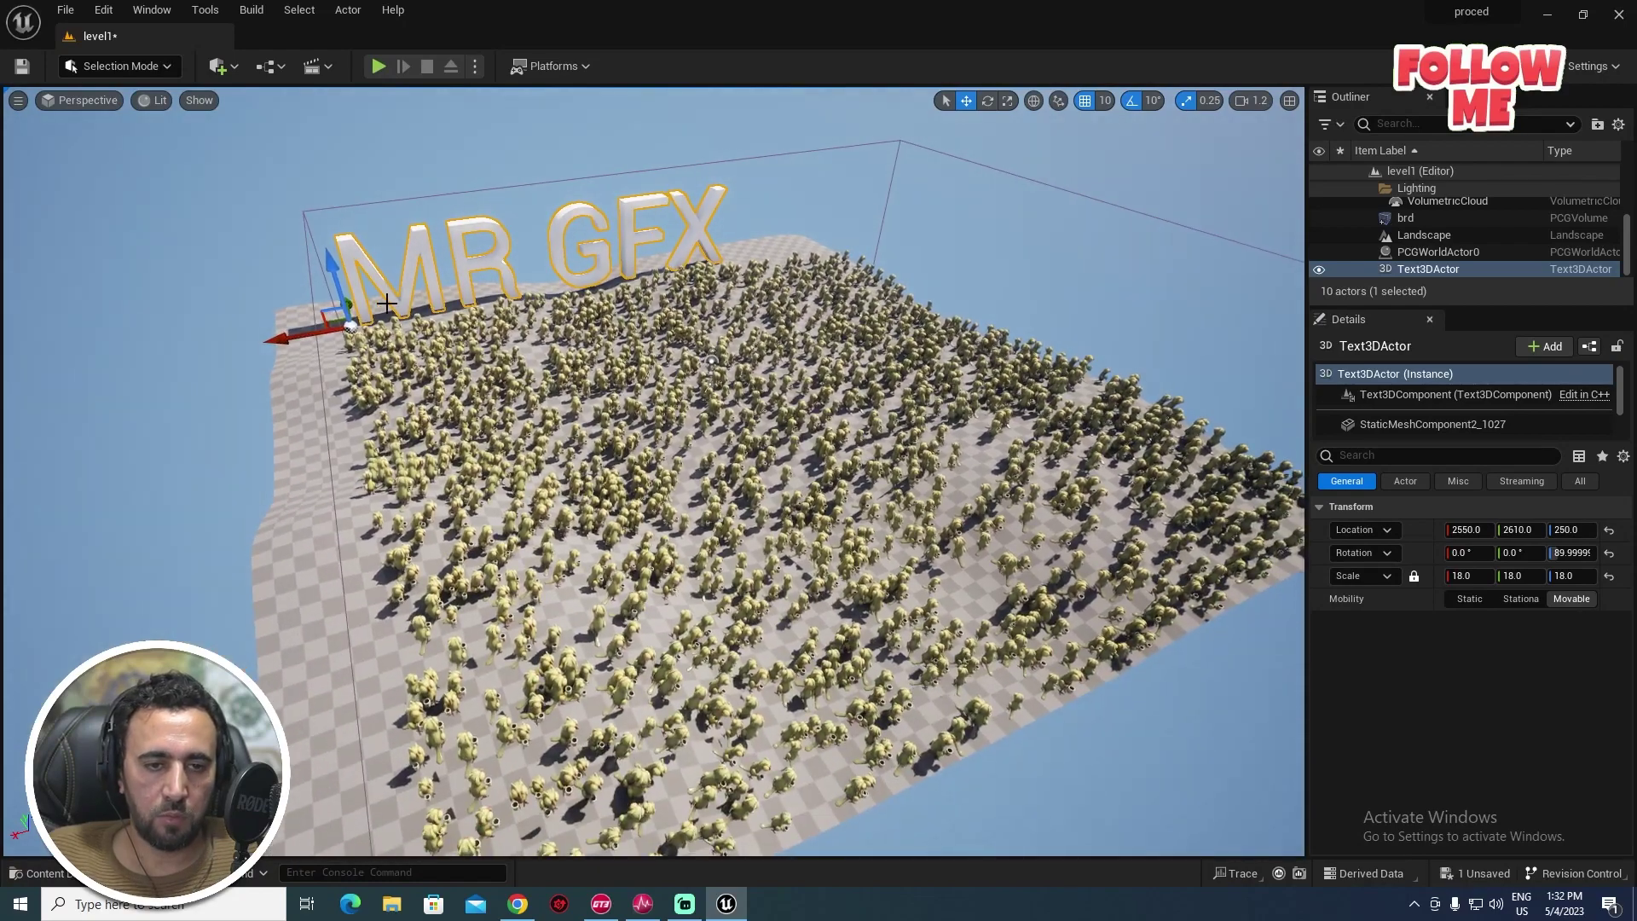
- Move the brd PCG volume to X 40, widen its X scale to 32.75, and save the level
left_click(481, 553)
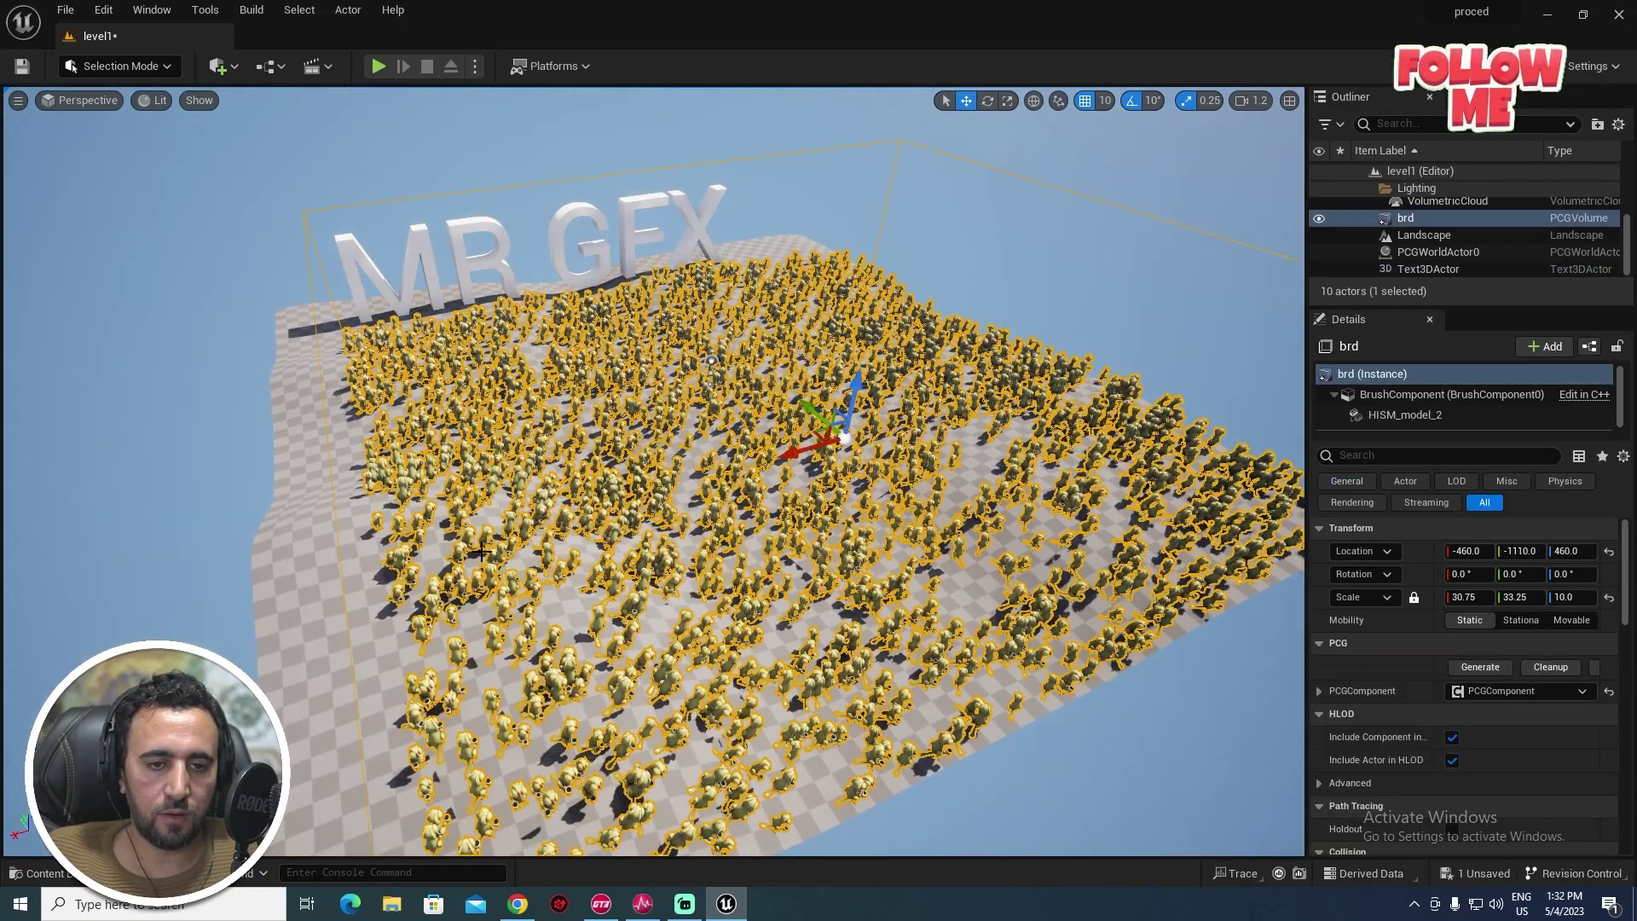
scroll(860, 428, "down", 1)
left_click_drag(779, 454, 709, 486)
key("r")
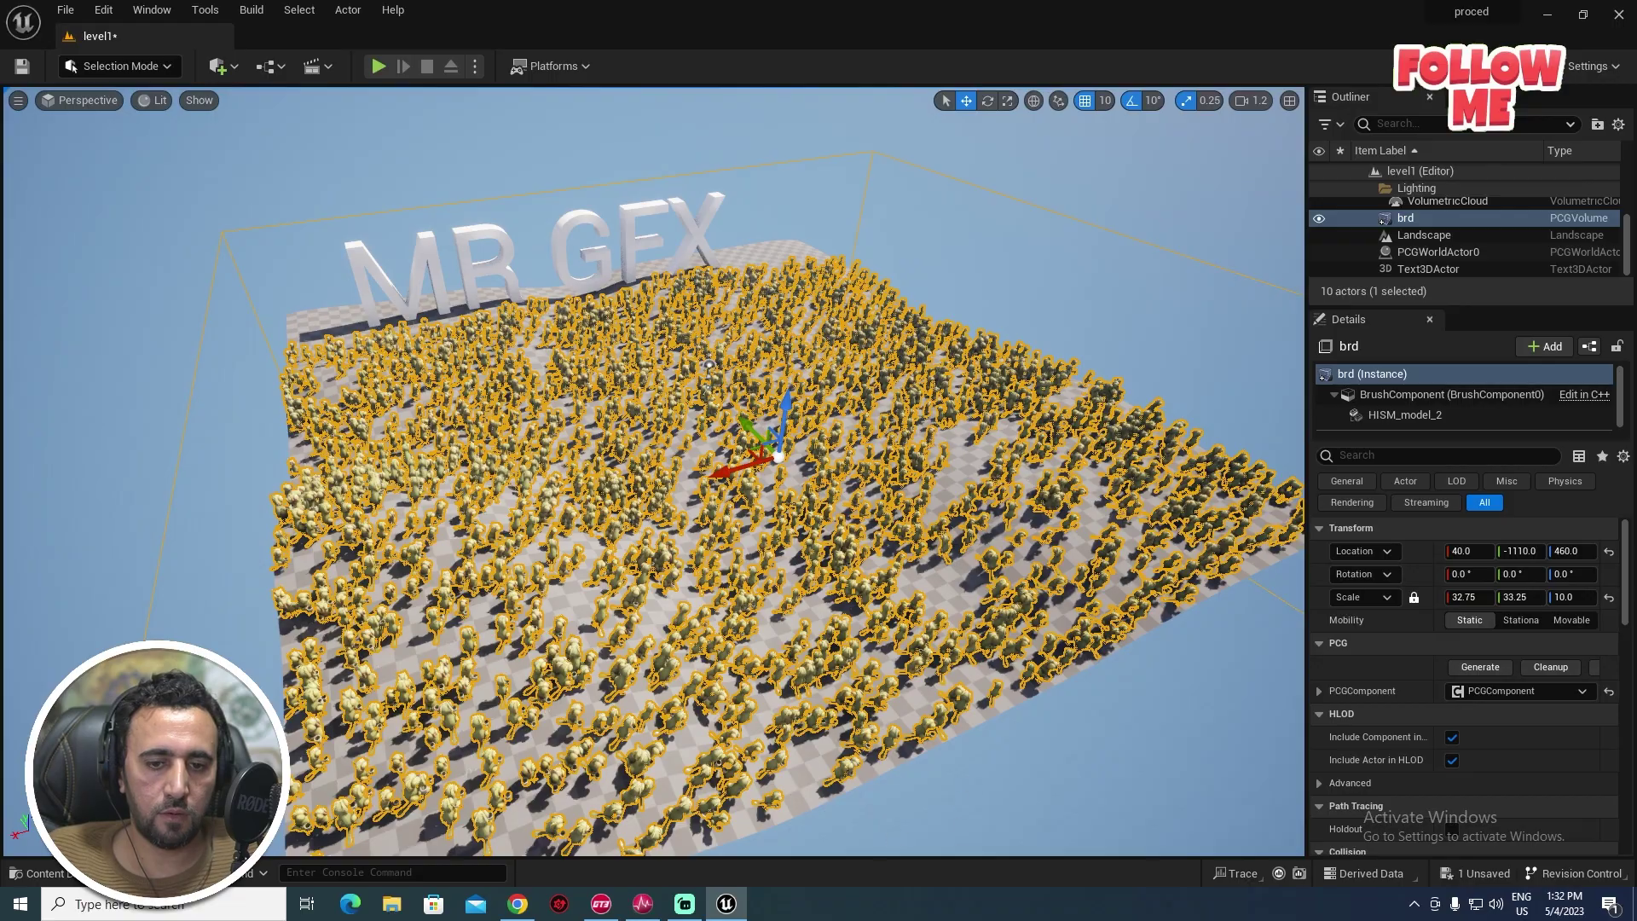
left_click(868, 755)
right_click_drag(868, 755, 909, 621)
key("w")
key("e")
- Change the MR GFX text's font to bunch-bonarie_regular_Font and inspect the letters from several angles
left_click(636, 491)
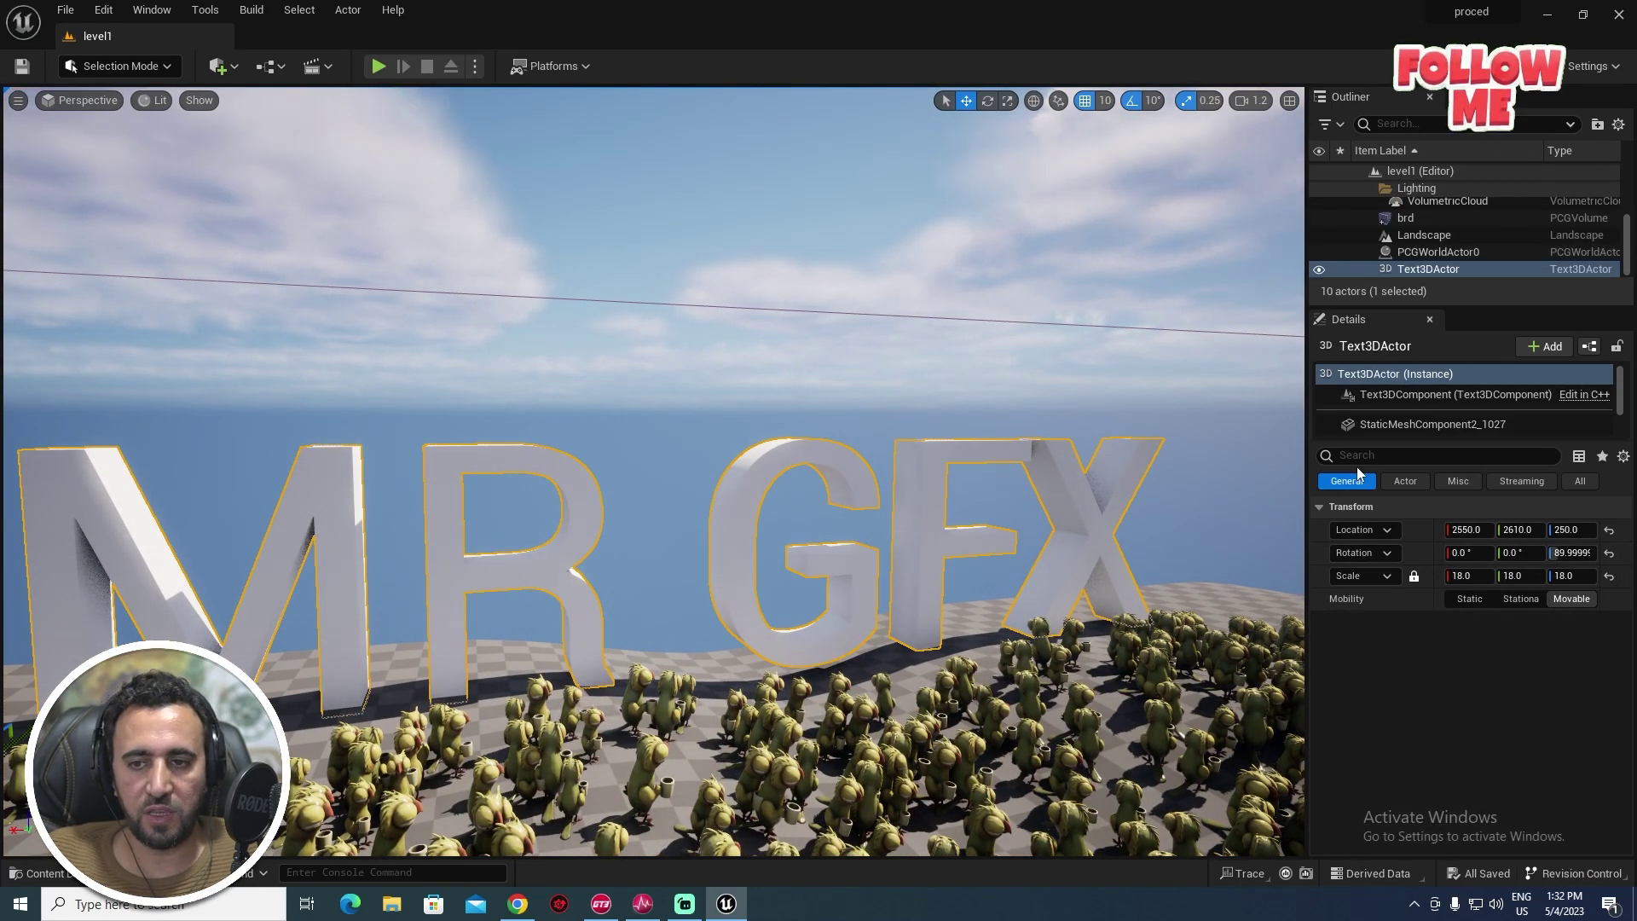
left_click(1398, 395)
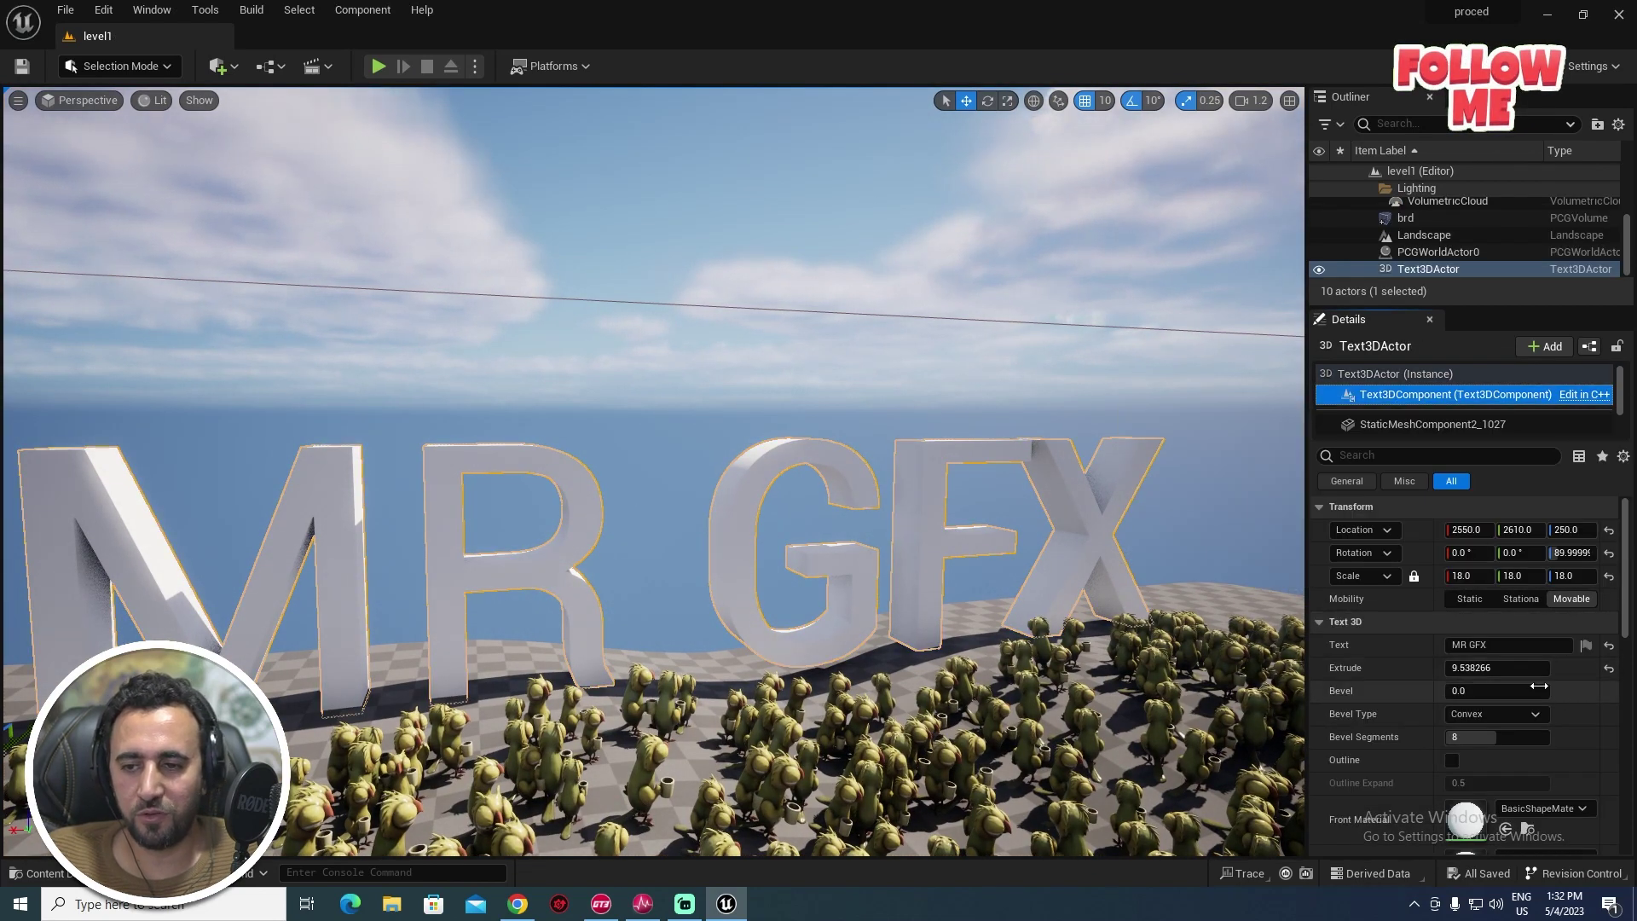
scroll(1545, 708, "down", 3)
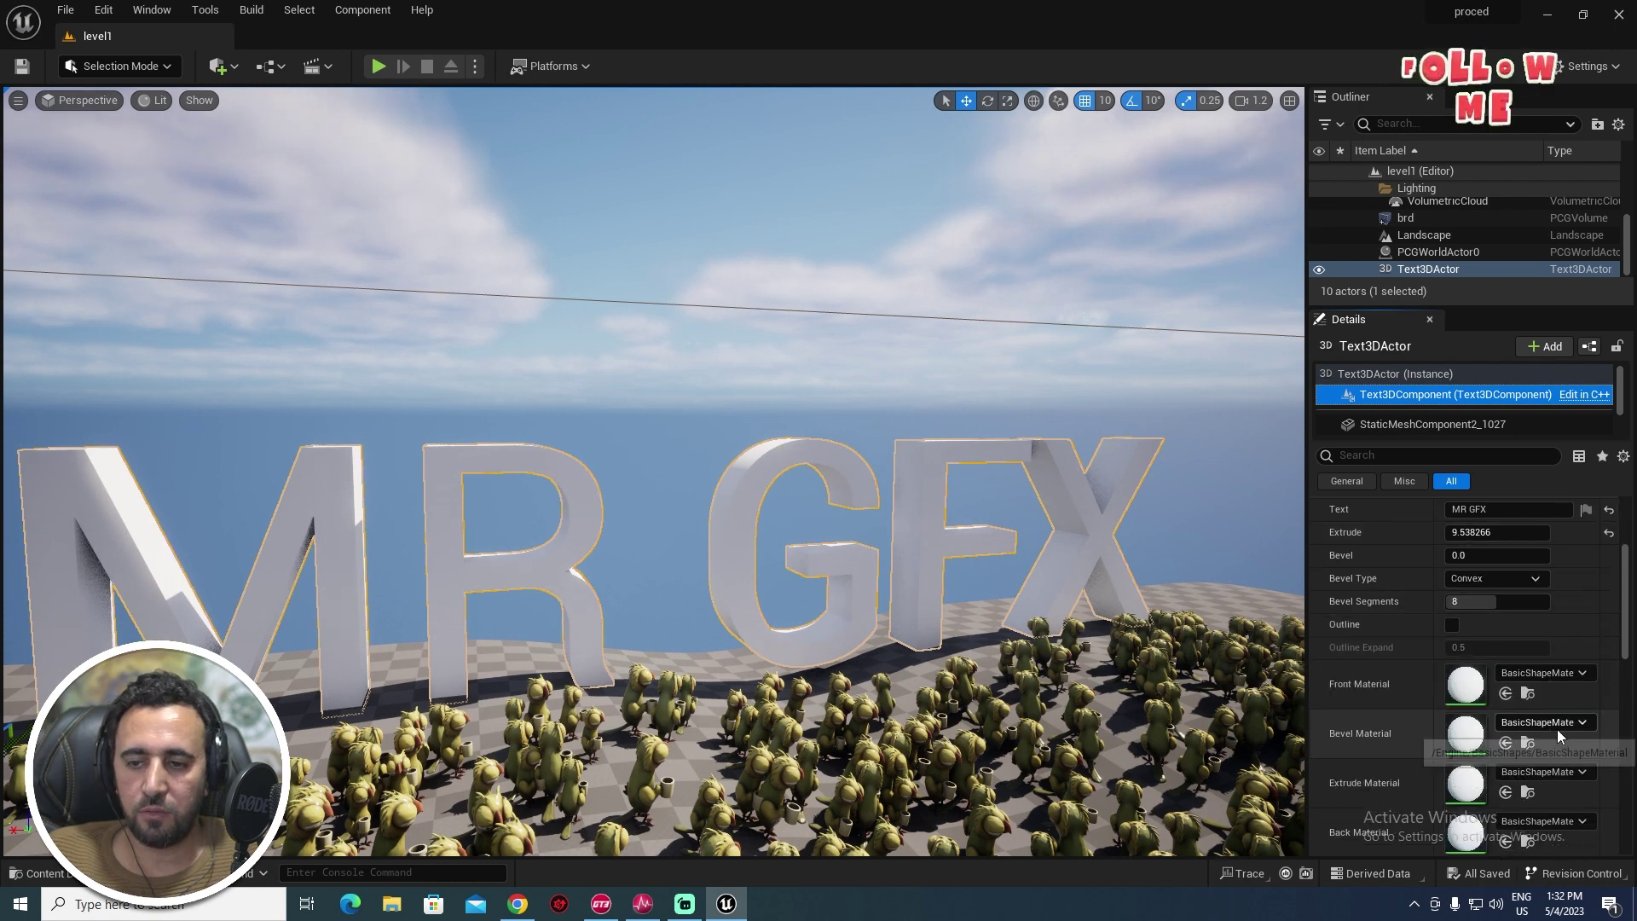
scroll(1559, 735, "down", 3)
left_click(1566, 791)
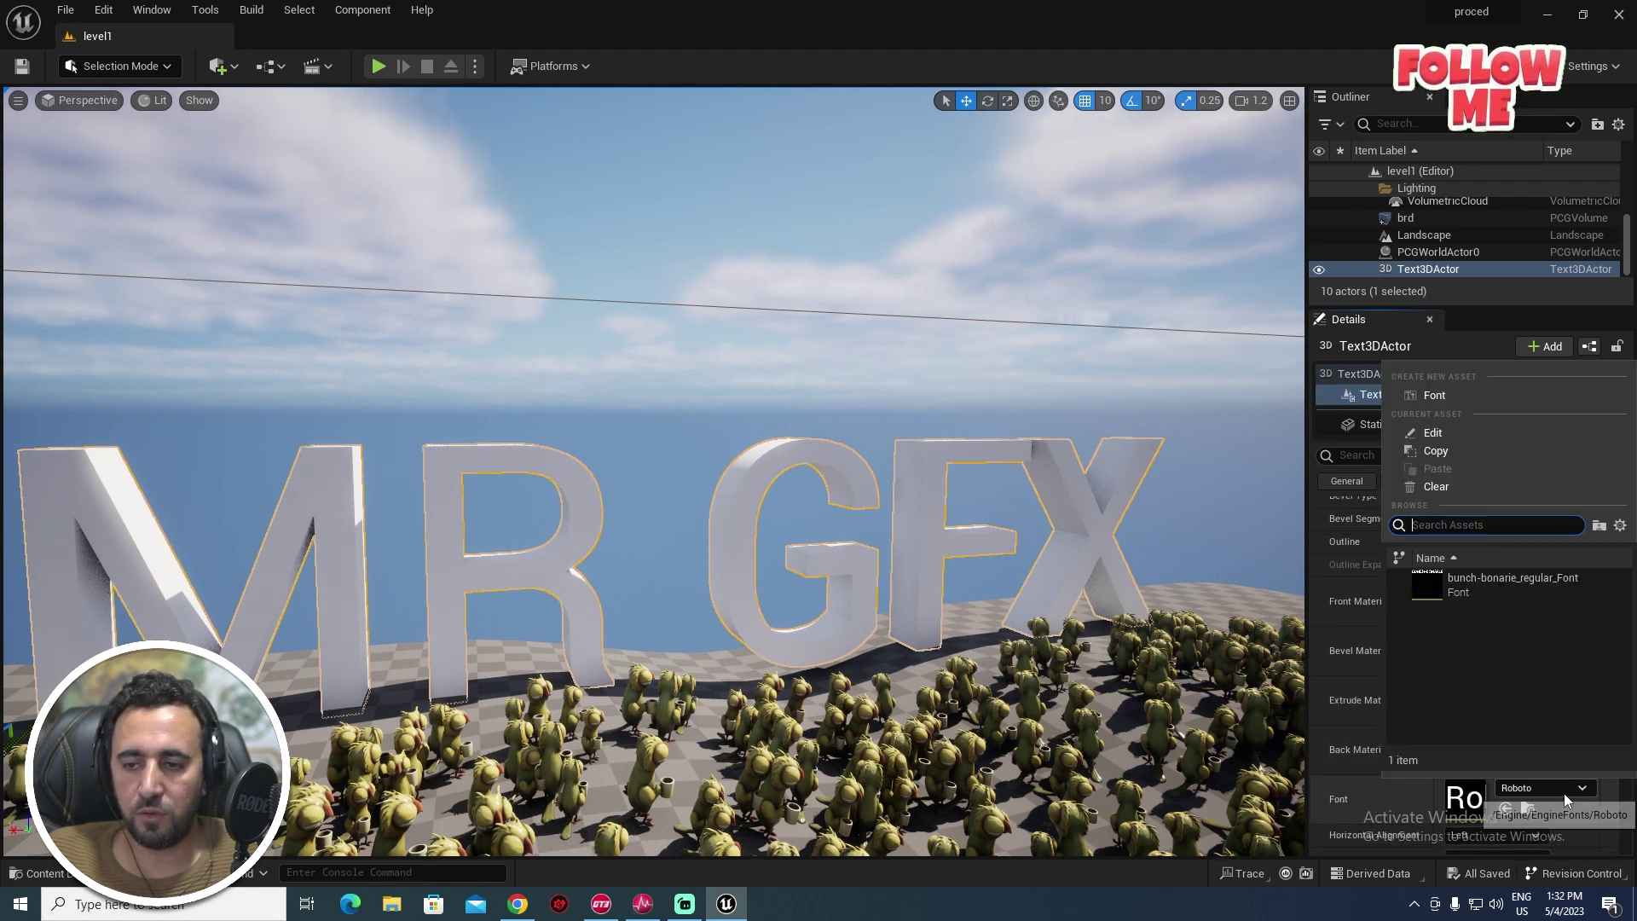
left_click(1456, 588)
right_click_drag(764, 577, 764, 577)
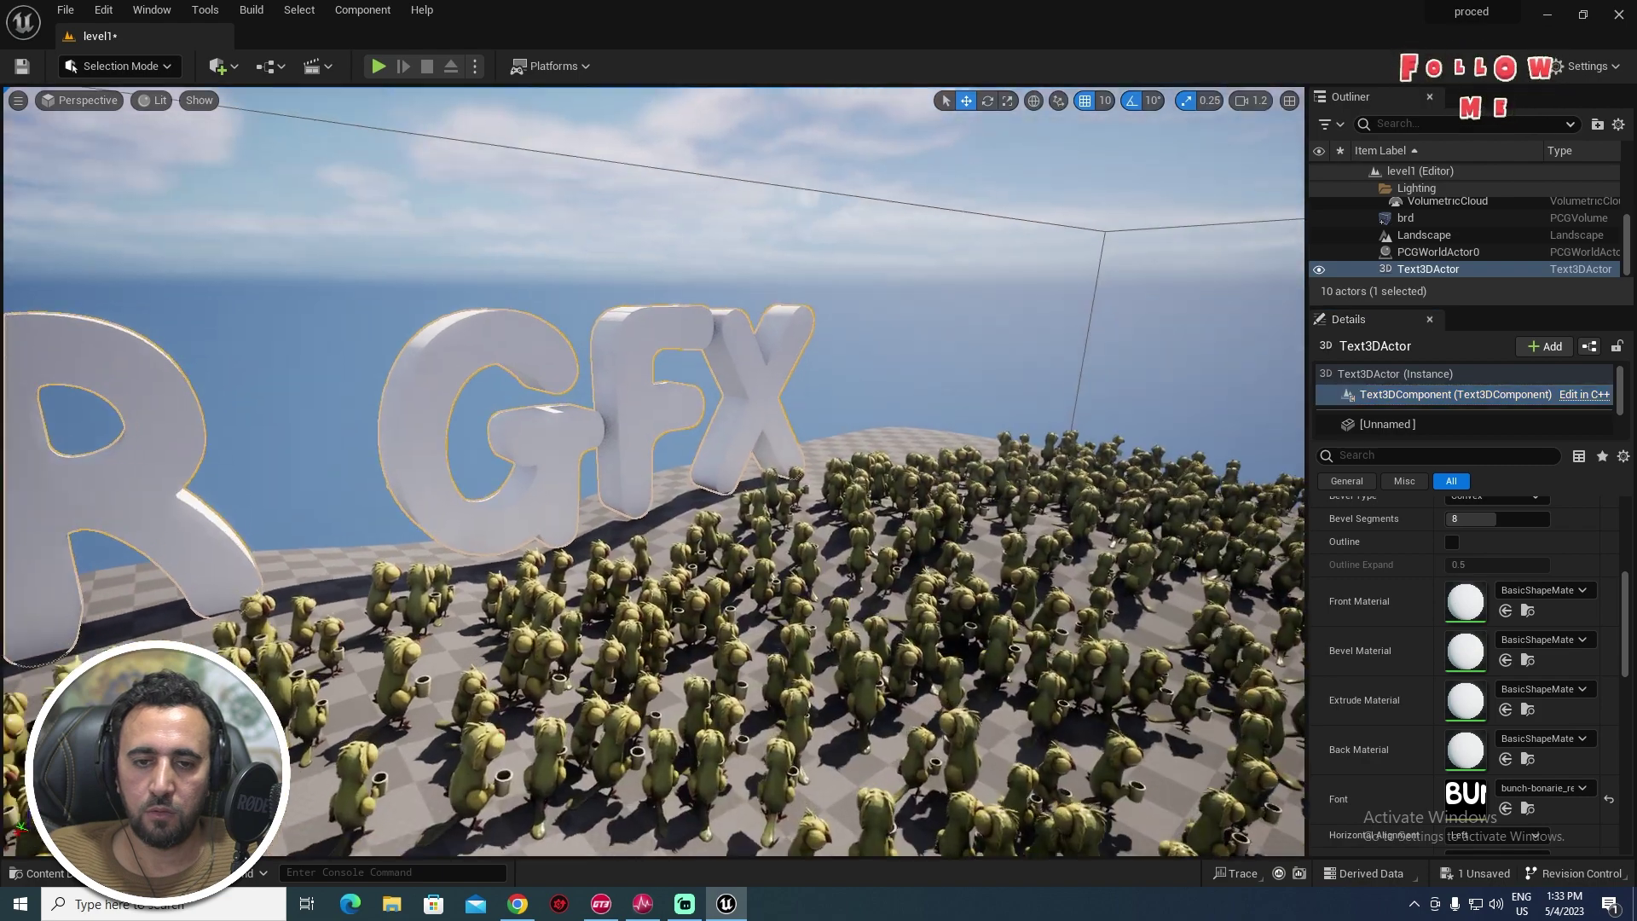
right_click_drag(508, 577, 508, 577)
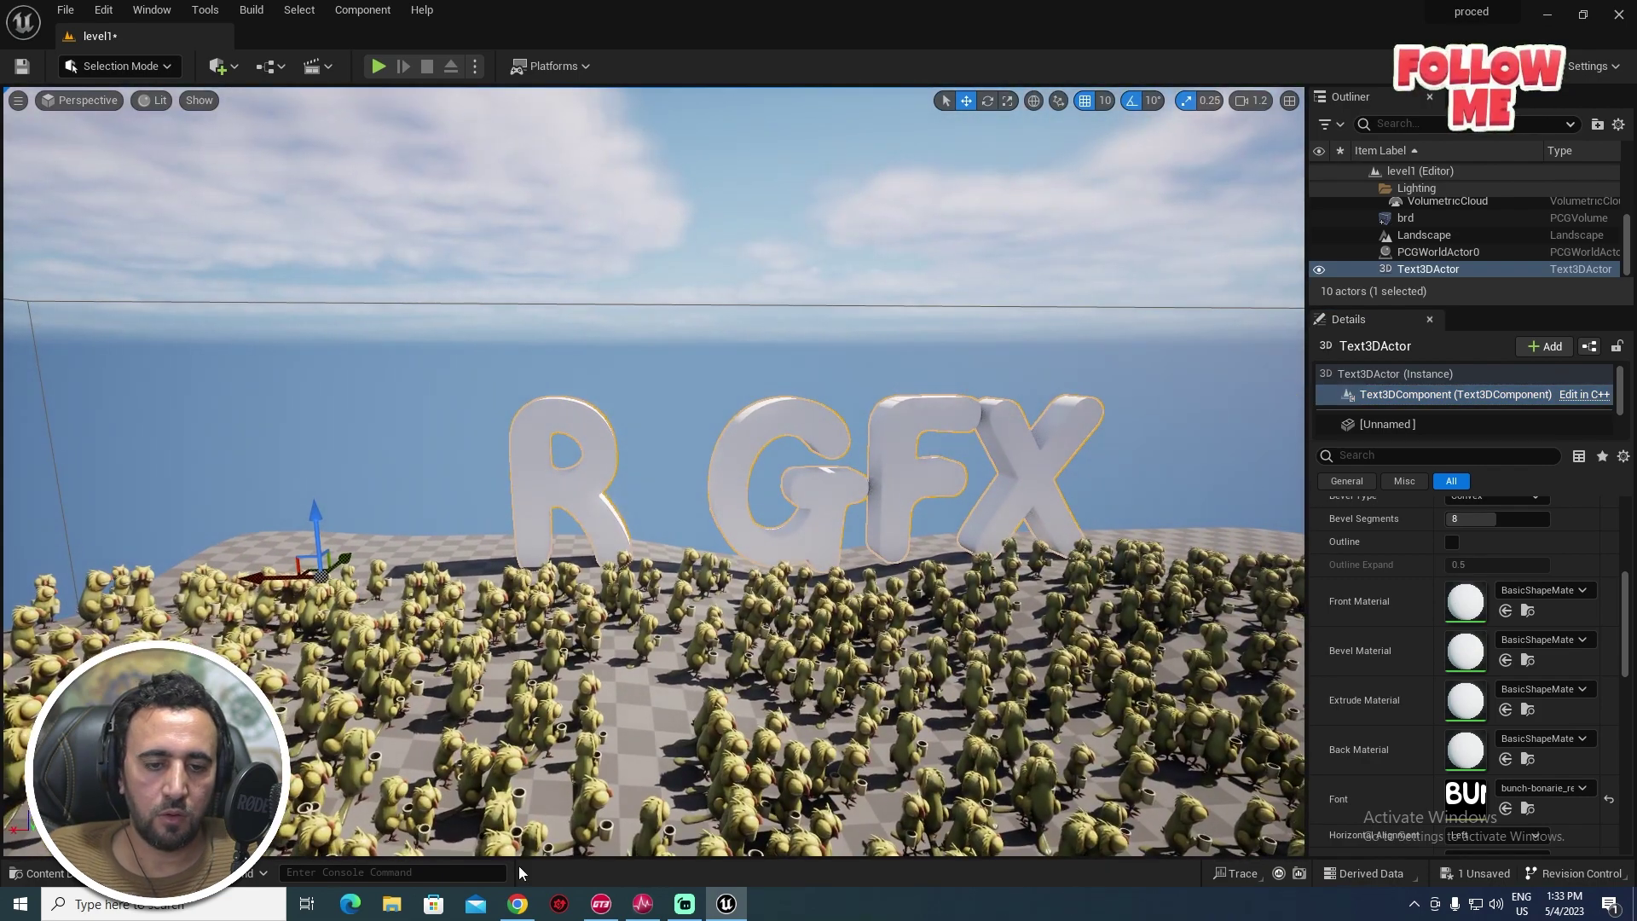
- Switch to Chrome, open google.com, and search for "fonts"
left_click(518, 903)
type("google.com")
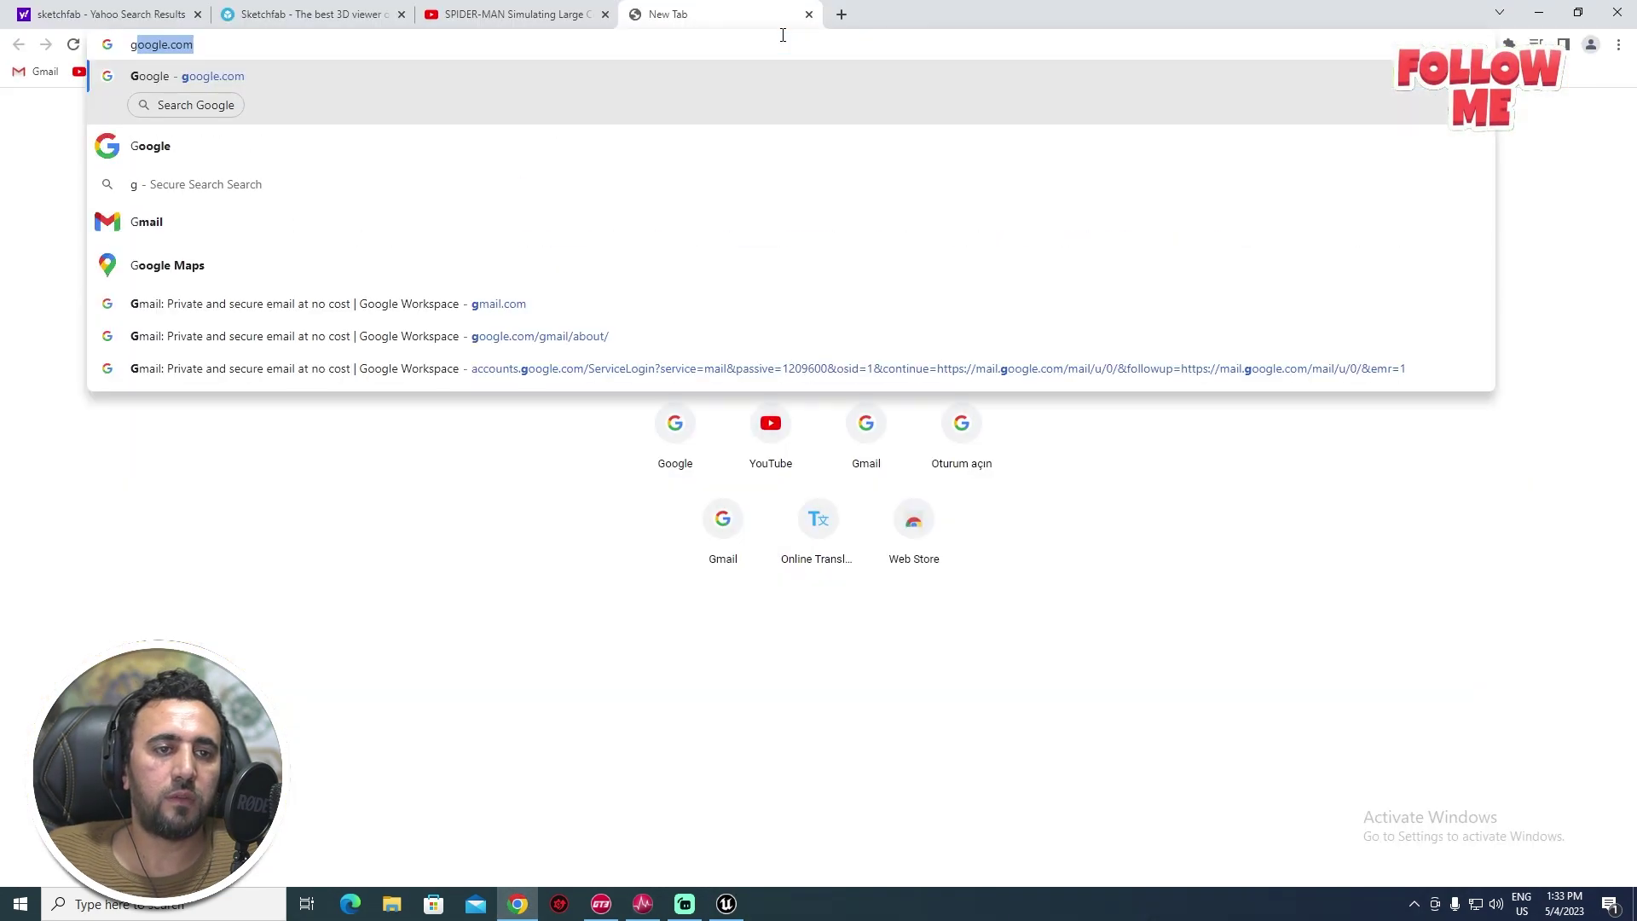
key("Return")
type("fonts")
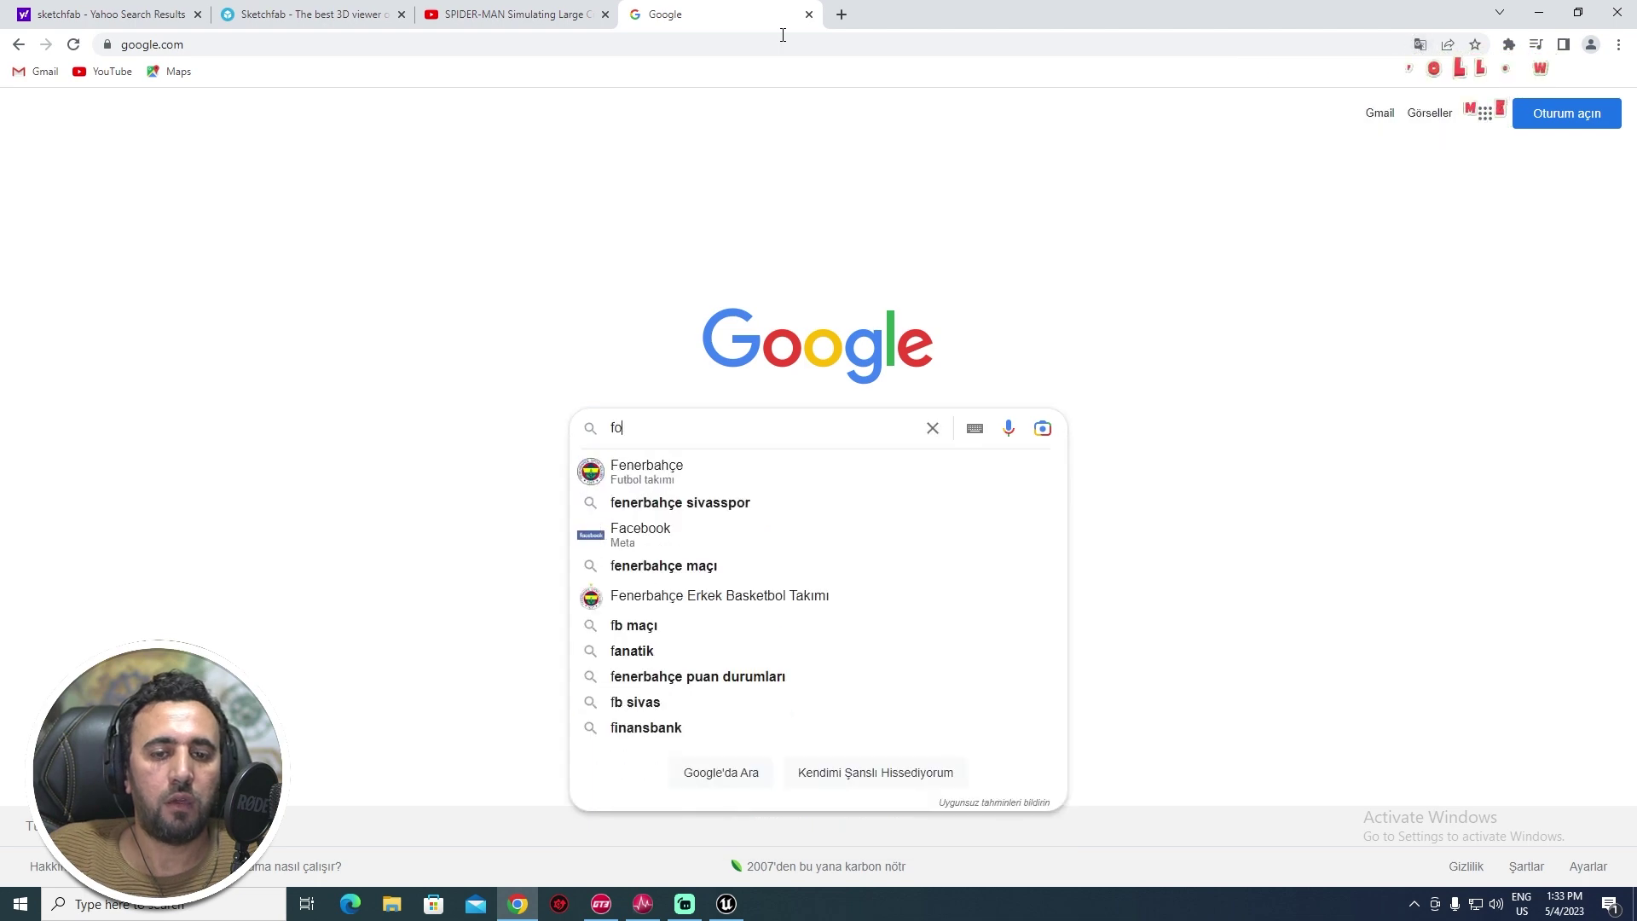
key("Return")
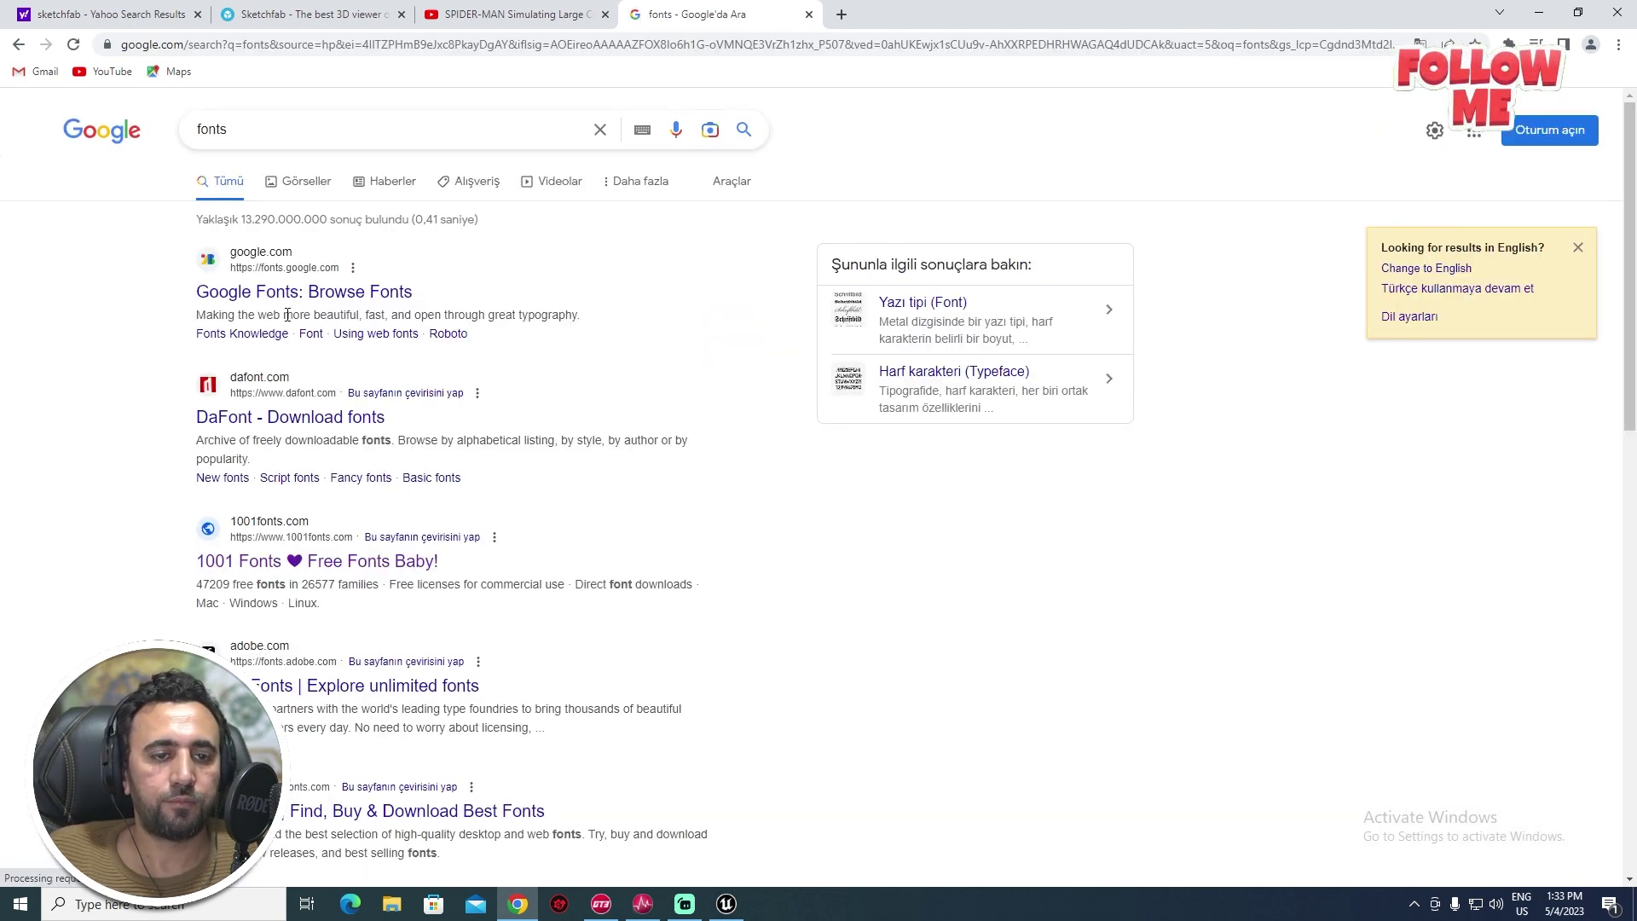
- Search Google for "english font" instead and open the 1001 Fonts website
double_click(341, 124)
type("en")
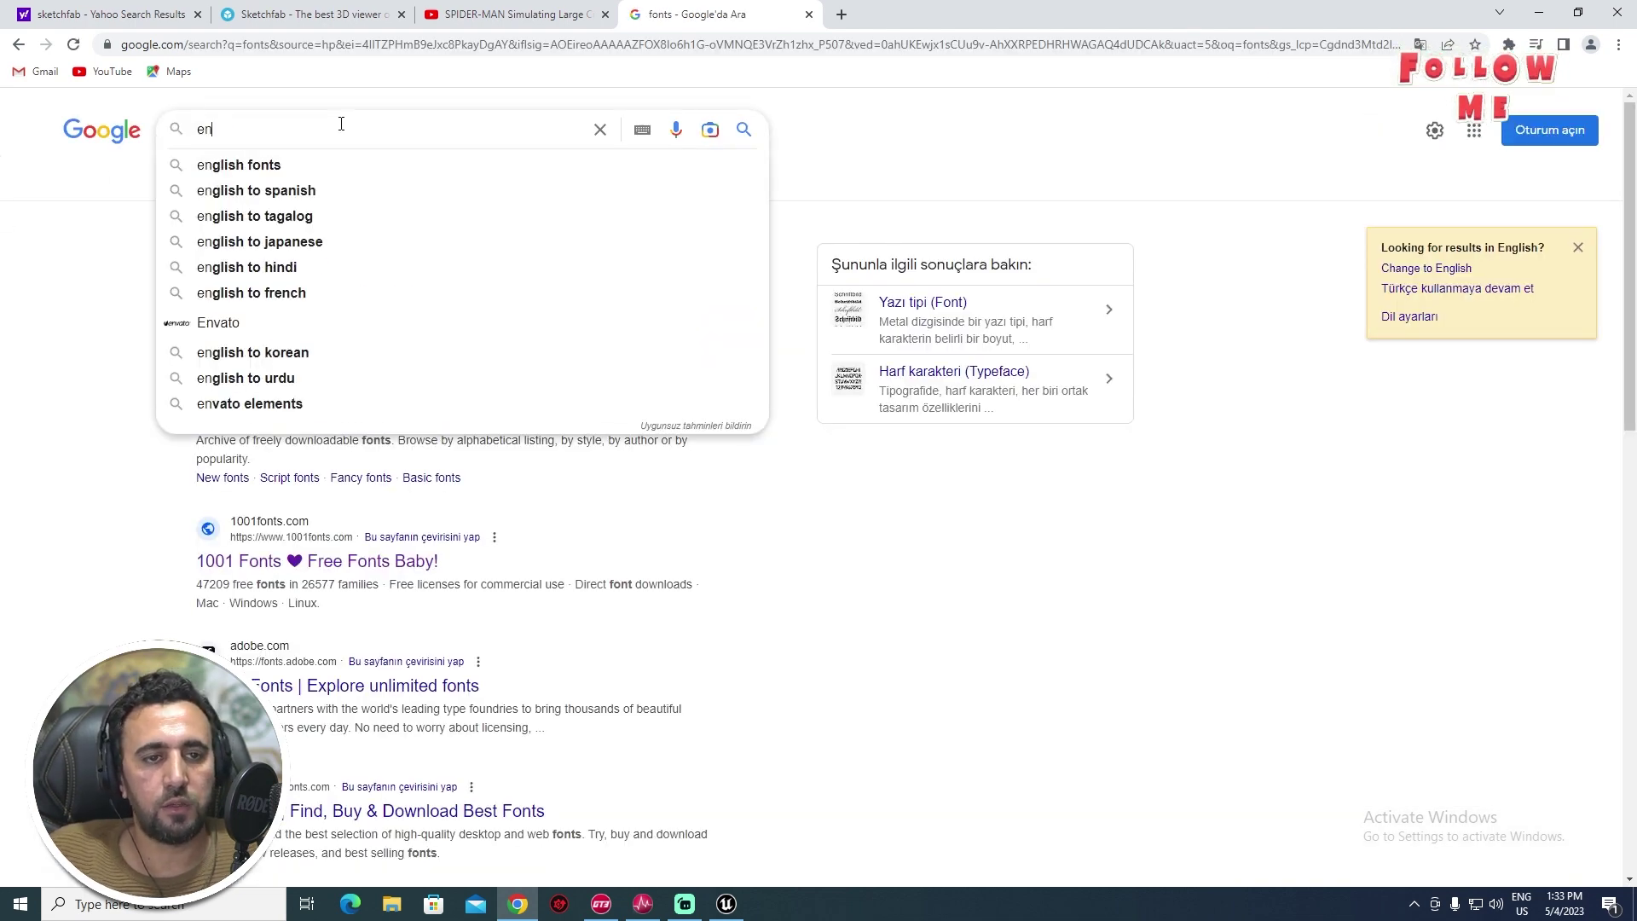
type("glish font")
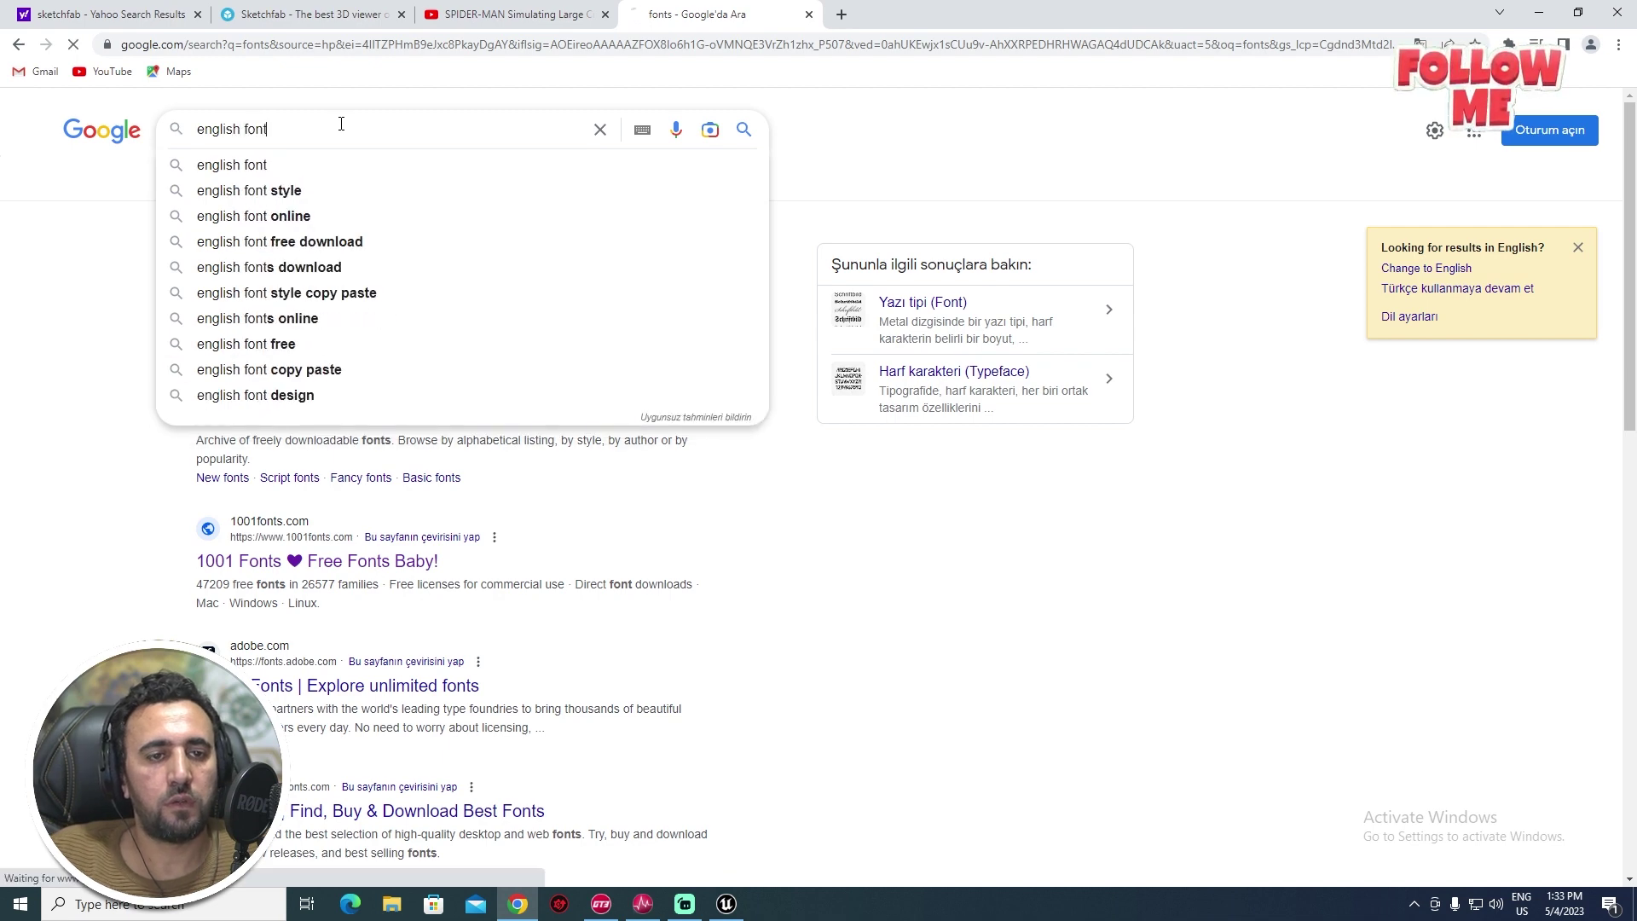
key("Return")
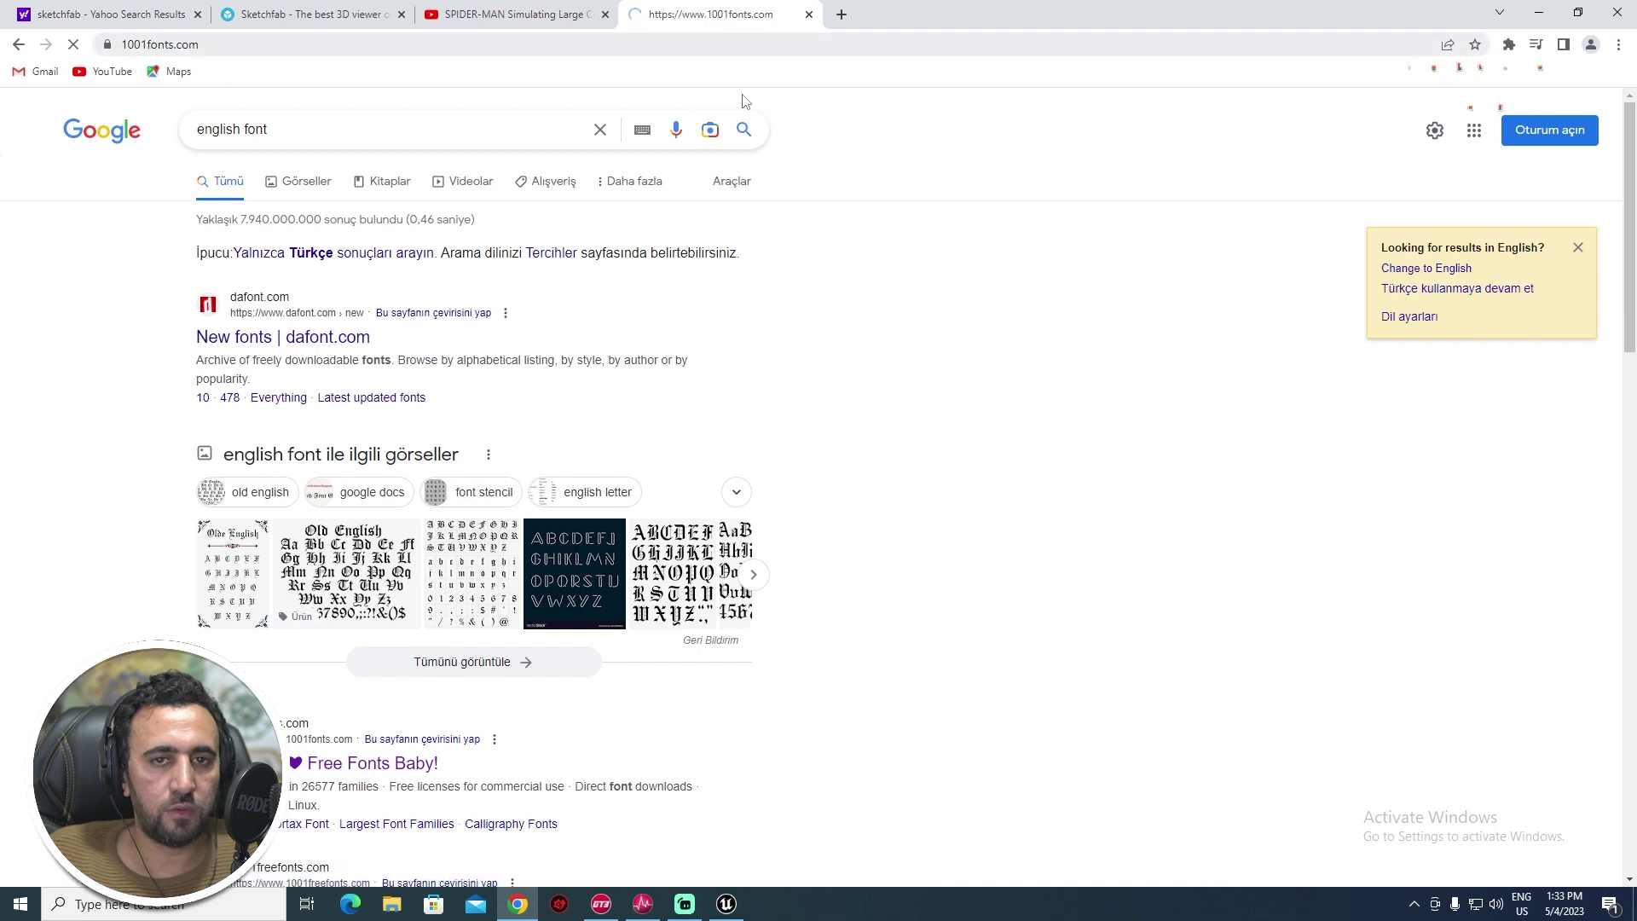
- Preview the 1001 Fonts listings with the sample text "MR GFX" and browse the first three pages for a suitable font
type("MR GFX")
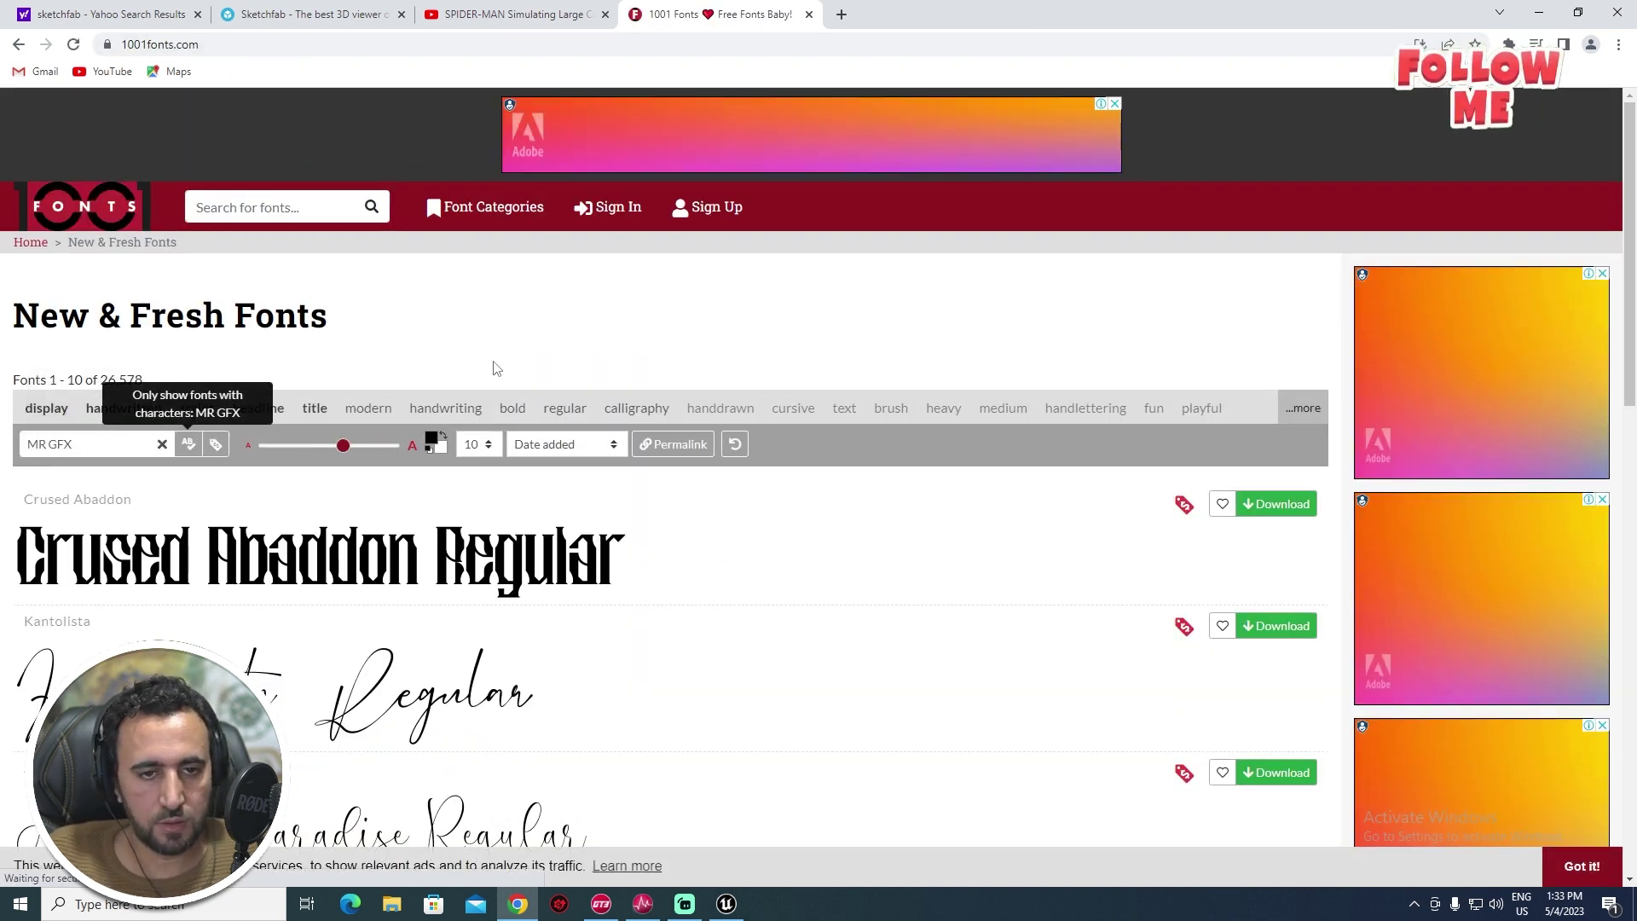
scroll(815, 566, "down", 8)
scroll(576, 499, "down", 6)
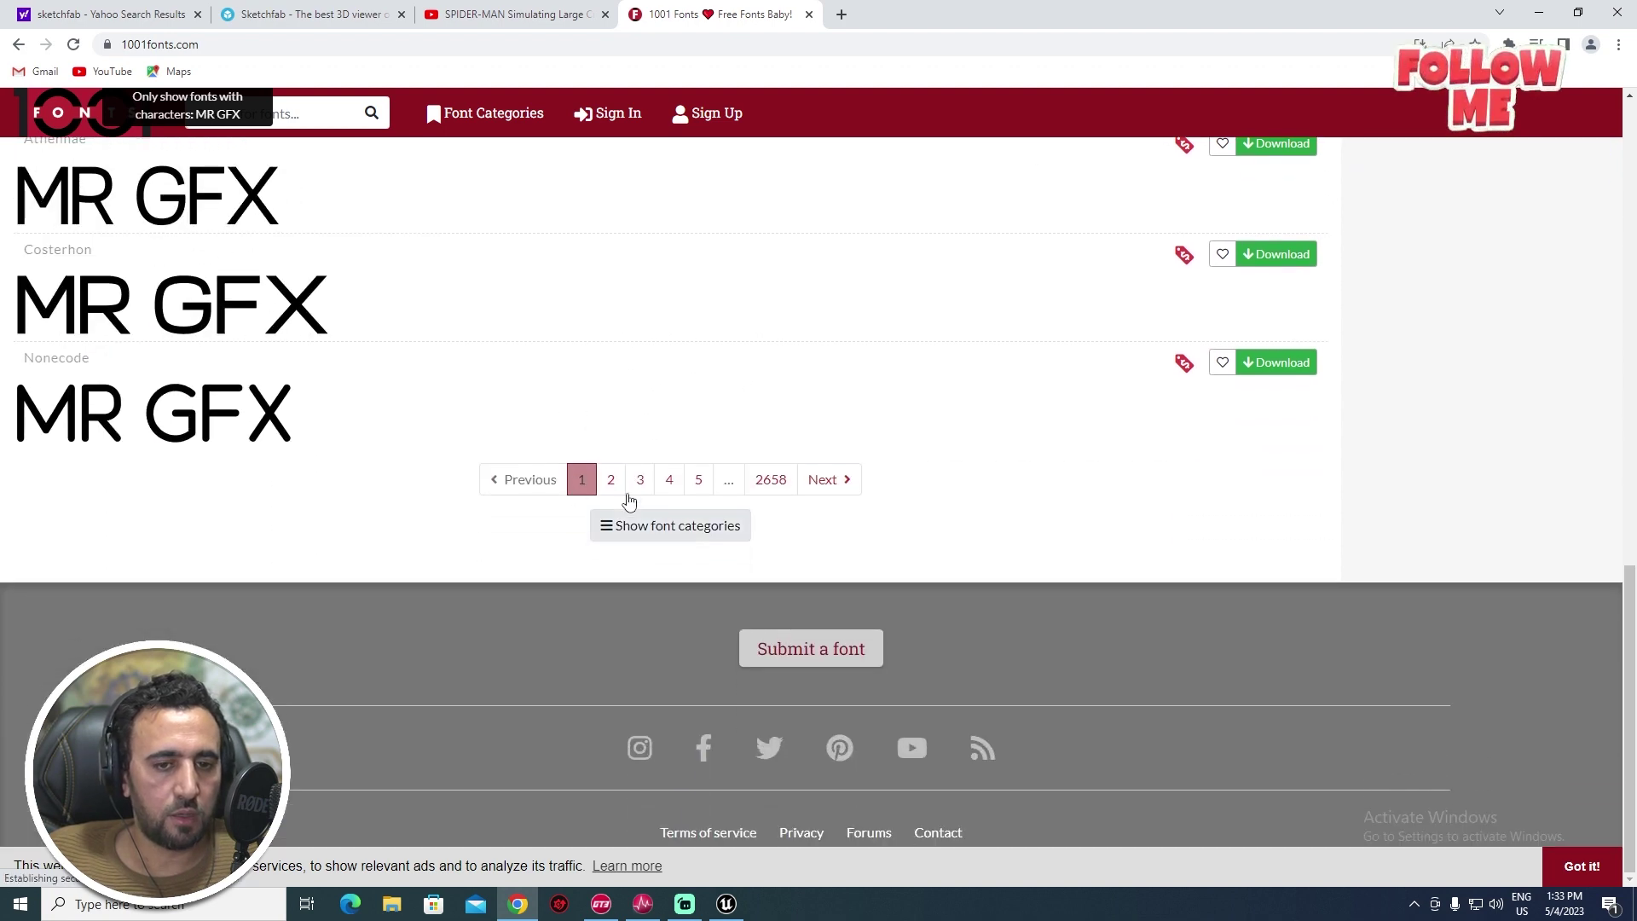
scroll(614, 356, "down", 13)
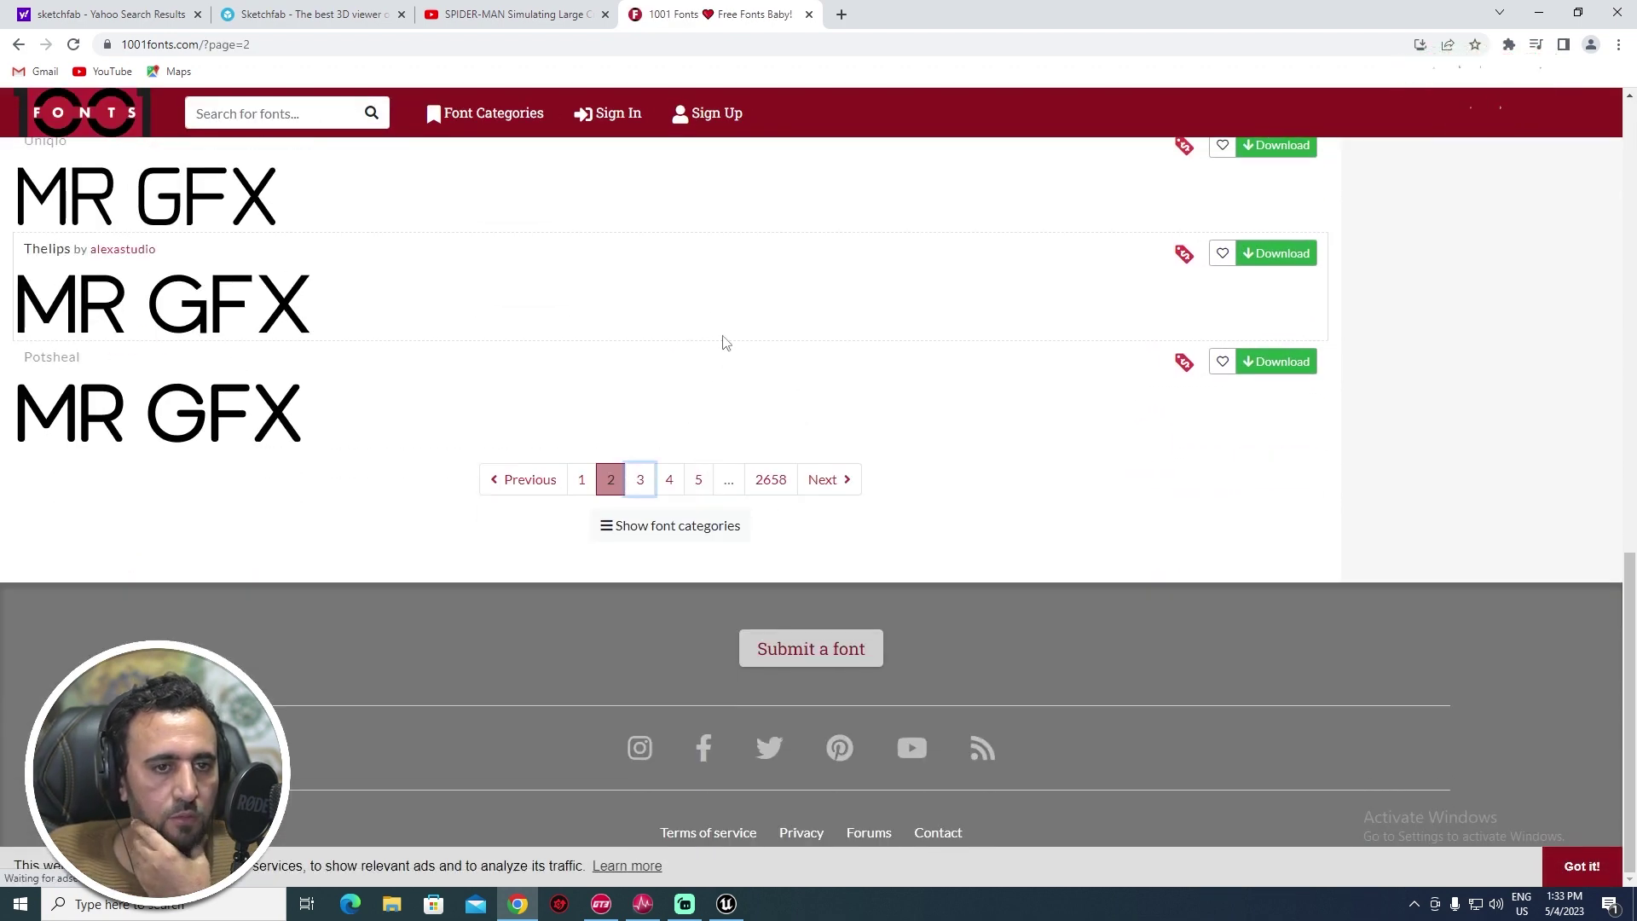
scroll(720, 339, "down", 12)
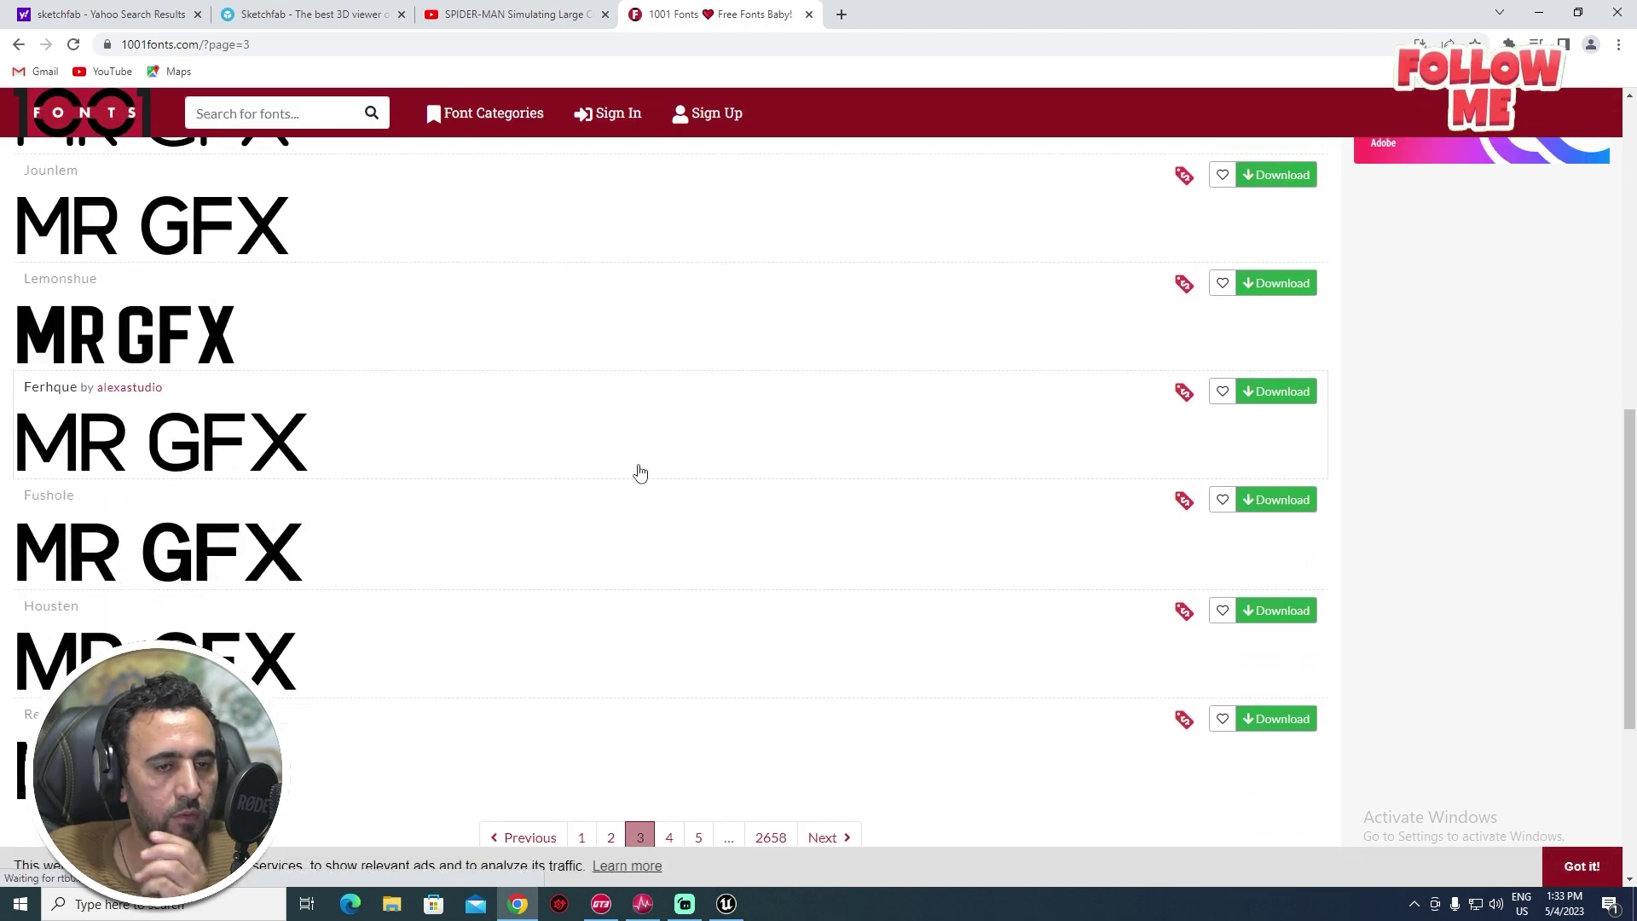
scroll(640, 472, "down", 5)
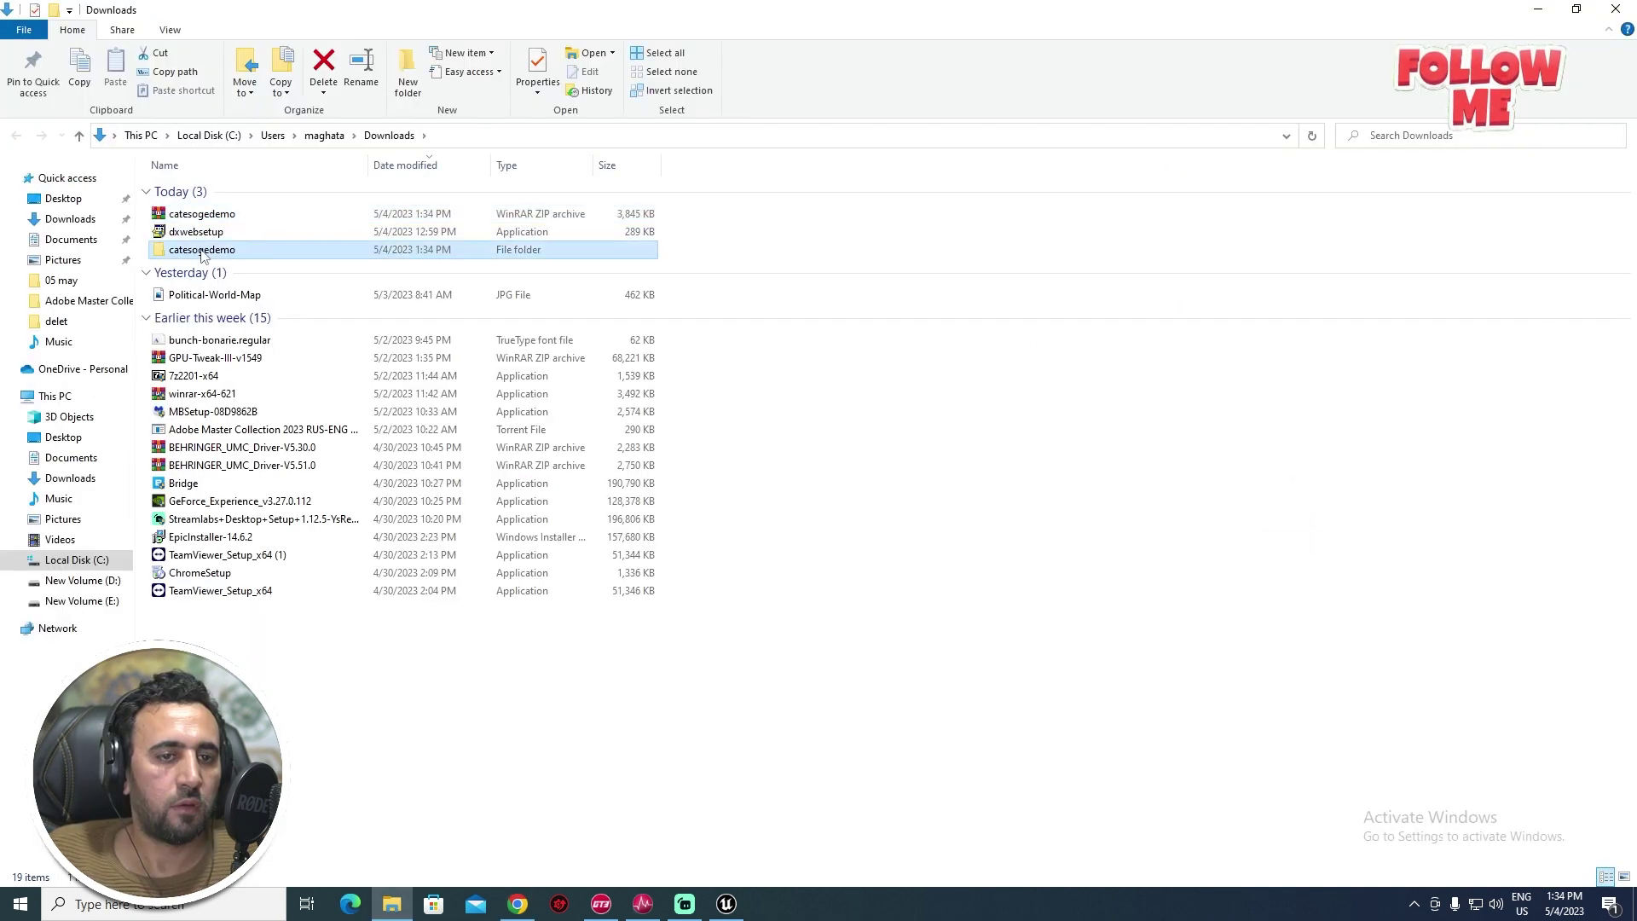
- Import the Catesoge-DEMO font file from the downloaded catesogedemo folder into the project's pcg content folder
double_click(218, 245)
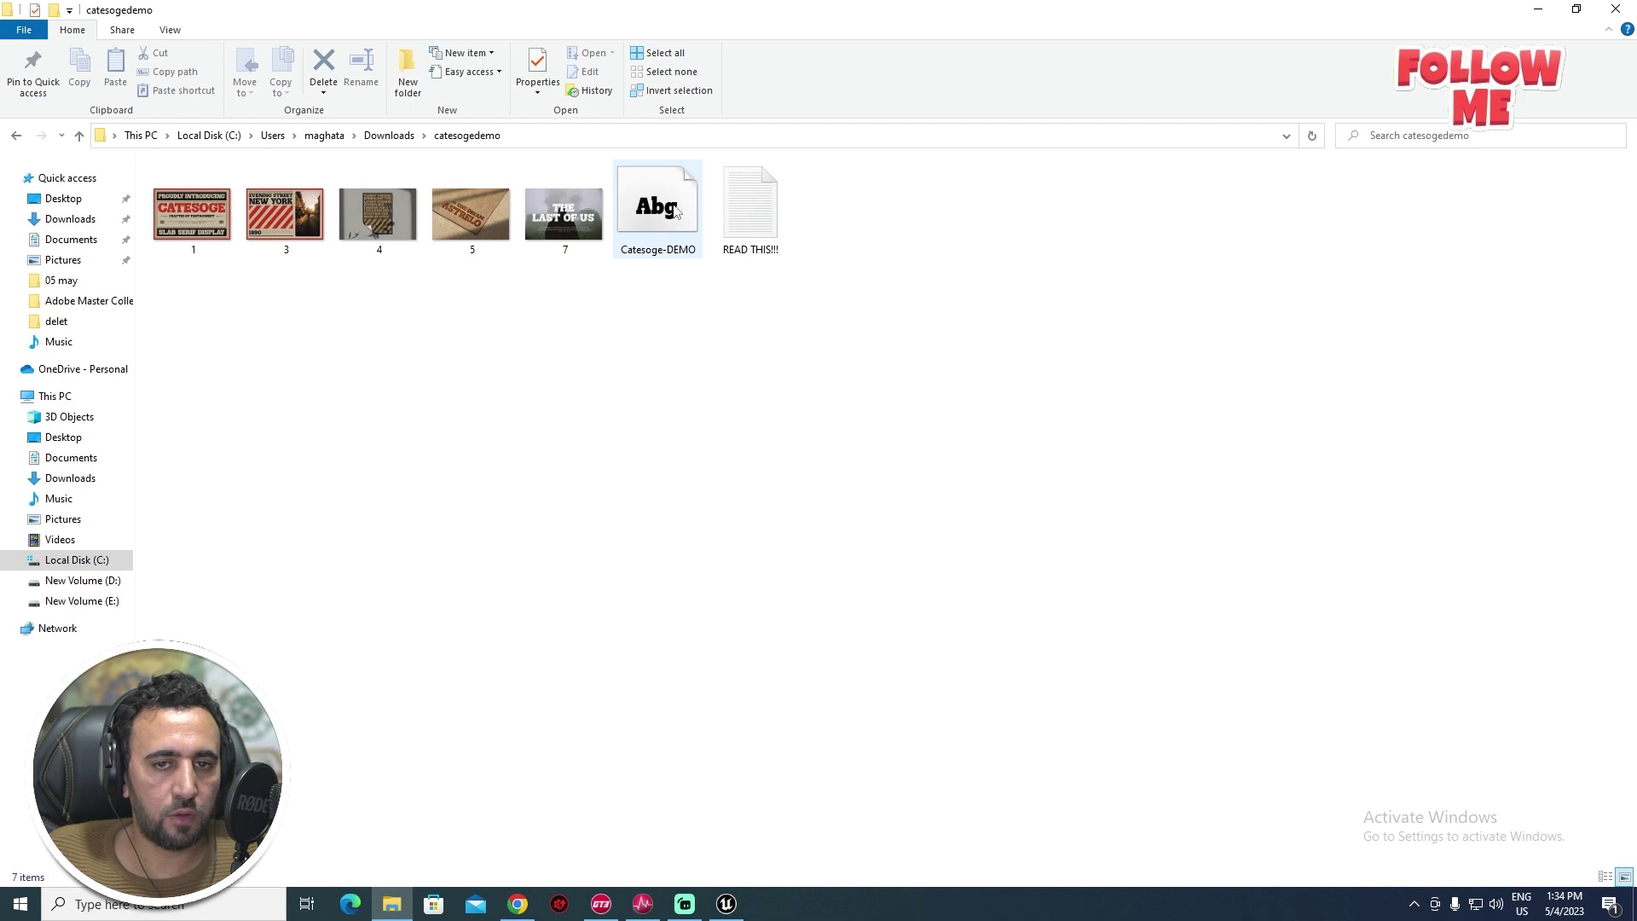
key("alt+Tab")
key("alt+Tab")
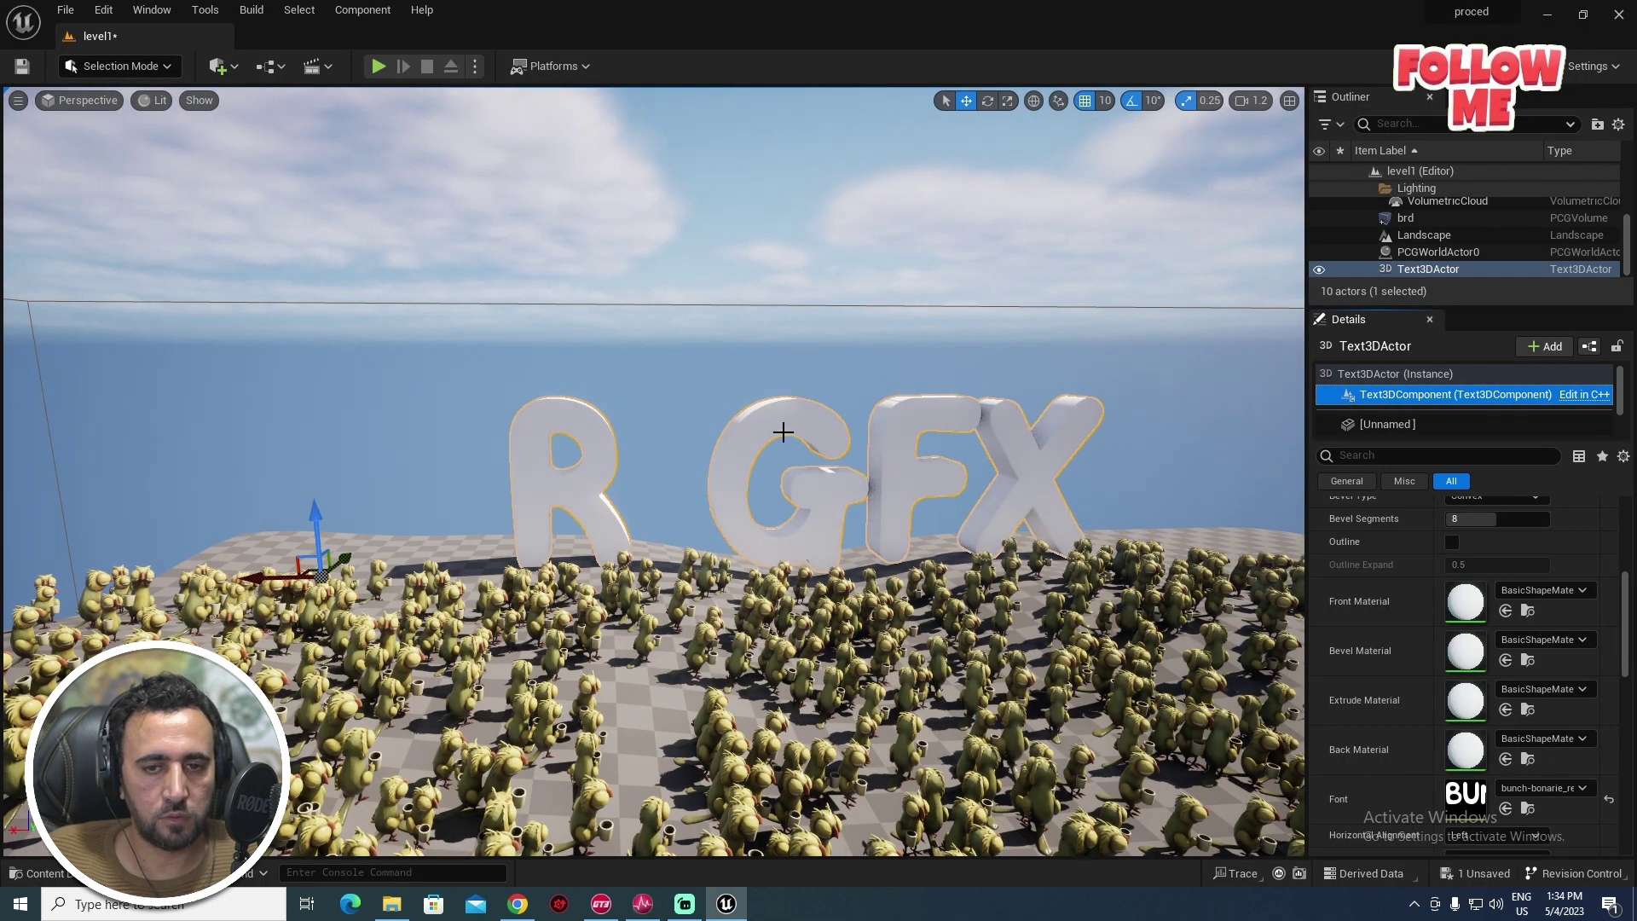
key("ctrl+space")
key("alt+Tab")
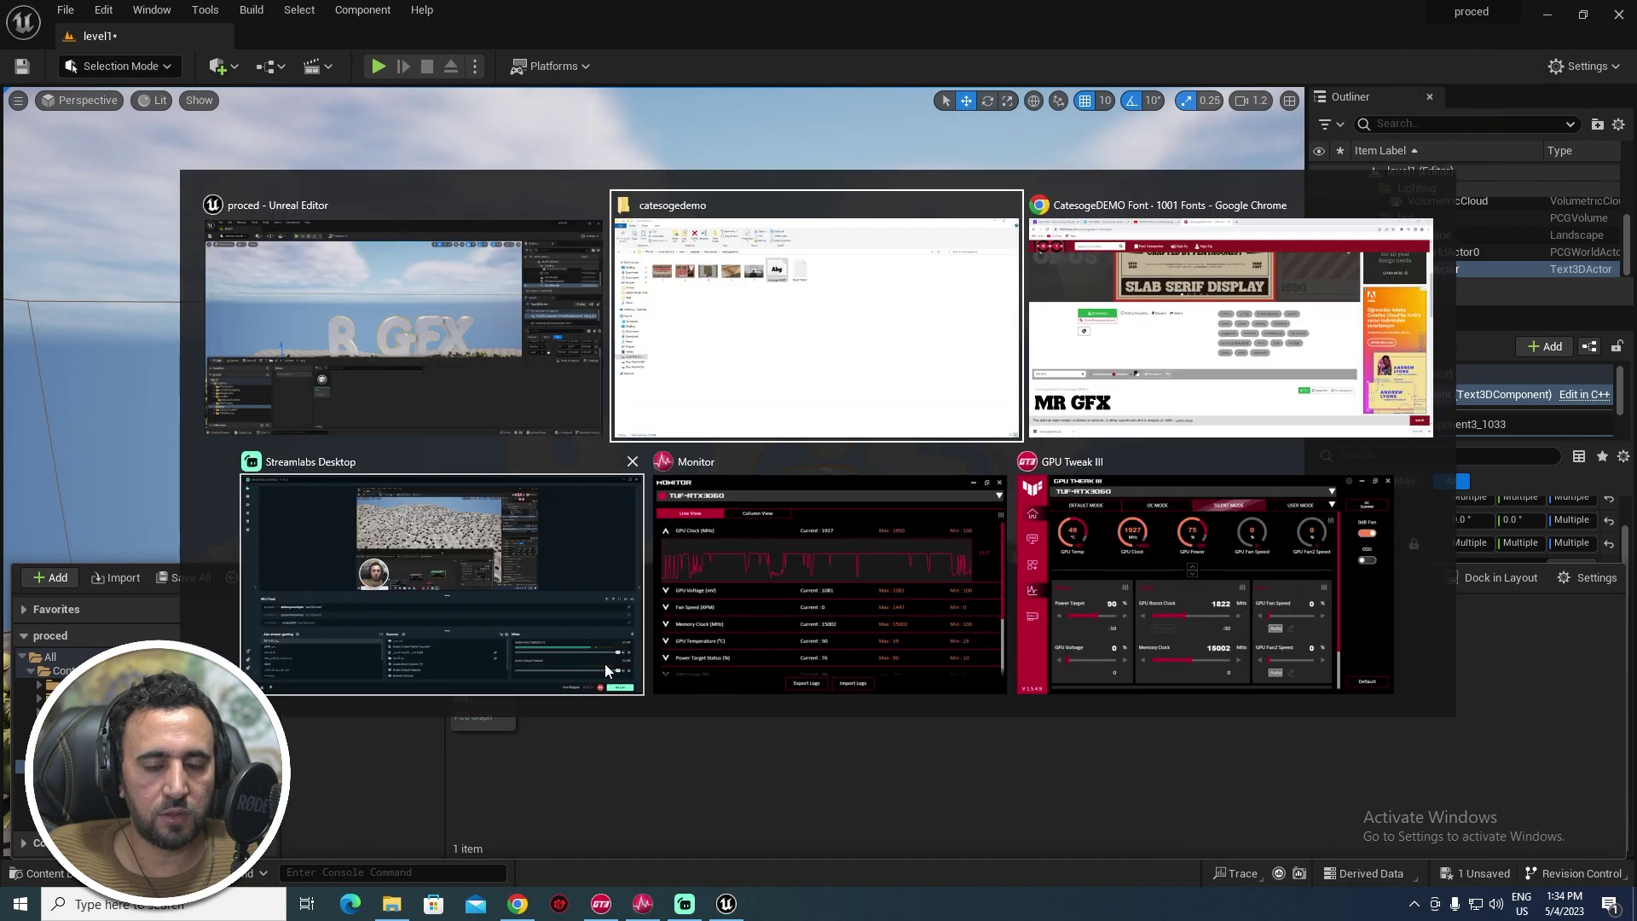
left_click_drag(643, 232, 790, 433)
key("alt+Tab")
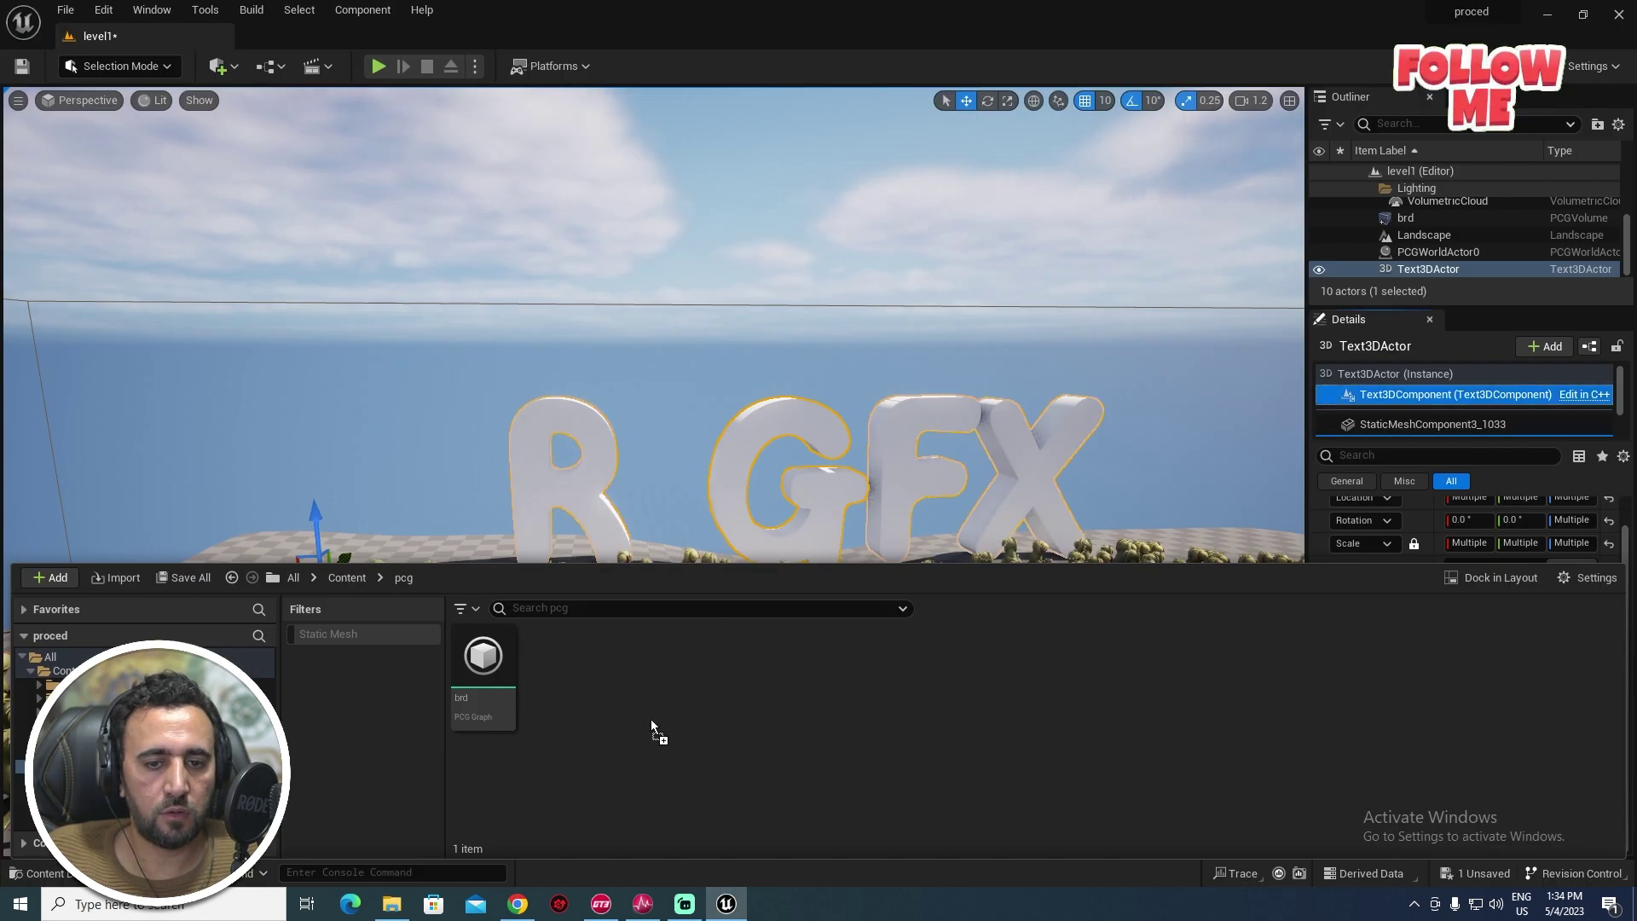
left_click_drag(651, 719, 651, 719)
left_click(862, 486)
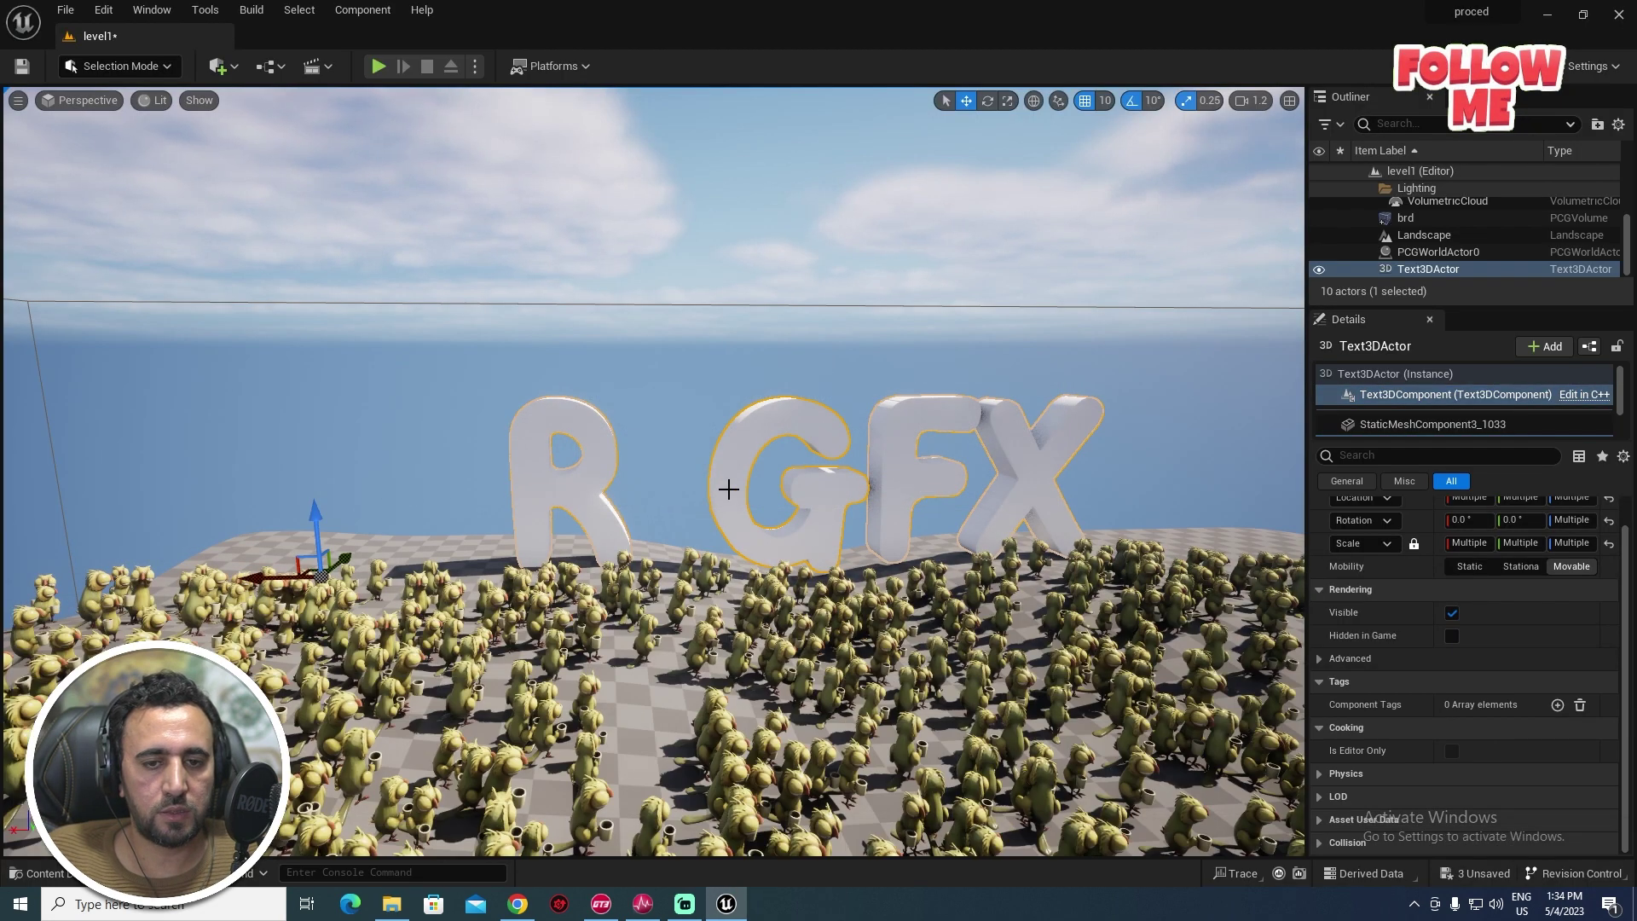
key("ctrl+space")
key("F2")
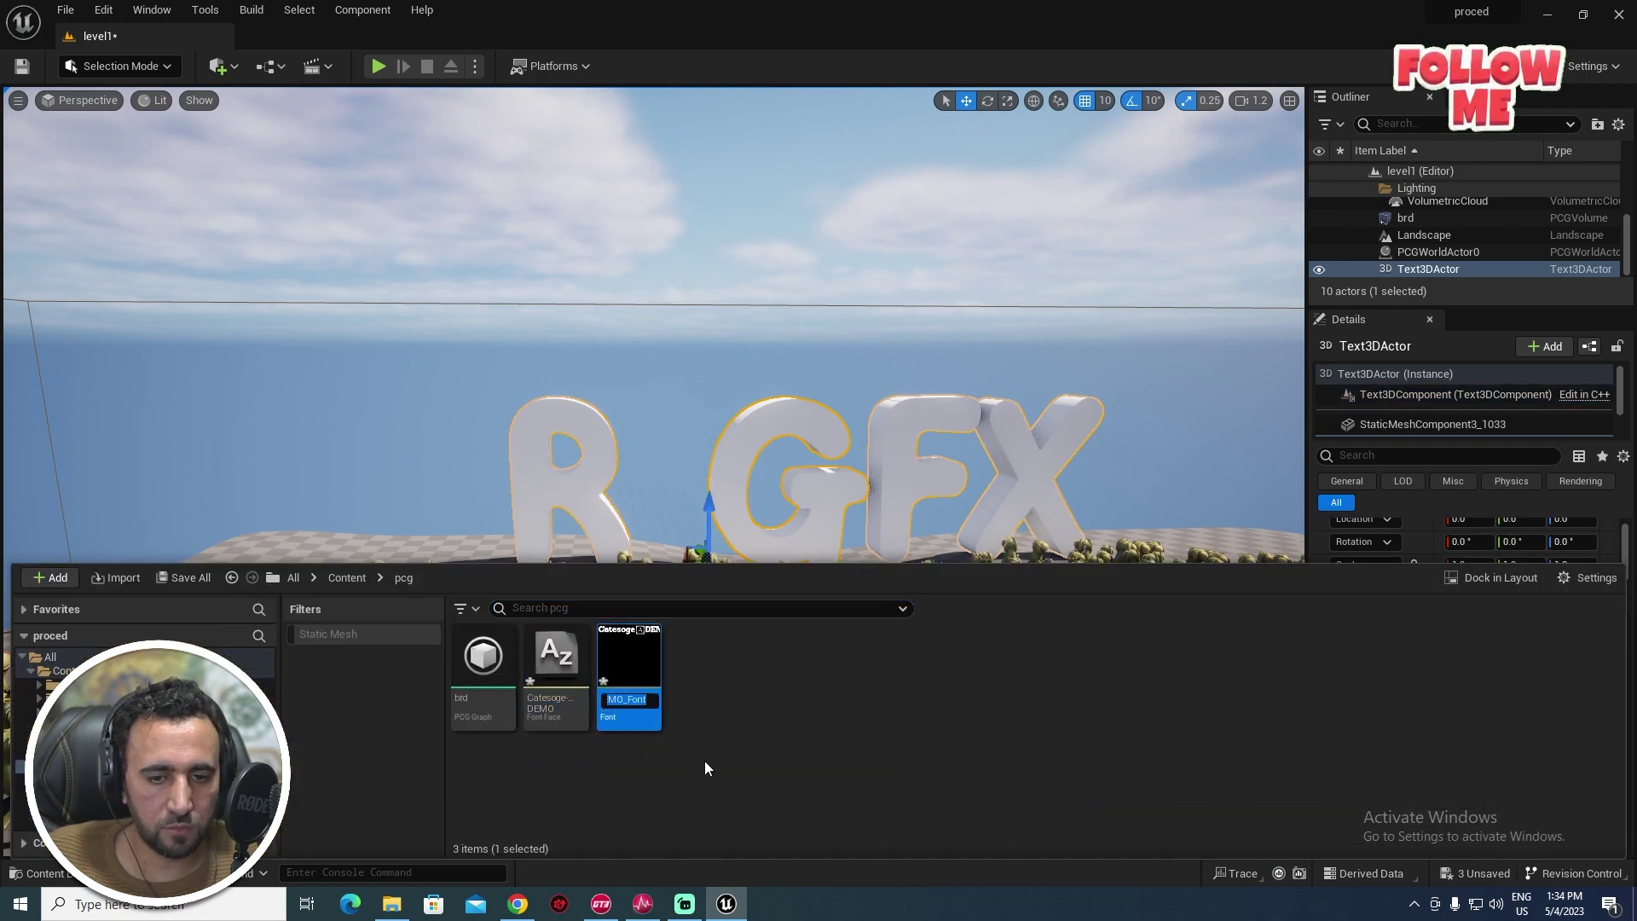
left_click(772, 498)
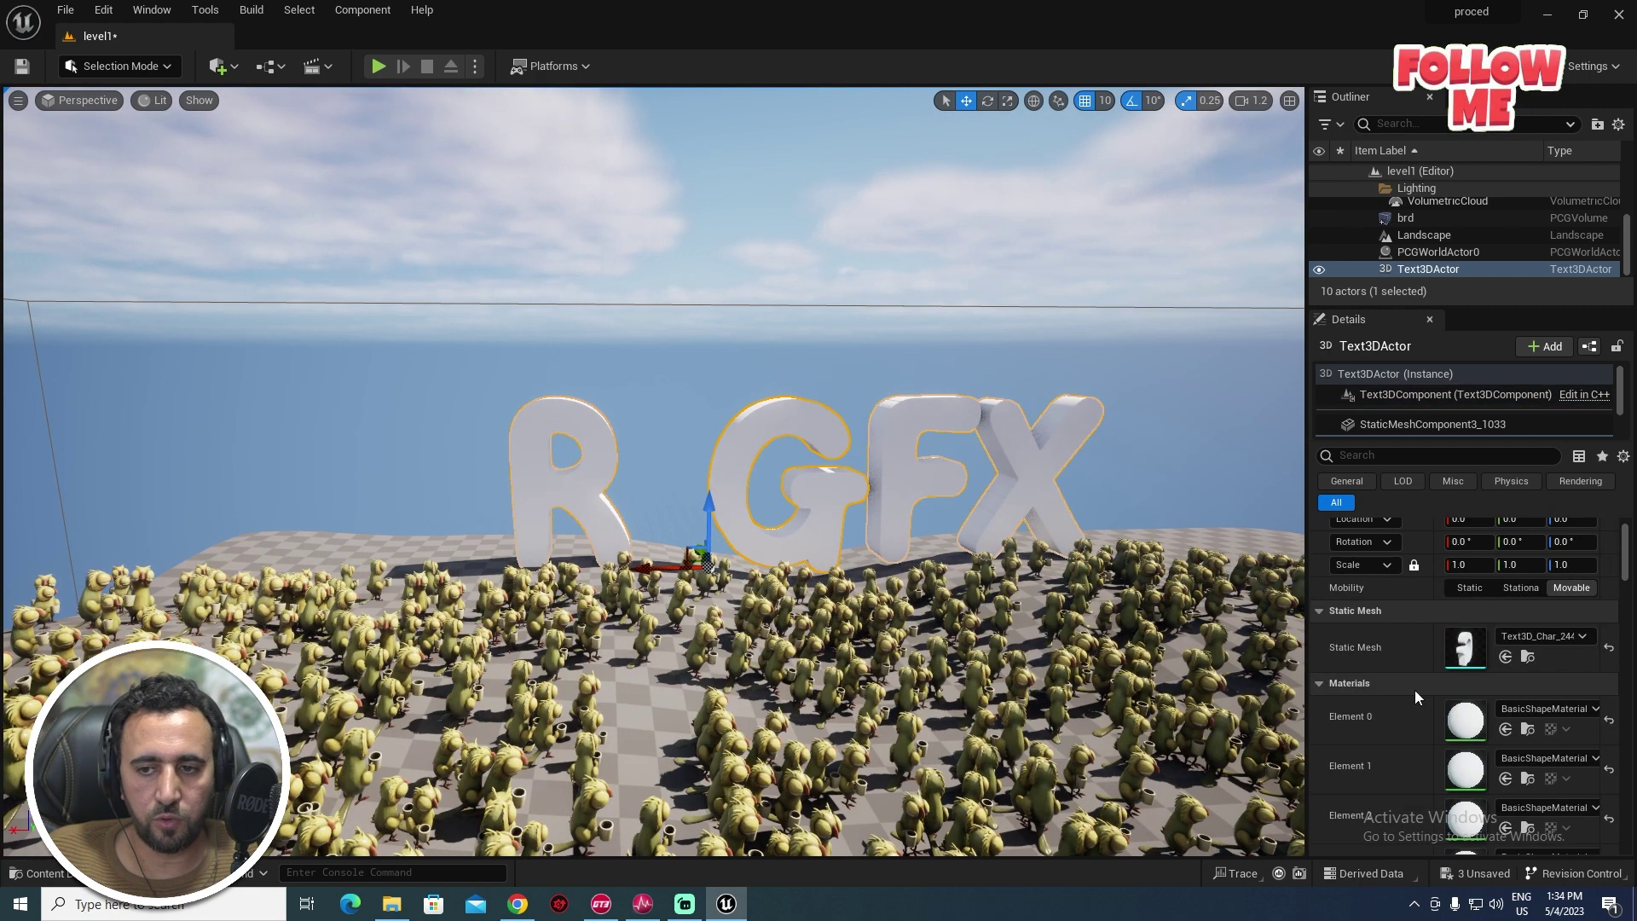
- Change the font of the MR GFX text component to Catesoge-DEMO_Font
scroll(1590, 665, "down", 15)
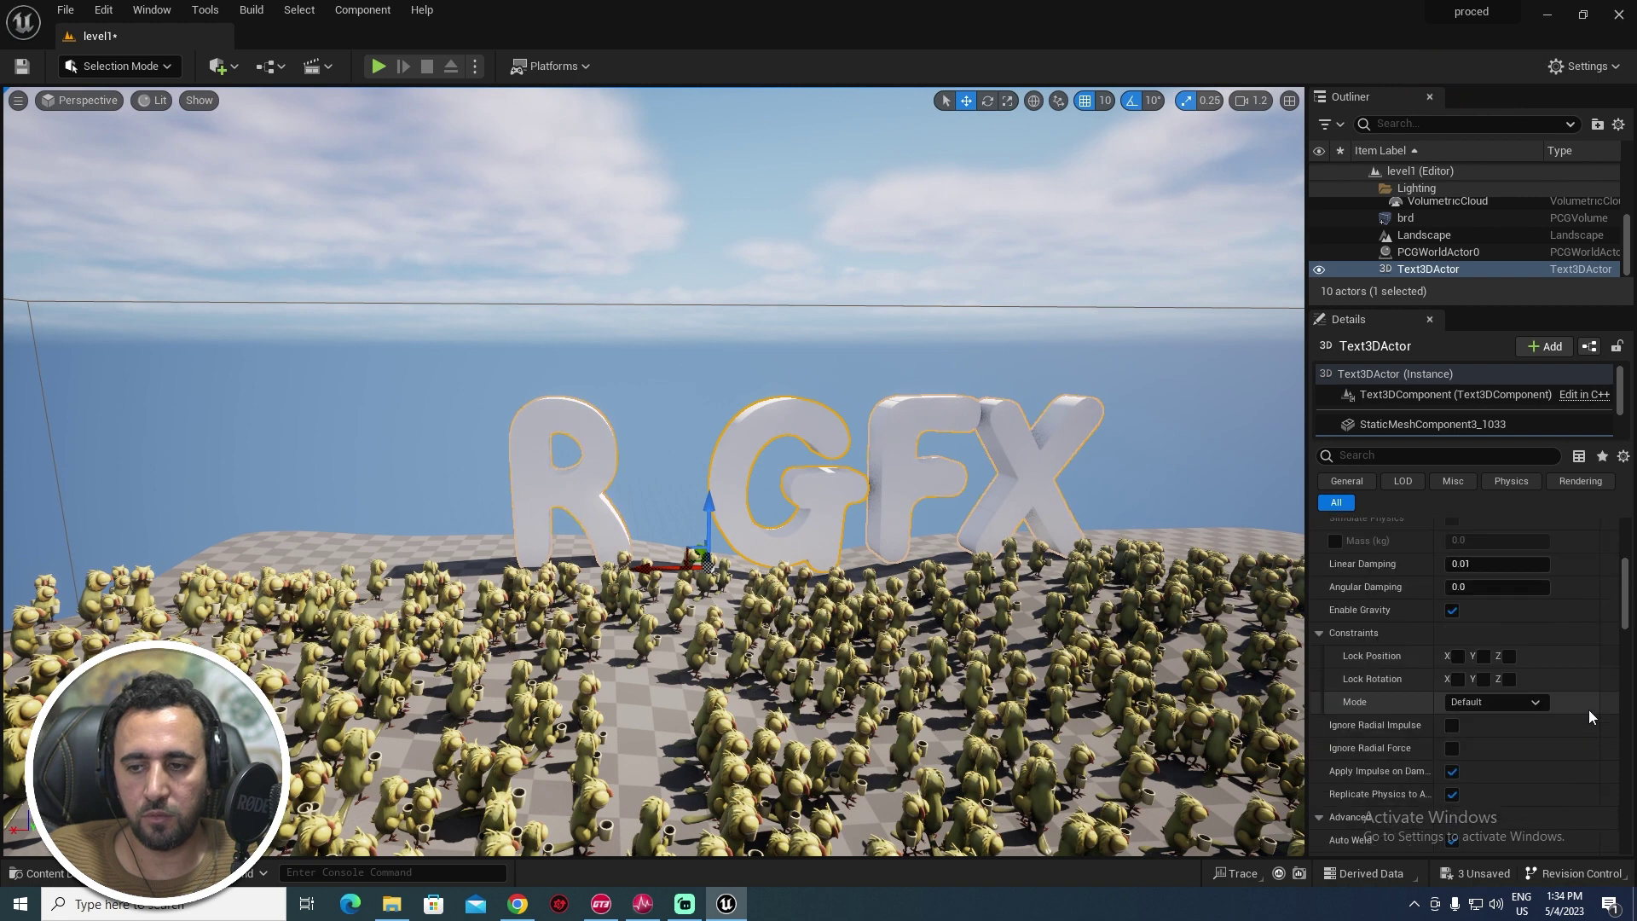
scroll(1591, 715, "down", 3)
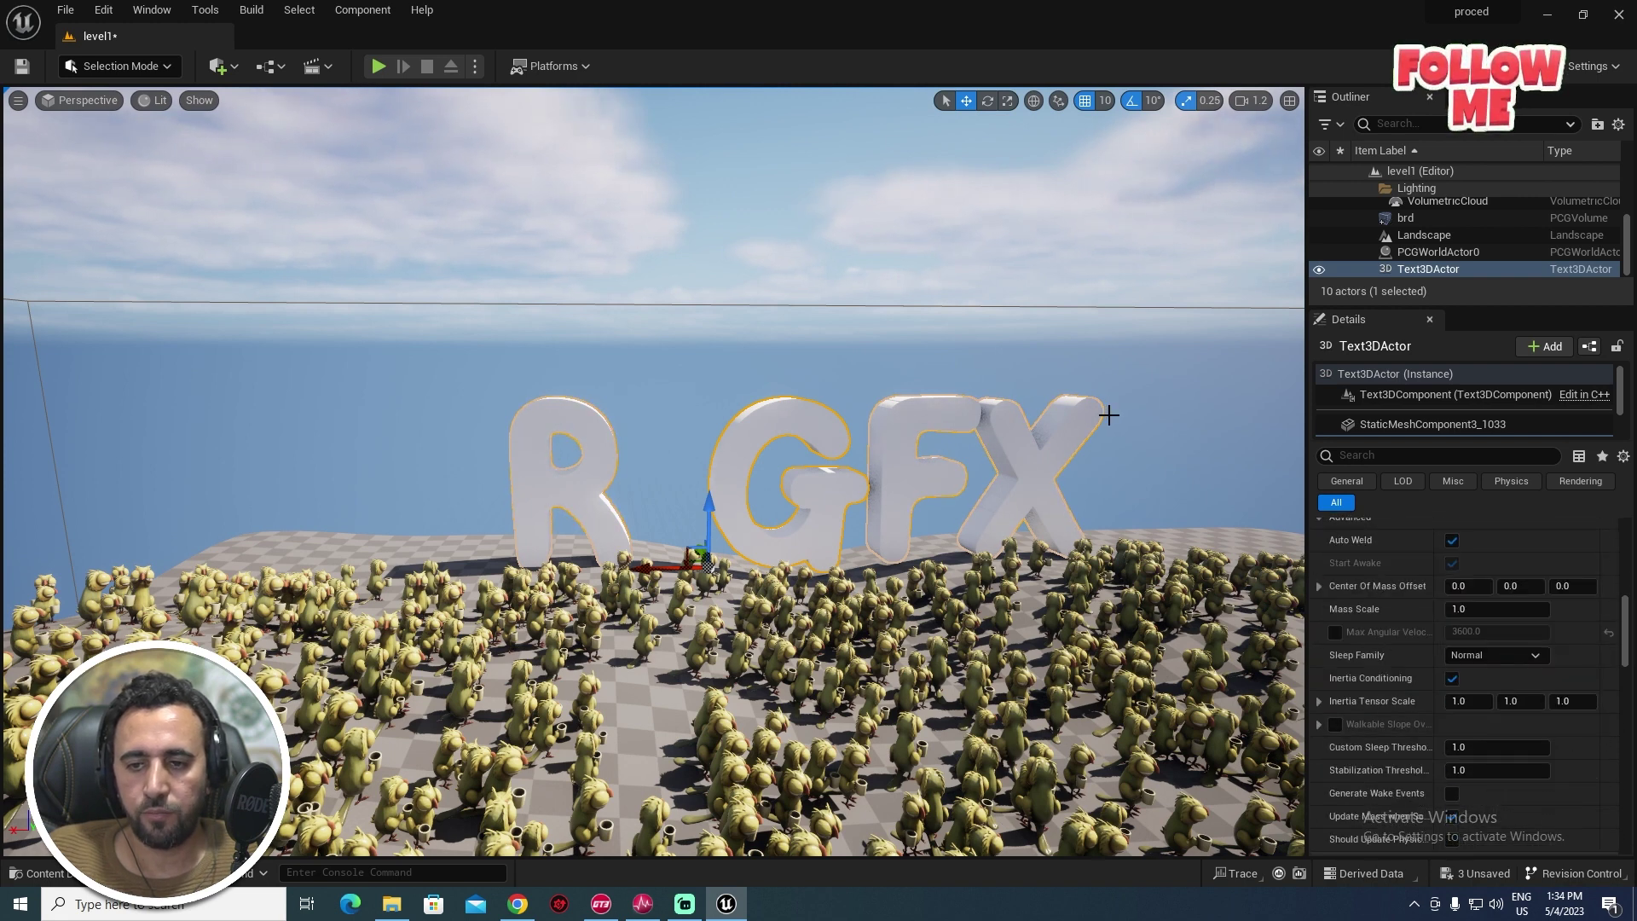
left_click(1026, 380)
left_click(1024, 427)
left_click(1411, 401)
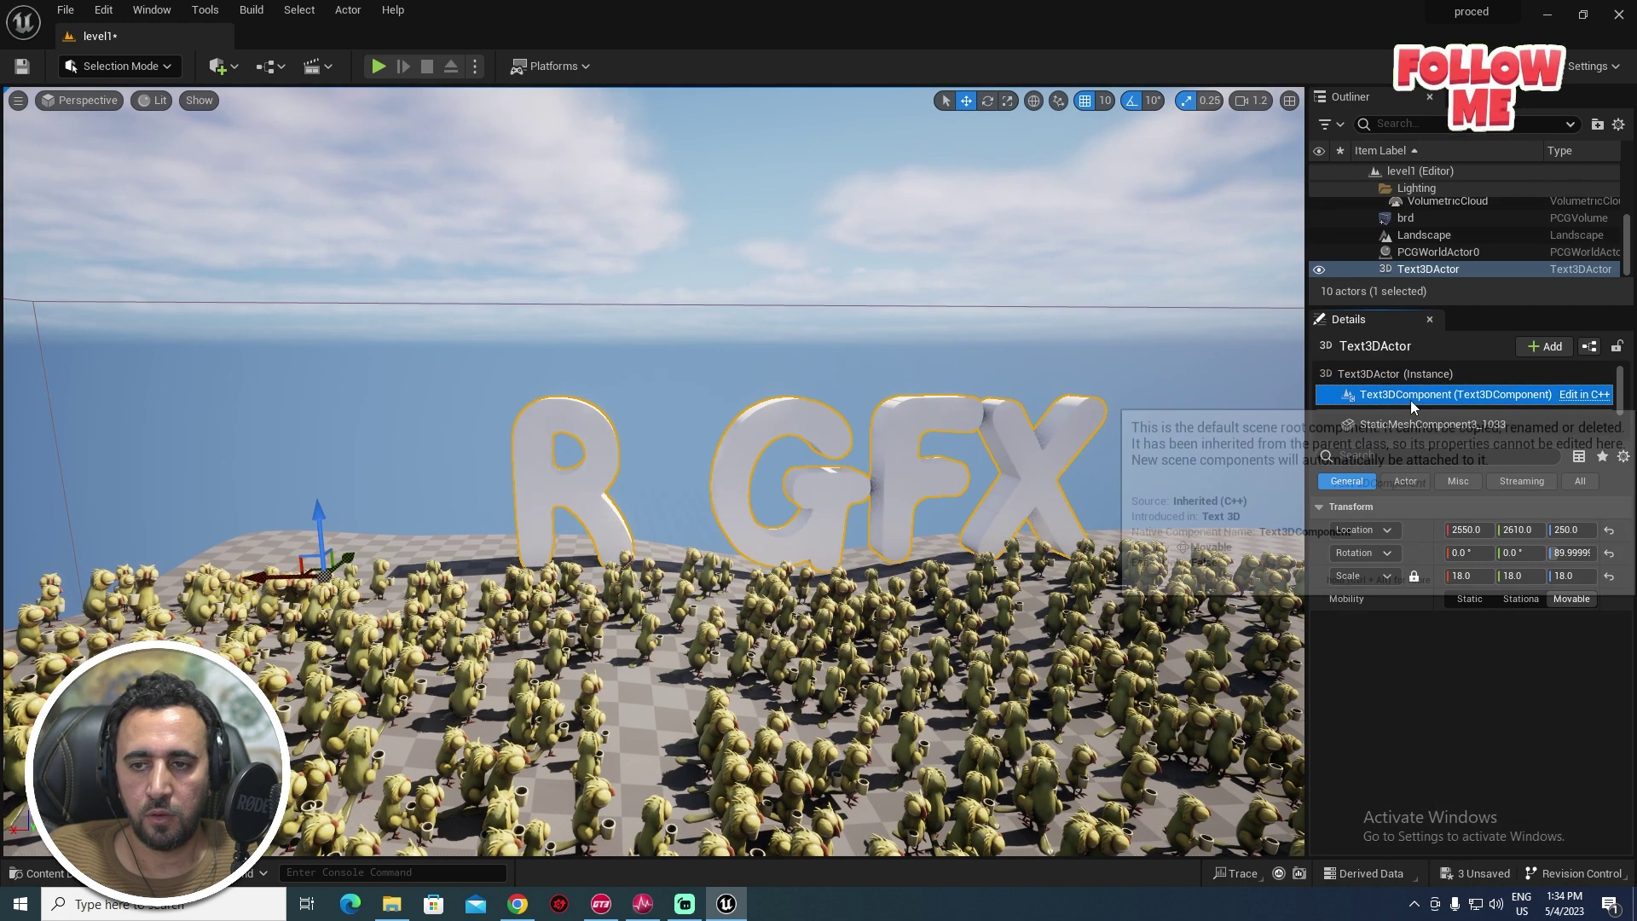
scroll(1574, 713, "down", 5)
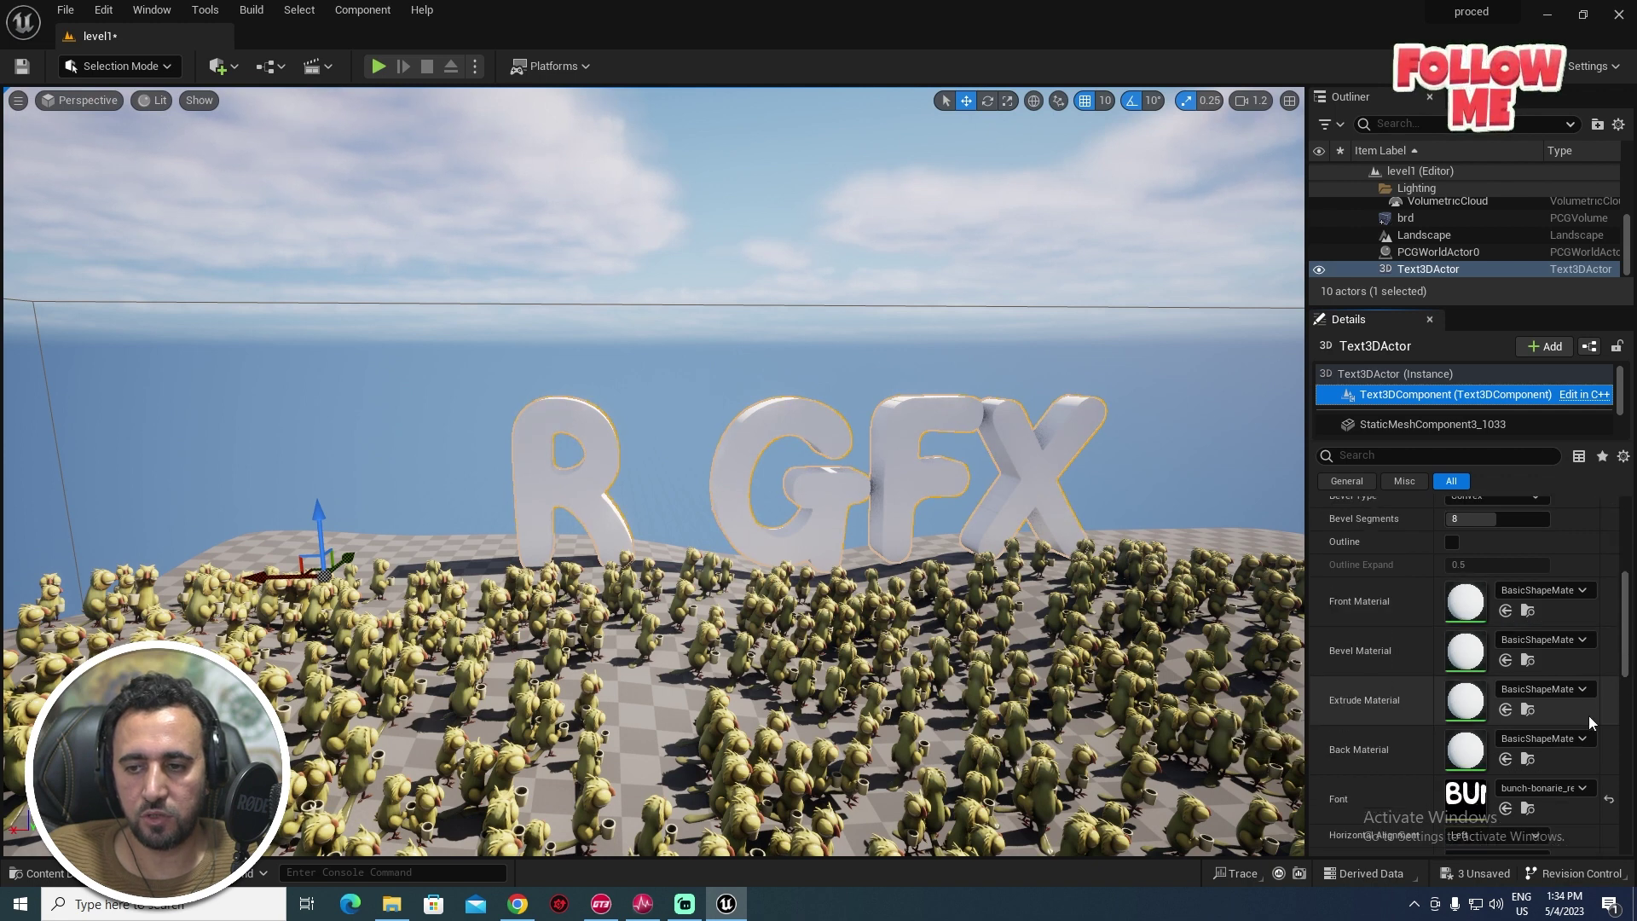
scroll(1588, 714, "down", 5)
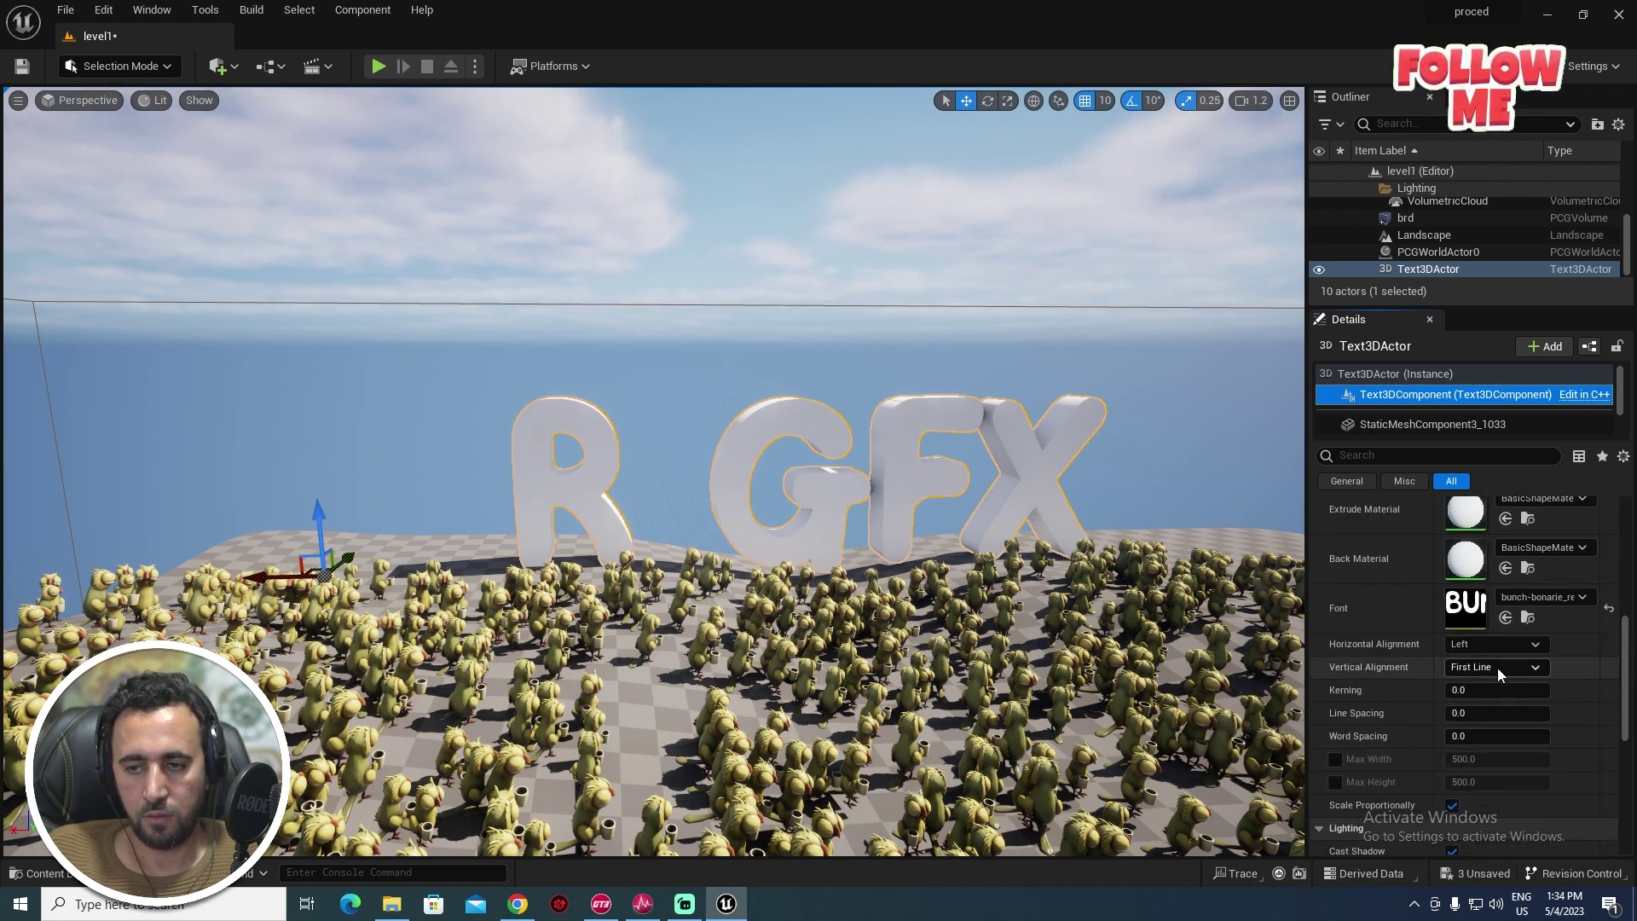
scroll(1562, 720, "down", 1)
left_click(1507, 571)
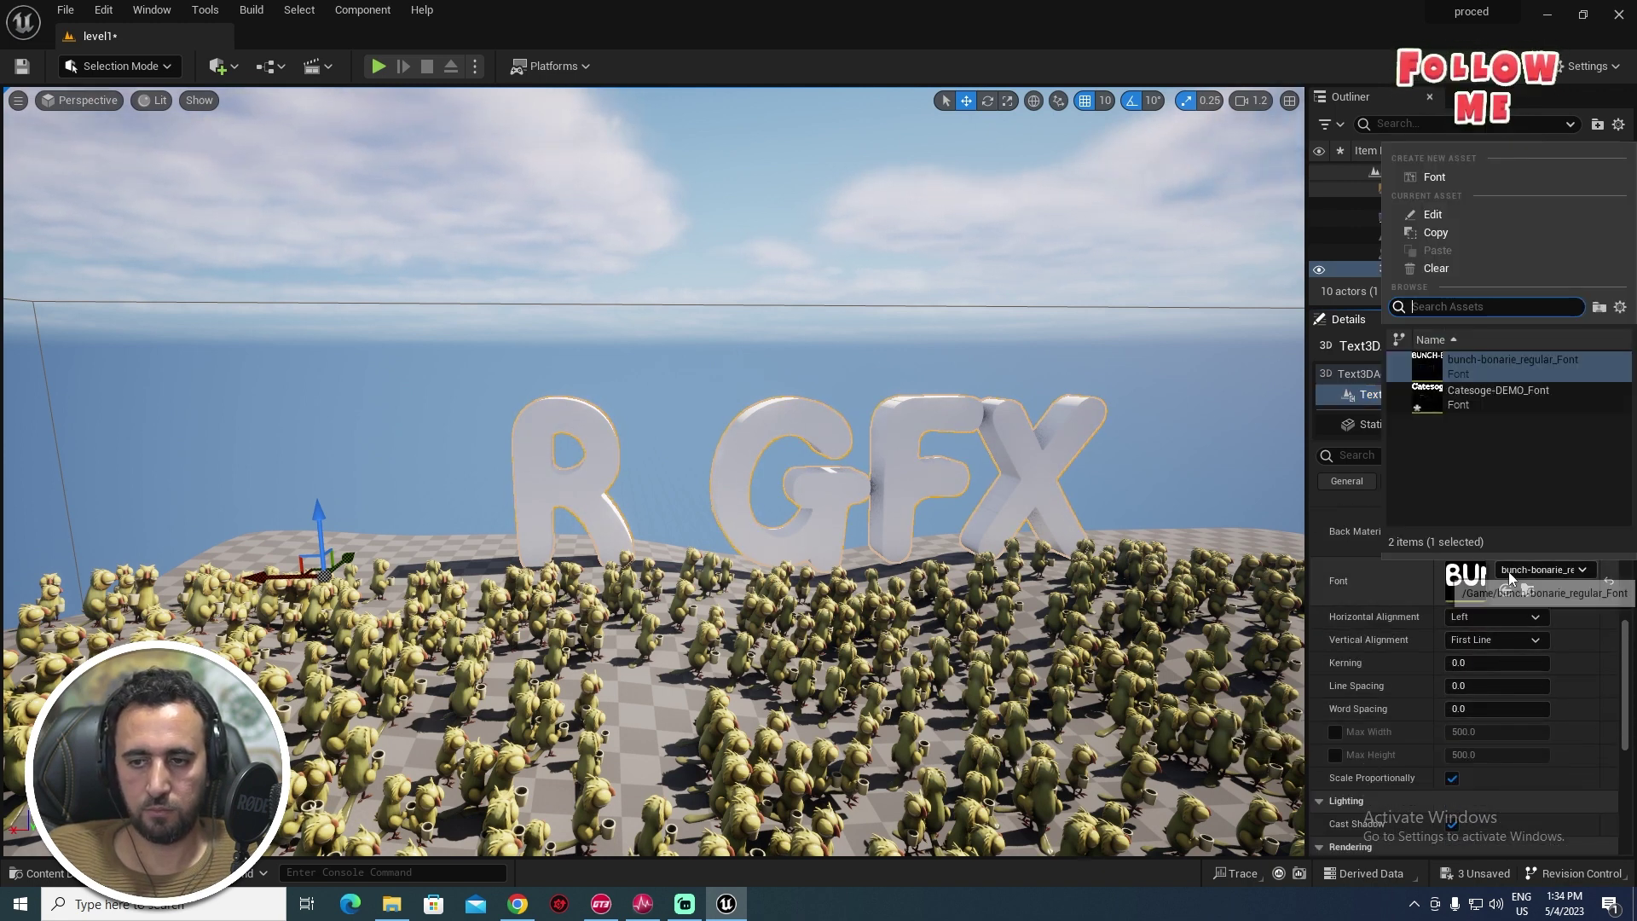
left_click(1491, 401)
right_click_drag(819, 460, 925, 486)
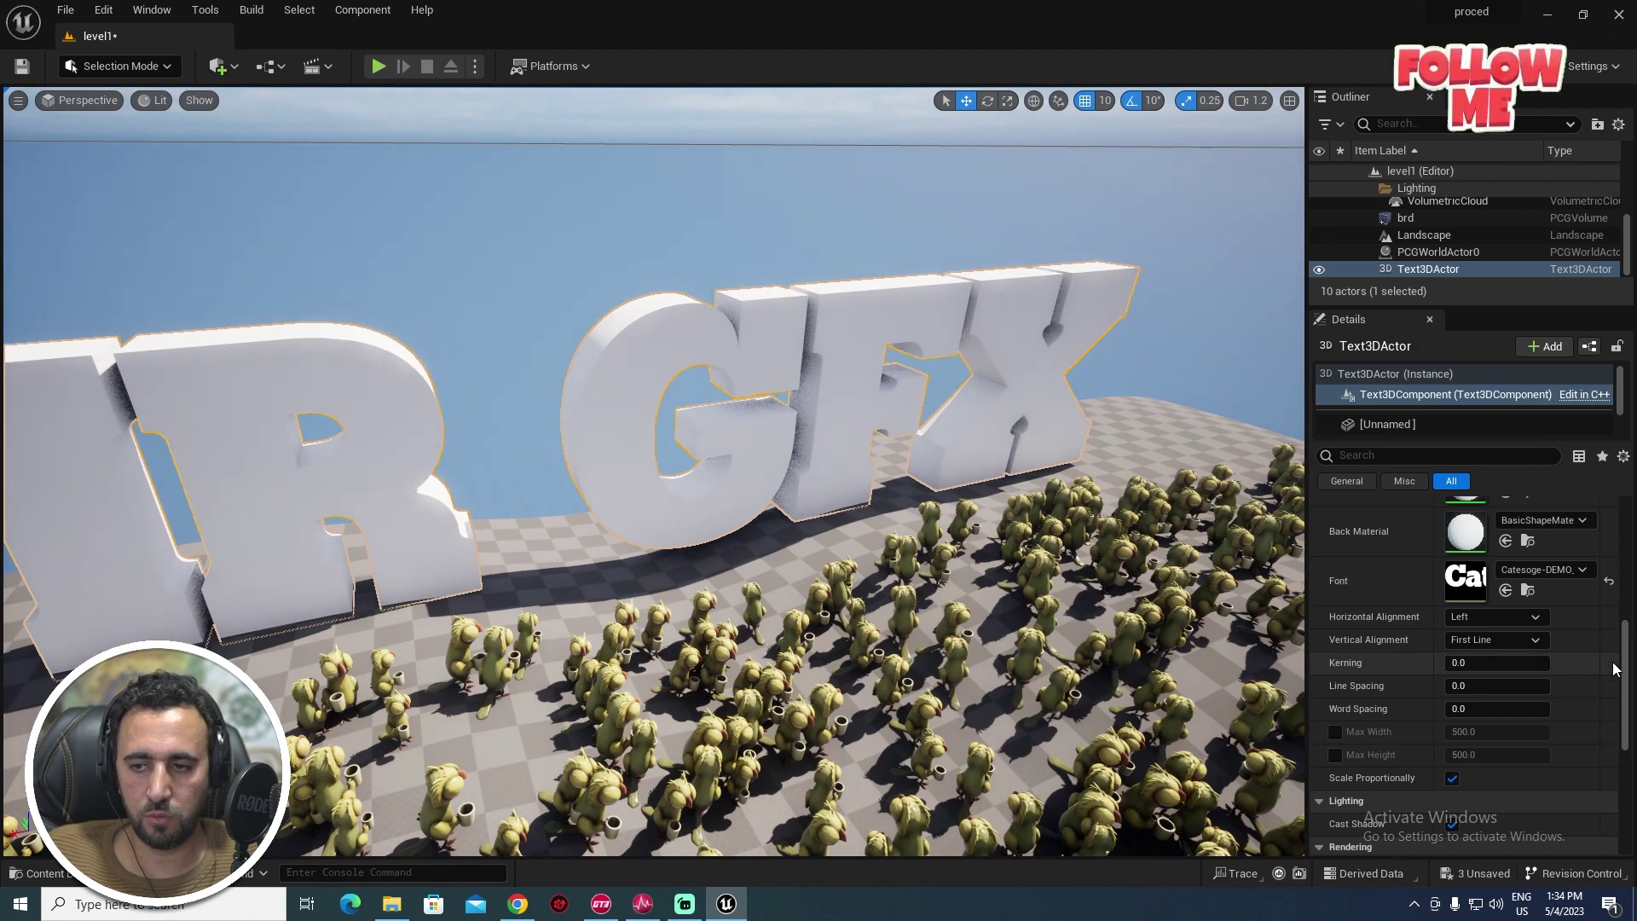
- Increase the extrude depth of the MR GFX text to about 21.74
scroll(1614, 671, "up", 3)
scroll(1614, 671, "up", 2)
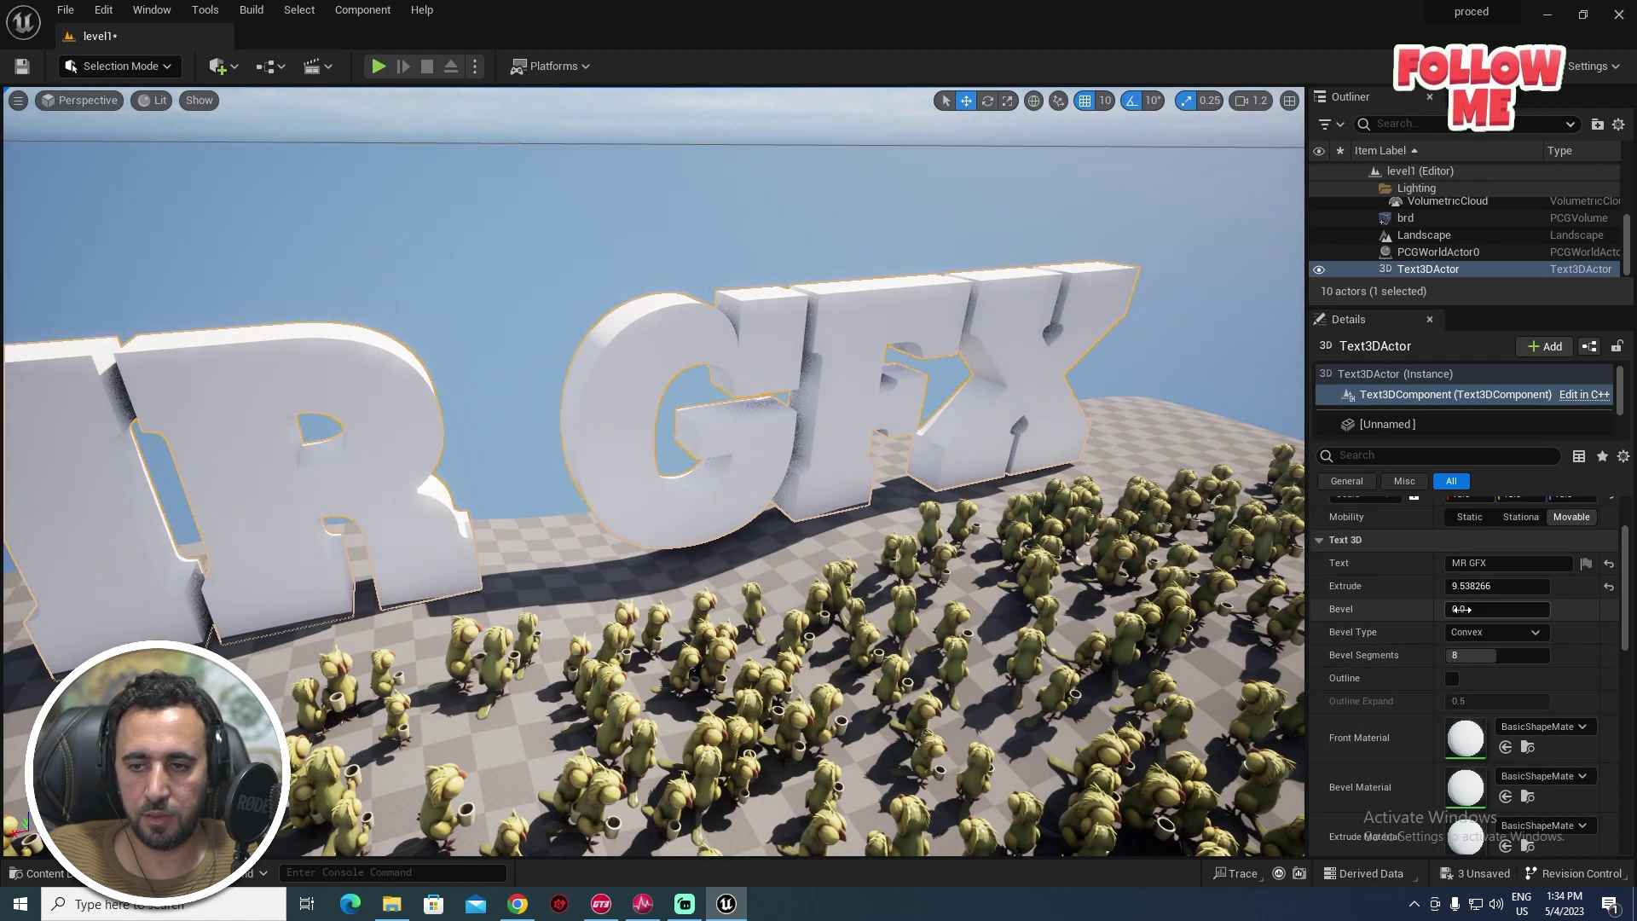
left_click_drag(1462, 586, 1533, 585)
mouse_move(808, 484)
right_mouse_down()
mouse_move(648, 477)
mouse_move(801, 486)
right_mouse_up()
- Widen the letter spacing of the MR GFX text by raising its kerning to about 5.72
scroll(1375, 657, "down", 5)
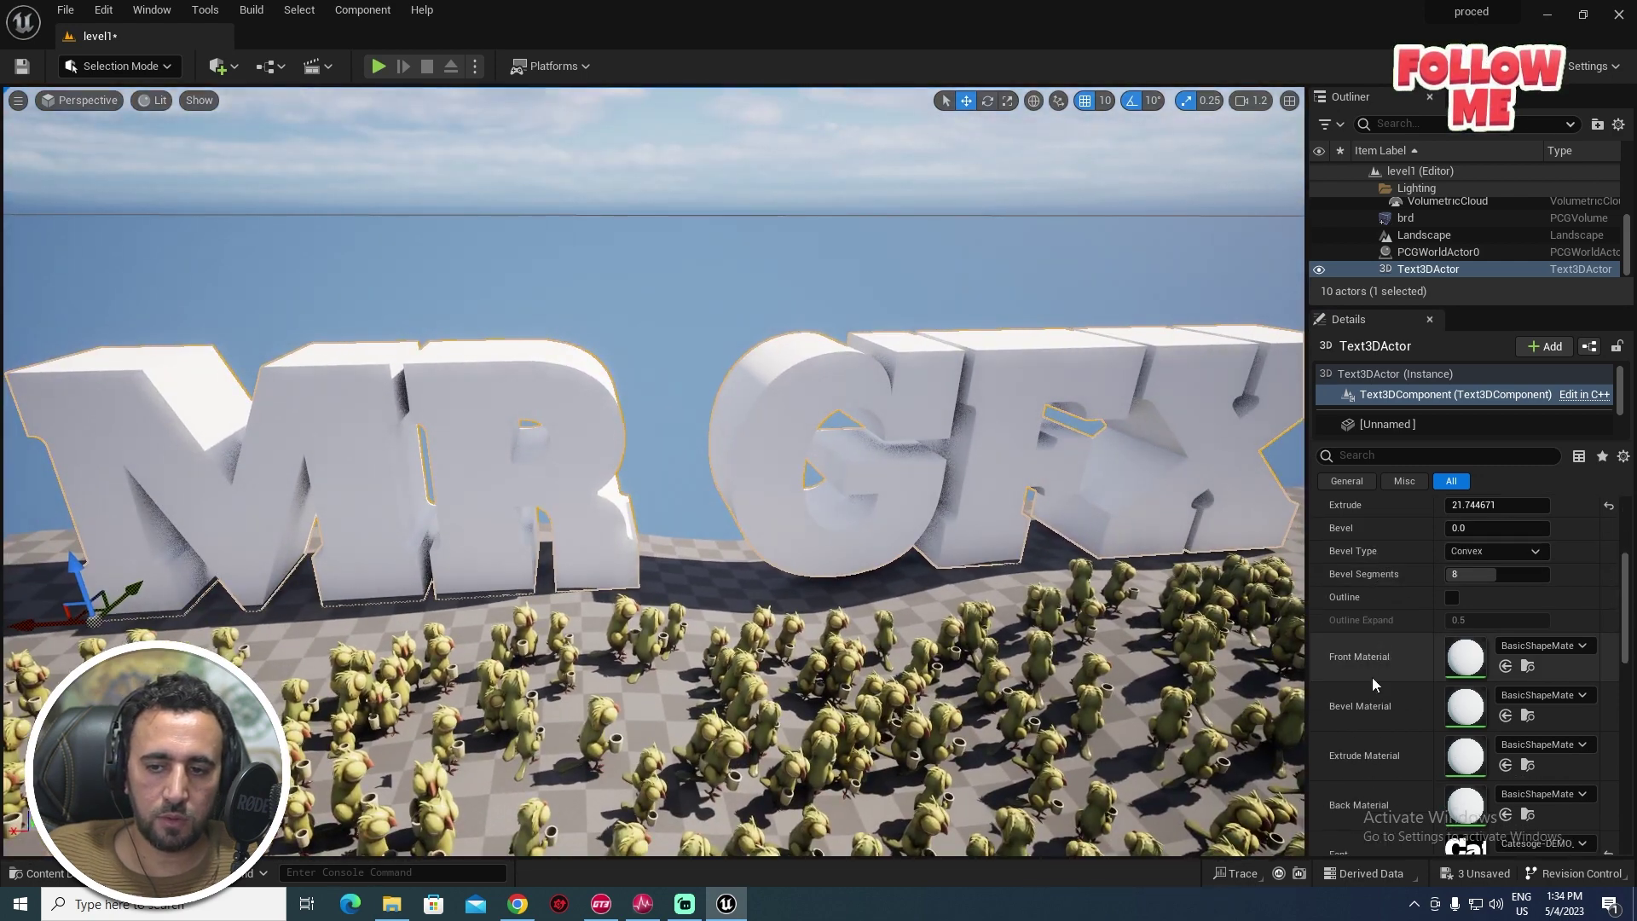
left_click_drag(1478, 750, 1494, 745)
mouse_move(757, 472)
right_mouse_down()
mouse_move(887, 512)
mouse_move(767, 474)
right_mouse_up()
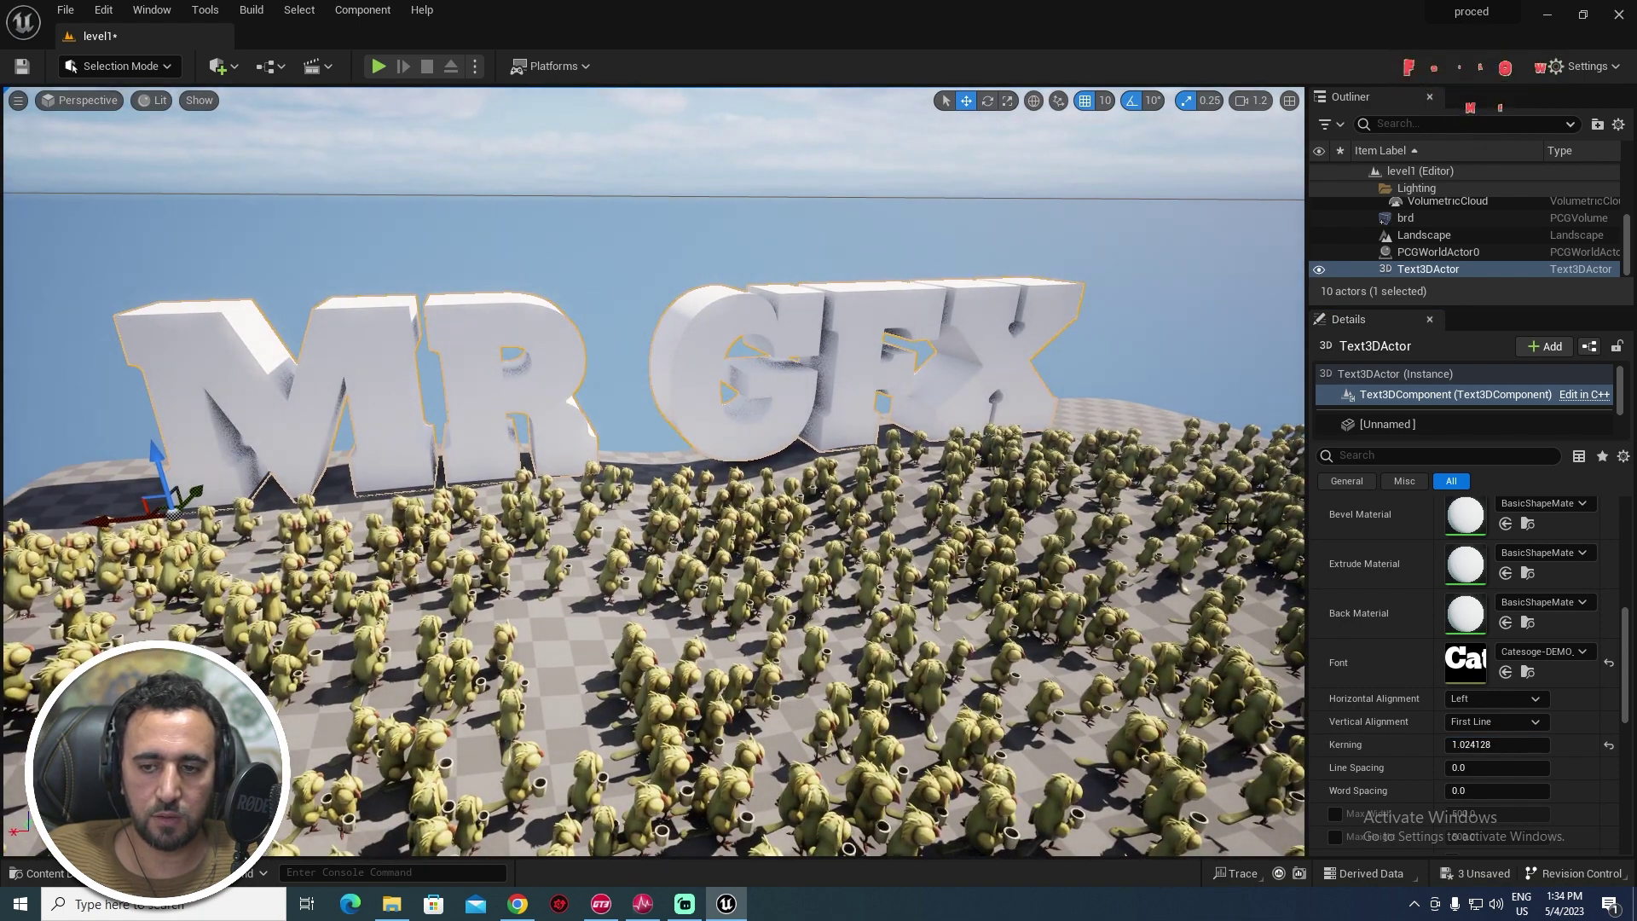
left_click_drag(1470, 747, 1483, 747)
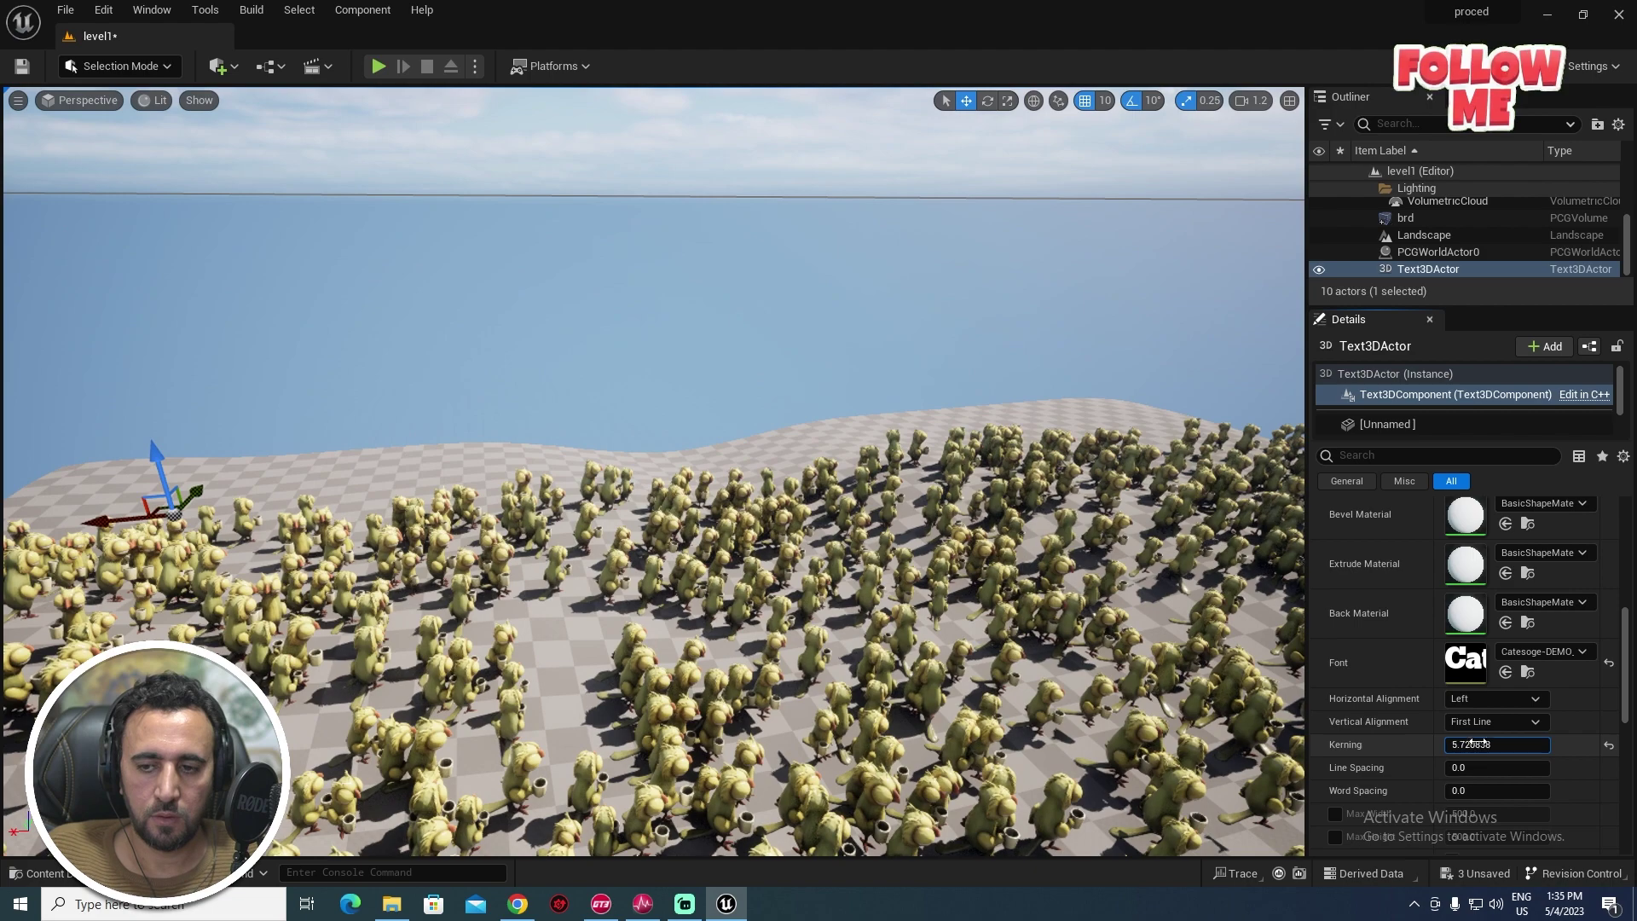
right_click_drag(767, 478, 1020, 480)
key("w")
key("s")
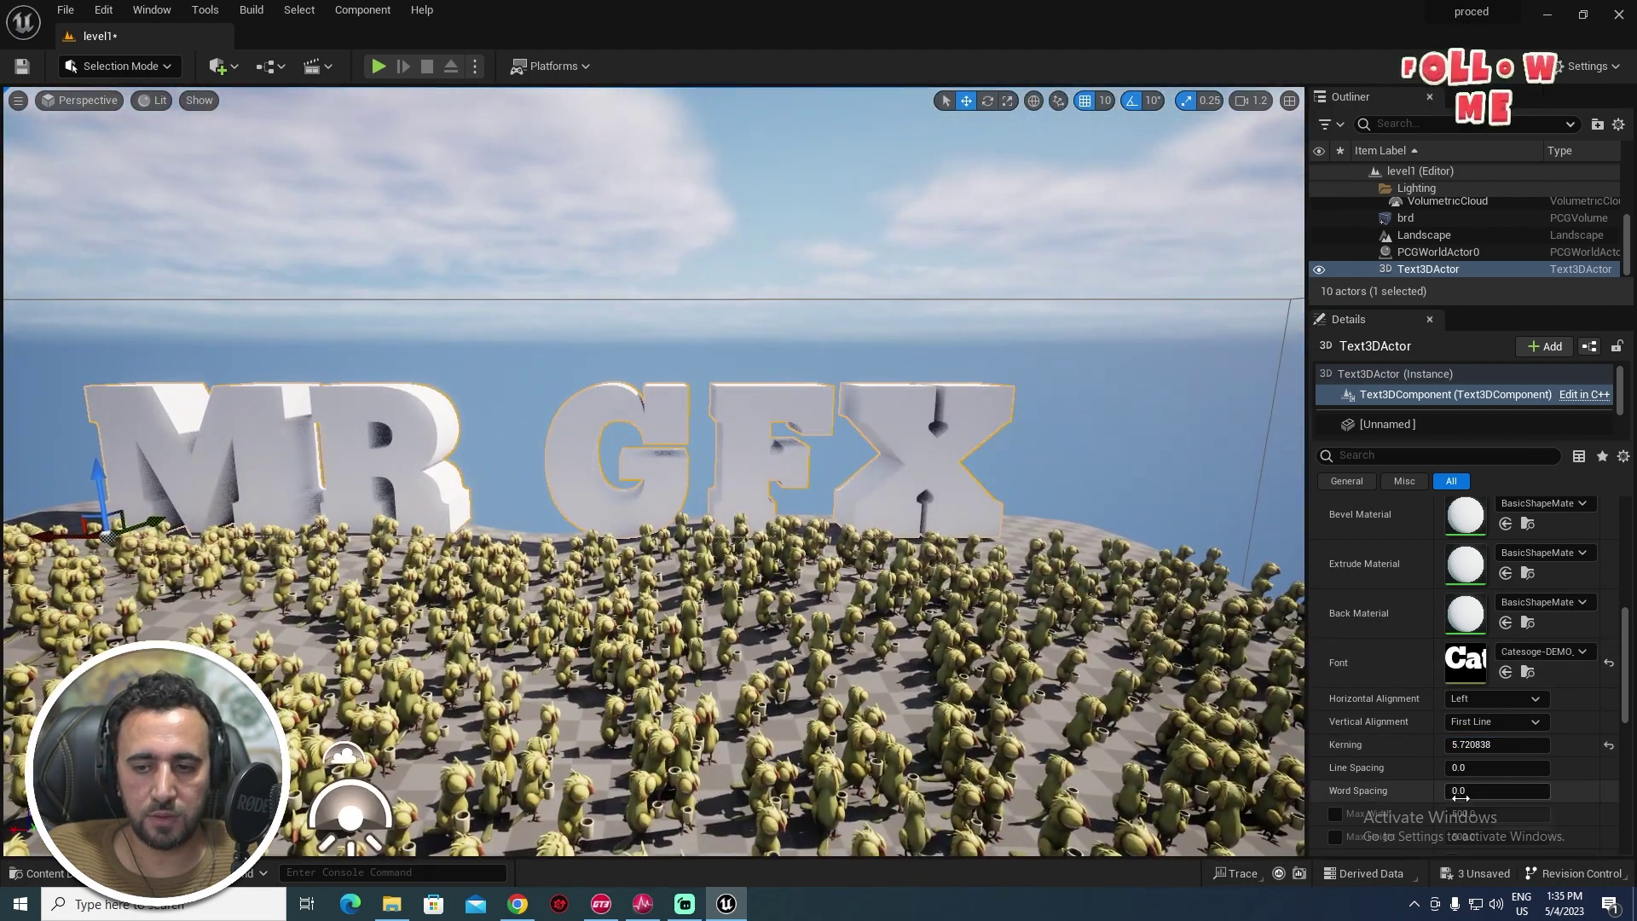
- Reduce the word spacing of the MR GFX text to about -6.96 and check the gap between the words
mouse_move(1461, 796)
left_mouse_down()
mouse_move(1511, 791)
mouse_move(1487, 791)
left_mouse_up()
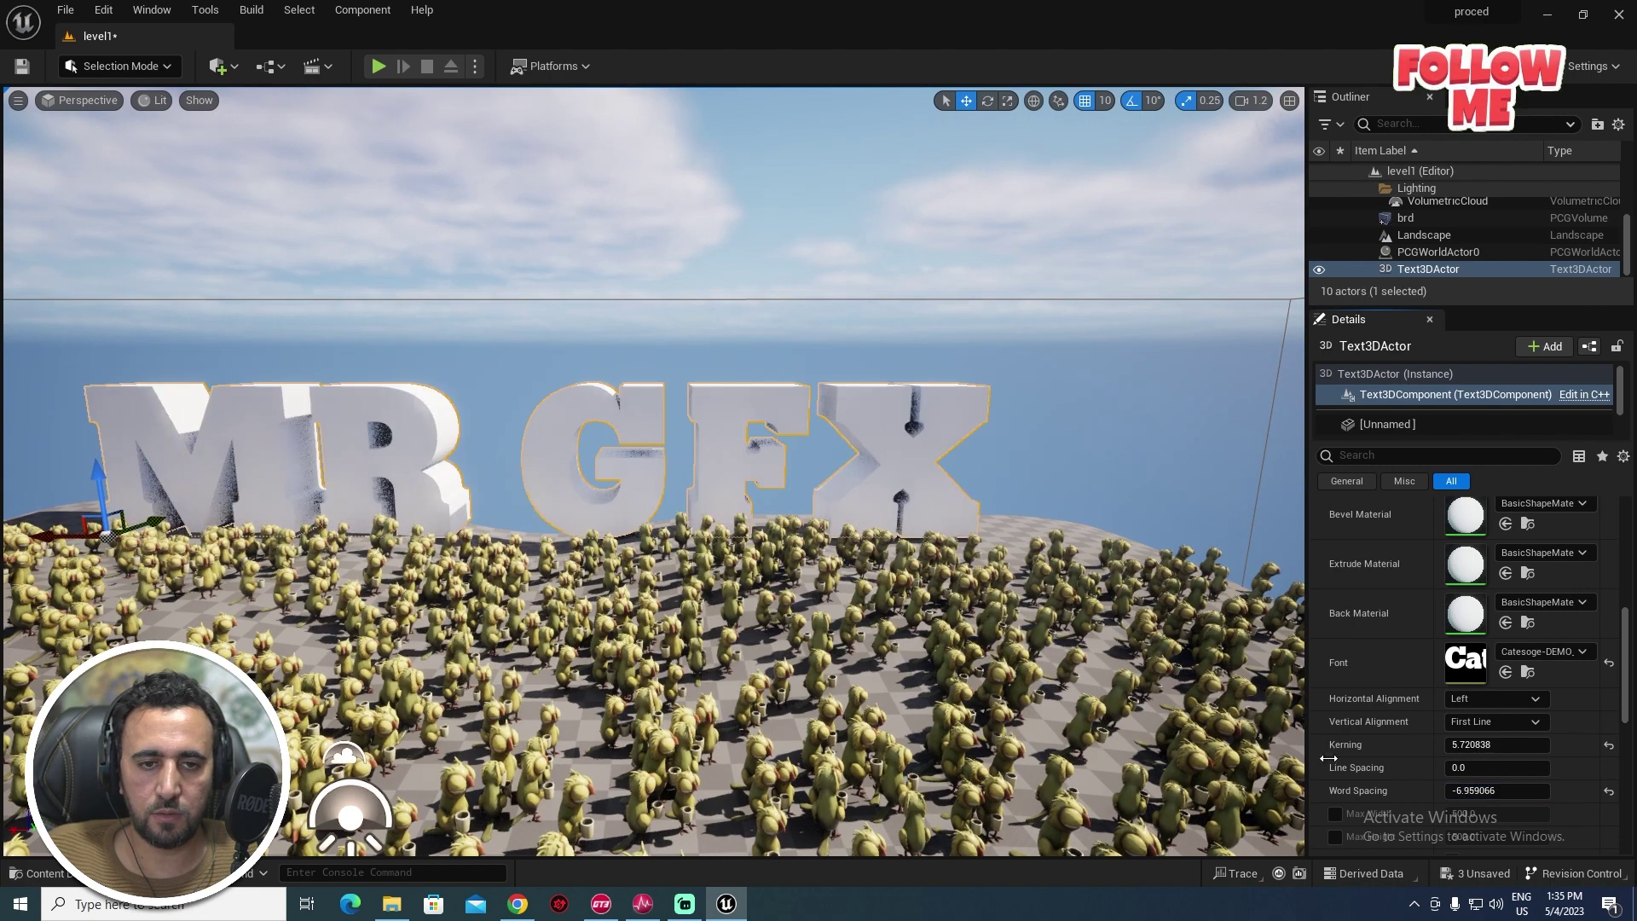
right_click_drag(530, 522, 444, 520)
key("q")
key("e")
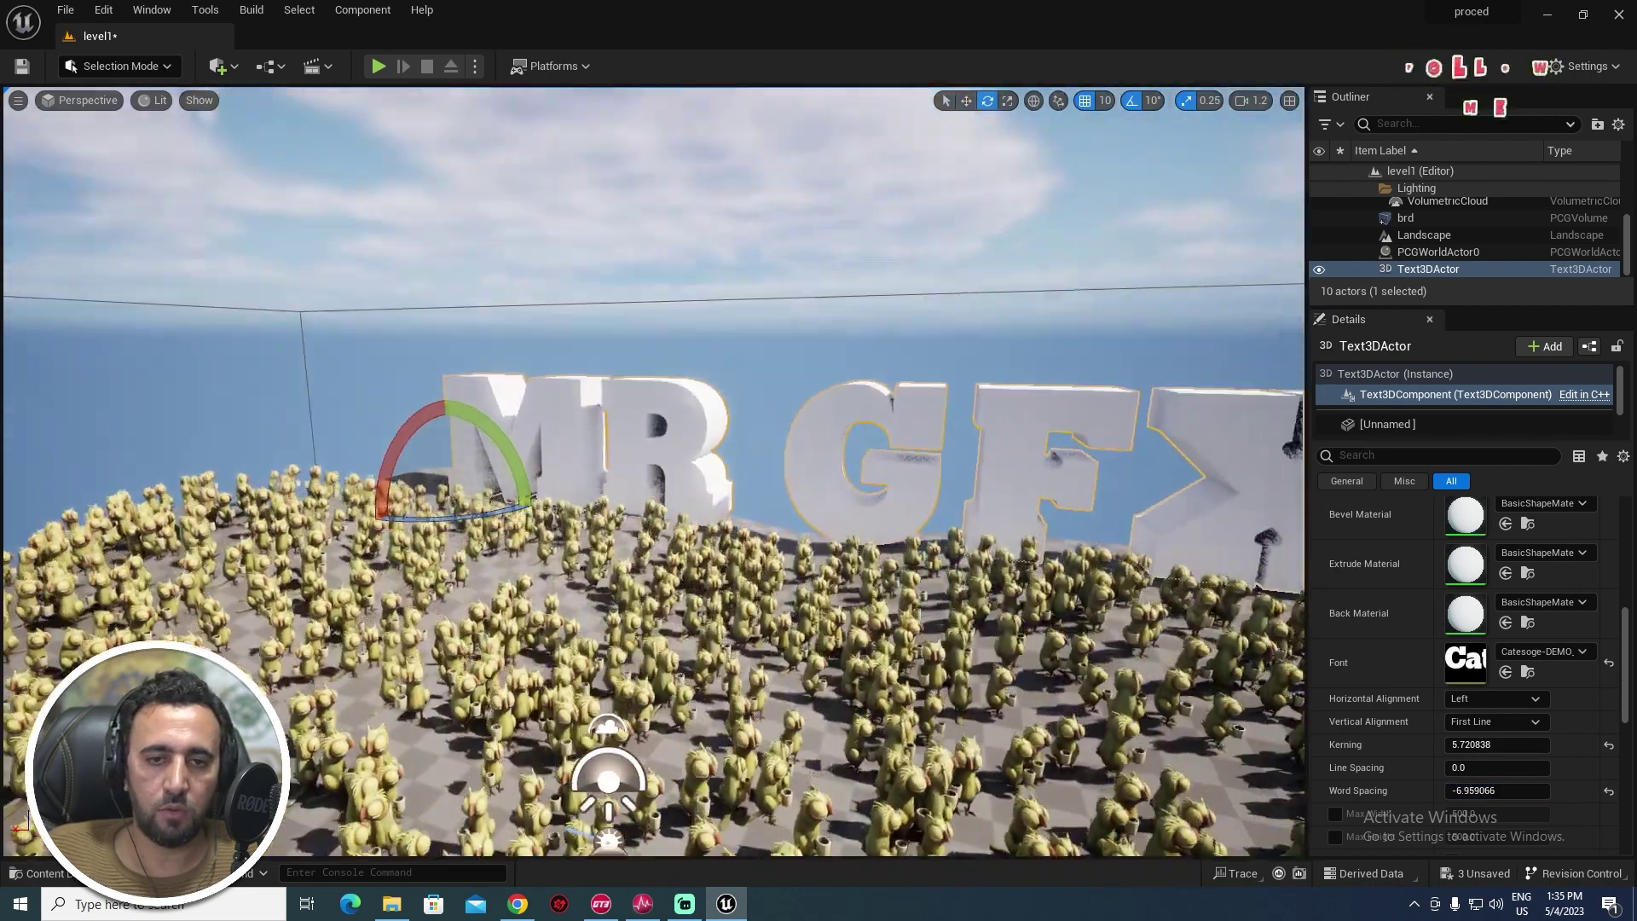
mouse_move(1175, 636)
right_mouse_down()
mouse_move(1245, 683)
mouse_move(1175, 637)
right_mouse_up()
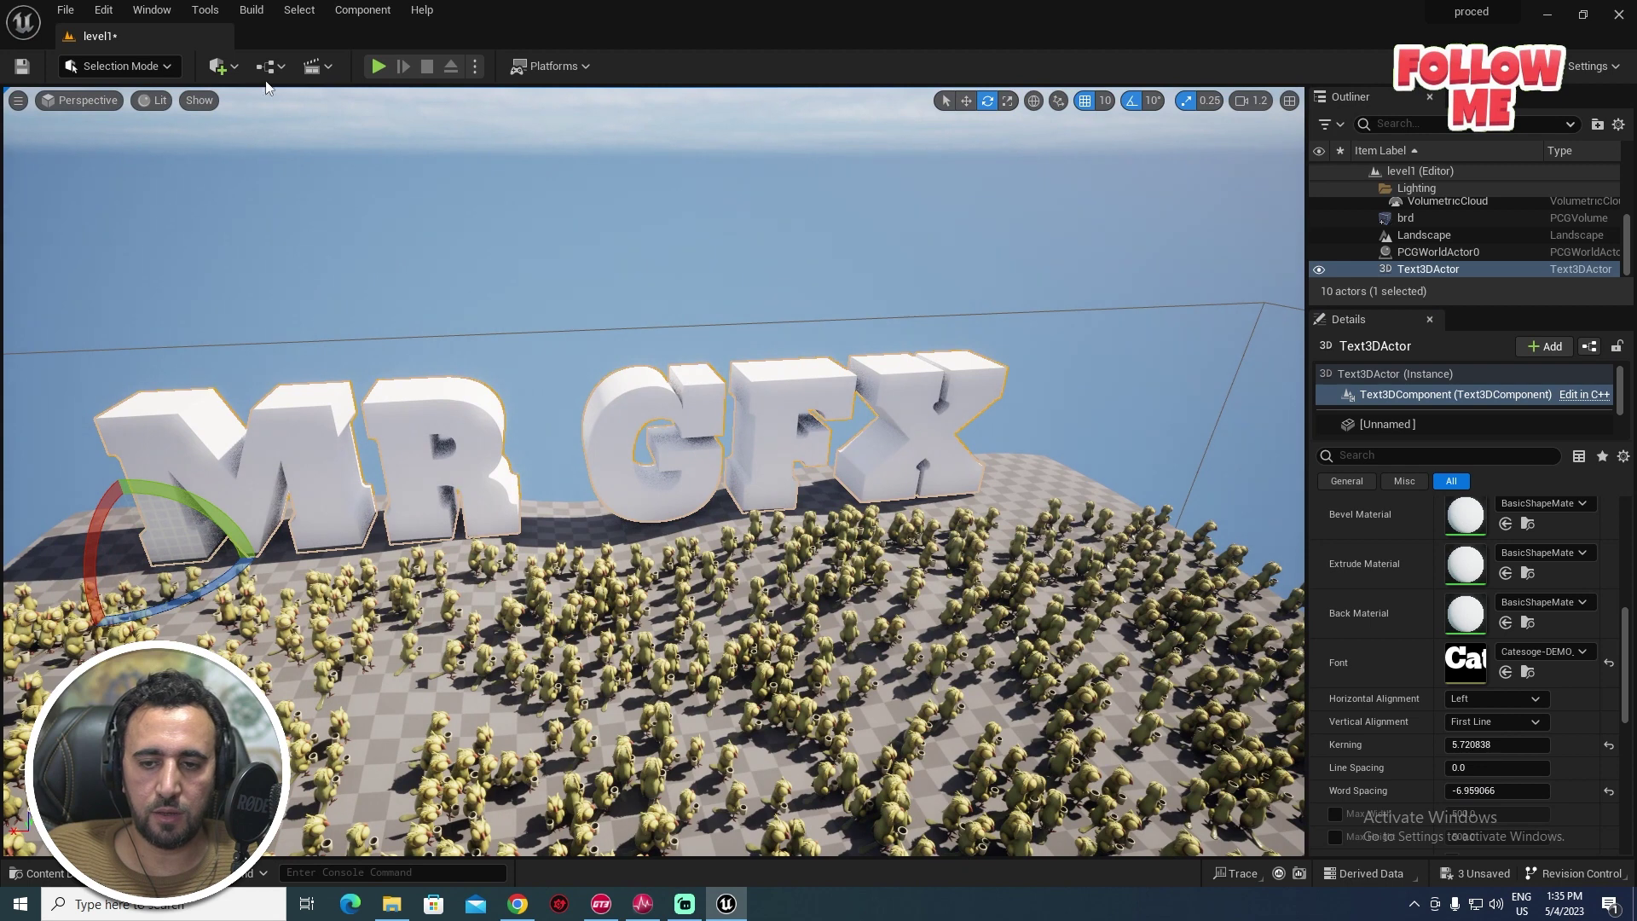
- Try different bevel segments on the MR GFX text with the Convex bevel type and inspect the letter edges up close
scroll(1609, 700, "up", 5)
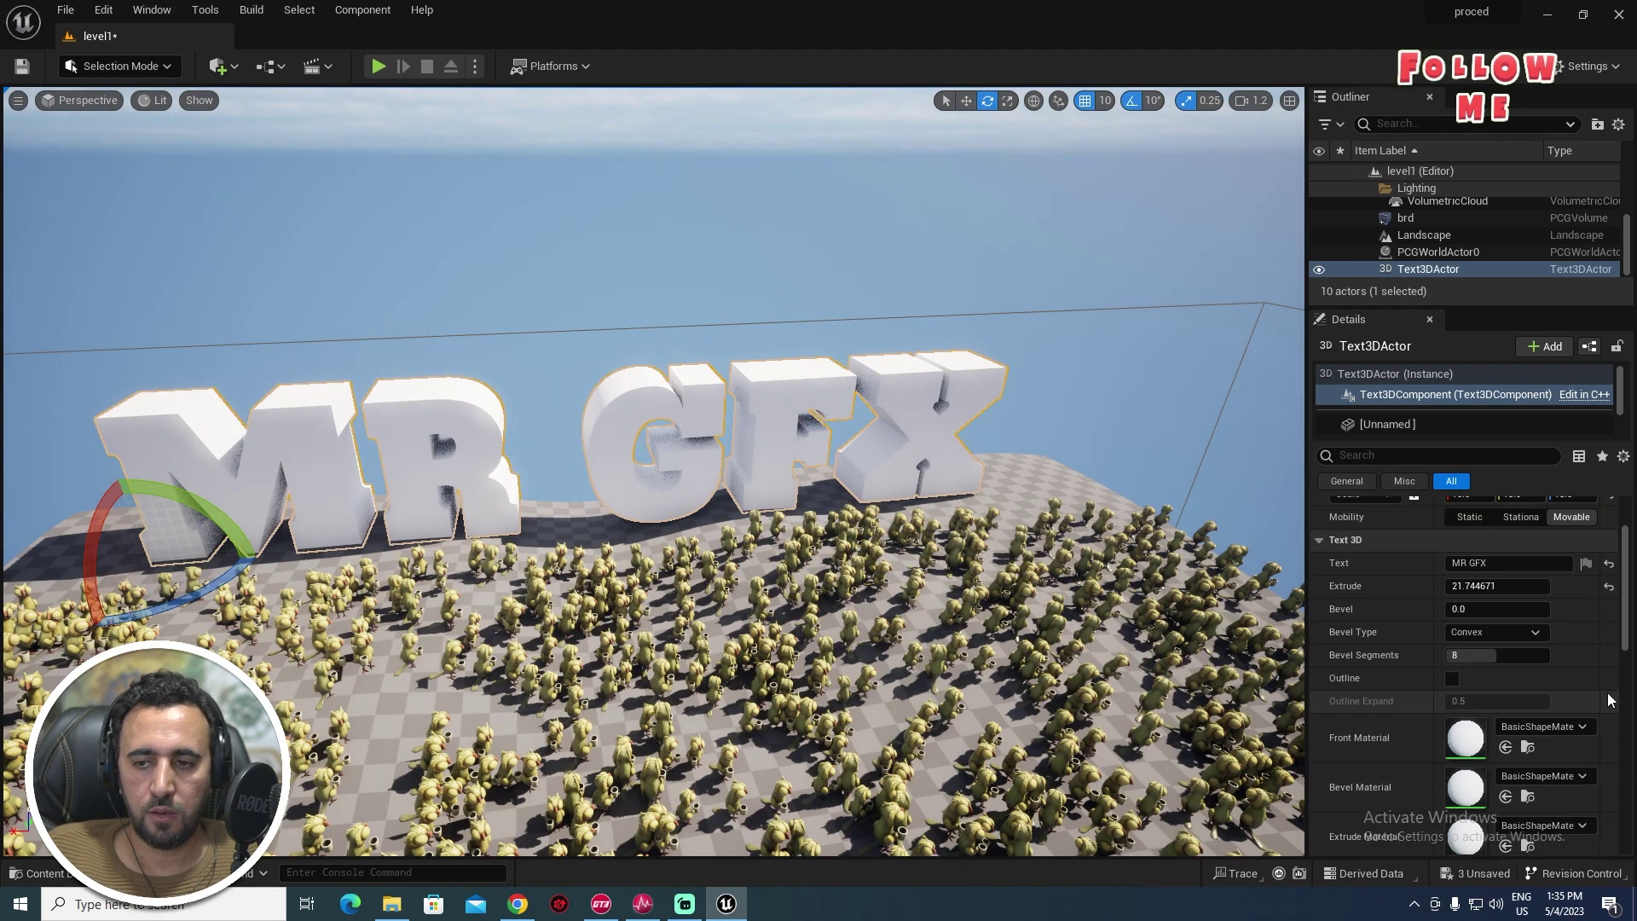
left_click(1492, 635)
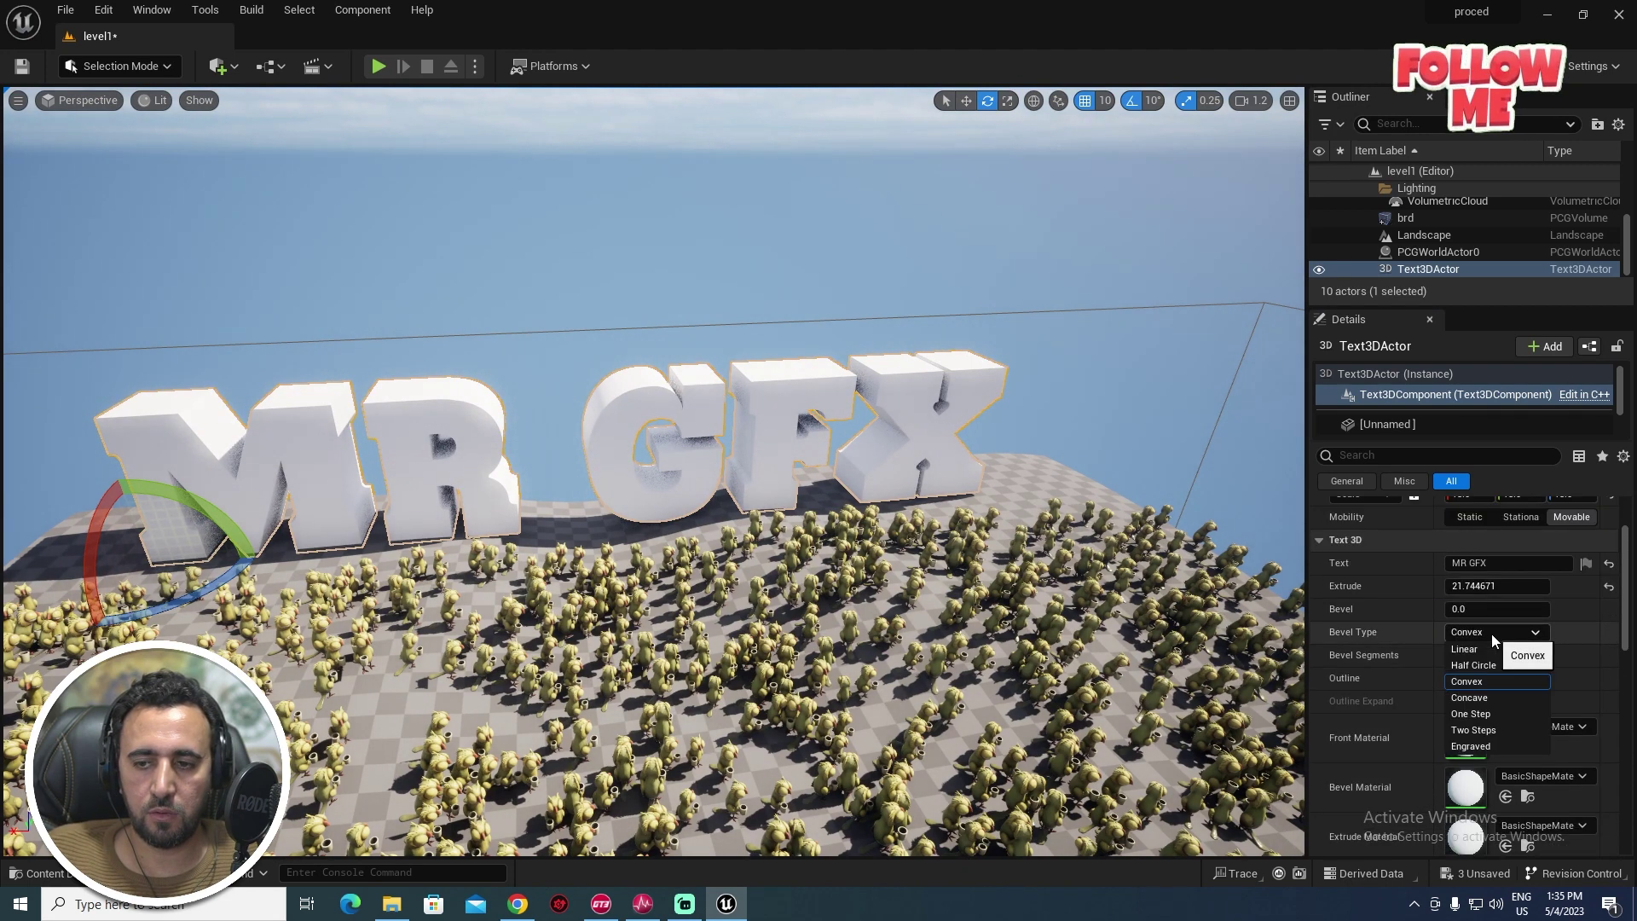
left_click(1480, 689)
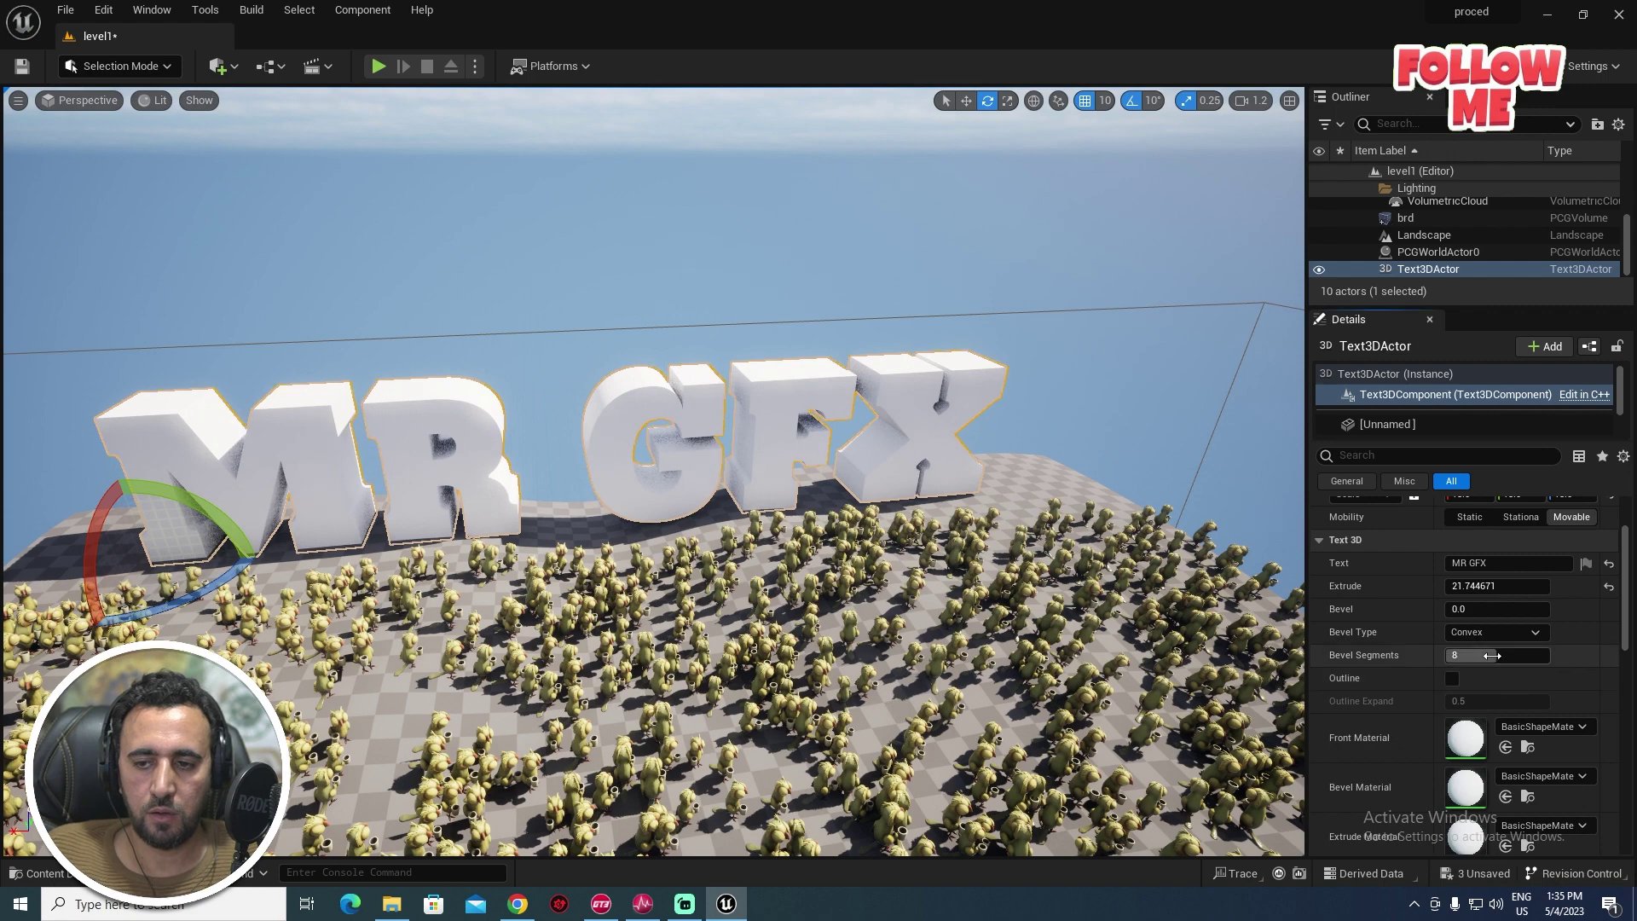
left_click_drag(1492, 655, 1560, 655)
key("w")
right_click_drag(852, 443, 810, 503)
key("w")
key("s")
- Switch the MR GFX text's bevel type to Linear and inspect the letters from the side
left_click(1491, 631)
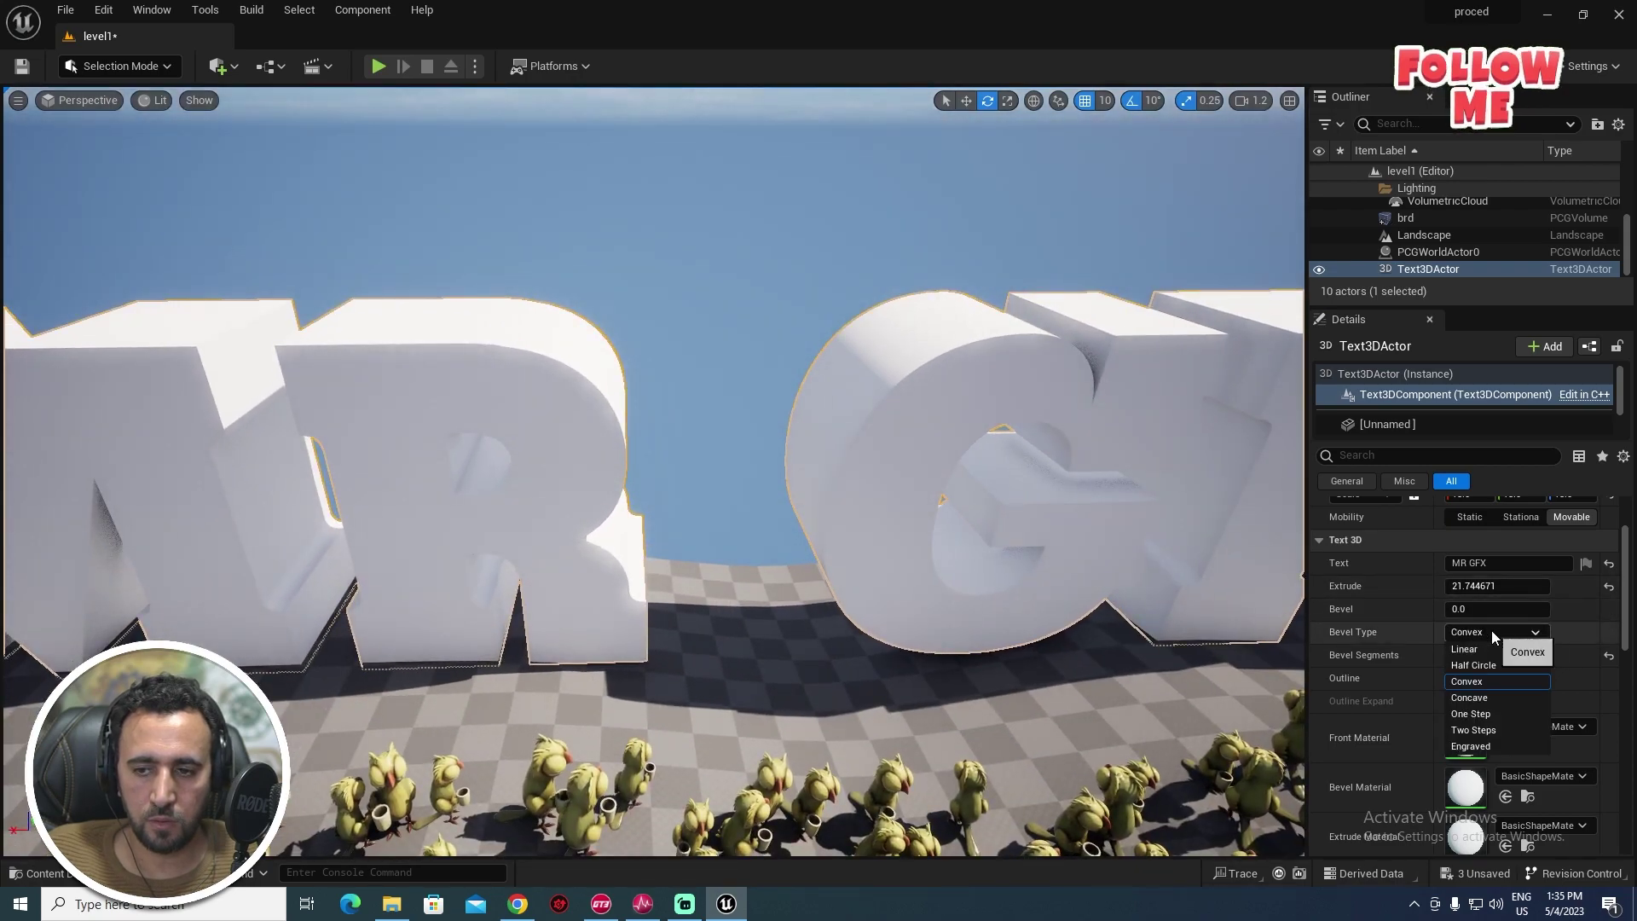
left_click(1487, 650)
key("a")
right_click_drag(606, 444, 759, 435)
key("w")
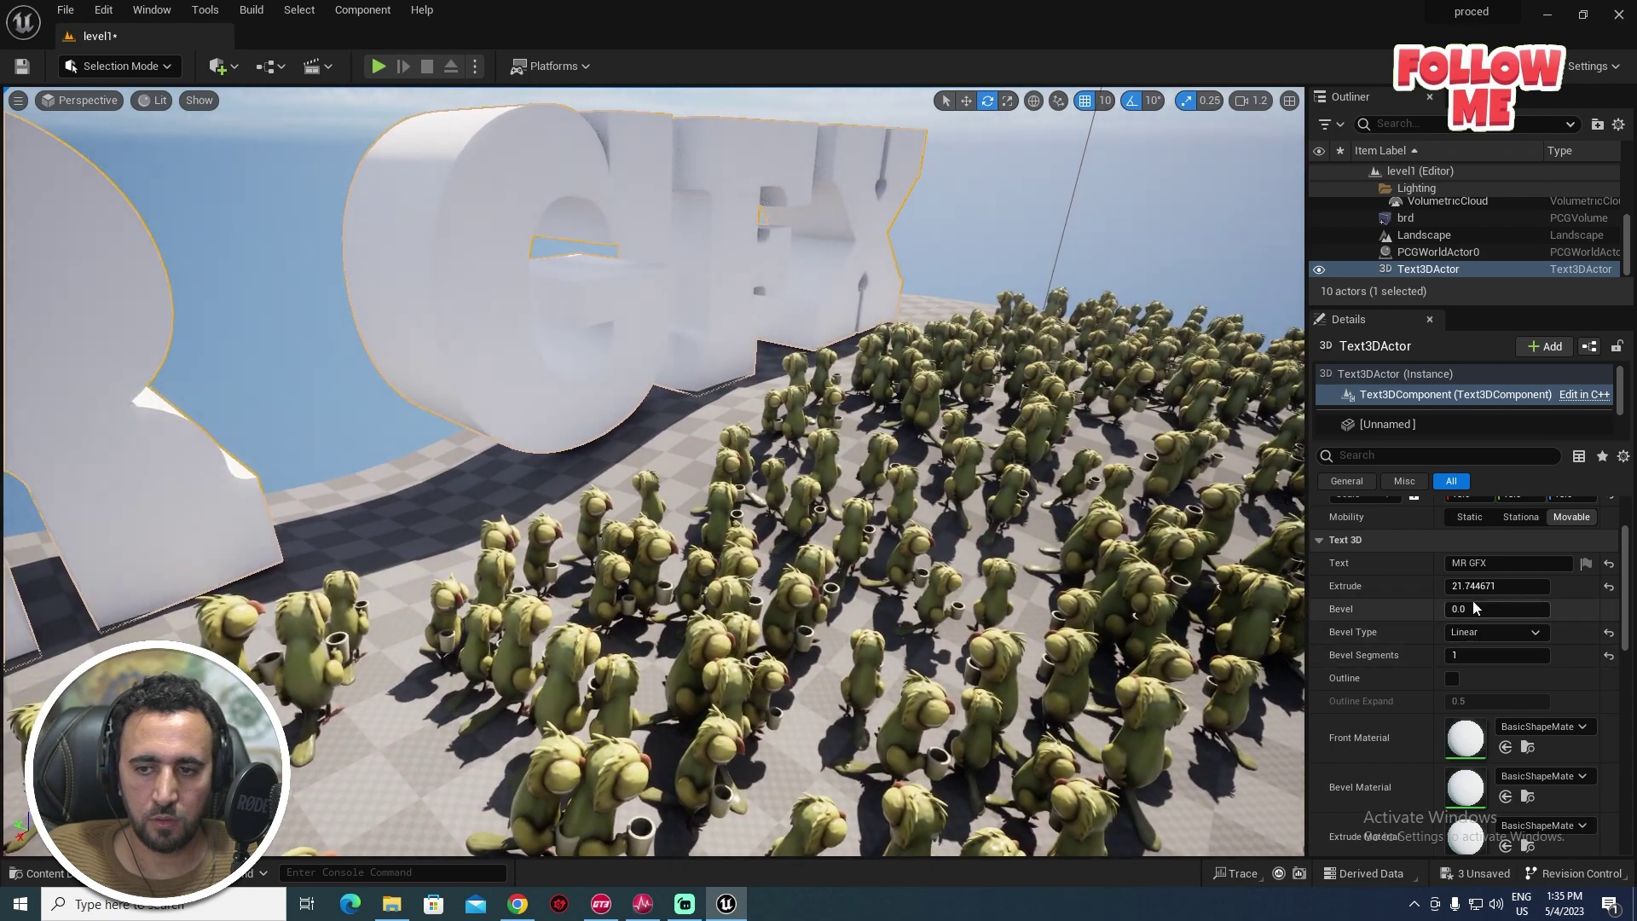
- Set the MR GFX text's bevel to about 1.88 with 9 bevel segments
left_click_drag(1463, 609, 1492, 609)
right_click_drag(759, 435, 652, 486)
key("s")
left_click_drag(1488, 608, 1471, 609)
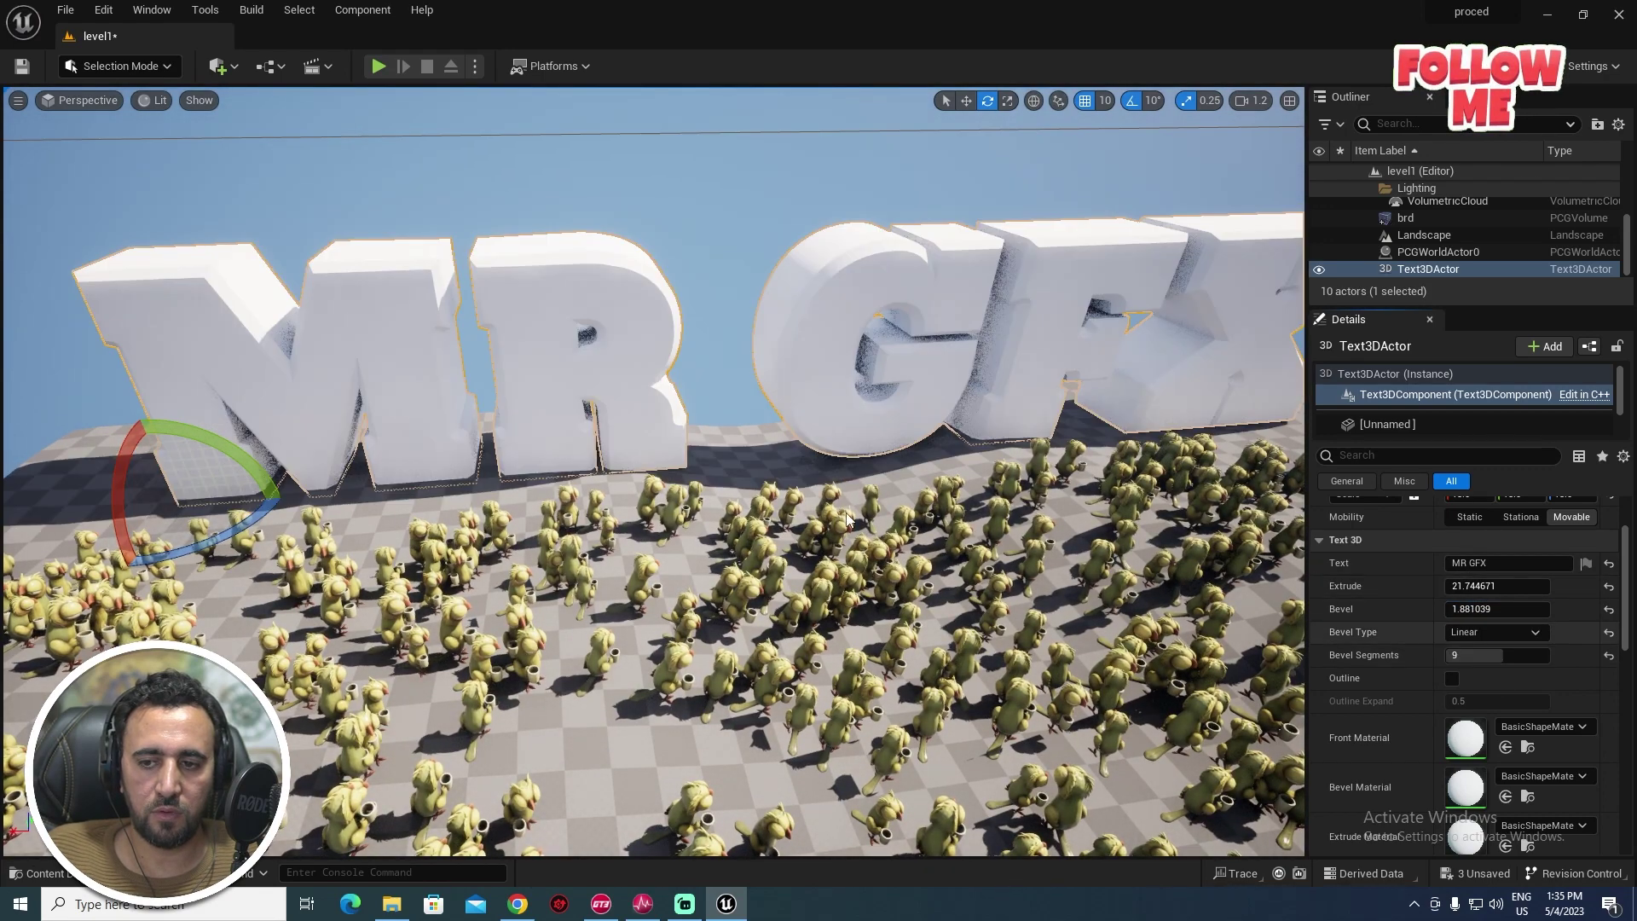
- Look over the MR GFX text from among the birds and save the level
right_click_drag(846, 513, 793, 495)
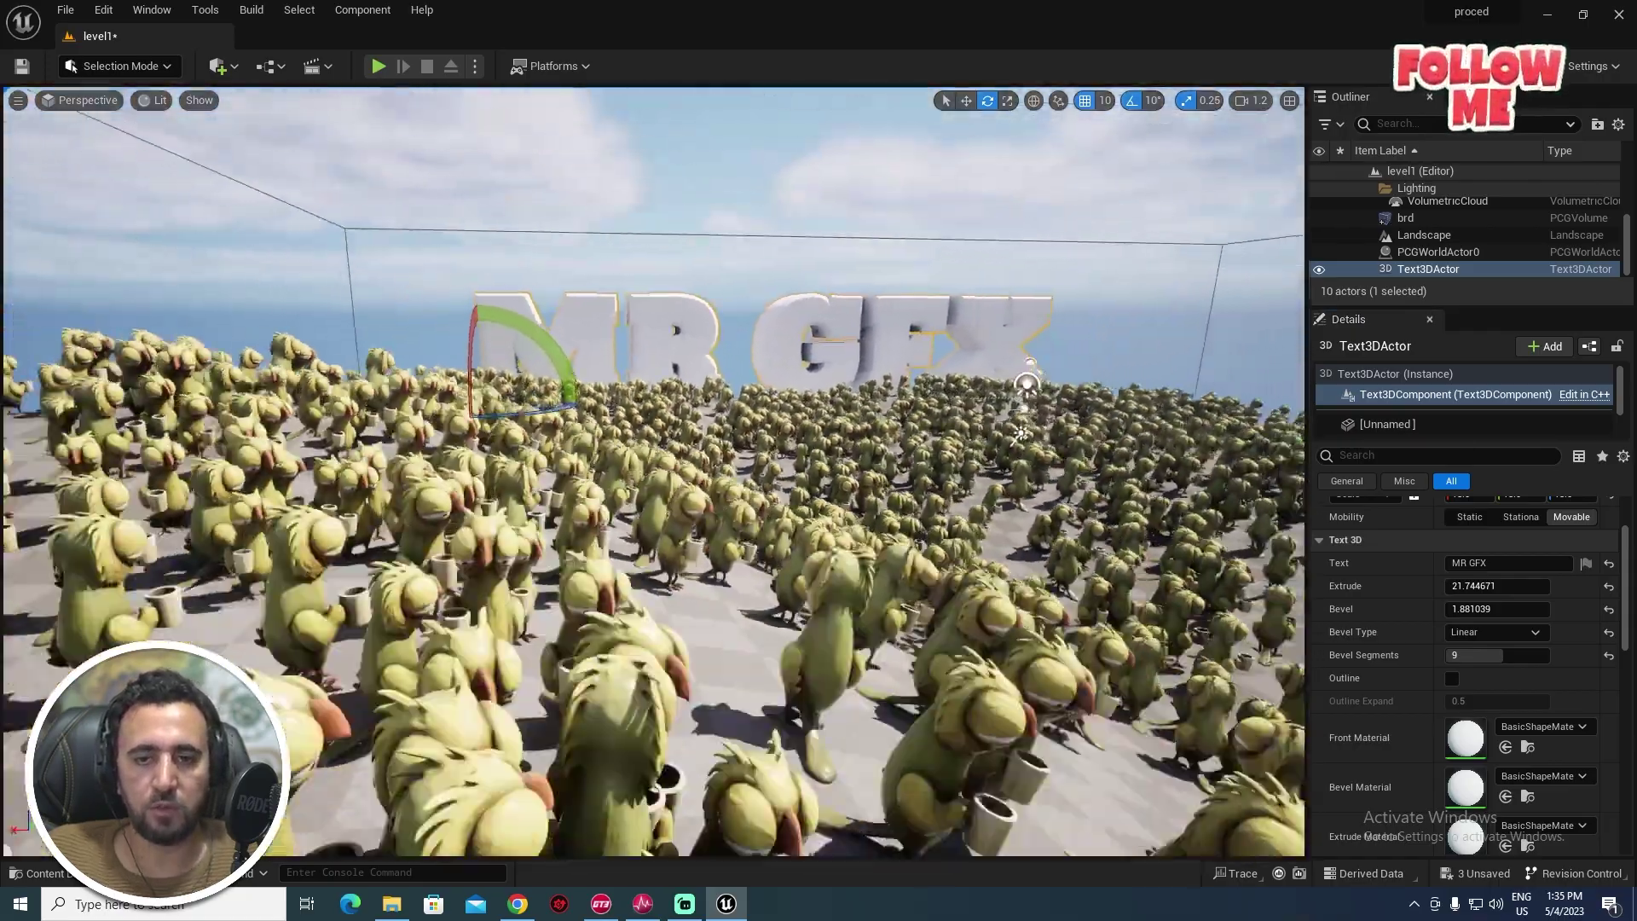
right_click_drag(695, 508, 675, 496)
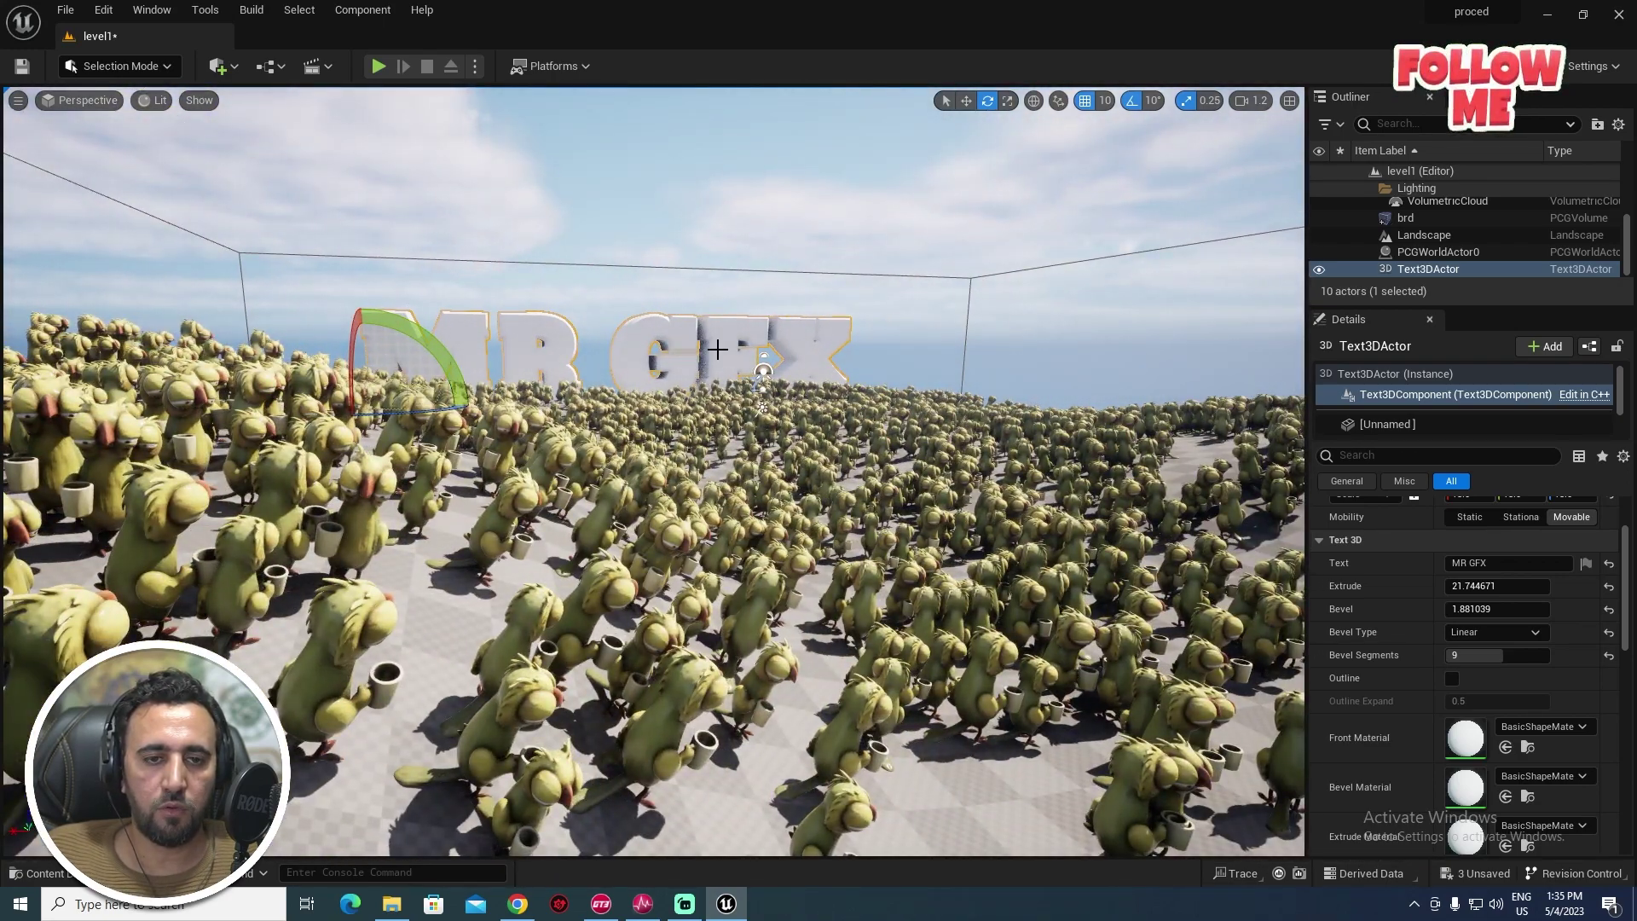
left_click(763, 379)
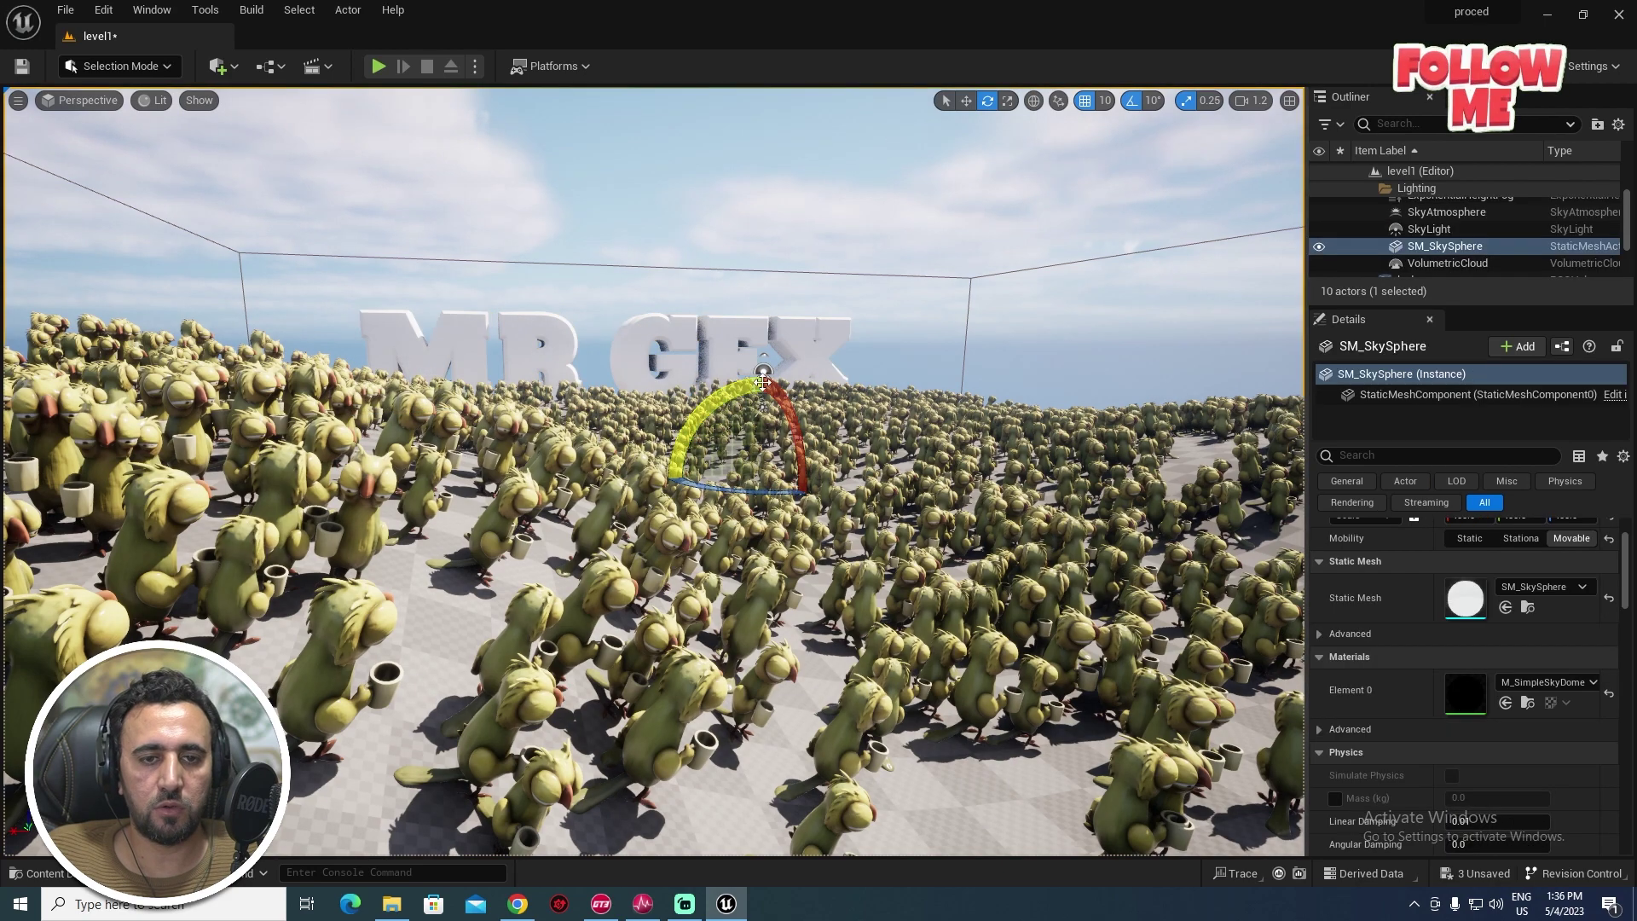
right_click_drag(715, 556, 715, 556)
right_click_drag(435, 697, 435, 697)
- Select the landscape, open Quixel Bridge, and add the Construction Rubble debris surface to the project at Medium Quality
left_click(435, 698)
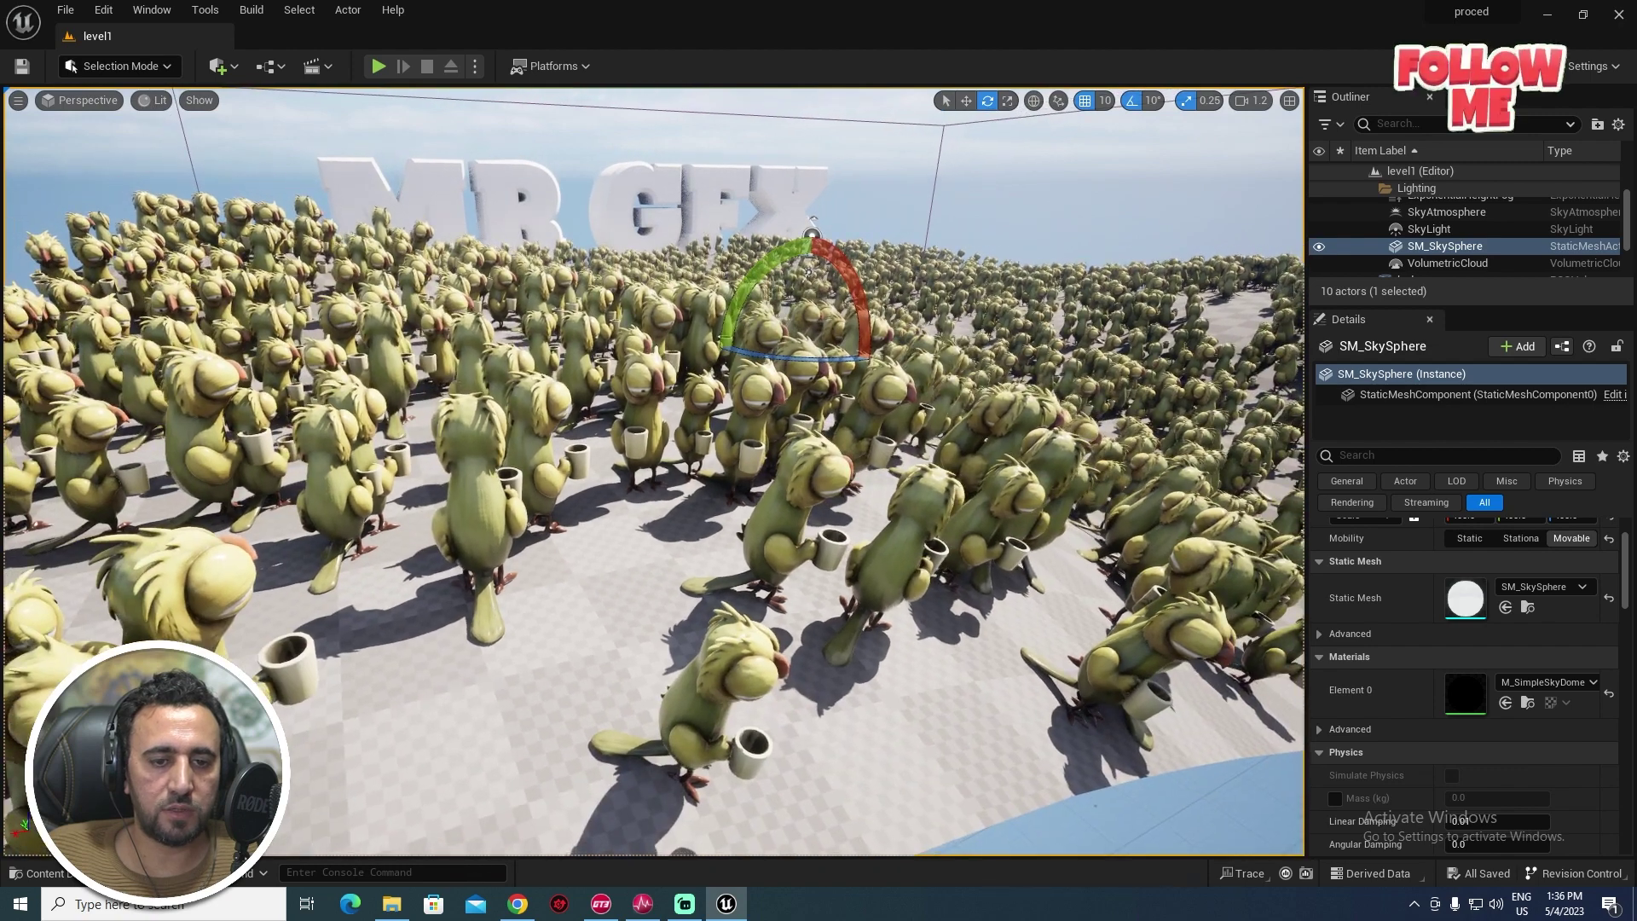
left_click(147, 10)
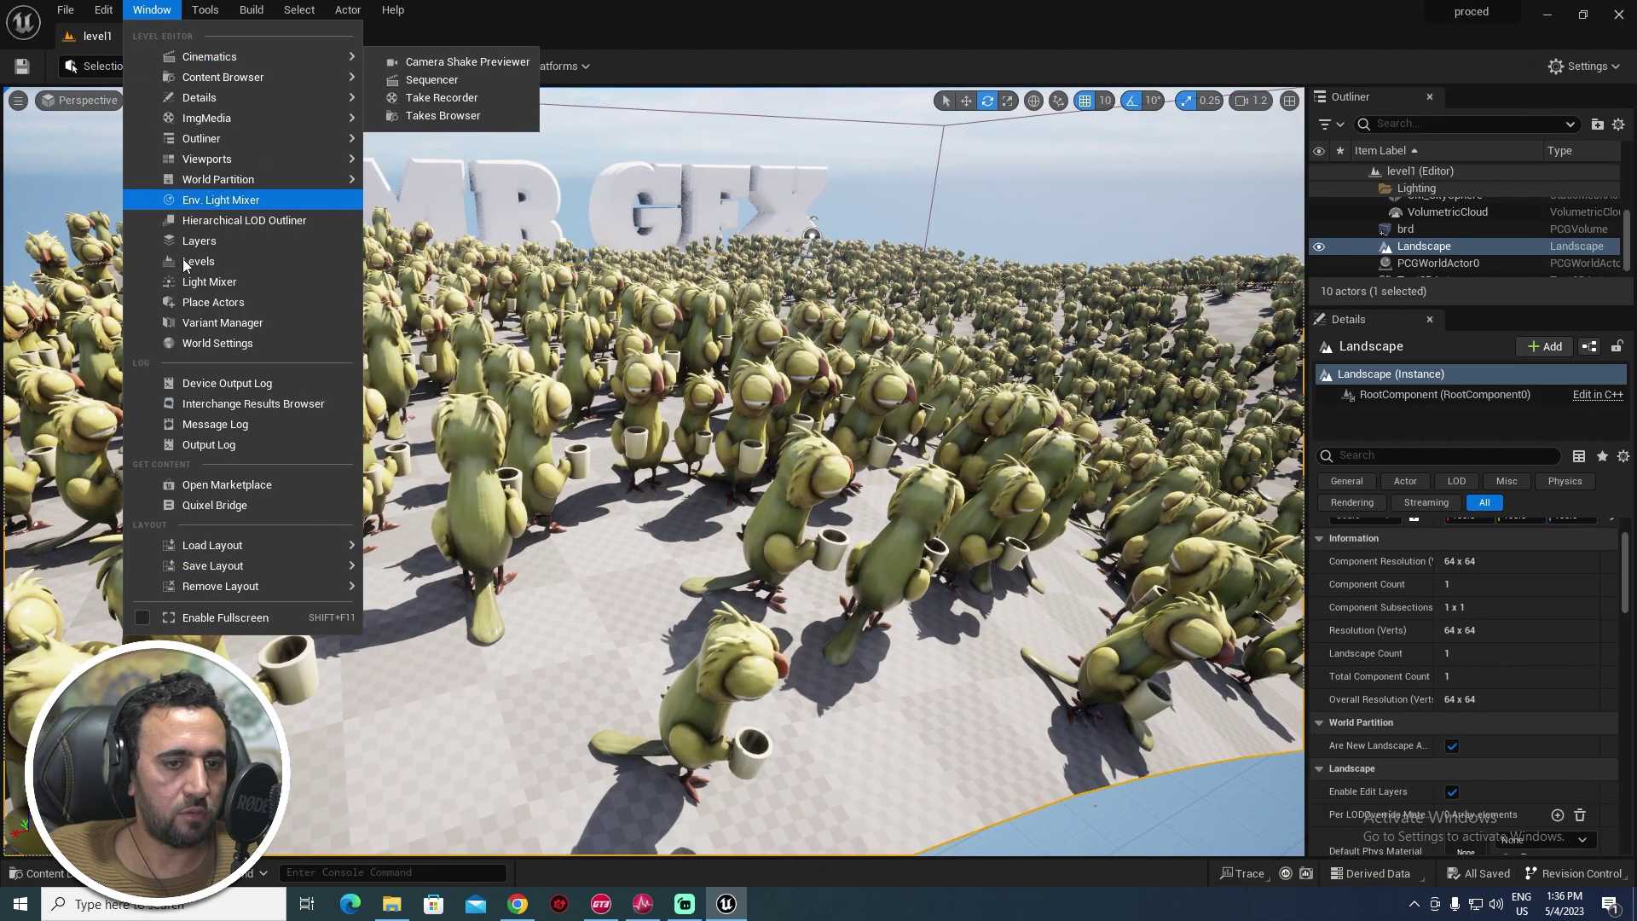
left_click(250, 508)
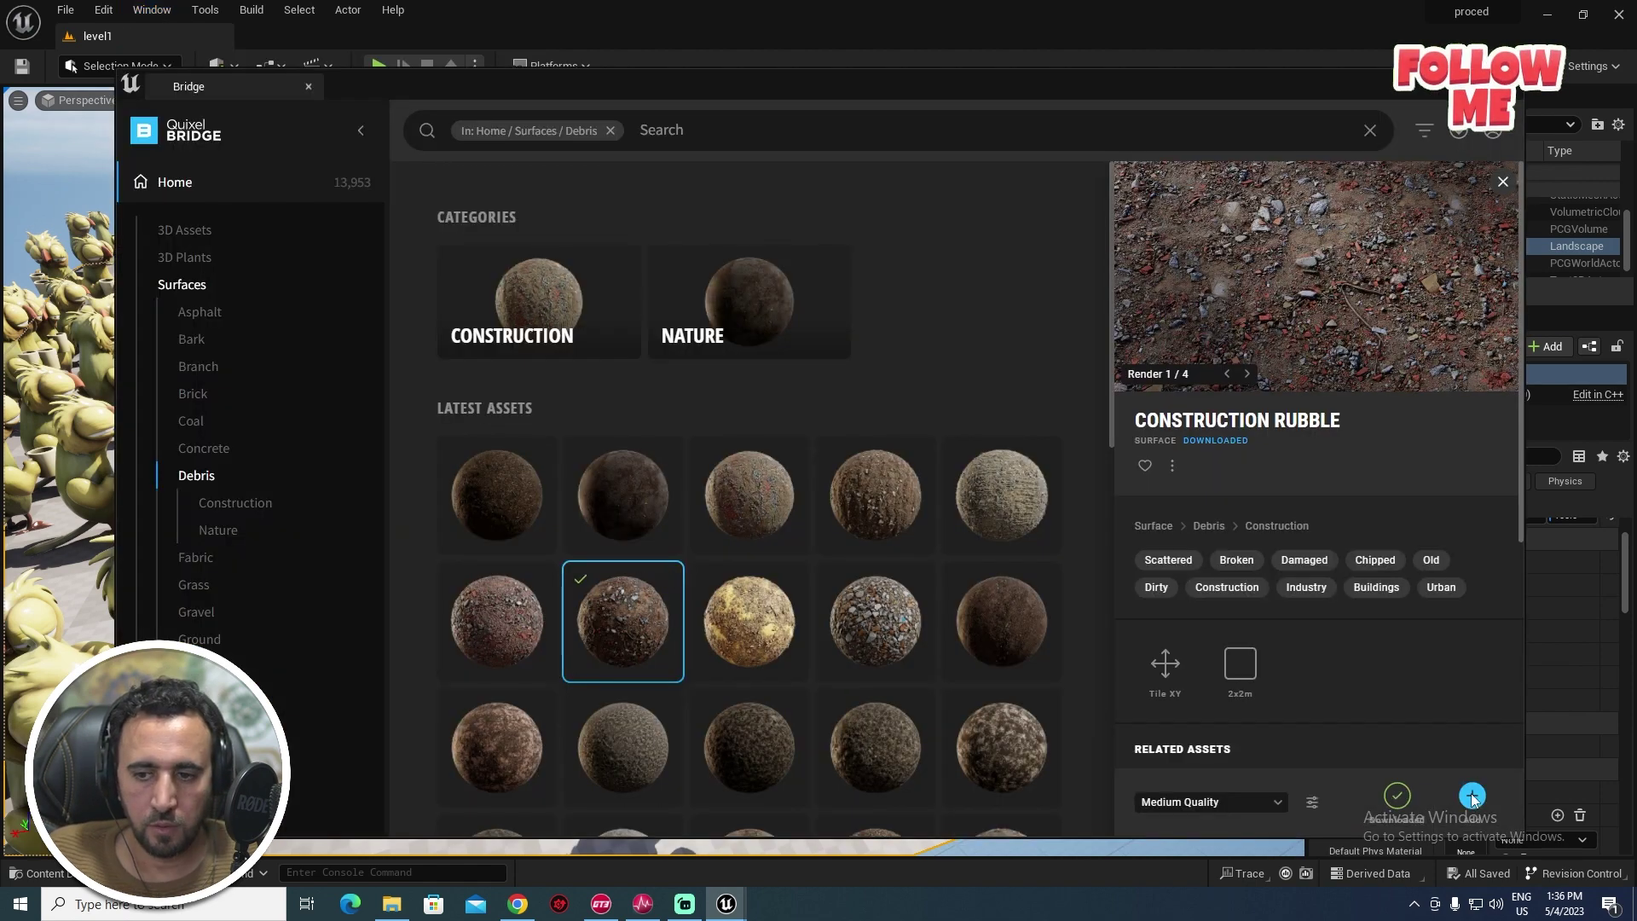
left_click(1473, 797)
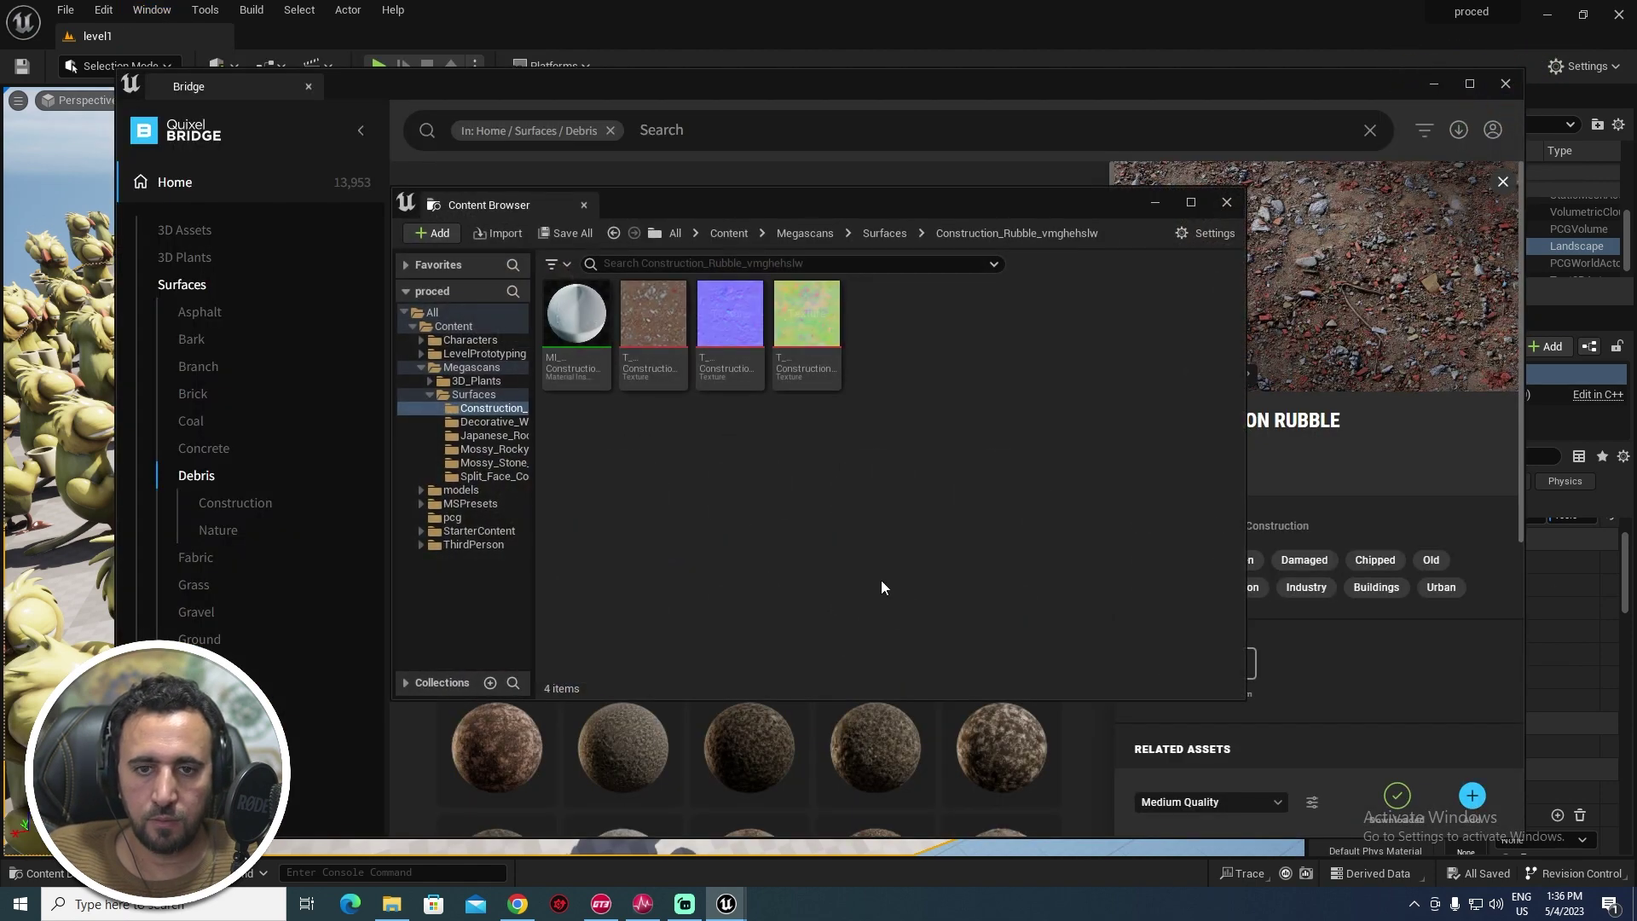
- Close Quixel Bridge, try applying the Construction Rubble material instance directly to the landscape, and move the Content Browser clear of the landscape's details
left_click(1504, 84)
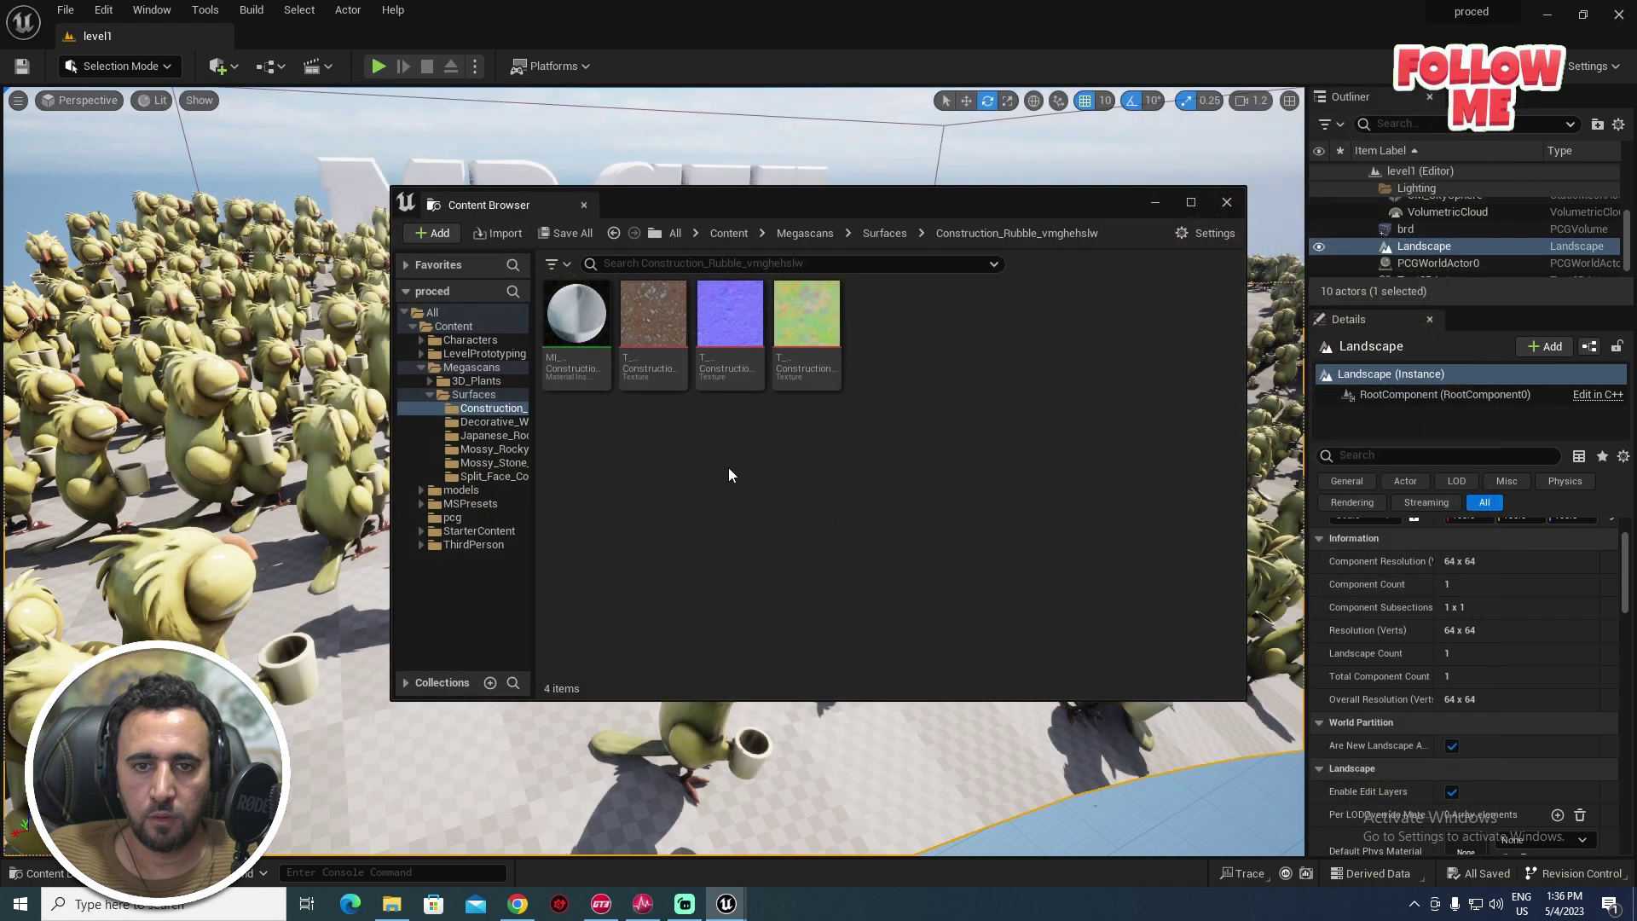
left_click_drag(573, 292, 440, 760)
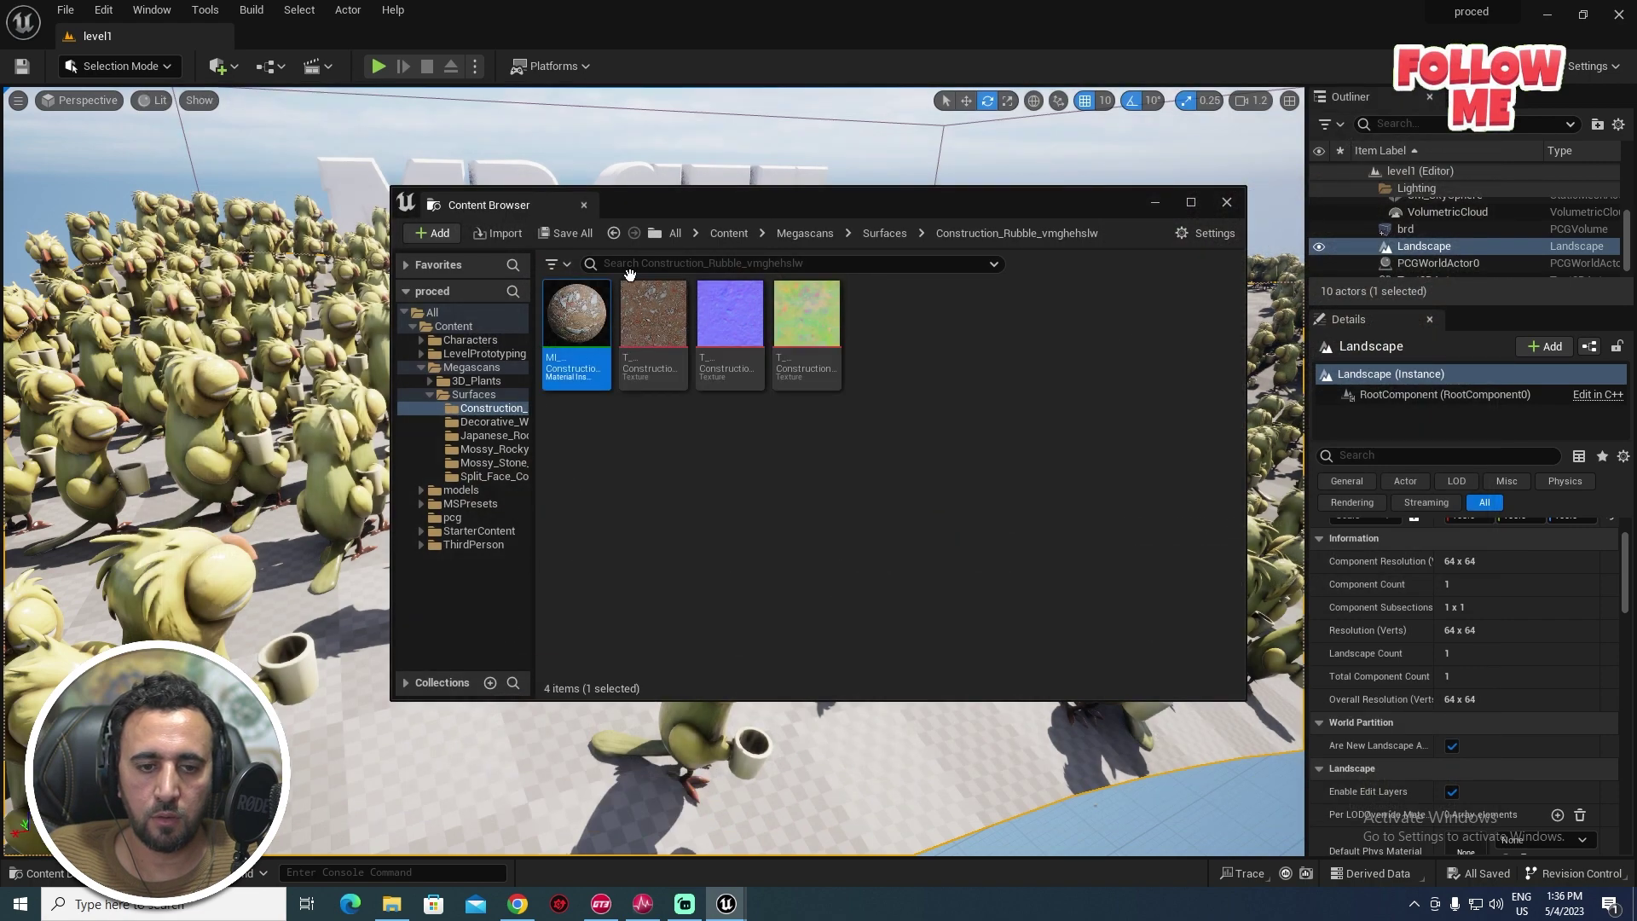
left_click_drag(668, 212, 870, 156)
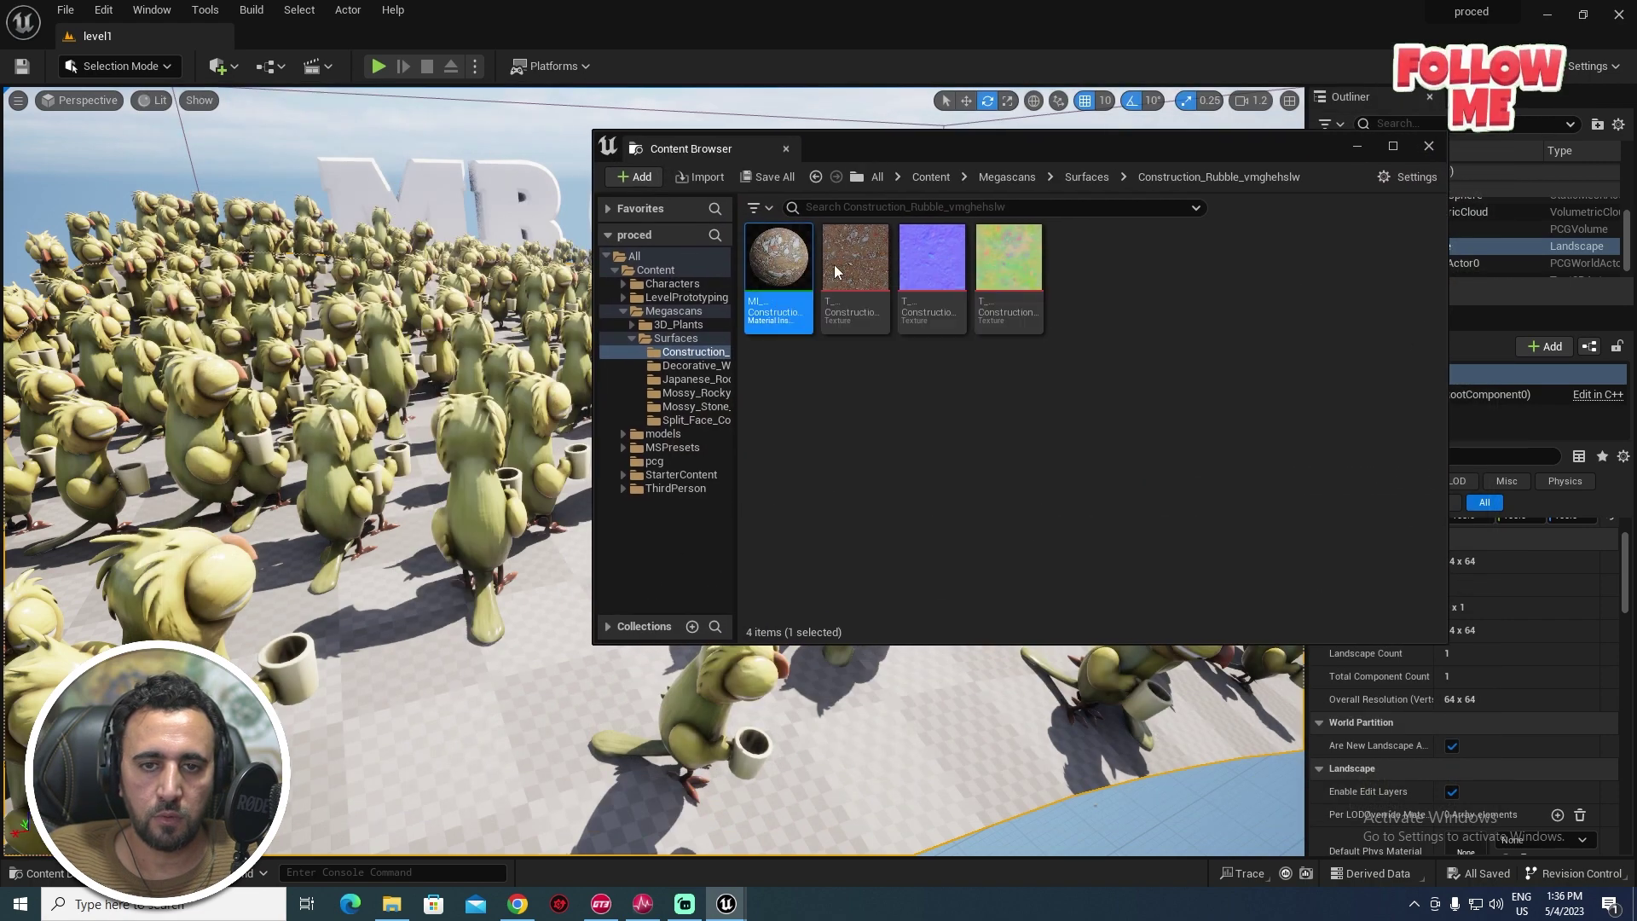
key("F2")
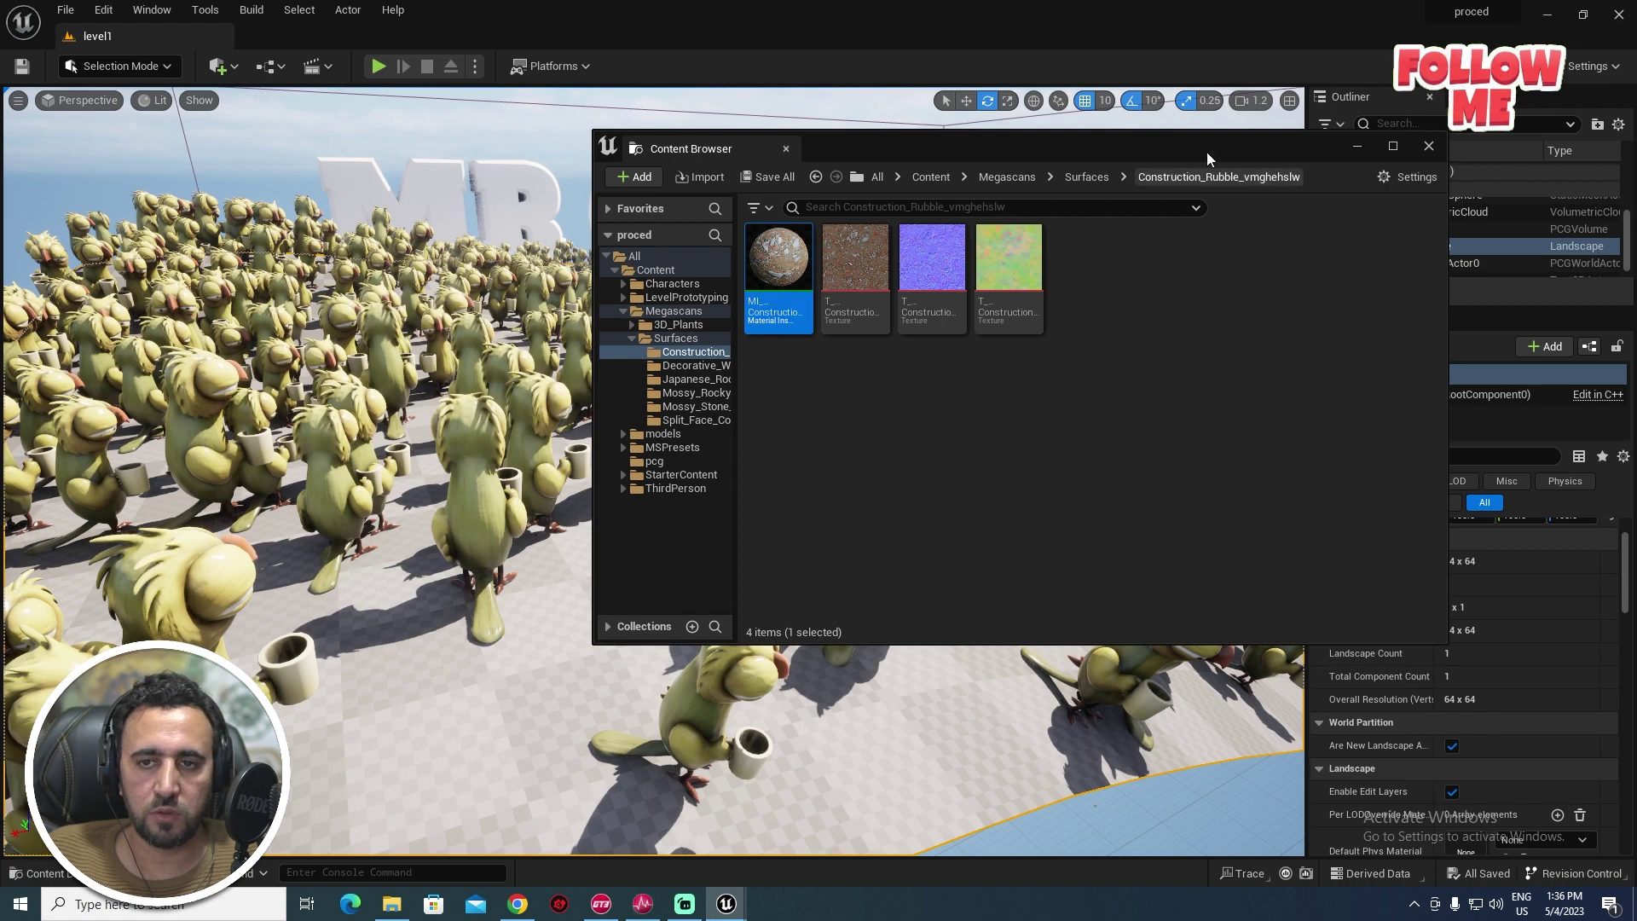
left_click_drag(1206, 152, 809, 145)
- Assign the Construction Rubble material instance as the Landscape Material of the selected landscape and close the Content Browser
mouse_move(1623, 577)
left_mouse_down()
mouse_move(1624, 622)
mouse_move(1625, 546)
left_mouse_up()
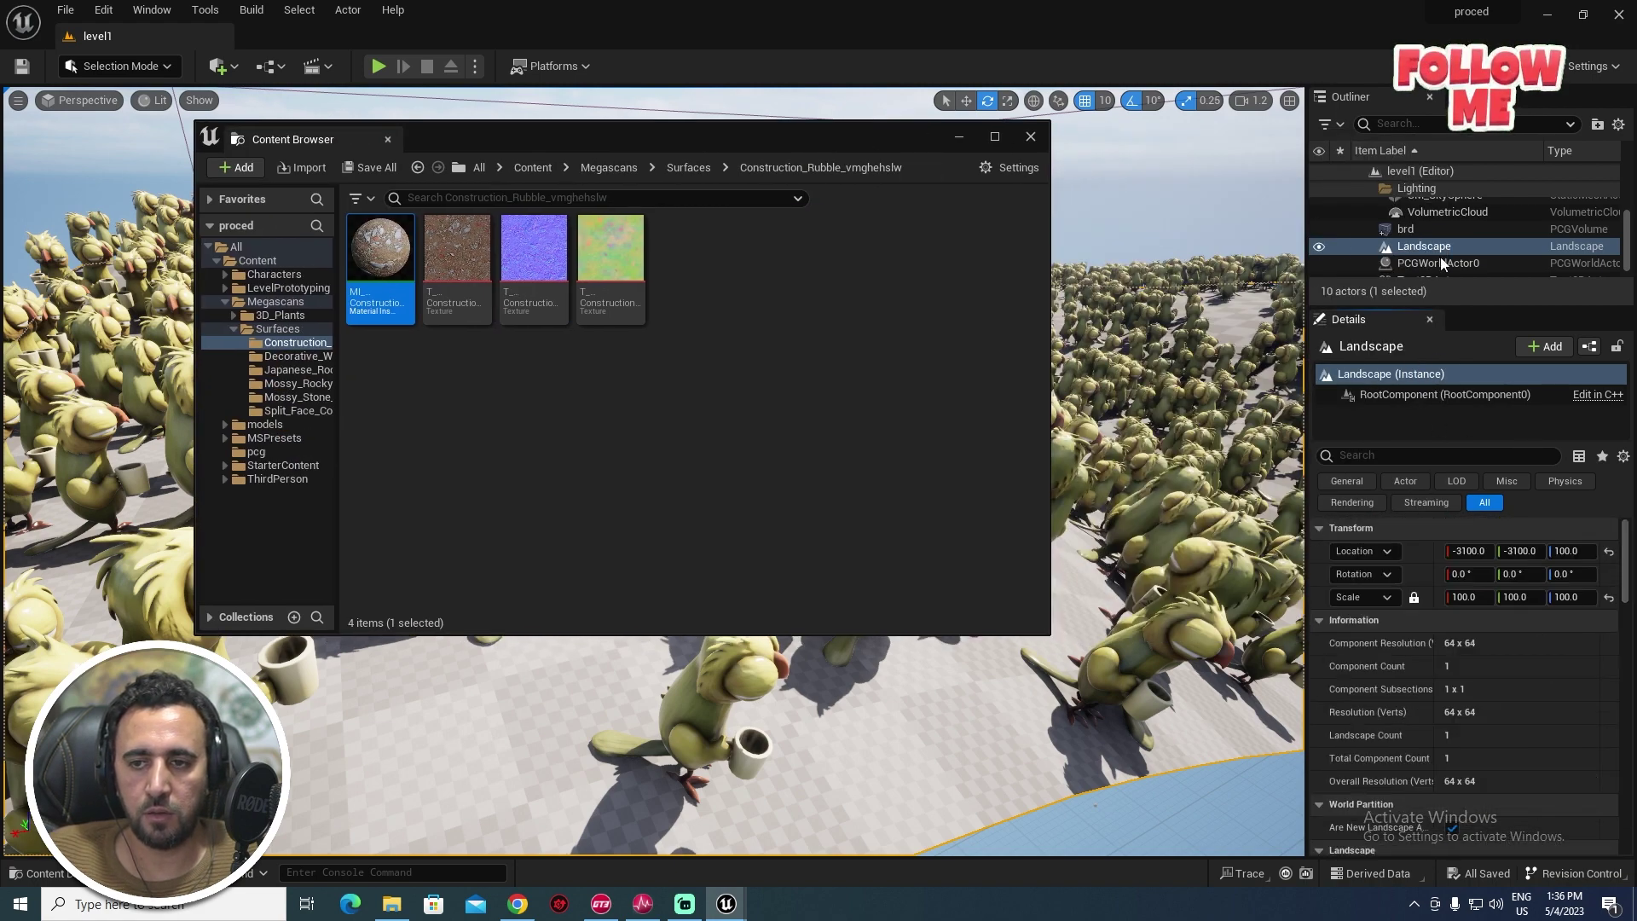
left_click(1412, 244)
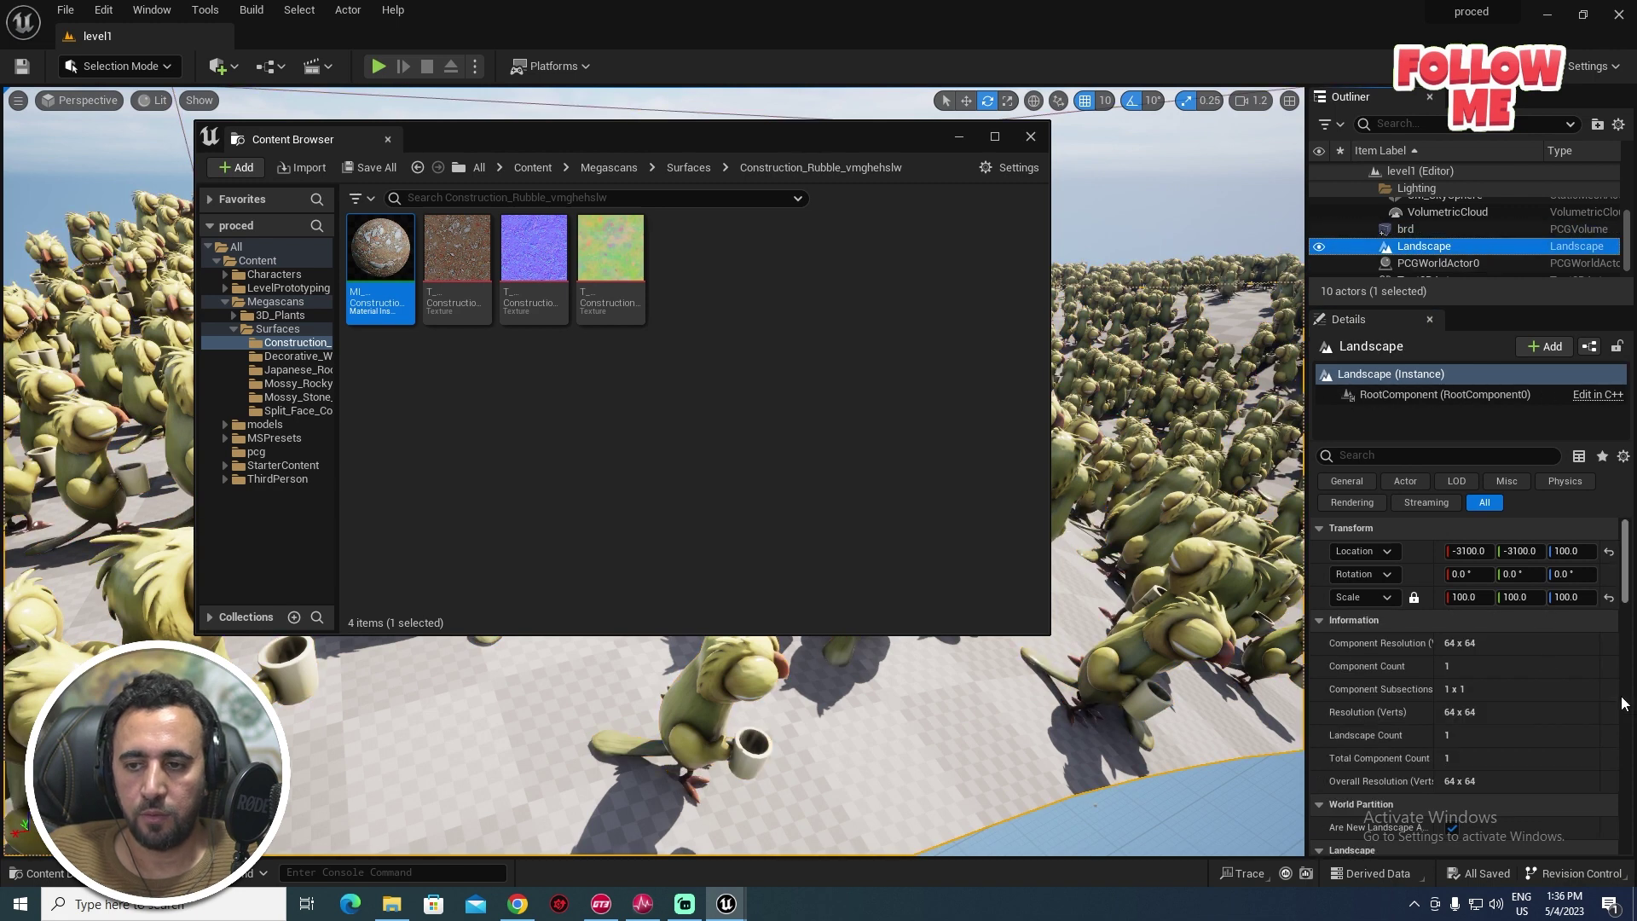
scroll(1623, 702, "down", 3)
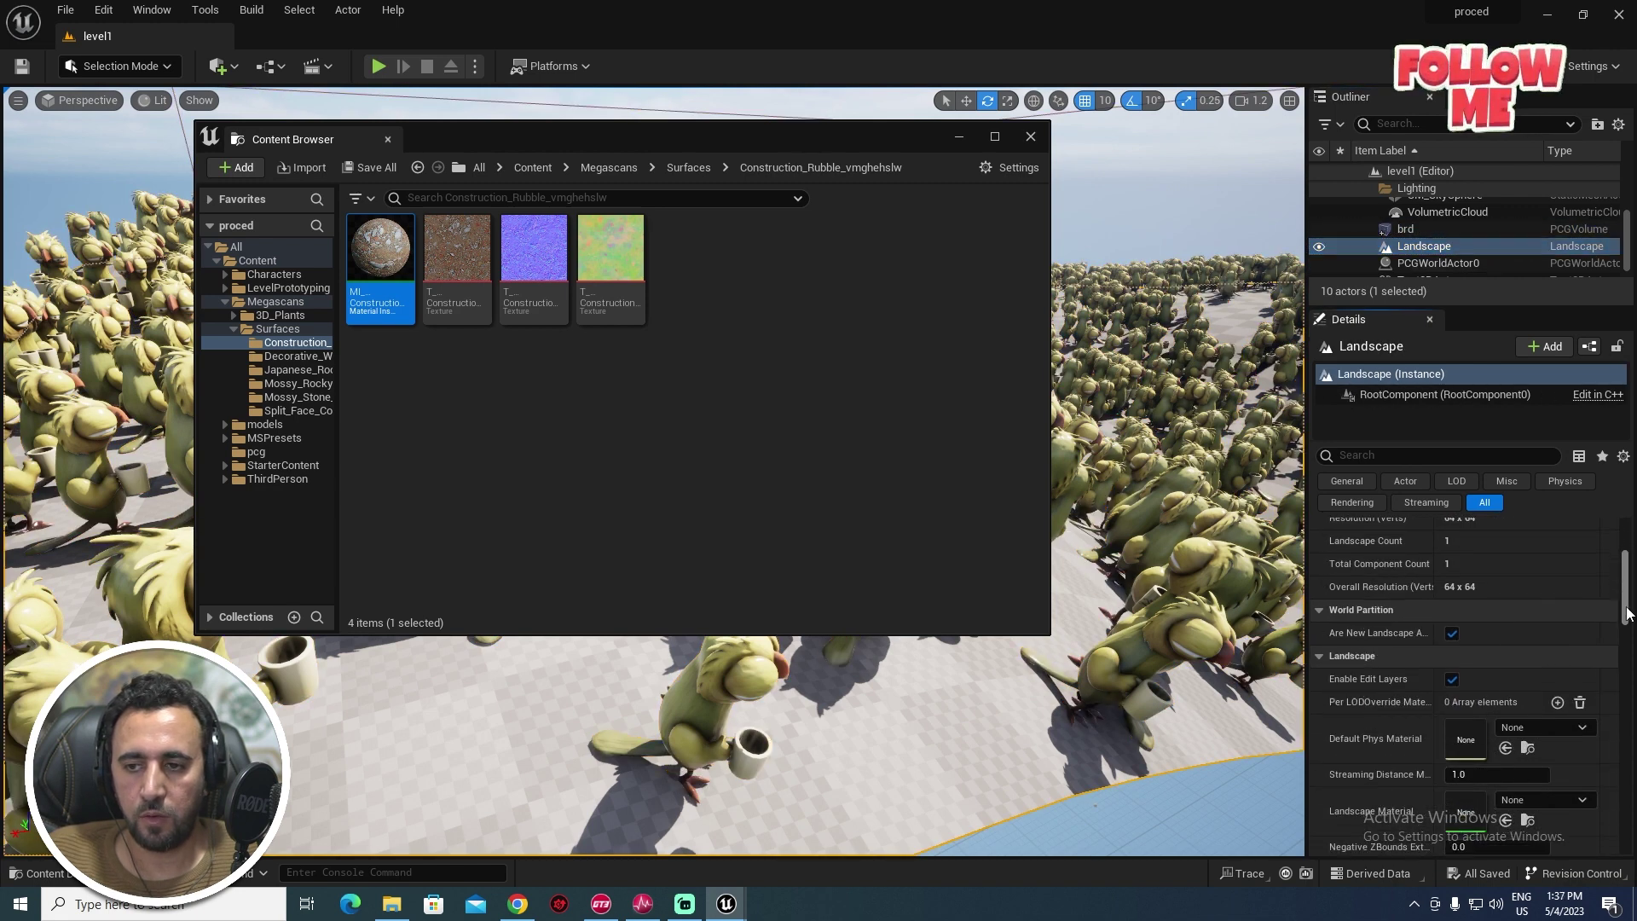
left_click_drag(1628, 612, 1631, 633)
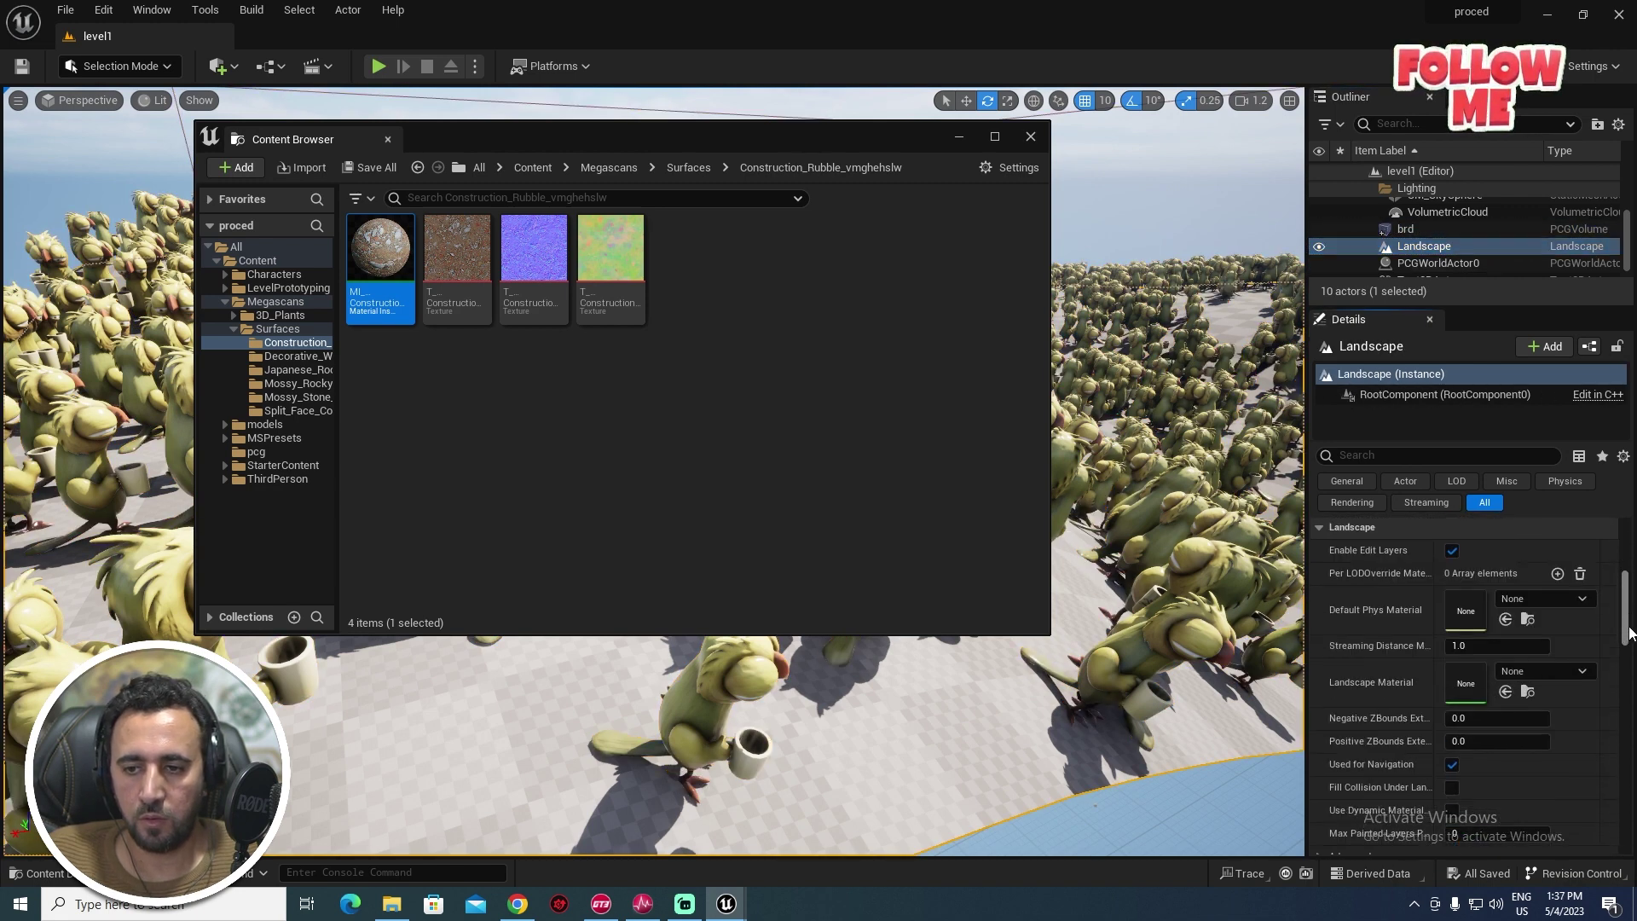
left_click(1518, 672)
left_click(1483, 467)
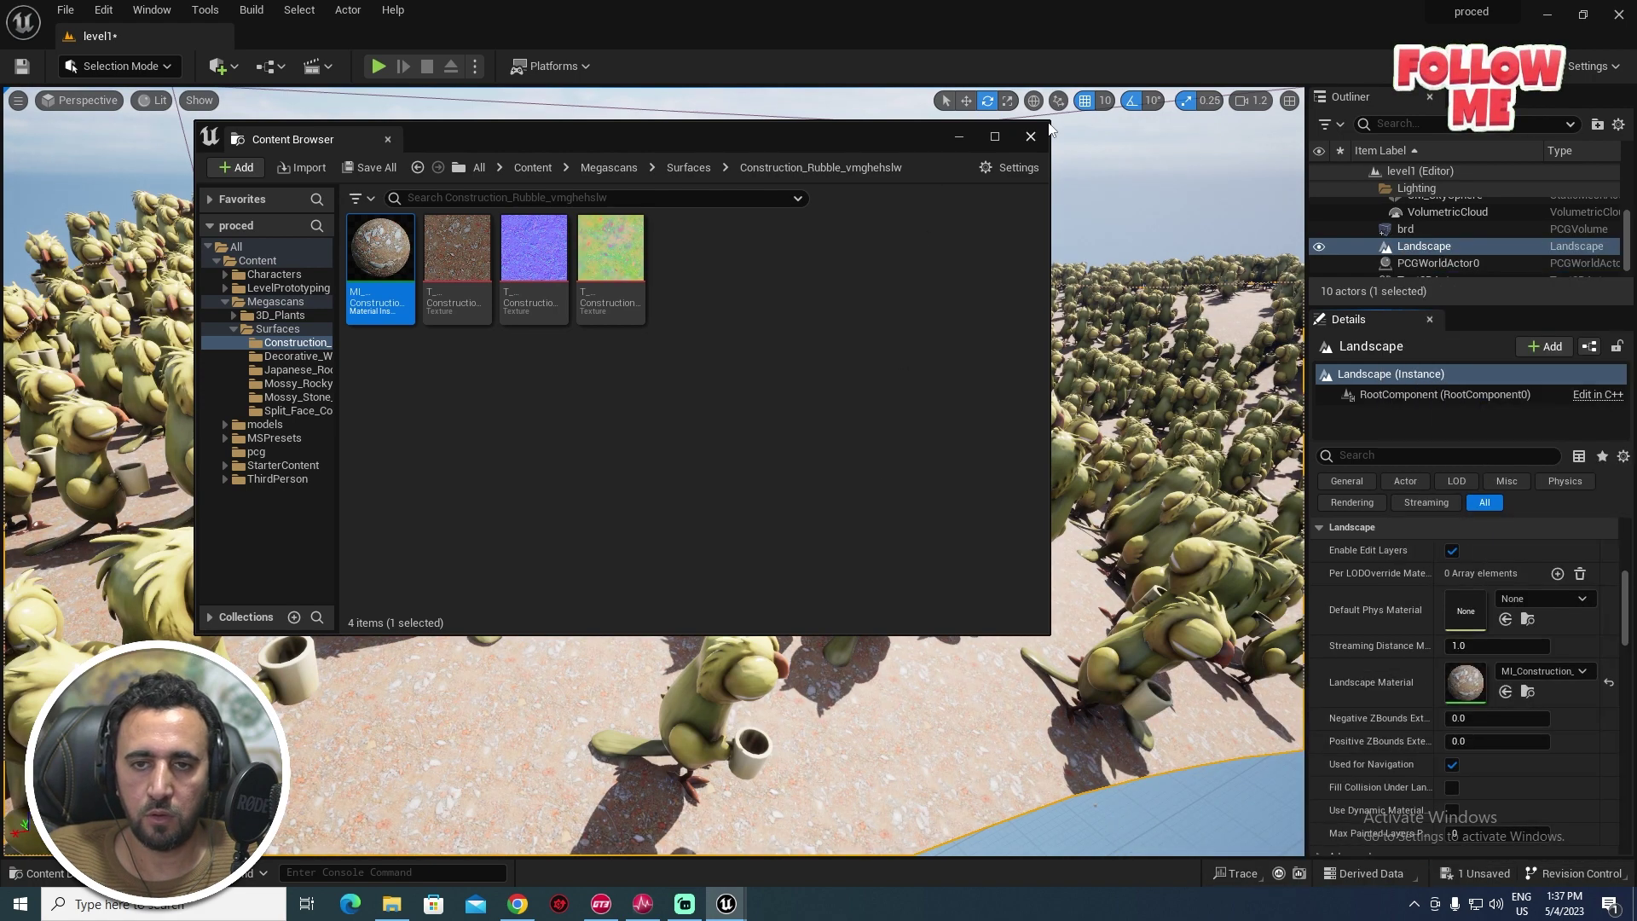
left_click(1031, 137)
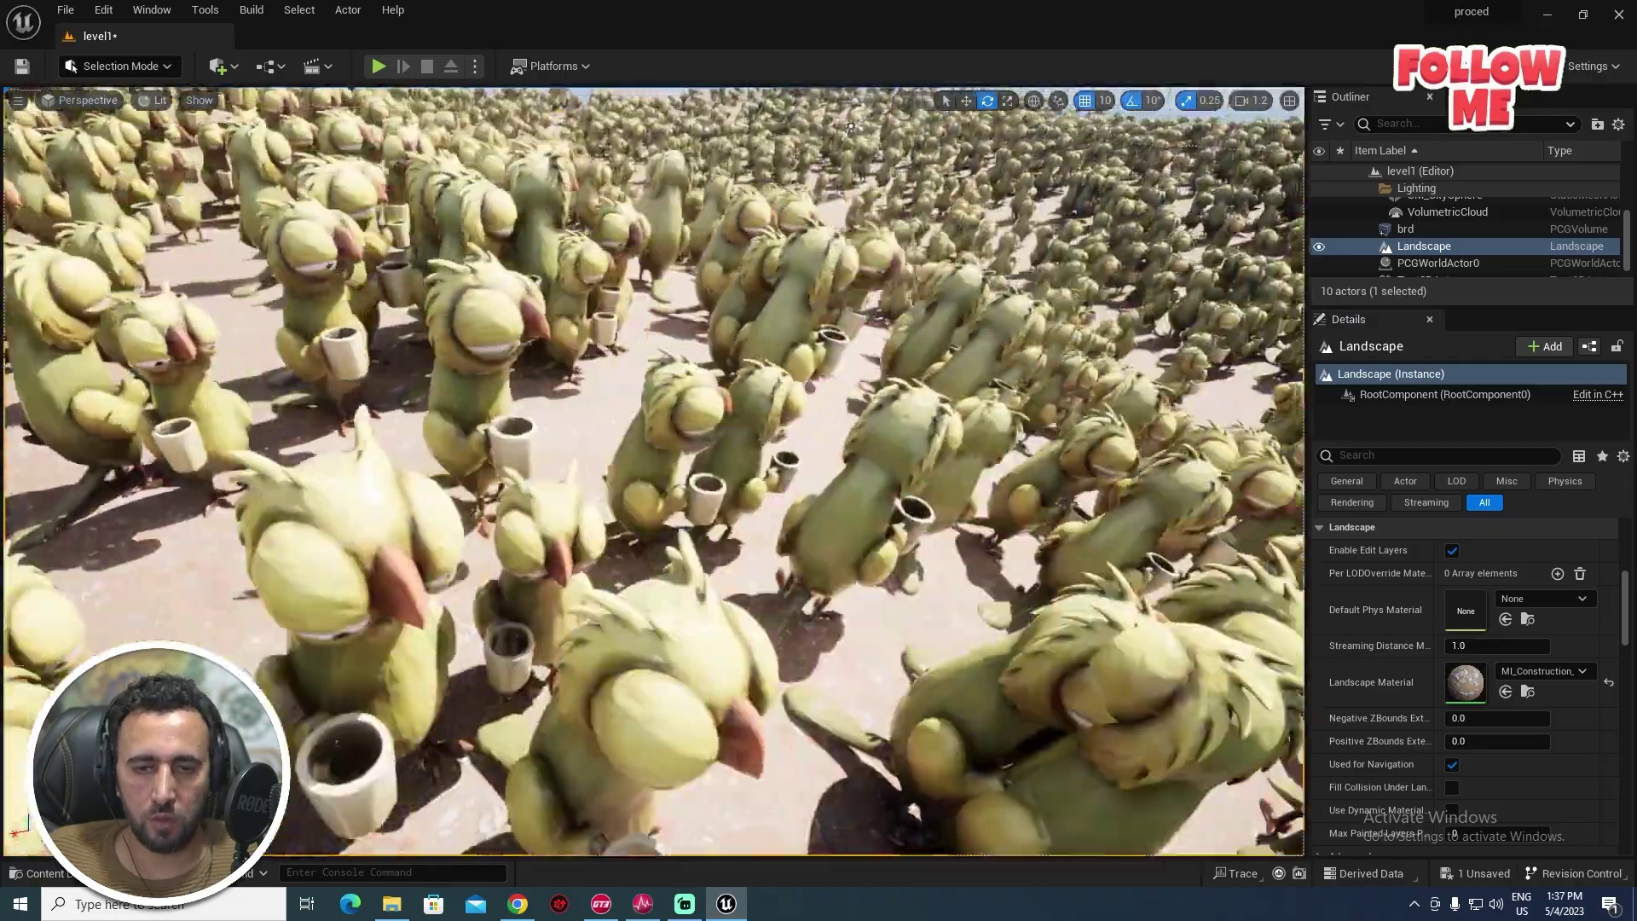
- Look around the rubble-covered landscape among the birds and towards the MR GFX text
right_click_drag(653, 471, 794, 433)
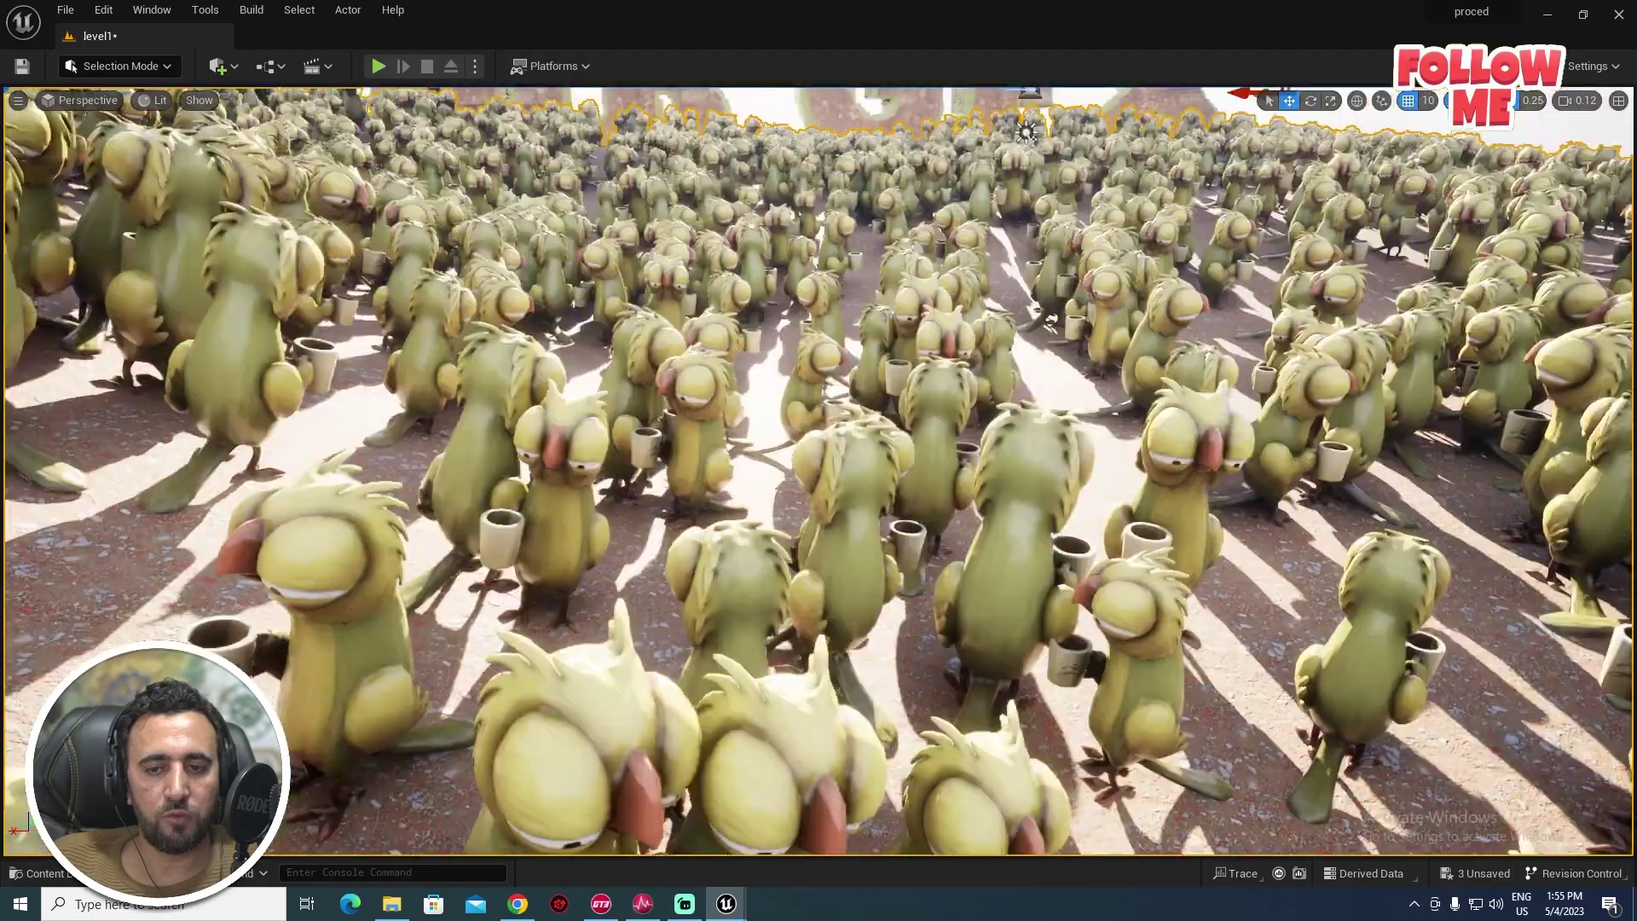
right_click_drag(819, 470, 656, 469)
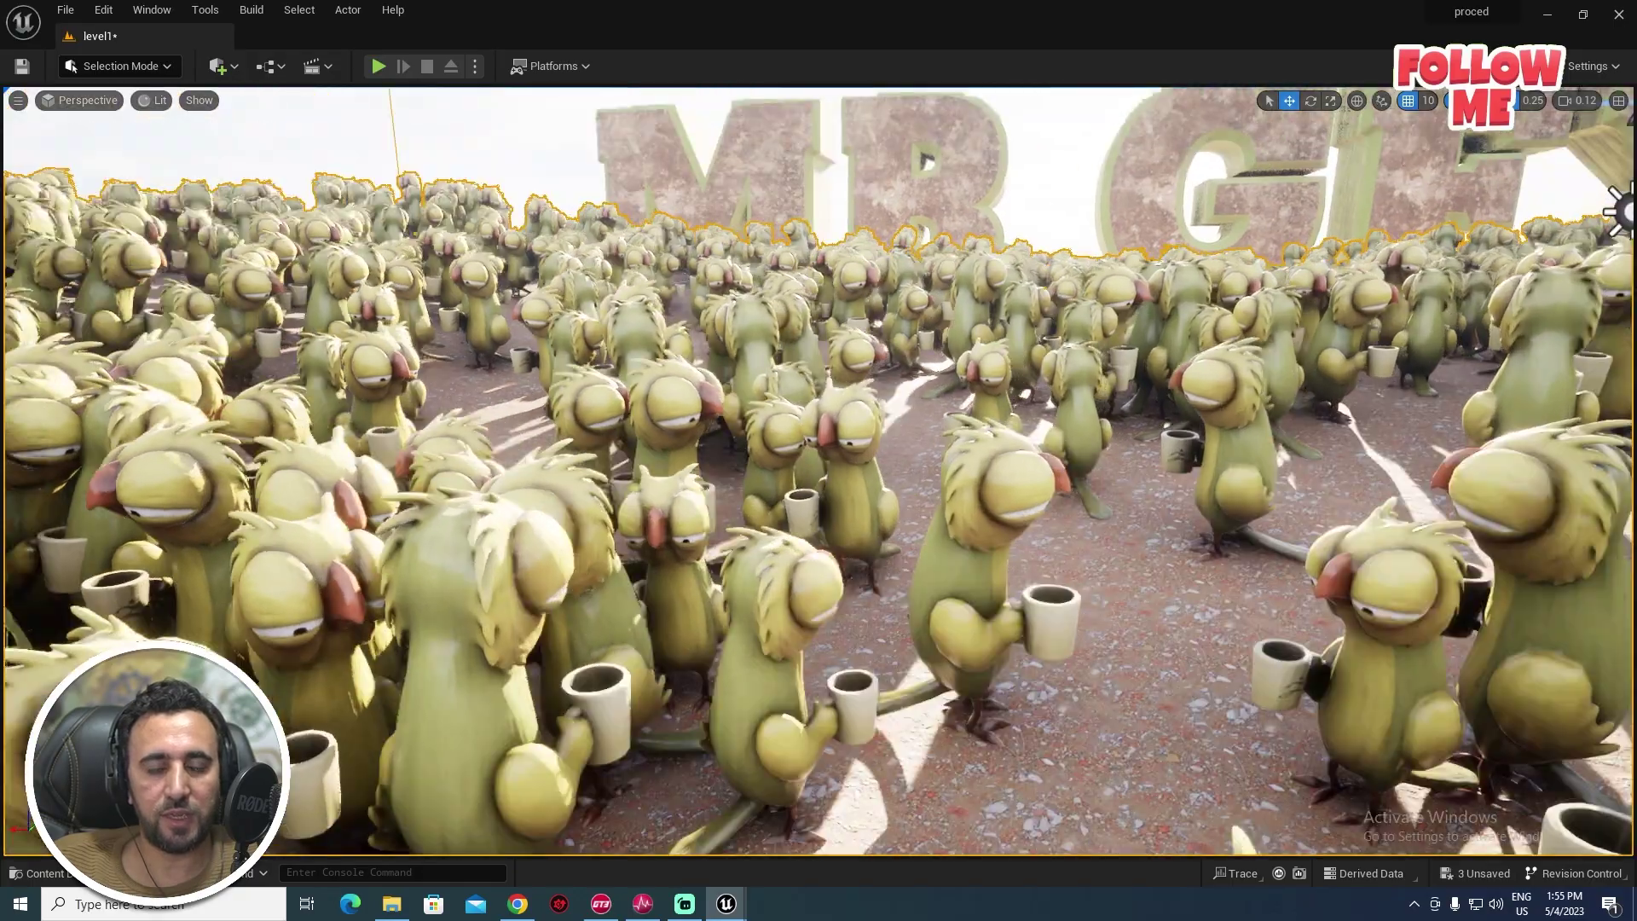